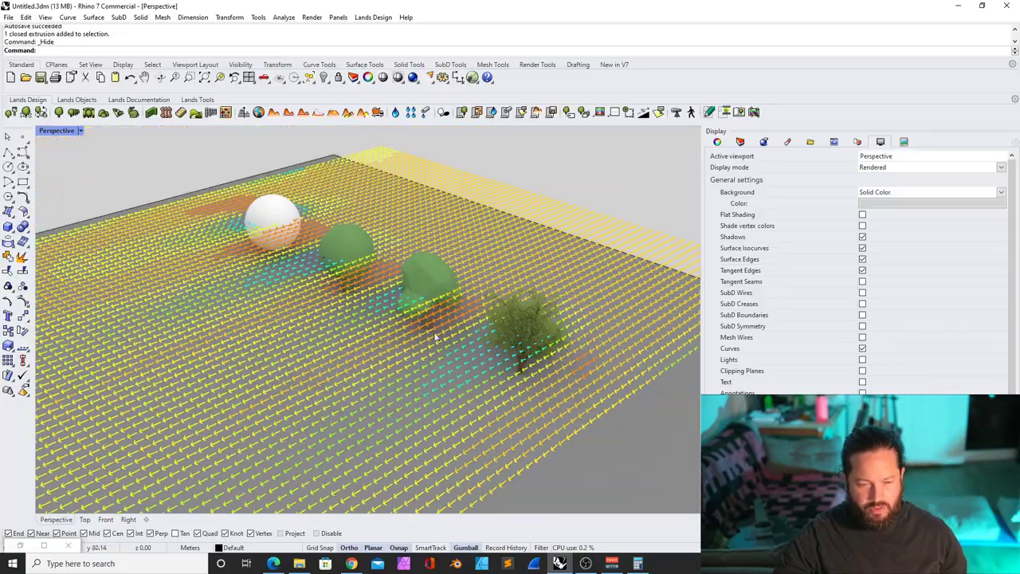
Examine the coloured wind arrows around the white sphere and the three tree models from several angles and distances
right_click_drag(566, 325, 422, 250)
scroll(445, 303, "up", 5)
scroll(420, 296, "down", 2)
scroll(422, 251, "up", 2)
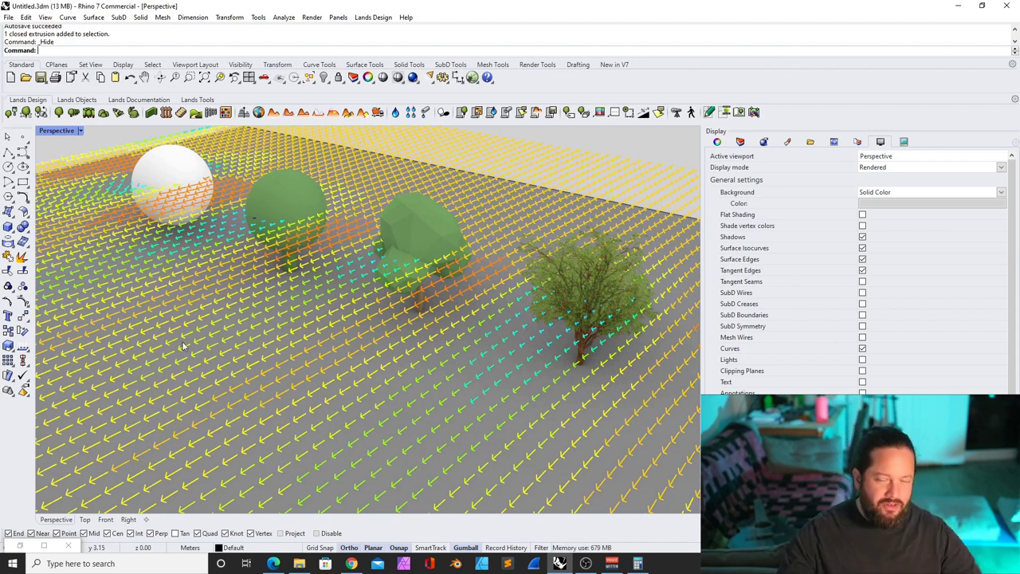
right_click_drag(259, 351, 358, 274)
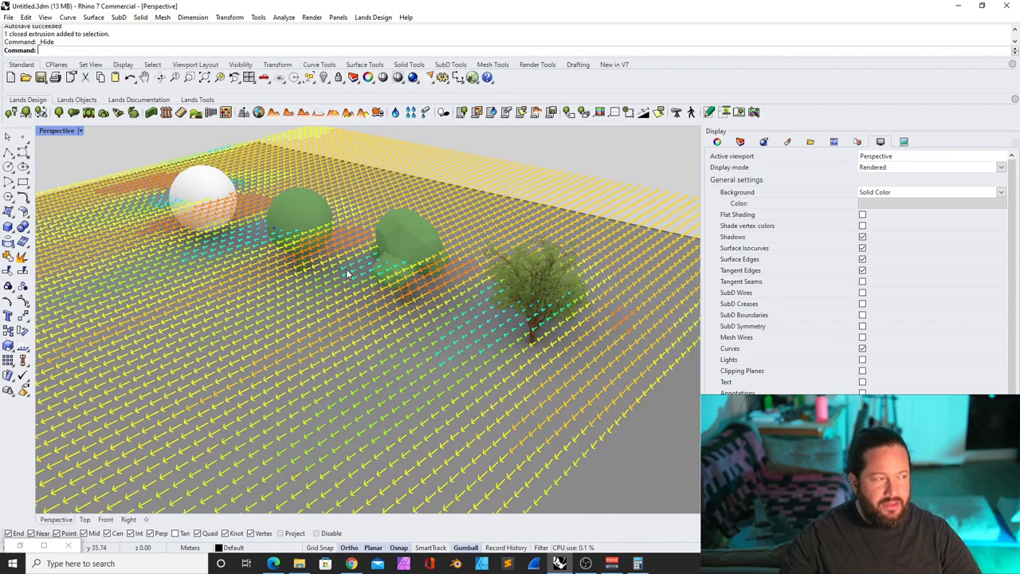
right_click_drag(363, 265, 337, 239)
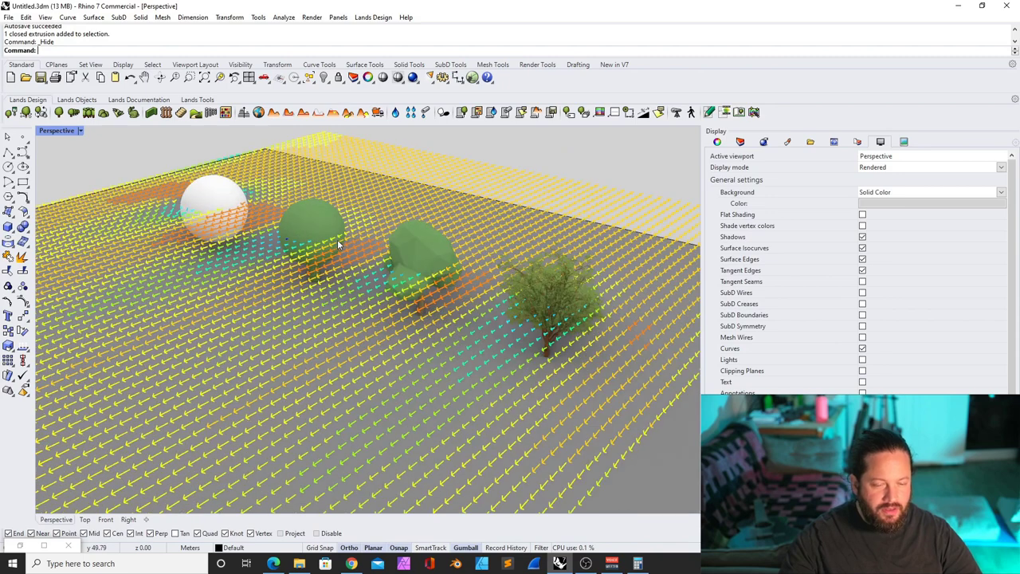
right_click_drag(273, 233, 283, 233)
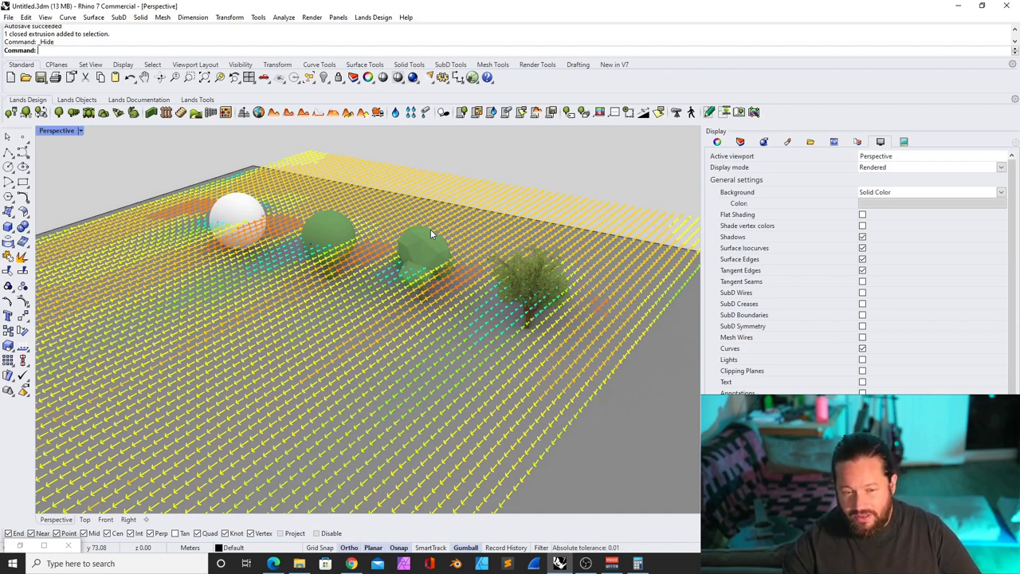
scroll(442, 254, "up", 8)
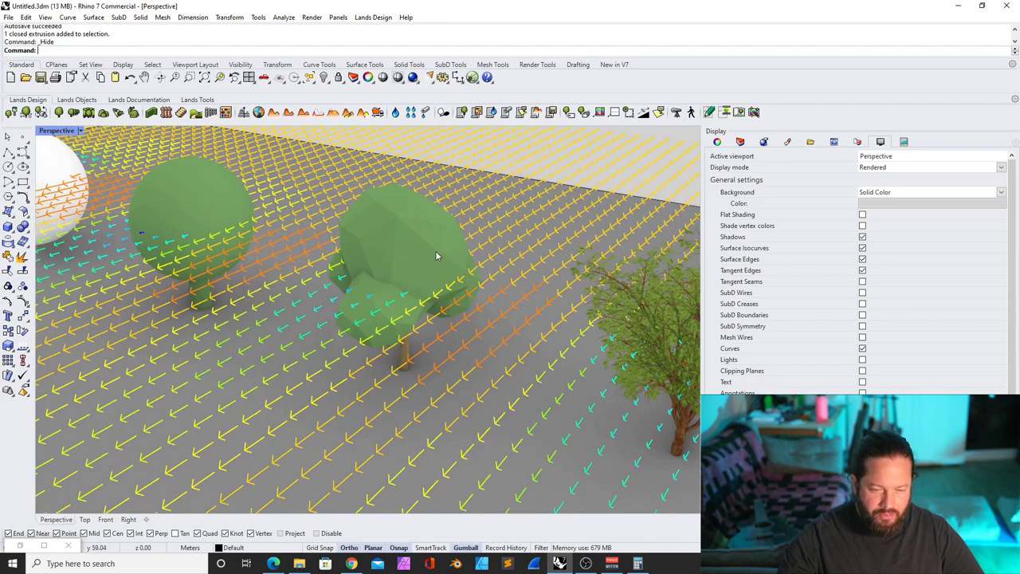
scroll(440, 249, "down", 8)
right_click_drag(442, 254, 426, 250)
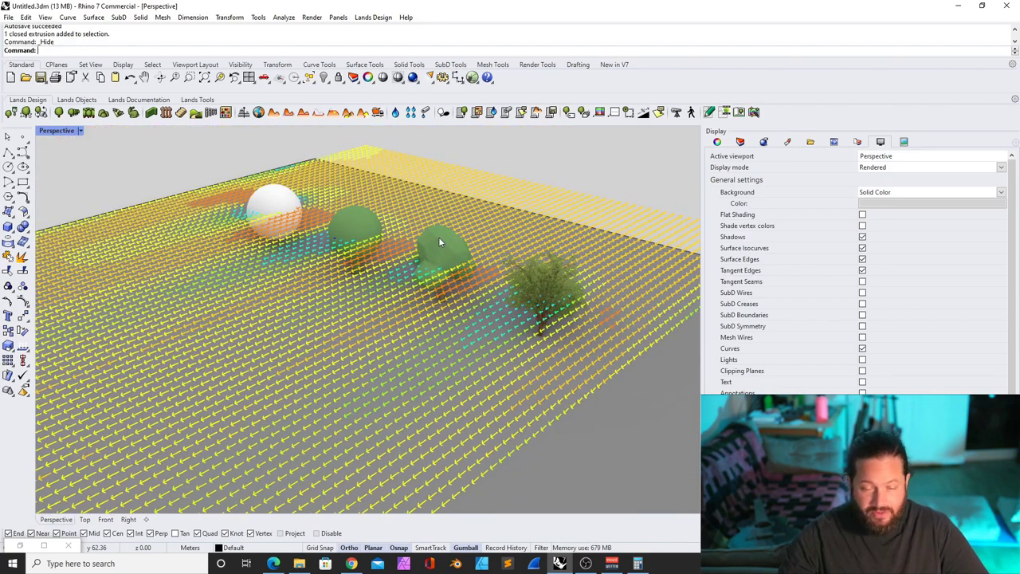
right_click_drag(438, 237, 414, 211)
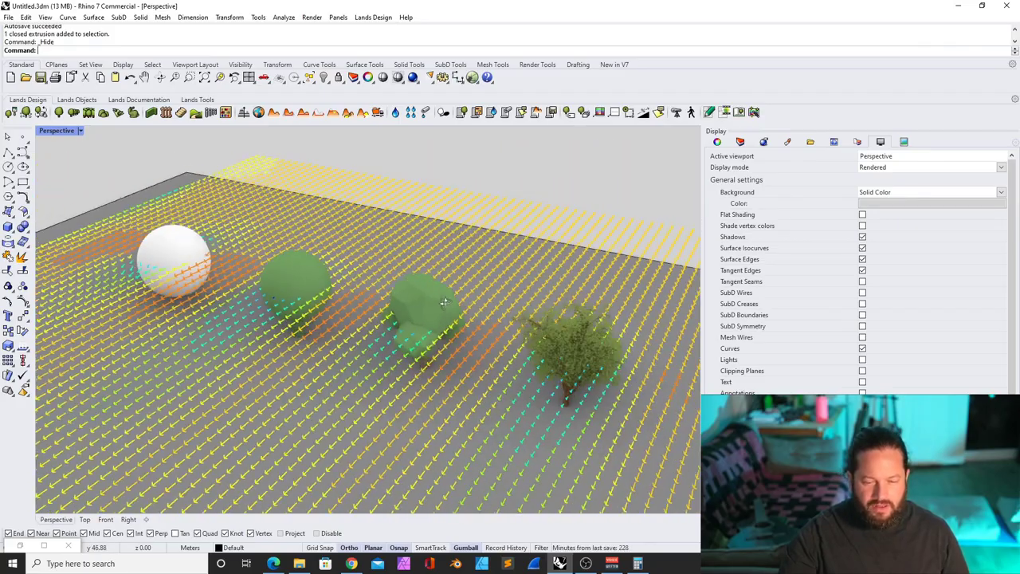
right_click_drag(445, 303, 370, 296)
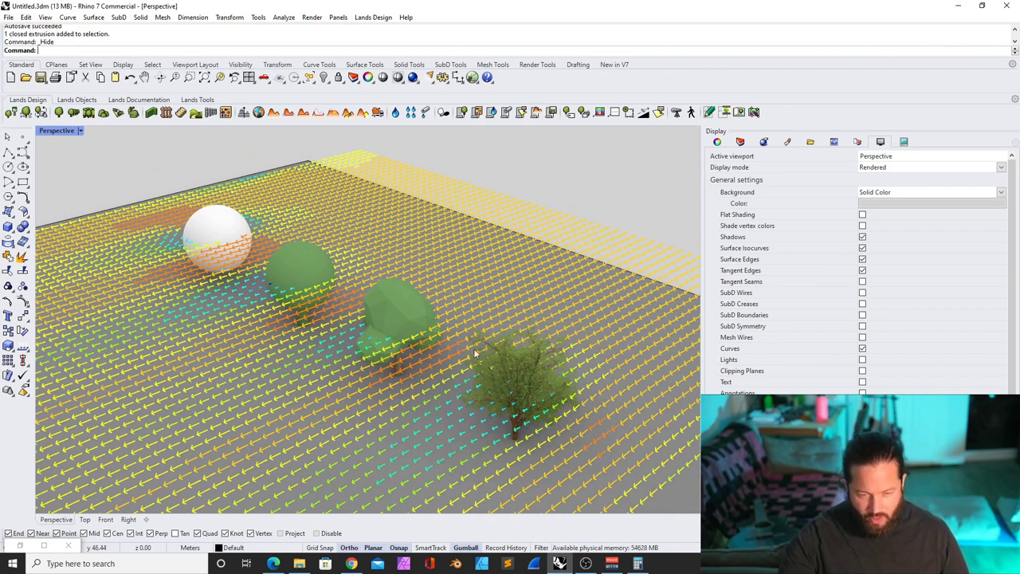
right_click_drag(267, 311, 335, 307)
scroll(334, 307, "down", 3)
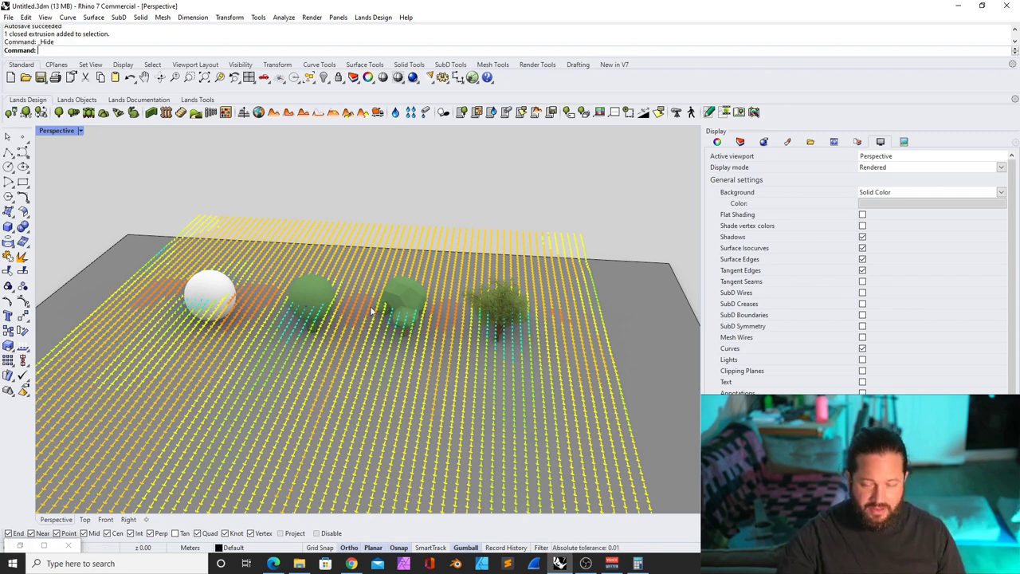
scroll(373, 313, "down", 4)
scroll(405, 331, "up", 6)
scroll(408, 333, "down", 4)
right_click_drag(403, 327, 358, 334)
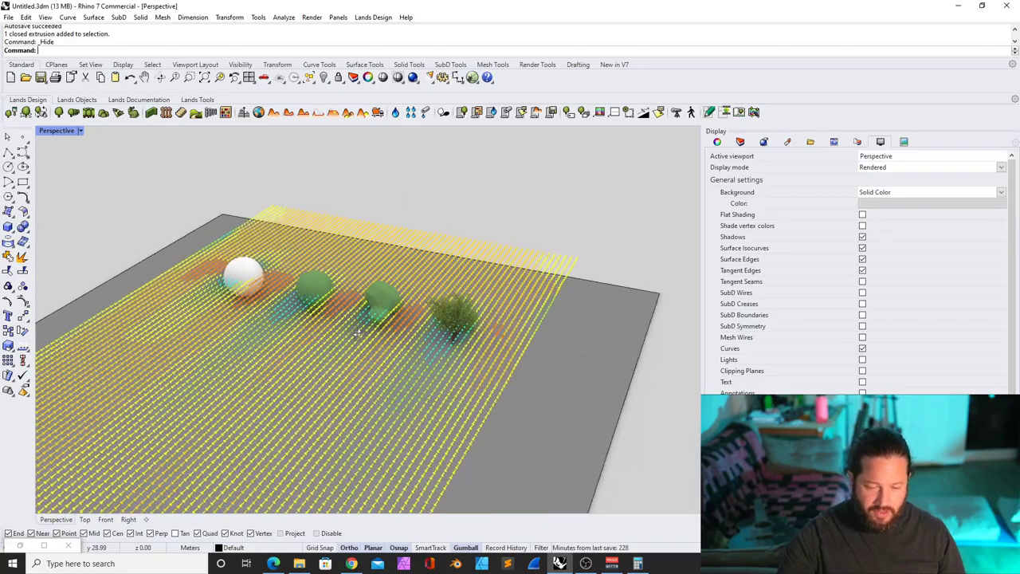
Inspect the detailed leafy tree by selecting its foliage and trunk meshes, clear the selection, and examine its crown from above
scroll(362, 335, "up", 4)
mouse_move(343, 284)
right_mouse_down()
mouse_move(470, 284)
mouse_move(363, 286)
right_mouse_up()
scroll(572, 283, "up", 3)
scroll(590, 271, "up", 3)
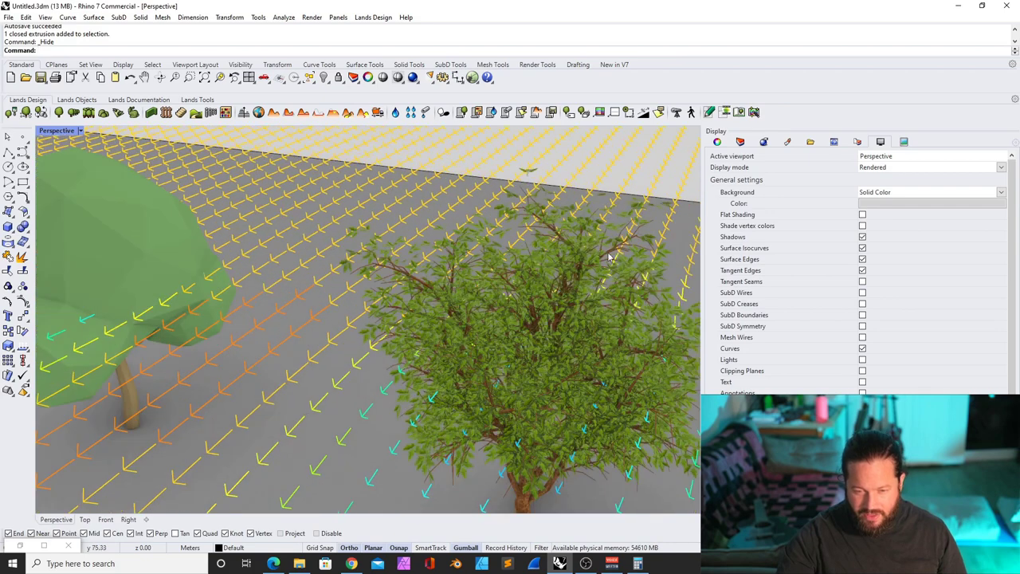
left_click(552, 228)
scroll(542, 263, "down", 3)
scroll(533, 383, "up", 5)
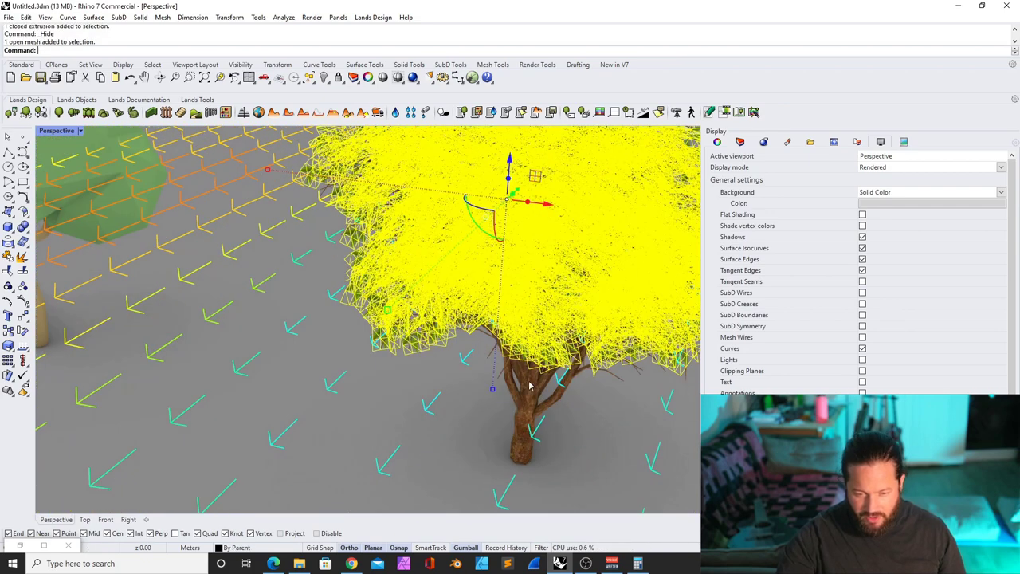
scroll(526, 397, "down", 6)
right_click_drag(516, 397, 511, 350)
scroll(524, 310, "up", 4)
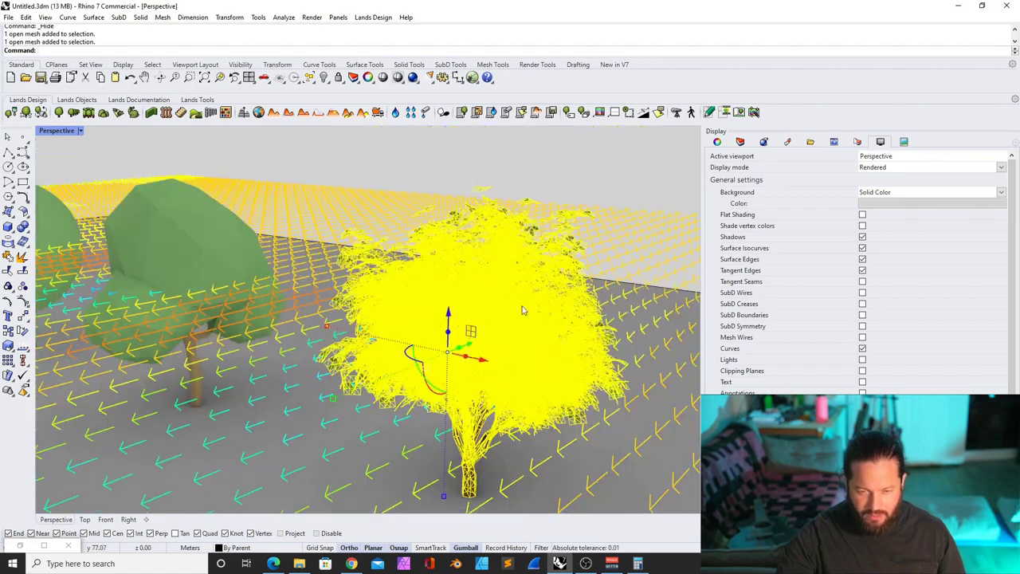
right_click_drag(523, 310, 544, 323)
key("Escape")
scroll(542, 331, "down", 5)
scroll(503, 343, "up", 5)
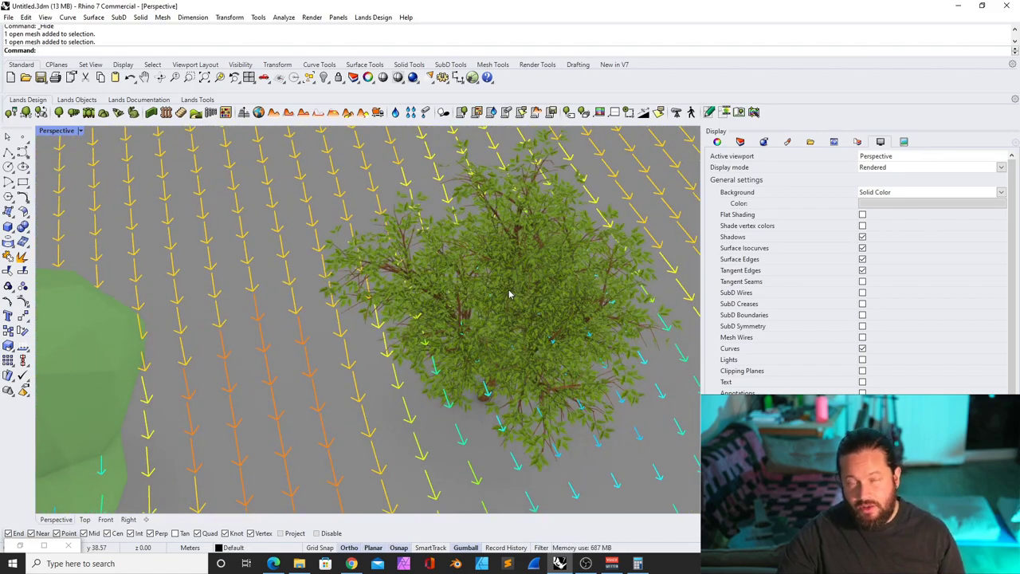
scroll(522, 279, "down", 5)
scroll(529, 285, "up", 5)
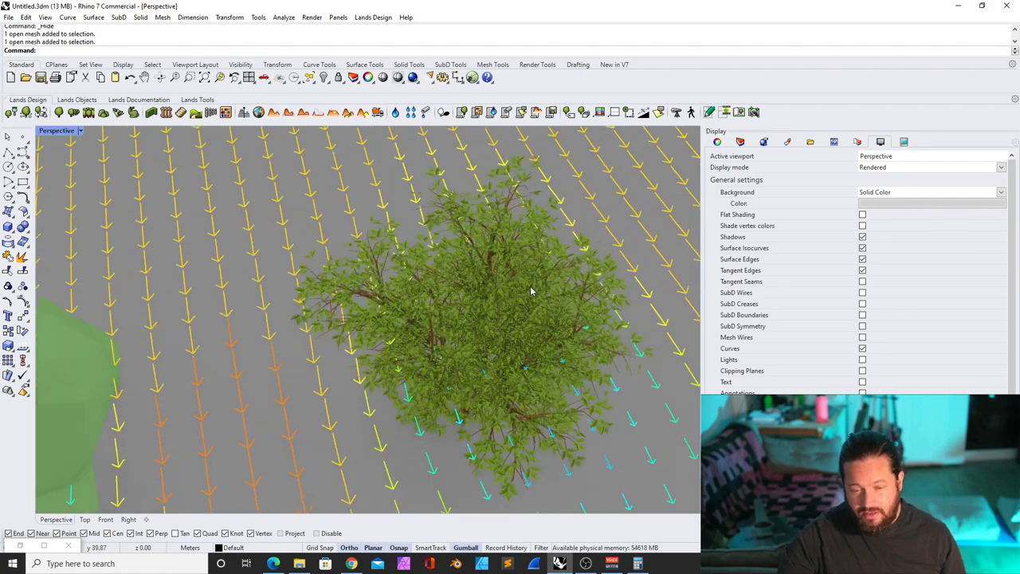
scroll(533, 291, "down", 5)
Select the low-poly tree's canopy and trunk meshes to inspect their geometry, clear the selection, and compare it with the leafy tree
right_click_drag(526, 291, 471, 289)
scroll(253, 280, "up", 3)
right_click_drag(330, 292, 417, 235)
scroll(286, 236, "up", 2)
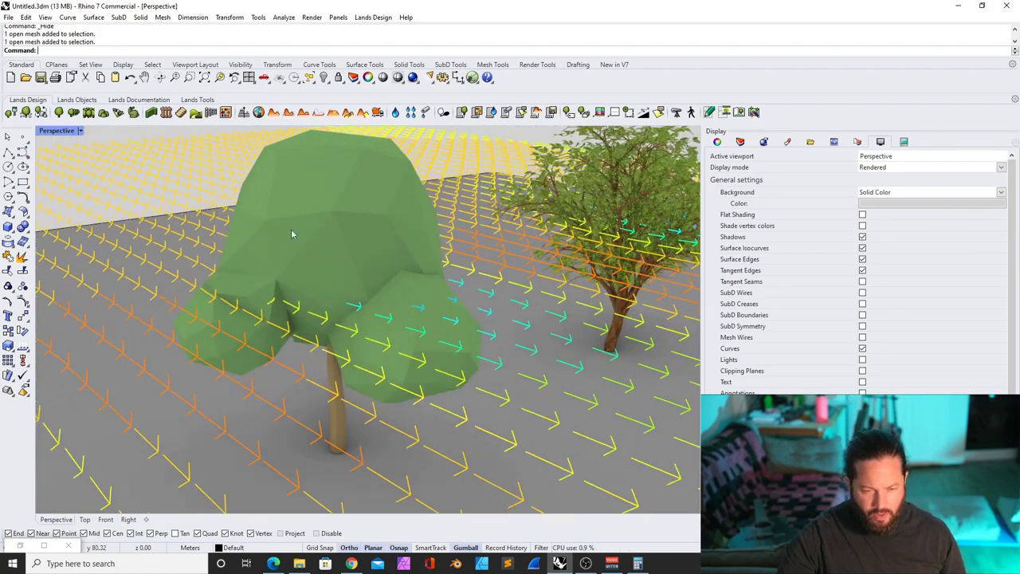
left_click(334, 204)
left_click(337, 405, "shift")
right_click_drag(407, 414, 366, 395)
scroll(369, 395, "down", 6)
right_click_drag(422, 359, 398, 395)
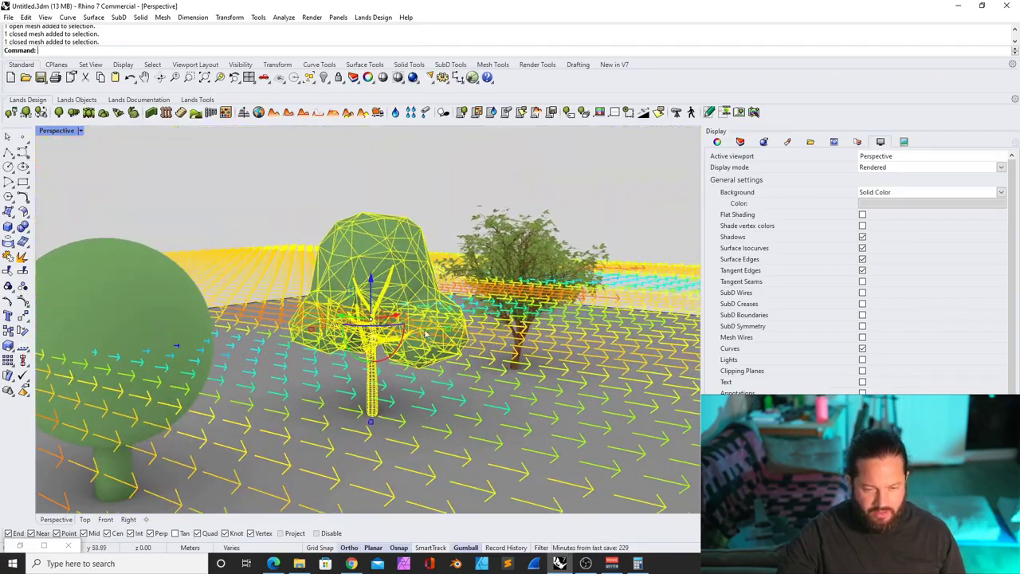
key("Escape")
scroll(424, 329, "up", 3)
scroll(422, 329, "down", 3)
right_click_drag(422, 329, 444, 372)
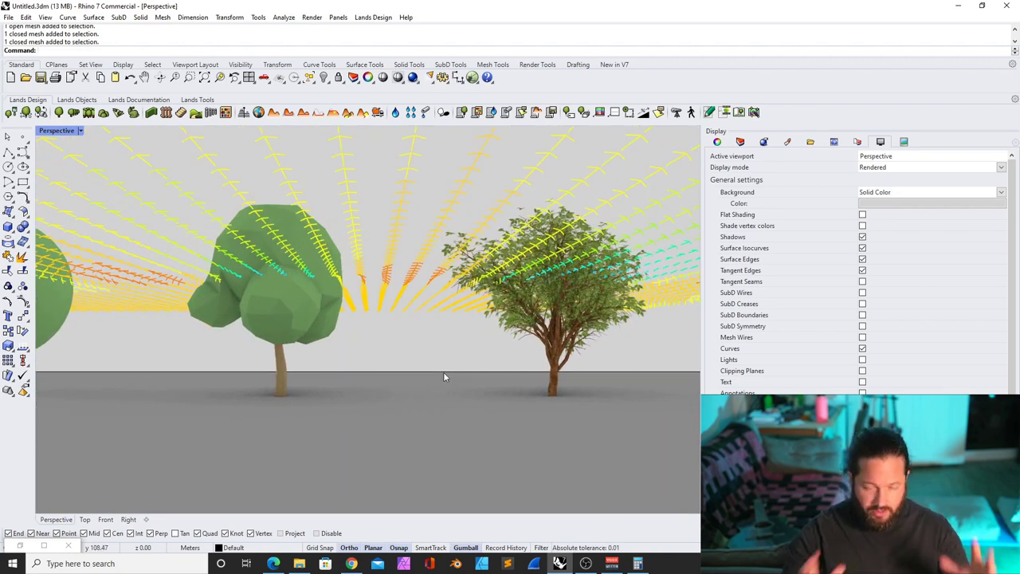
Select the simple round tree with the cylindrical trunk and examine its shape and the airflow arrows around it
left_click(366, 289)
right_click_drag(388, 331, 317, 326)
scroll(365, 290, "down", 5)
scroll(348, 308, "up", 6)
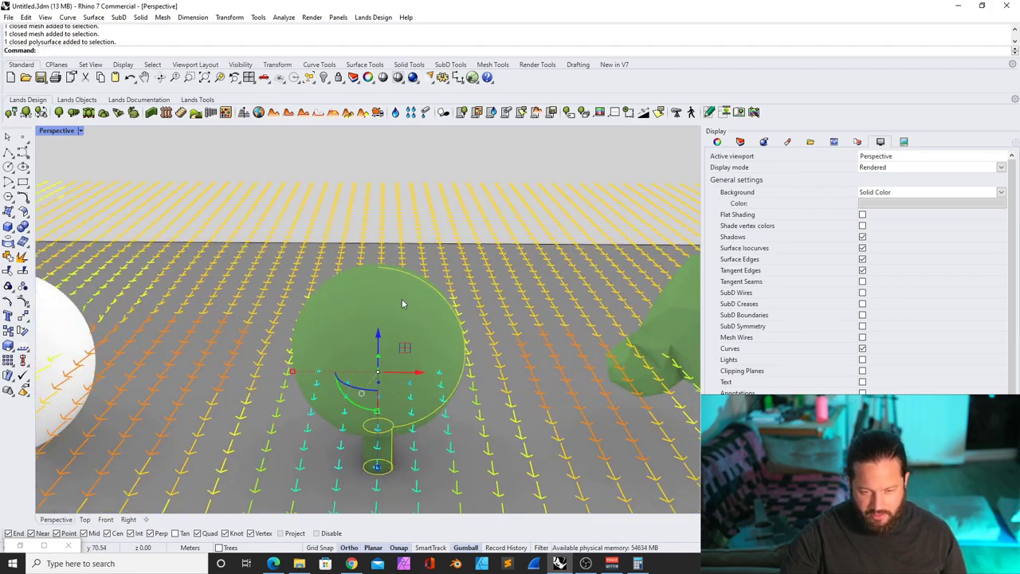
right_click_drag(401, 298, 359, 319)
scroll(461, 306, "up", 4)
scroll(460, 306, "down", 6)
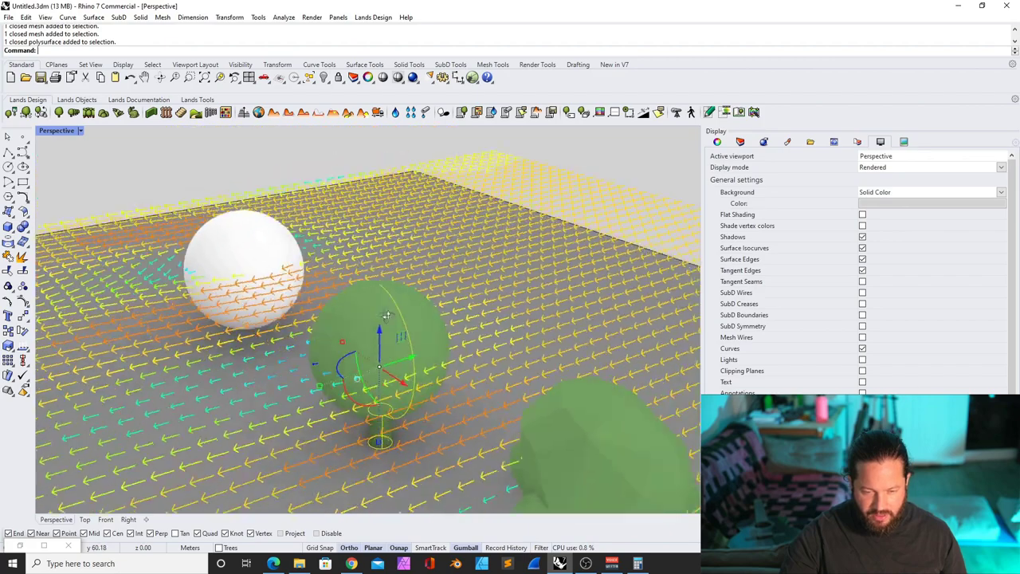
scroll(443, 277, "up", 6)
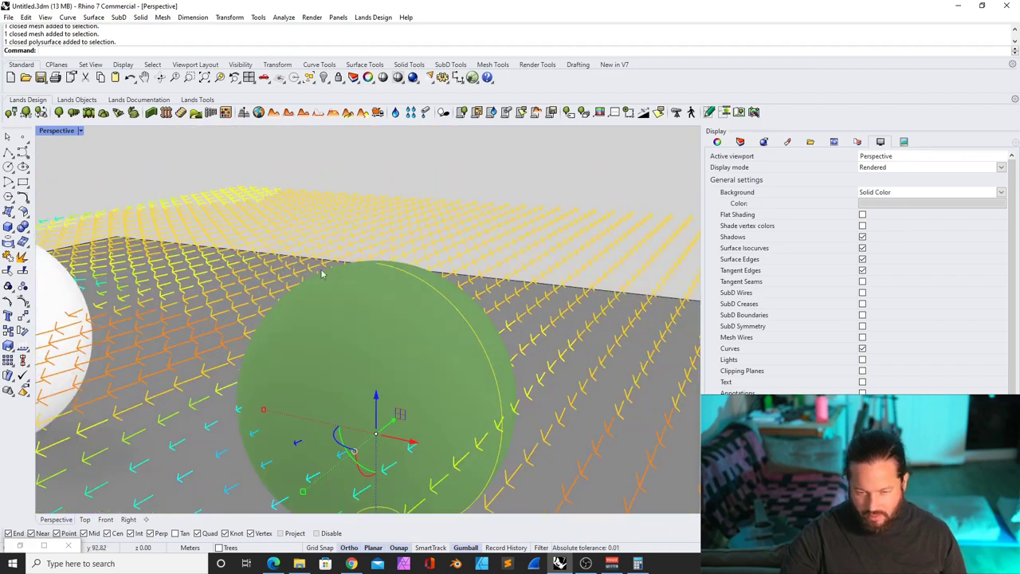
scroll(420, 297, "down", 6)
right_click_drag(343, 303, 586, 348)
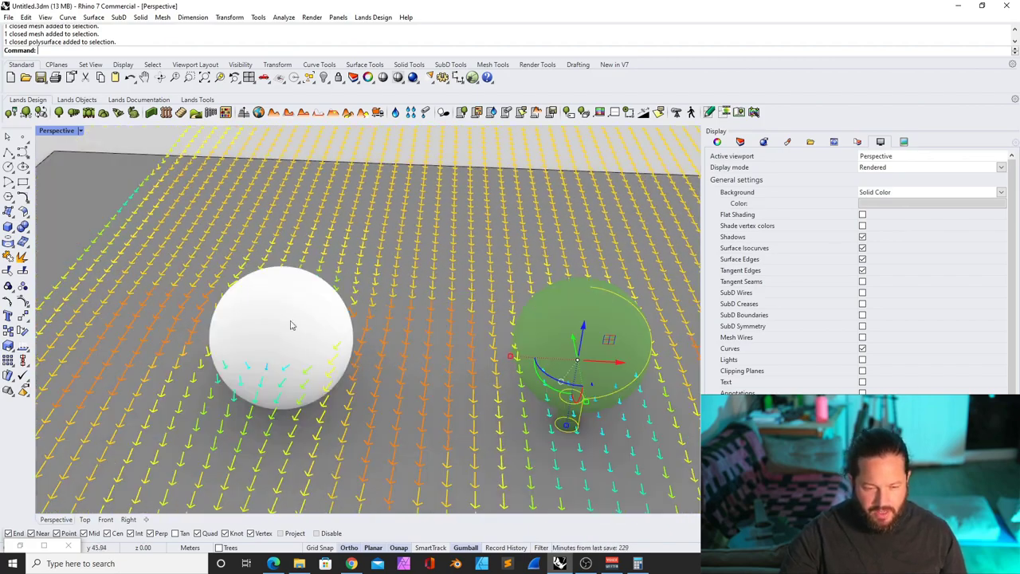
Select the white sphere and examine how the wind arrows flow around it from above and from the side
left_click(292, 324)
mouse_move(300, 349)
right_mouse_down()
mouse_move(398, 328)
mouse_move(295, 340)
right_mouse_up()
scroll(294, 340, "down", 5)
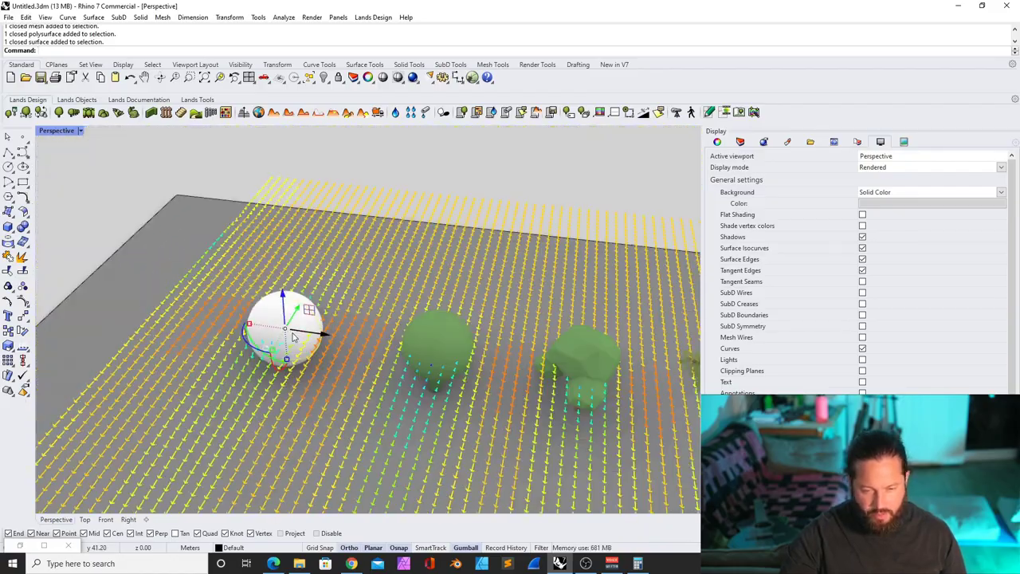
scroll(296, 340, "up", 8)
right_click_drag(400, 352, 297, 460)
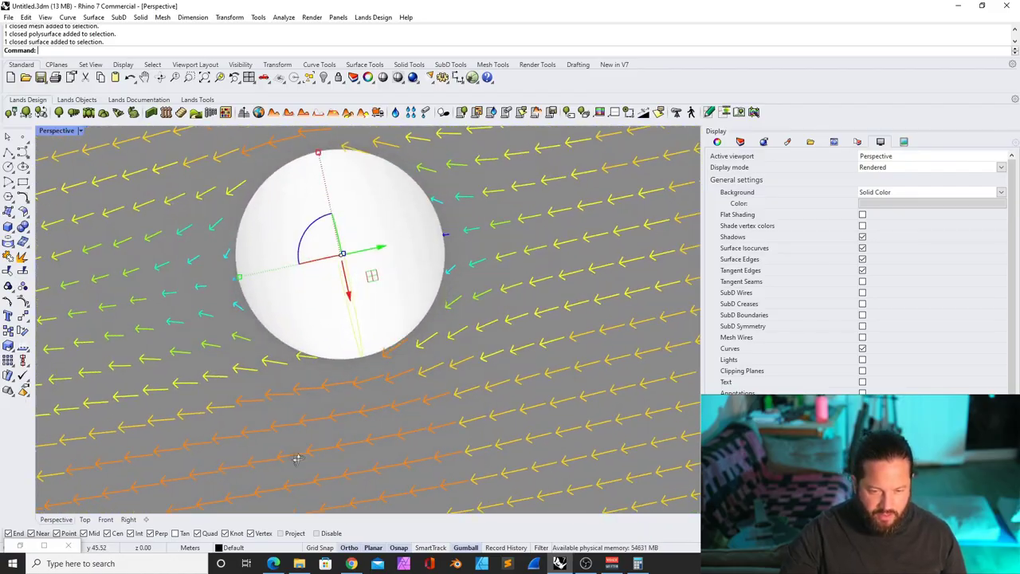
scroll(458, 261, "down", 6)
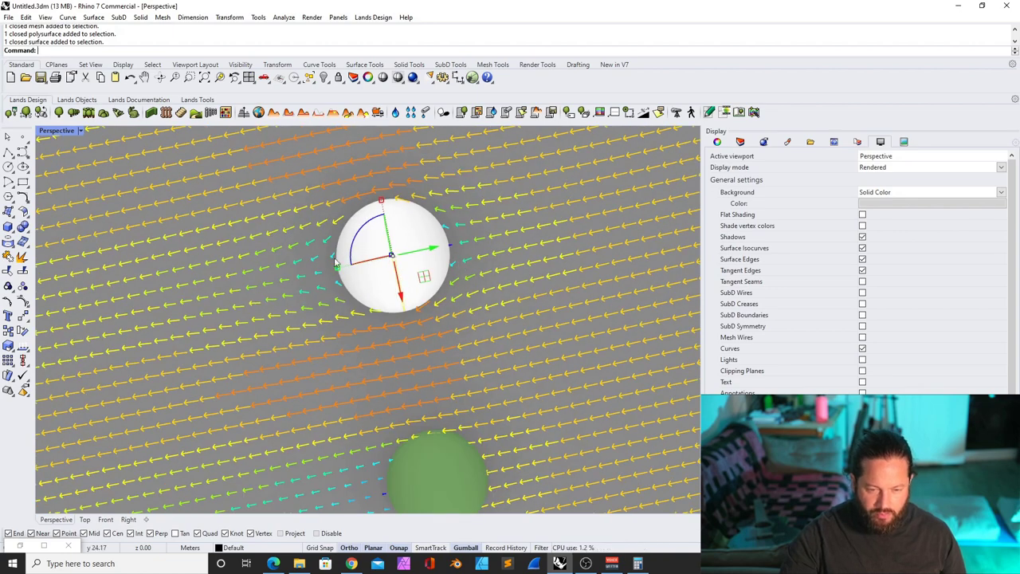
right_click_drag(335, 261, 414, 269)
scroll(317, 313, "up", 7)
right_click_drag(323, 315, 411, 267)
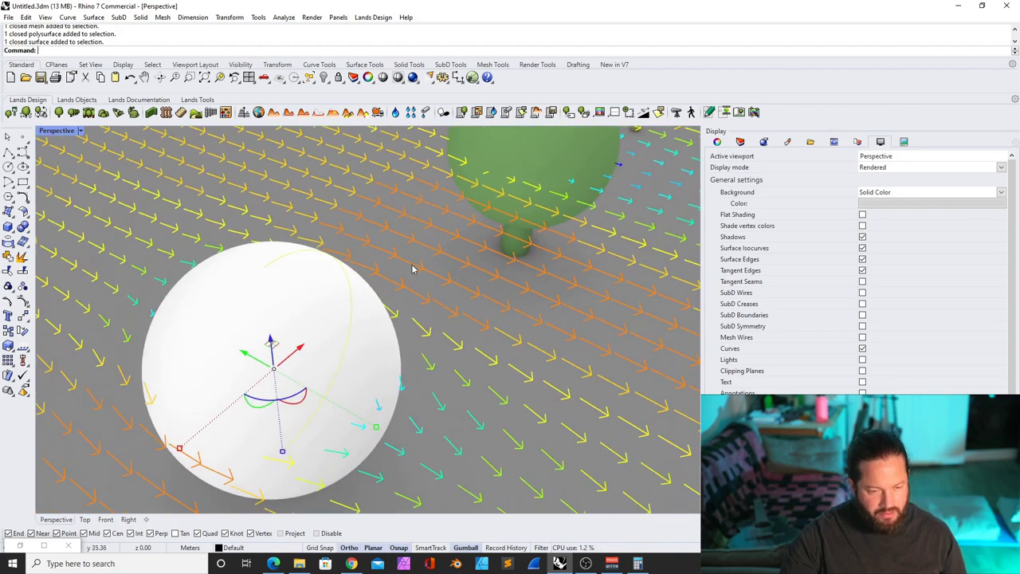
scroll(394, 288, "down", 6)
right_click_drag(363, 337, 312, 349)
scroll(320, 315, "down", 3)
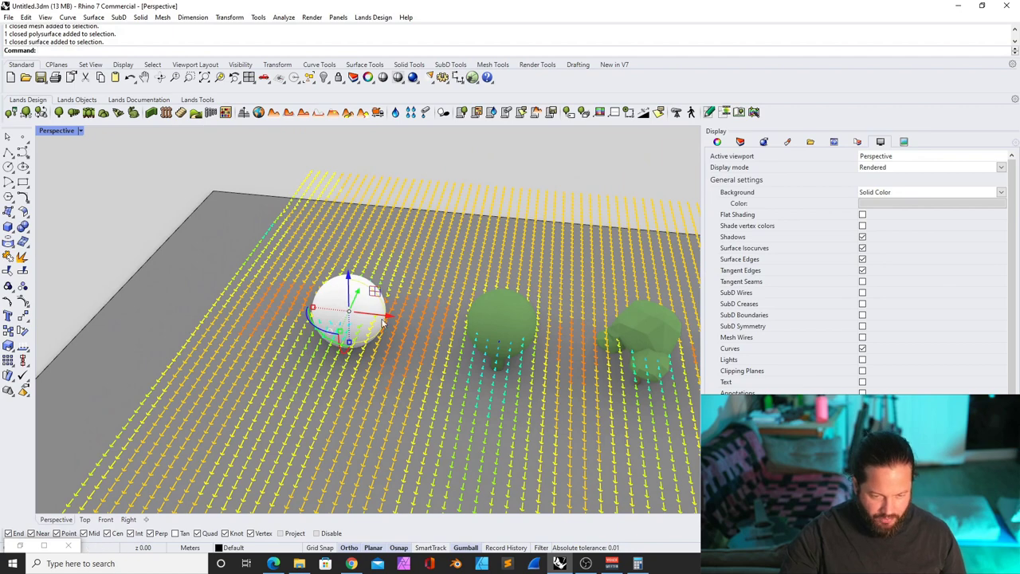
Compare the airflow beside the white sphere with the airflow around the row of trees
scroll(382, 321, "up", 5)
scroll(399, 305, "down", 3)
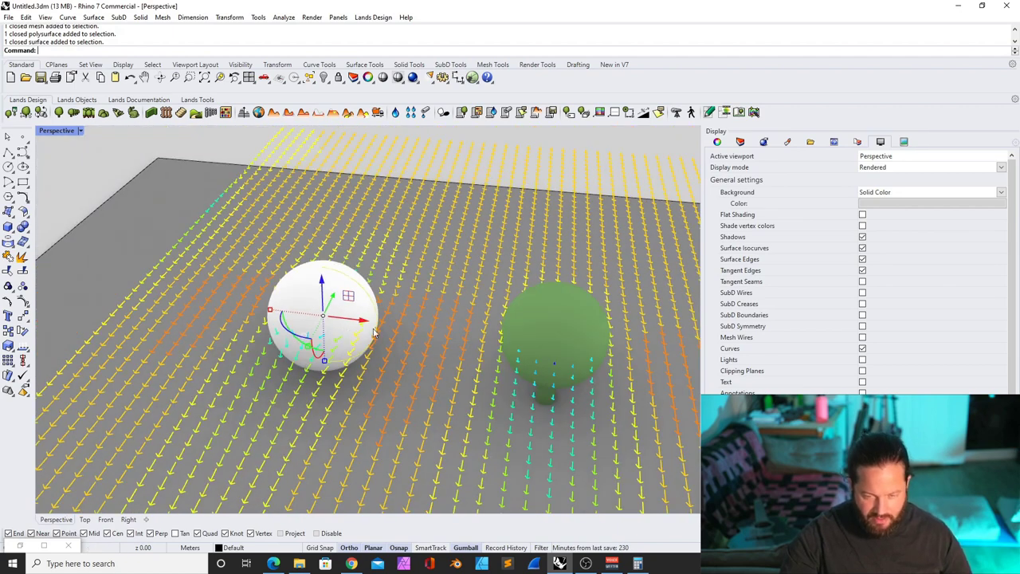
scroll(374, 333, "down", 6)
mouse_move(222, 320)
right_mouse_down()
mouse_move(331, 317)
mouse_move(383, 338)
mouse_move(383, 428)
mouse_move(222, 335)
right_mouse_up()
scroll(341, 319, "up", 7)
scroll(378, 324, "down", 6)
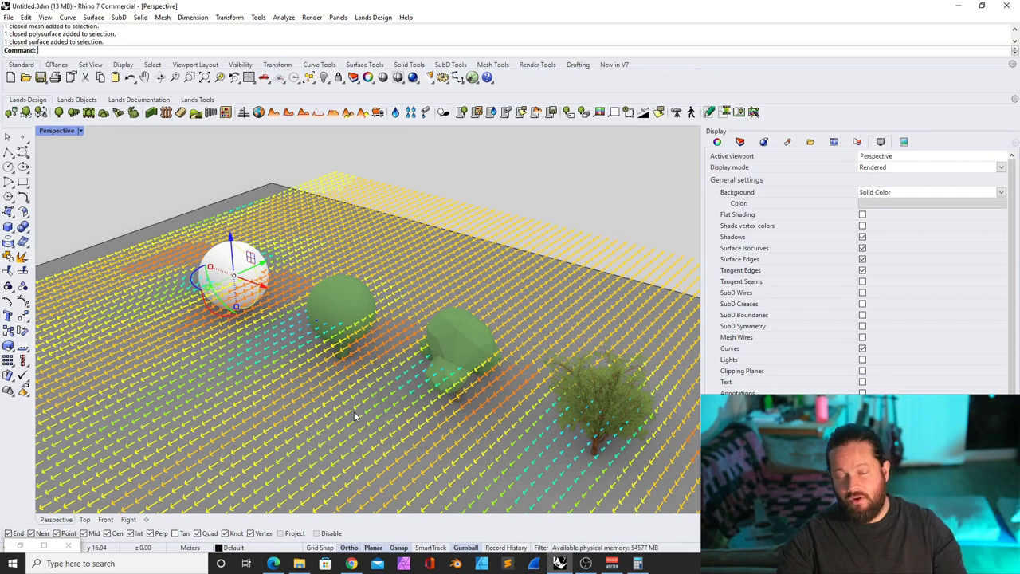
Switch to the Vertical Forest project page in Chrome, go to its image gallery, and dismiss the newsletter pop-up
left_click(816, 194)
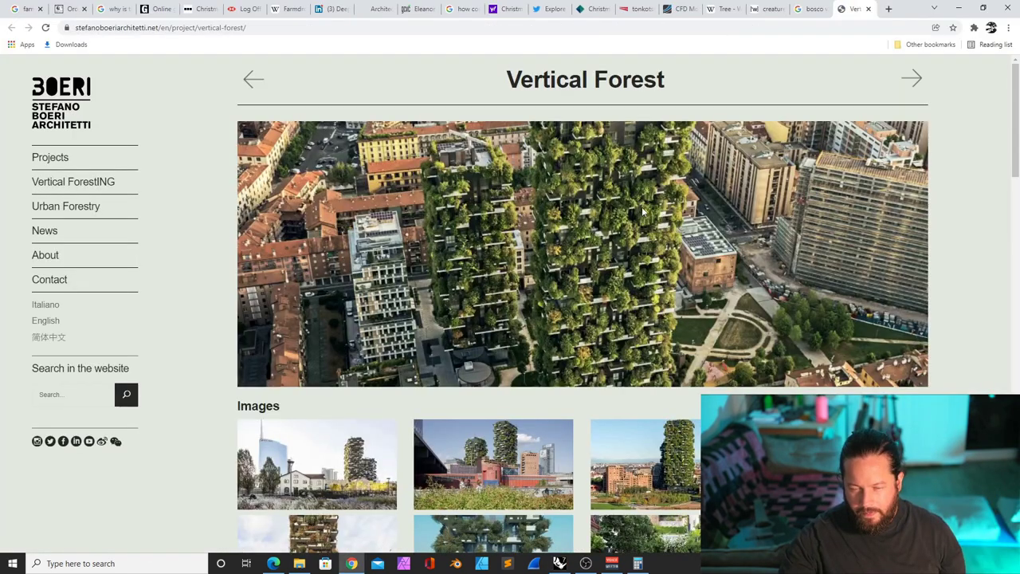
scroll(813, 192, "down", 3)
scroll(539, 157, "down", 1)
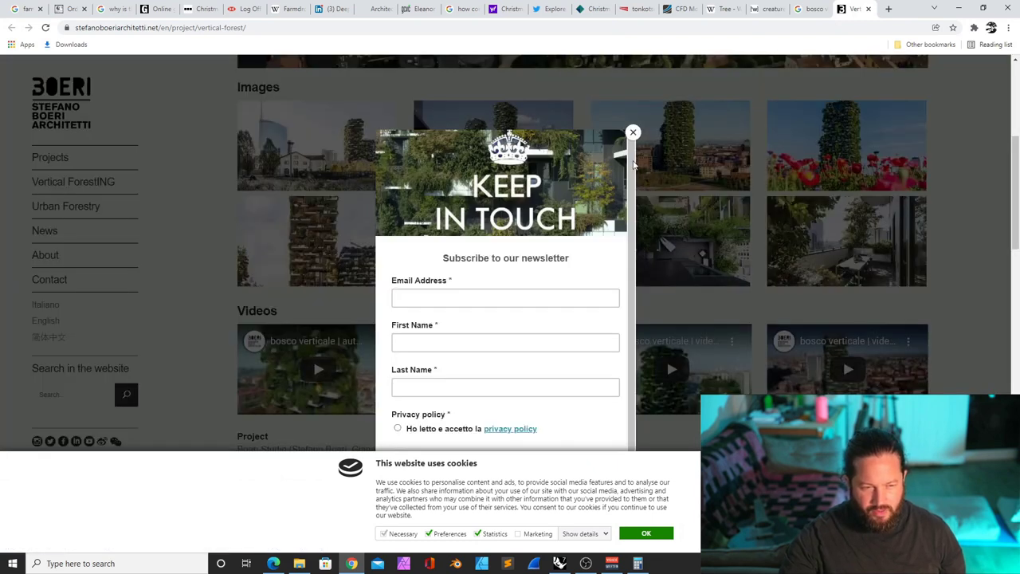
left_click(634, 163)
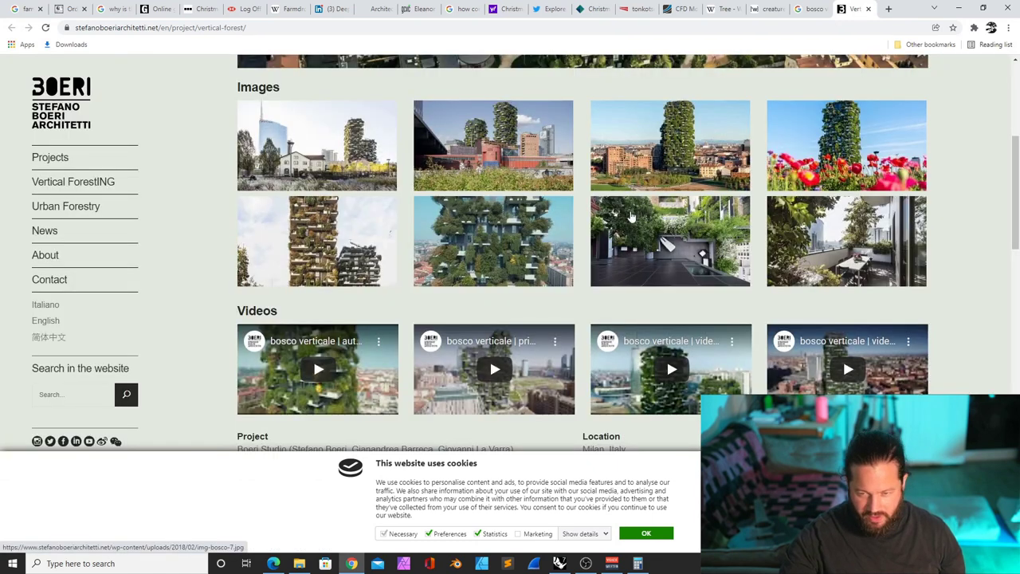
View the enlarged photo of the planted terrace seen from above, close it, and skim the project description below the gallery
left_click(662, 229)
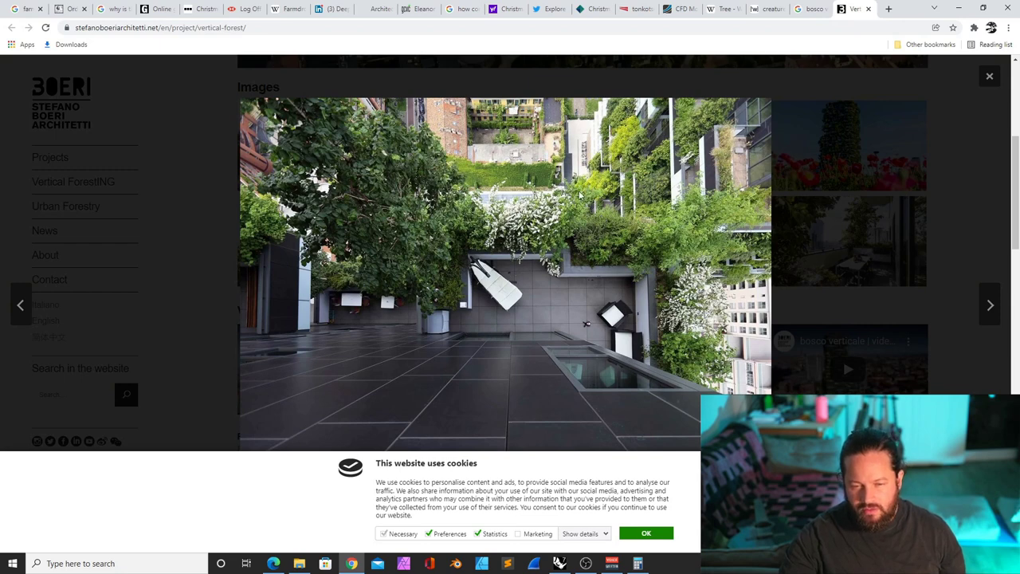
left_click(988, 78)
scroll(528, 267, "down", 5)
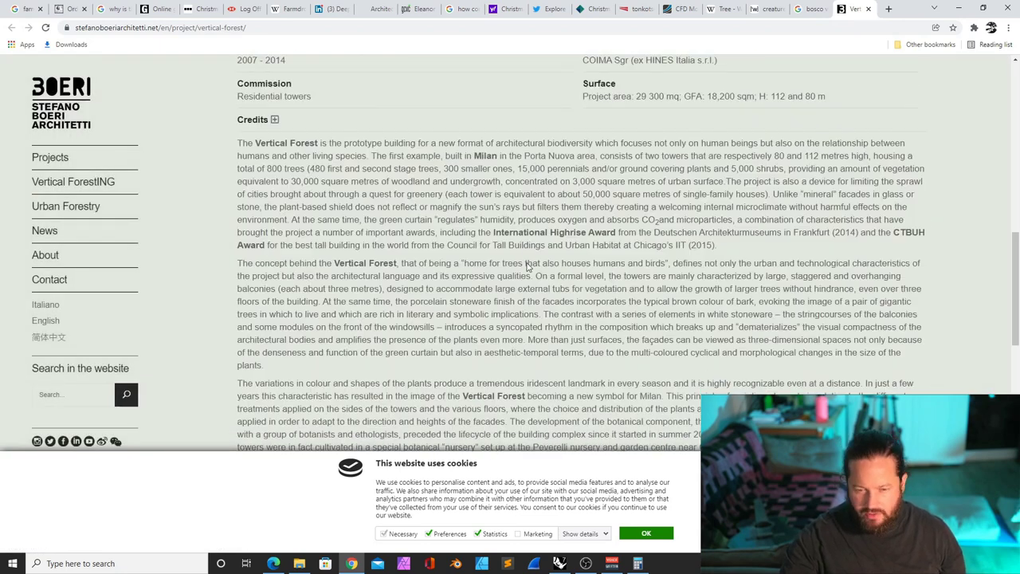
scroll(528, 267, "up", 5)
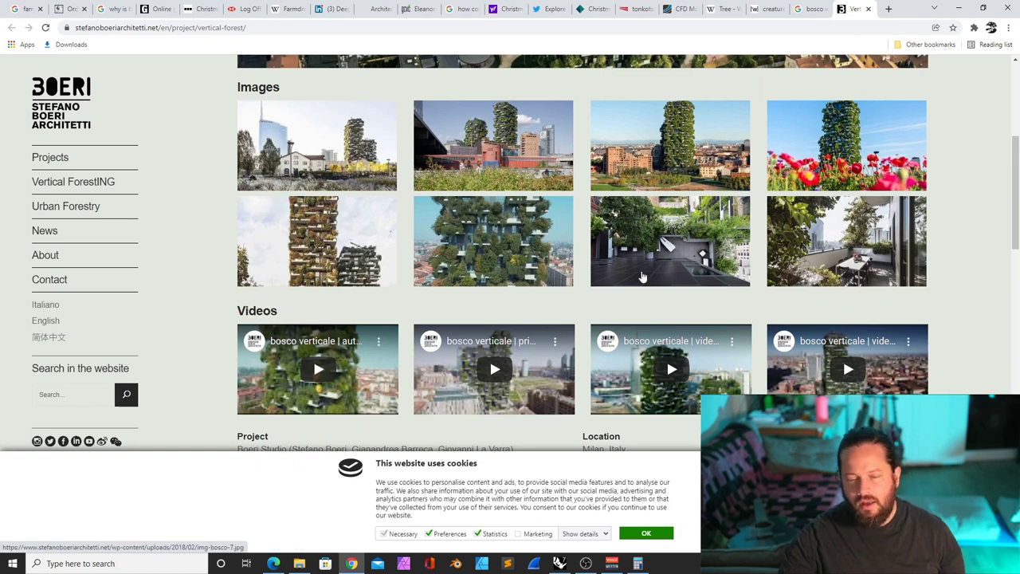
Review the Vertical Forest header photo, enlarge the first gallery photo of the towers beside the UniCredit building, and close it
scroll(640, 274, "up", 4)
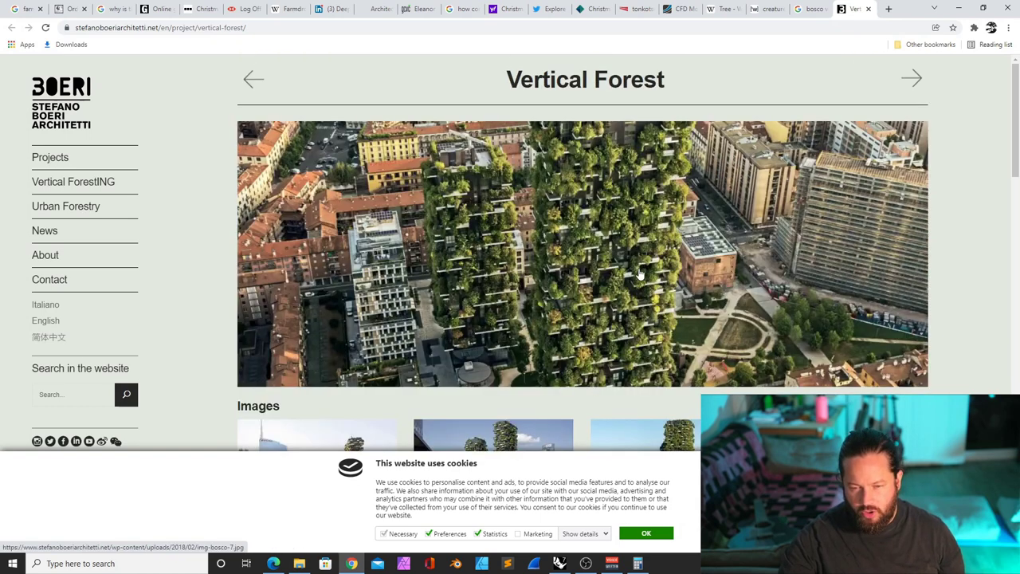
scroll(302, 255, "down", 3)
left_click(302, 257)
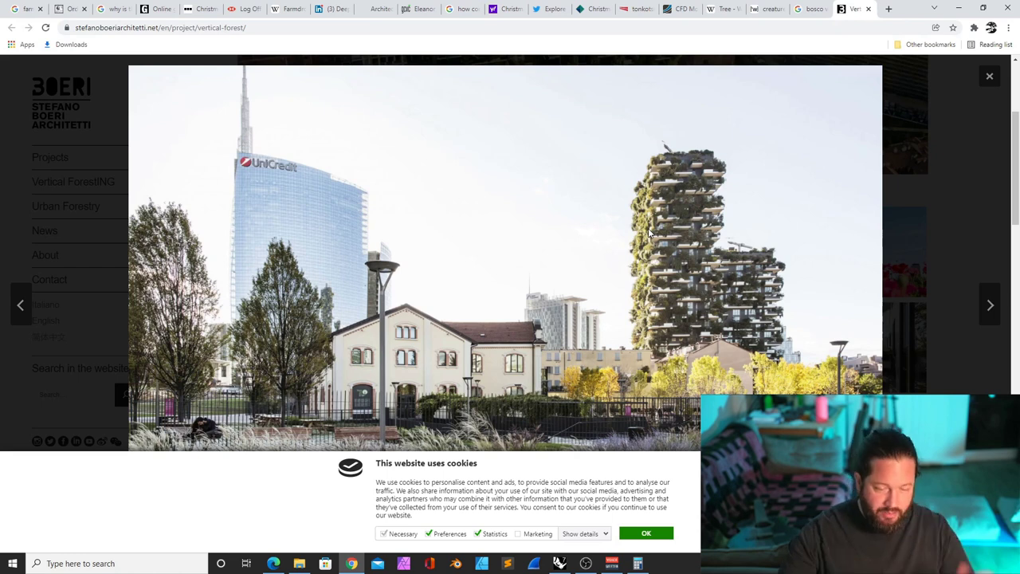
left_click(990, 80)
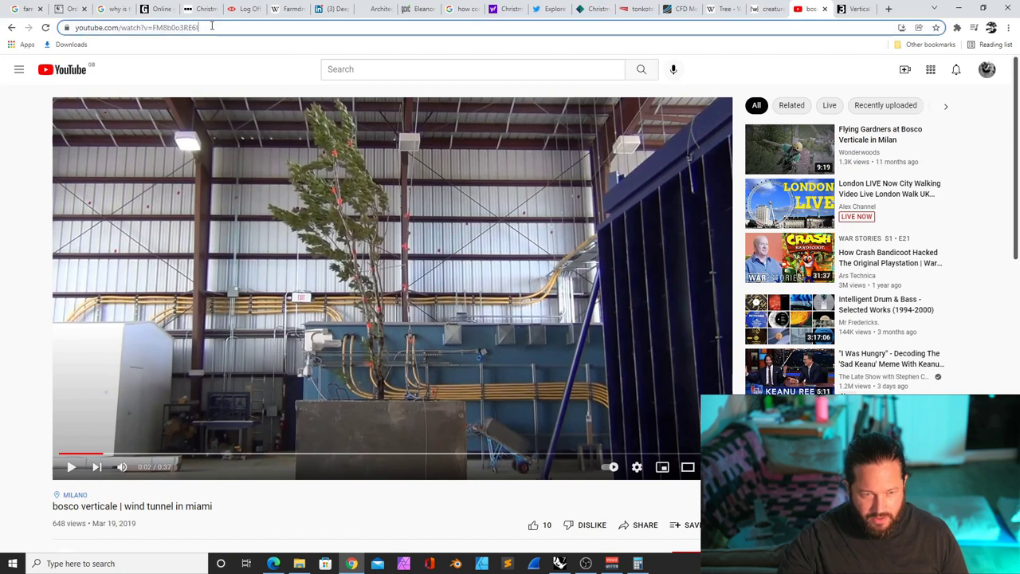
Save the YouTube video "bosco verticale | wind tunnel in miami" to the Watch later playlist
left_click(203, 25)
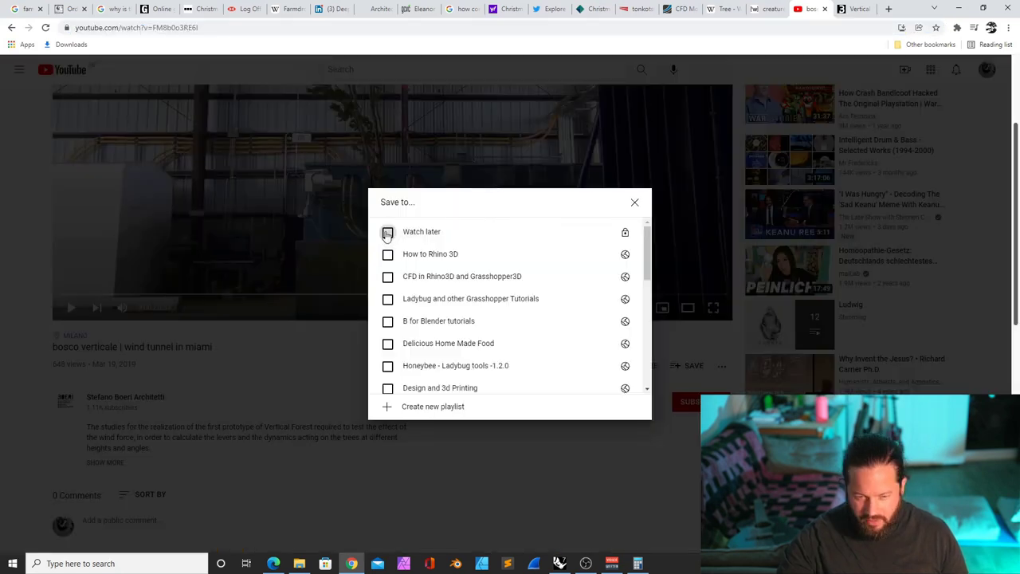
left_click(387, 232)
left_click(634, 204)
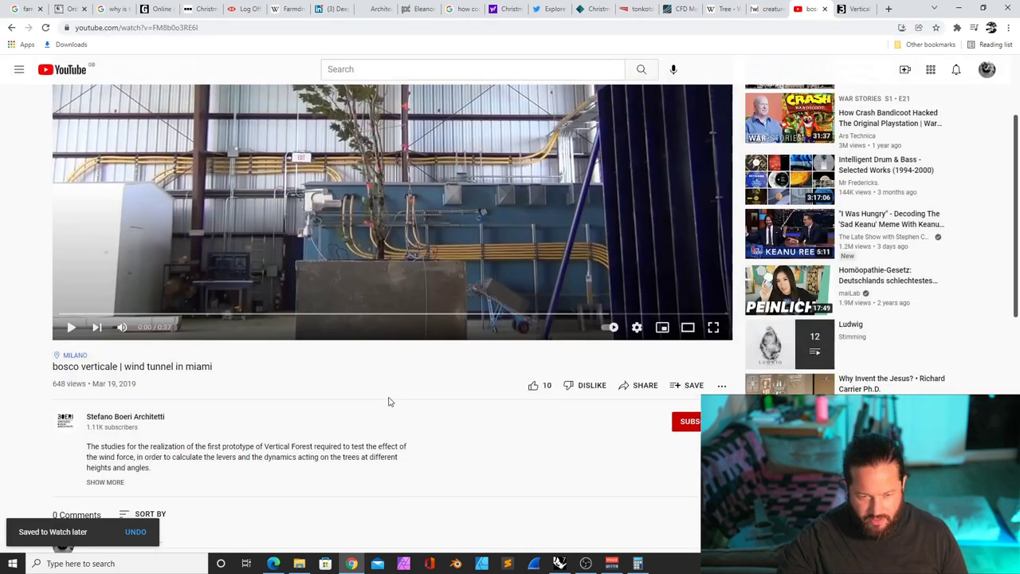
Highlight "bosco verticale" in the video title and watch the wind tunnel test of the tree
scroll(389, 401, "up", 3)
scroll(348, 219, "down", 2)
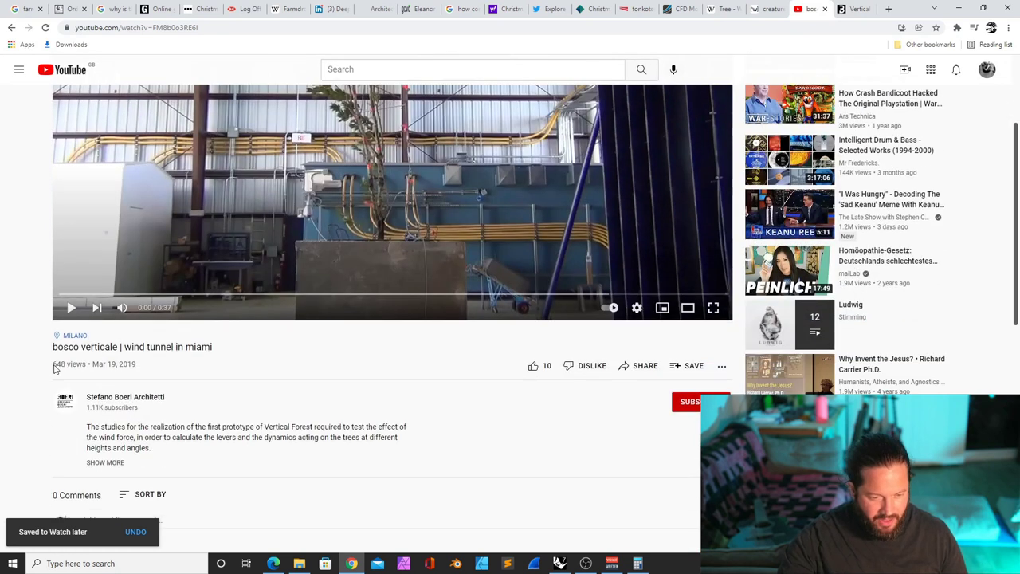
left_click_drag(50, 348, 95, 349)
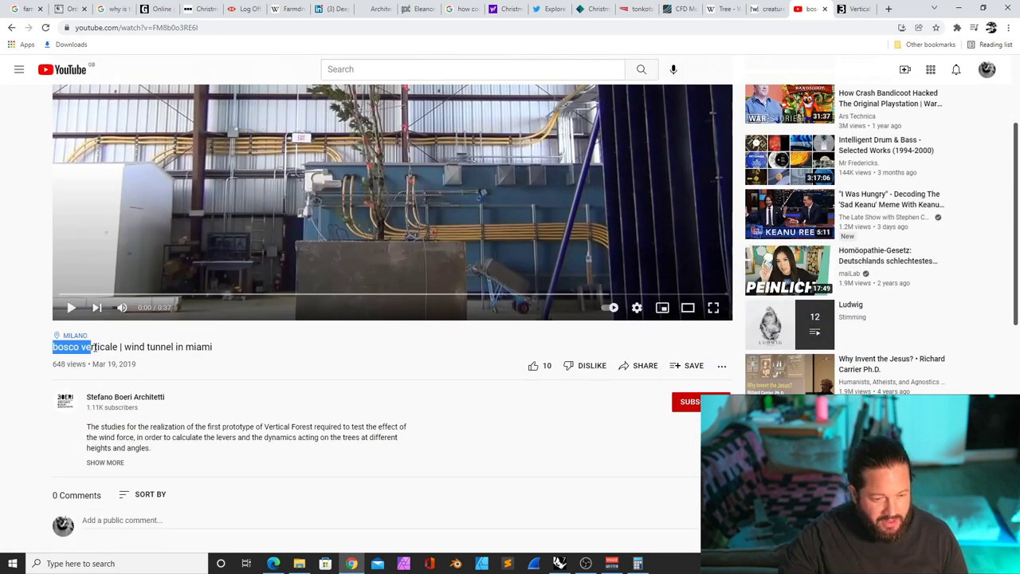
scroll(401, 411, "up", 2)
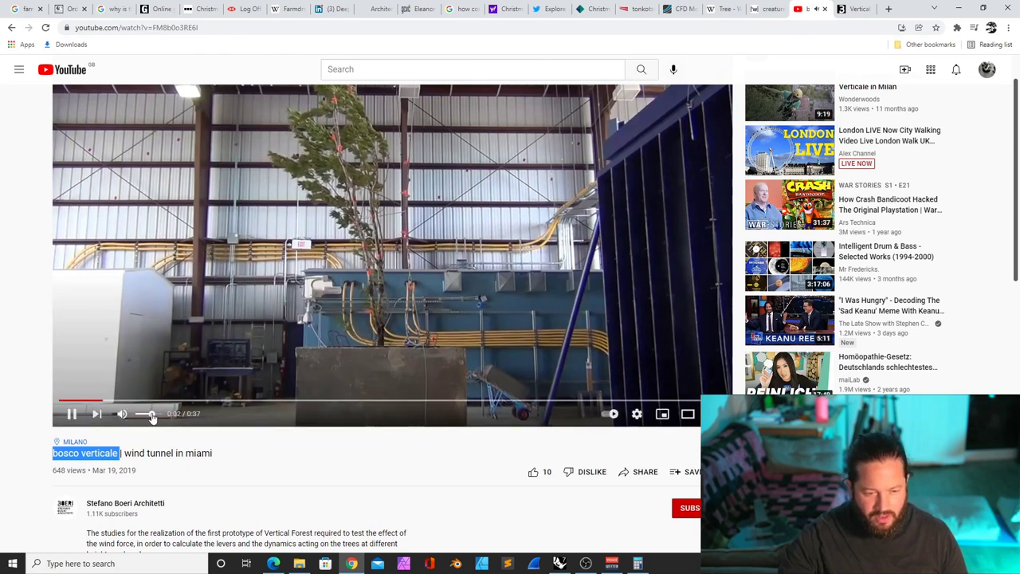
scroll(247, 243, "up", 1)
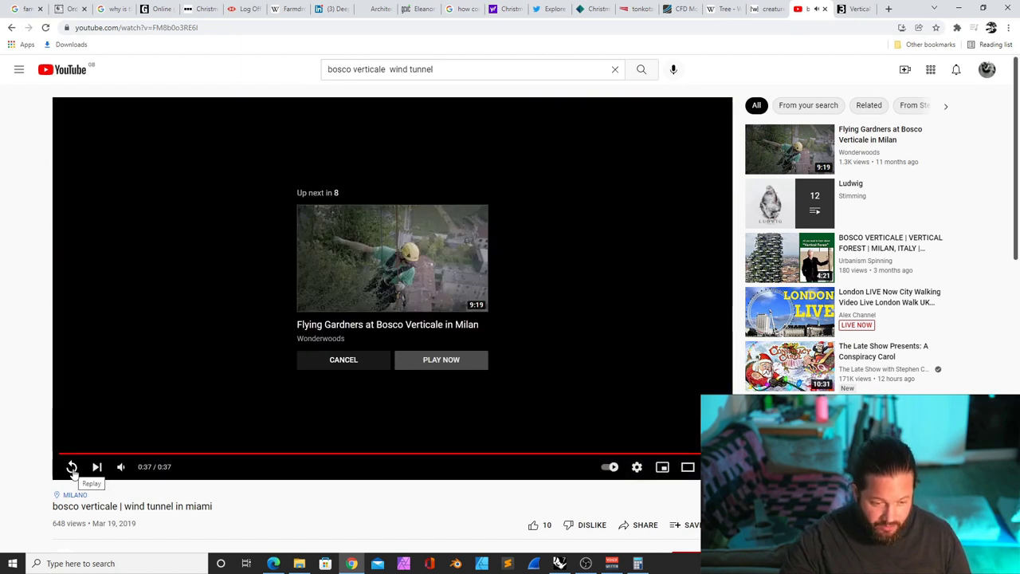
left_click(475, 455)
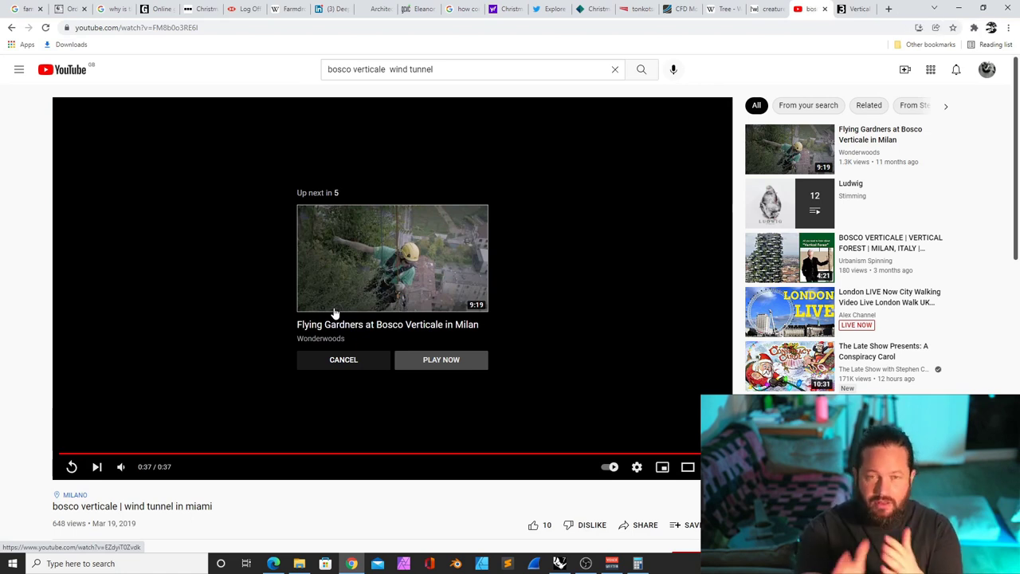
Switch to the Rhino model and inspect the leaves and branches of the detailed tree up close
left_click(560, 563)
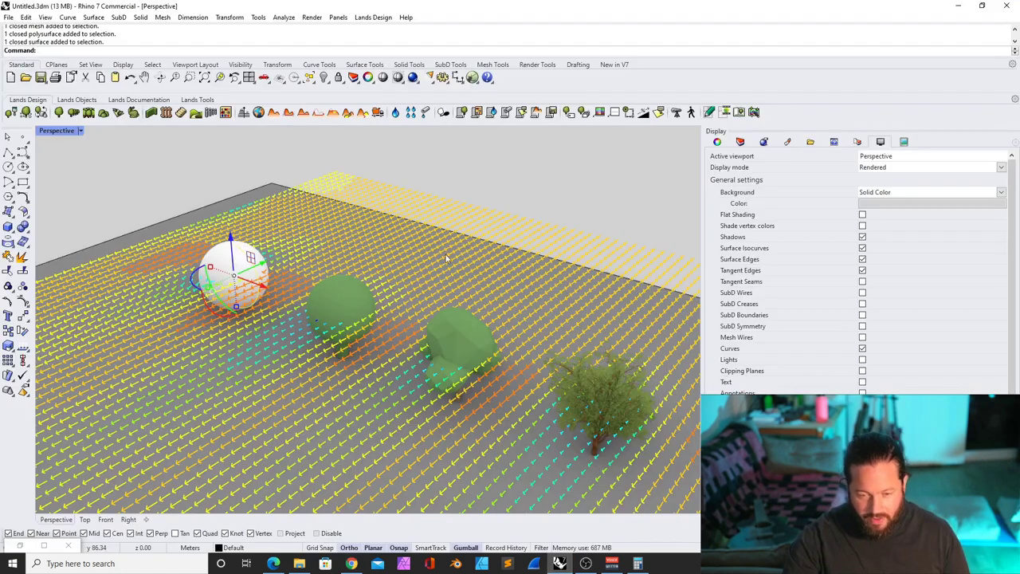
right_click_drag(594, 379, 383, 259, "shift")
scroll(411, 299, "up", 8)
scroll(478, 257, "down", 6)
right_click_drag(478, 257, 276, 254)
scroll(275, 254, "up", 5)
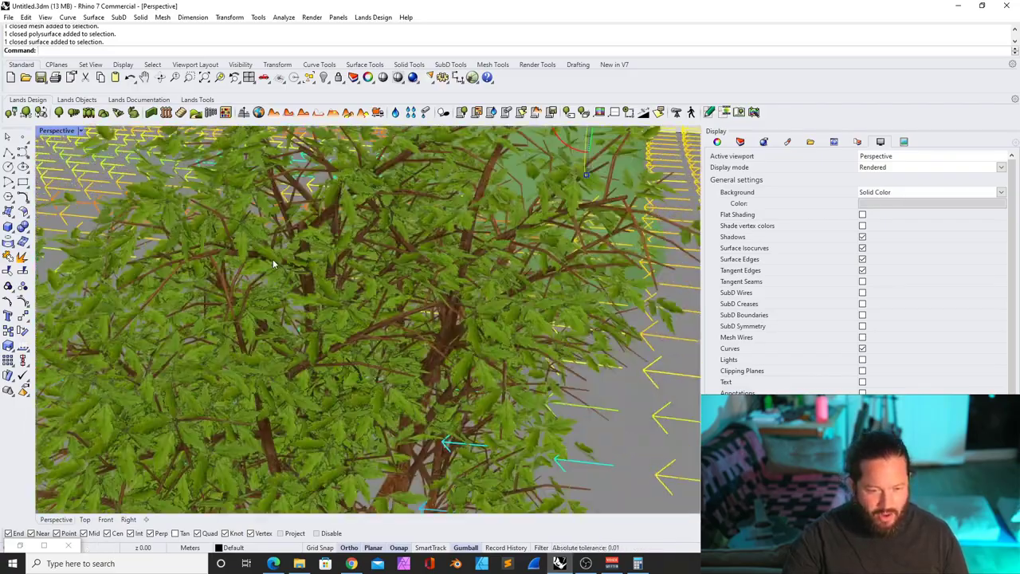
scroll(339, 257, "down", 6)
scroll(343, 243, "up", 5)
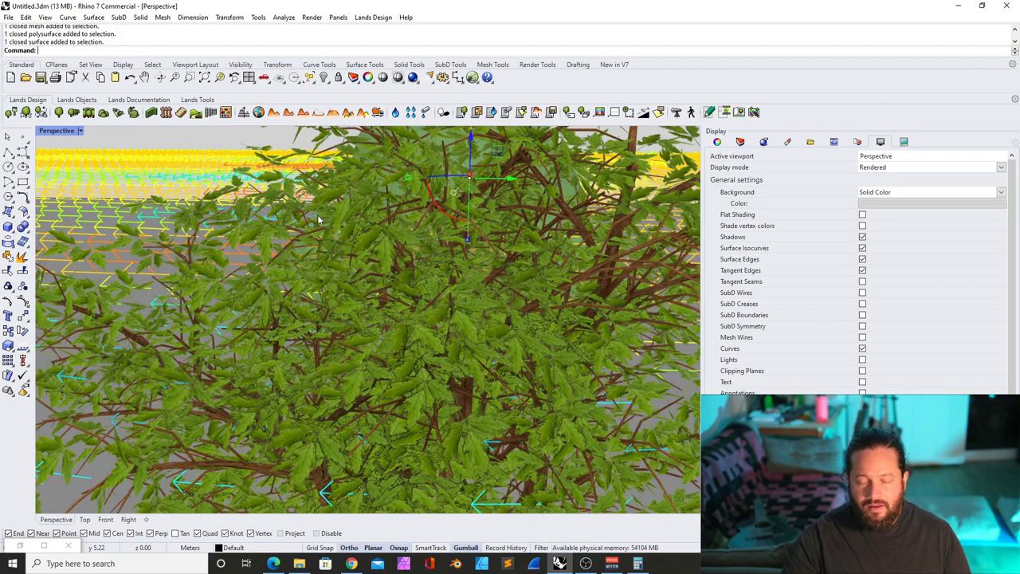
Examine how the wind arrows pass through the detailed tree's canopy from above and from near ground level
scroll(317, 217, "down", 8)
right_click_drag(317, 217, 462, 222)
scroll(462, 221, "up", 4)
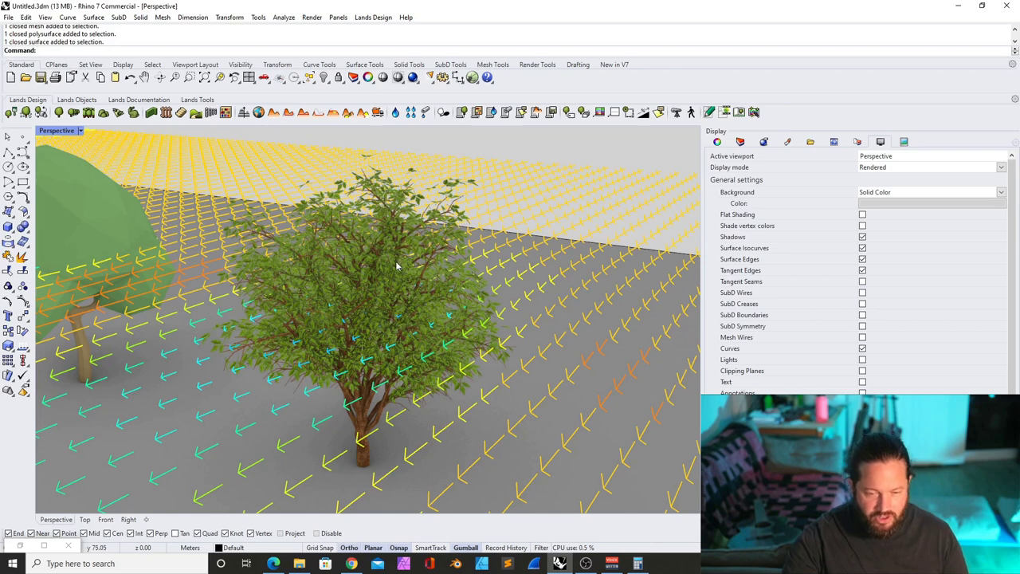
scroll(396, 265, "down", 5)
scroll(356, 305, "up", 5)
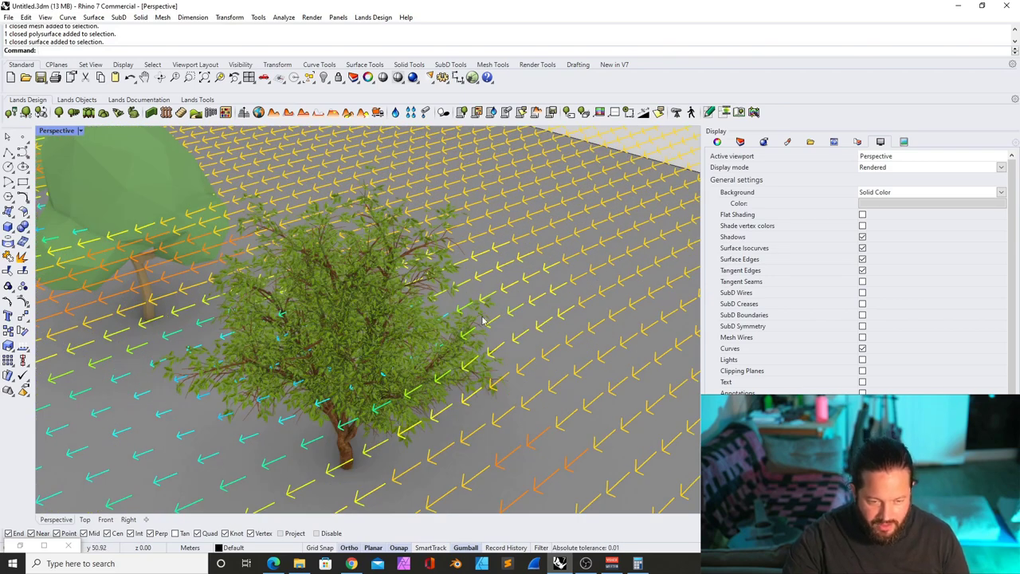
right_click_drag(483, 320, 334, 241)
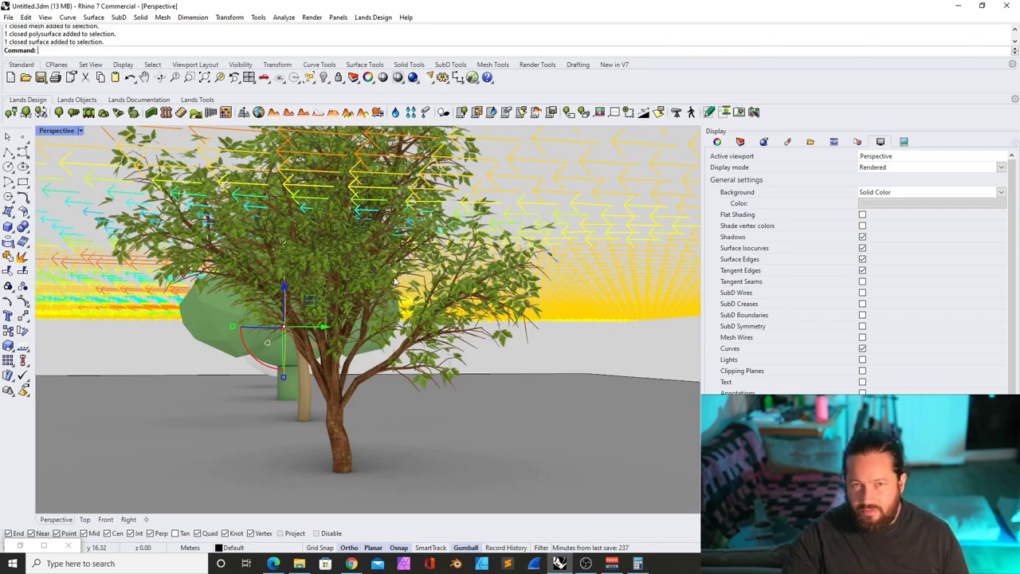
scroll(337, 261, "up", 8)
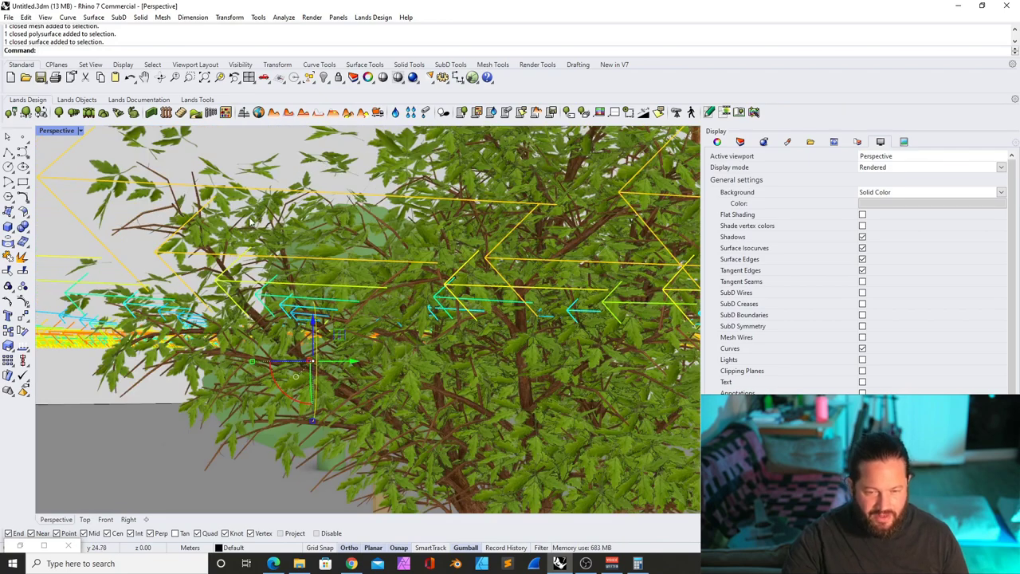
Select the foliage and trunk meshes of the detailed tree together
scroll(250, 223, "down", 8)
right_click_drag(334, 231, 479, 312)
scroll(479, 311, "down", 4)
scroll(501, 280, "up", 5)
right_click_drag(478, 247, 462, 386)
left_click(489, 272)
scroll(454, 409, "down", 4)
scroll(458, 418, "up", 5)
left_click(528, 394)
left_click(475, 410, "shift")
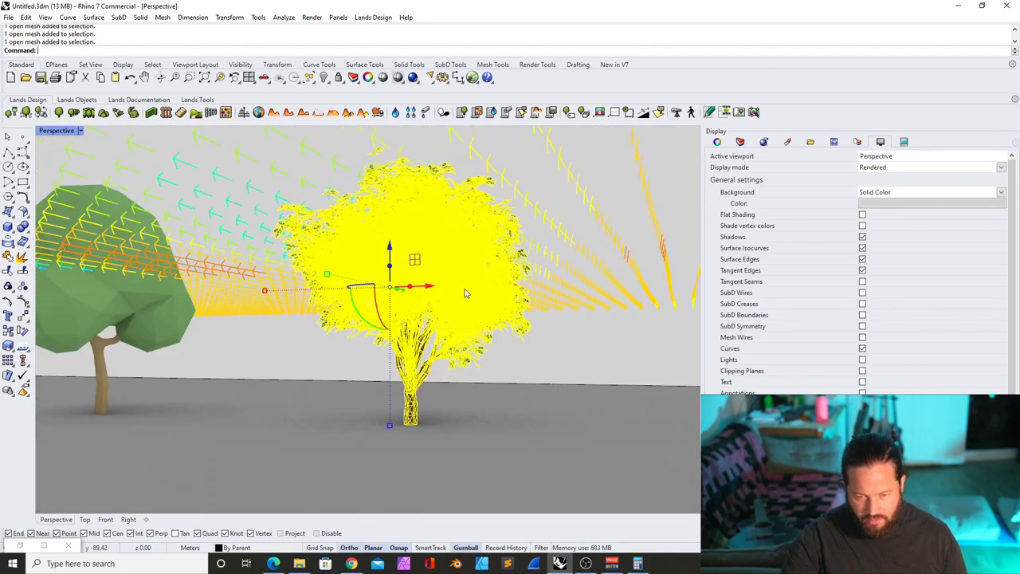
Inspect the selected tree's dense mesh of leaves and twigs up close, and clear the selection
scroll(467, 295, "down", 6)
scroll(457, 298, "up", 7)
mouse_move(457, 298)
right_mouse_down()
mouse_move(529, 341)
mouse_move(476, 360)
mouse_move(444, 297)
right_mouse_up()
scroll(532, 342, "up", 5)
scroll(441, 293, "up", 7)
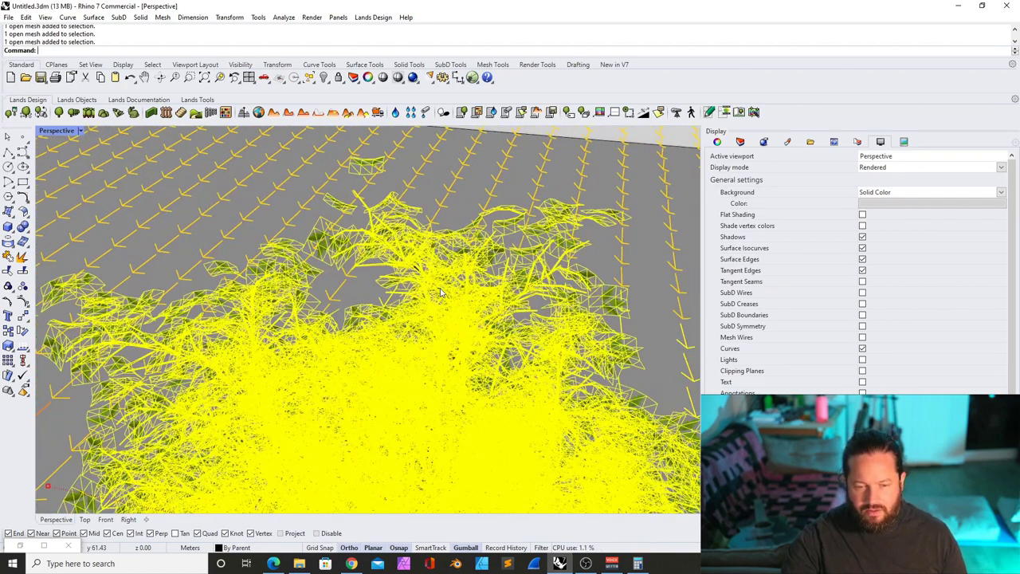
scroll(441, 292, "down", 3)
scroll(460, 305, "down", 5)
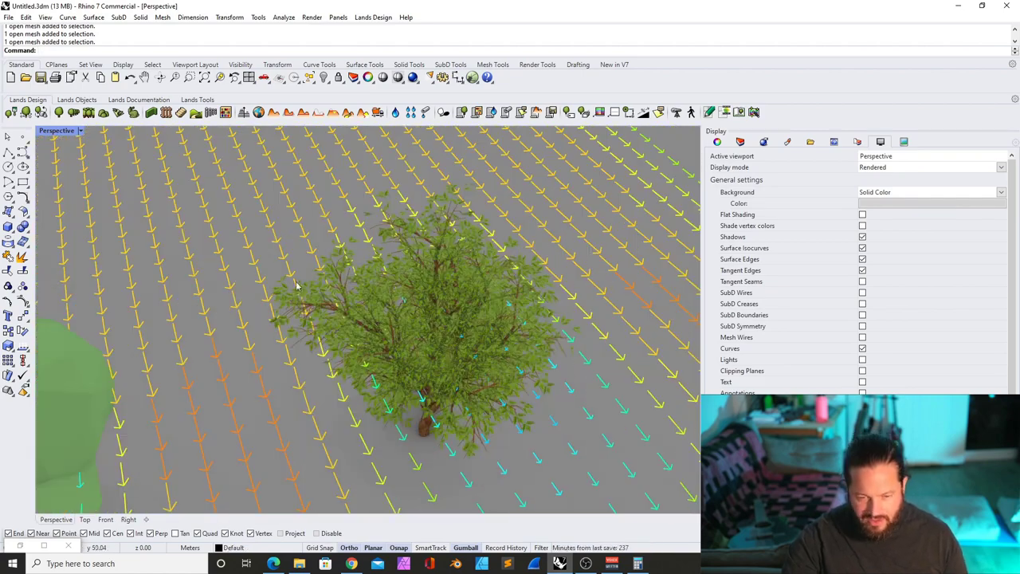
Compare the wind arrows in and behind the detailed tree with those around the neighbouring low-poly tree
right_click_drag(476, 323, 423, 340)
scroll(457, 323, "up", 5)
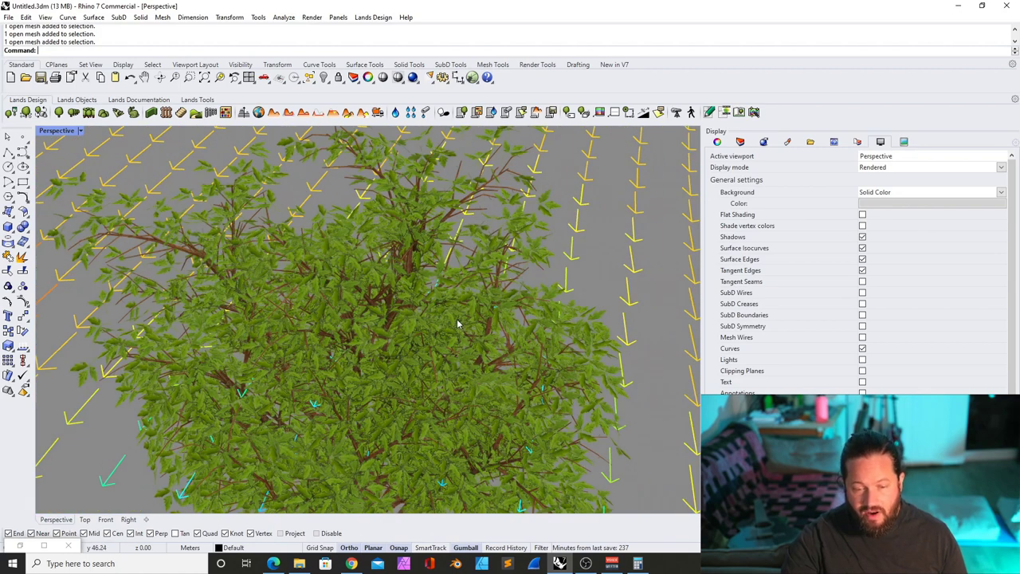
scroll(461, 323, "down", 3)
scroll(472, 299, "down", 3)
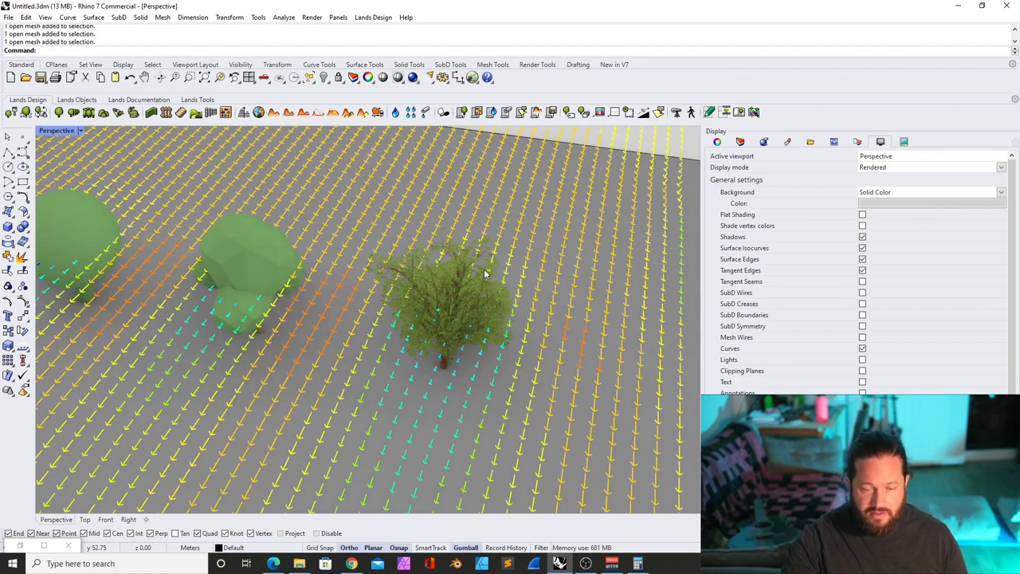
scroll(461, 287, "up", 3)
scroll(490, 290, "down", 3)
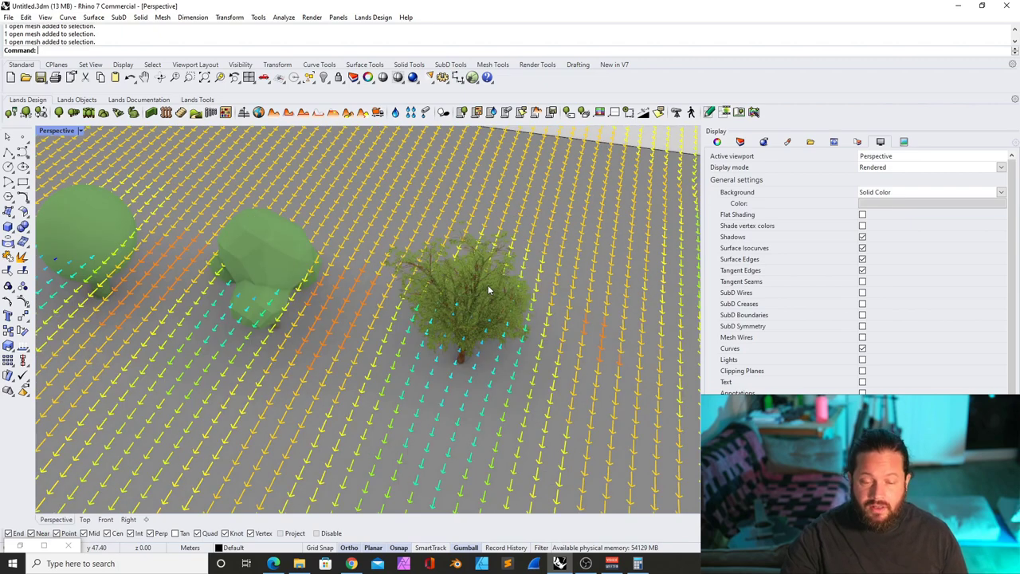
scroll(490, 289, "up", 3)
scroll(414, 273, "down", 3)
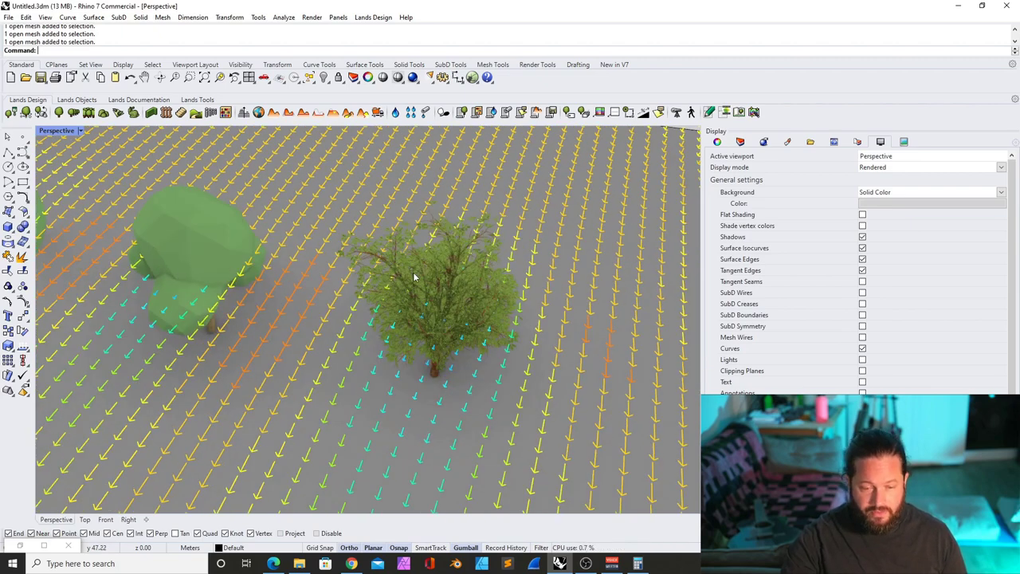
scroll(419, 269, "up", 3)
scroll(454, 298, "down", 2)
right_click_drag(456, 297, 452, 297)
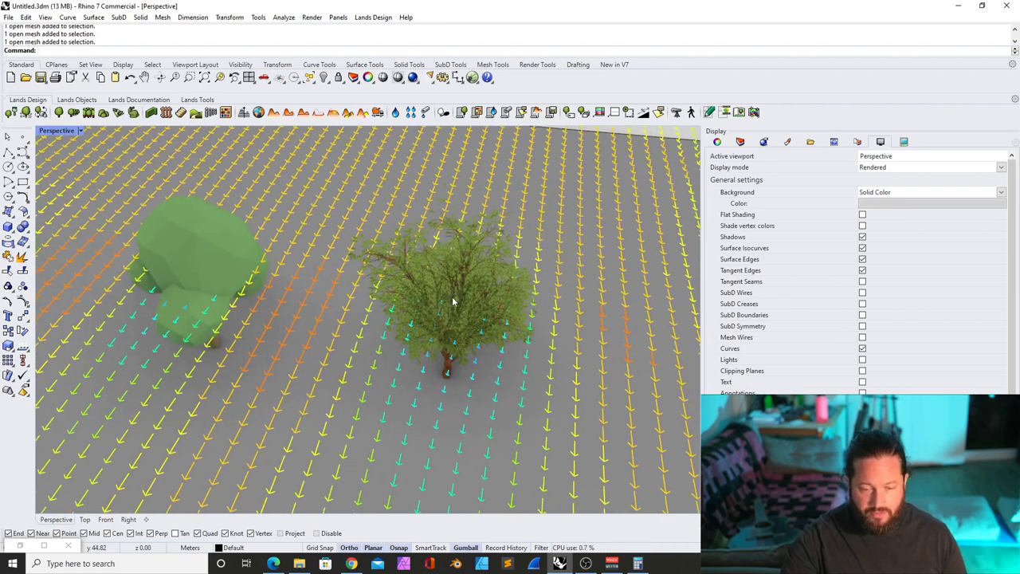
Select the white sphere and examine the wind arrows deflecting around it, from an angle and from above
scroll(487, 279, "down", 6)
scroll(240, 277, "up", 6)
left_click(310, 234)
scroll(334, 279, "down", 3)
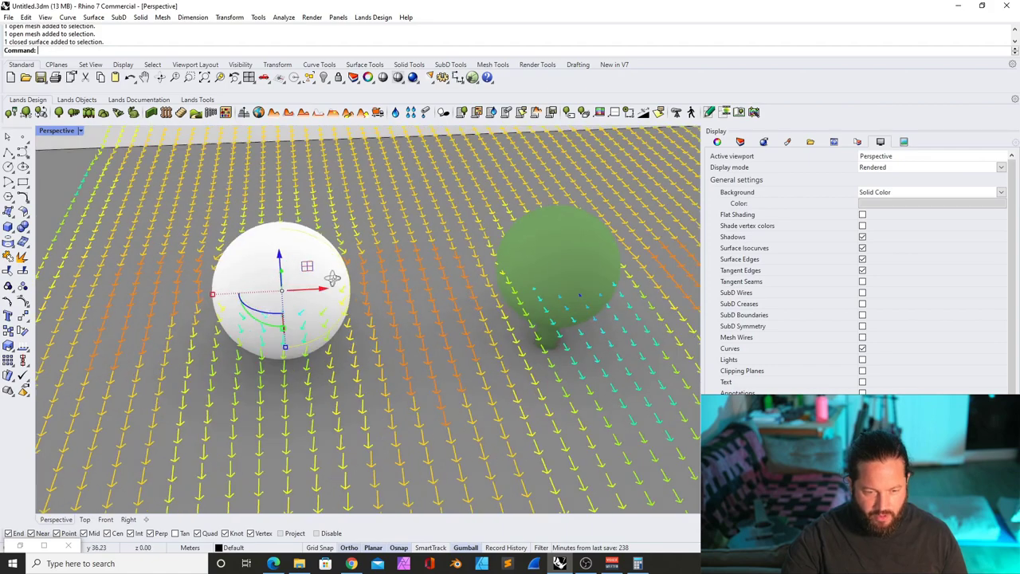
scroll(392, 239, "up", 4)
right_click_drag(327, 276, 336, 375)
scroll(335, 340, "down", 5)
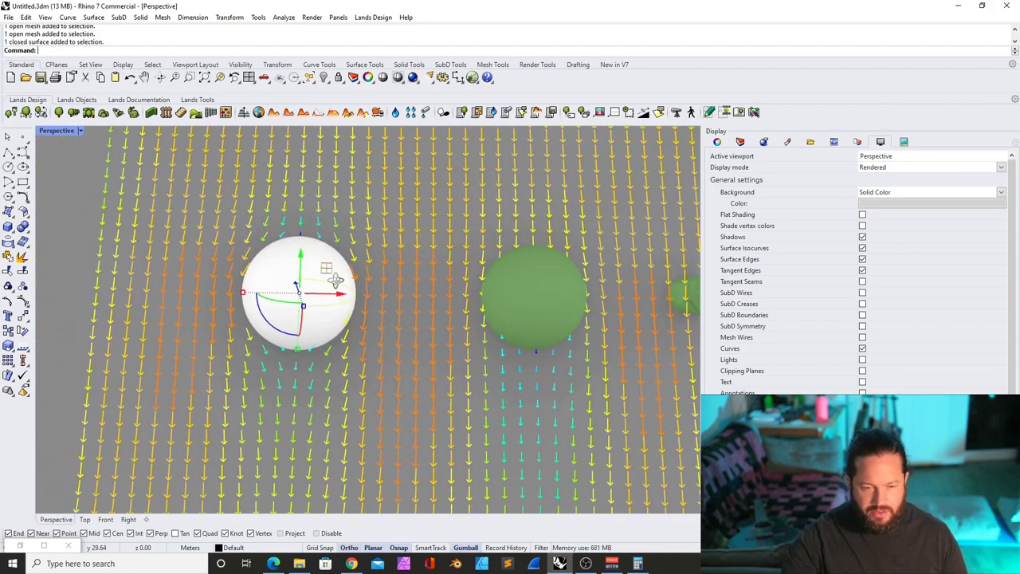
scroll(303, 203, "up", 2)
scroll(337, 390, "down", 2)
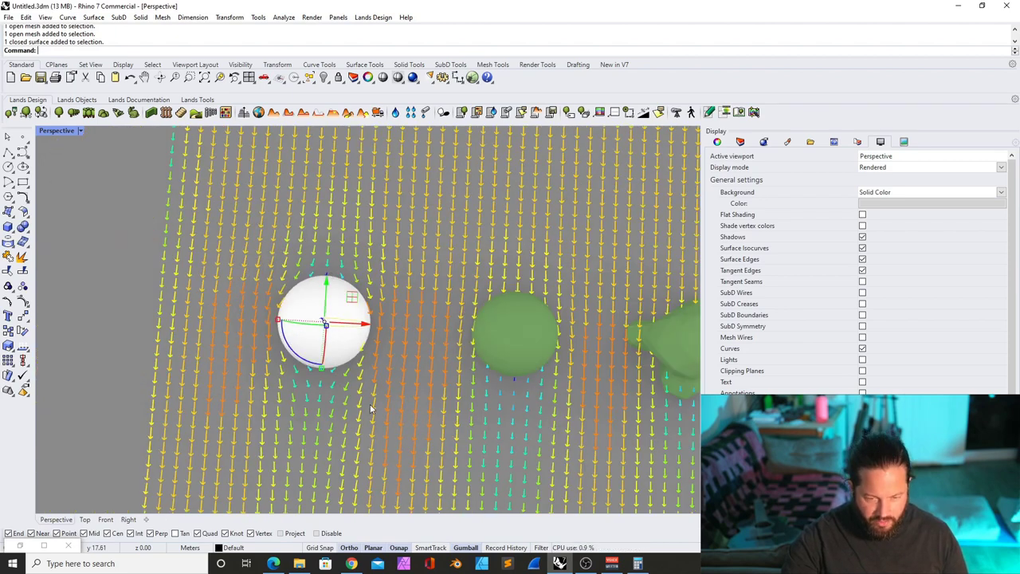
Examine the wake behind the white sphere and compare it with the wakes of the trees in the row
right_click_drag(325, 366, 342, 307, "shift")
scroll(342, 307, "up", 2)
scroll(339, 310, "down", 4)
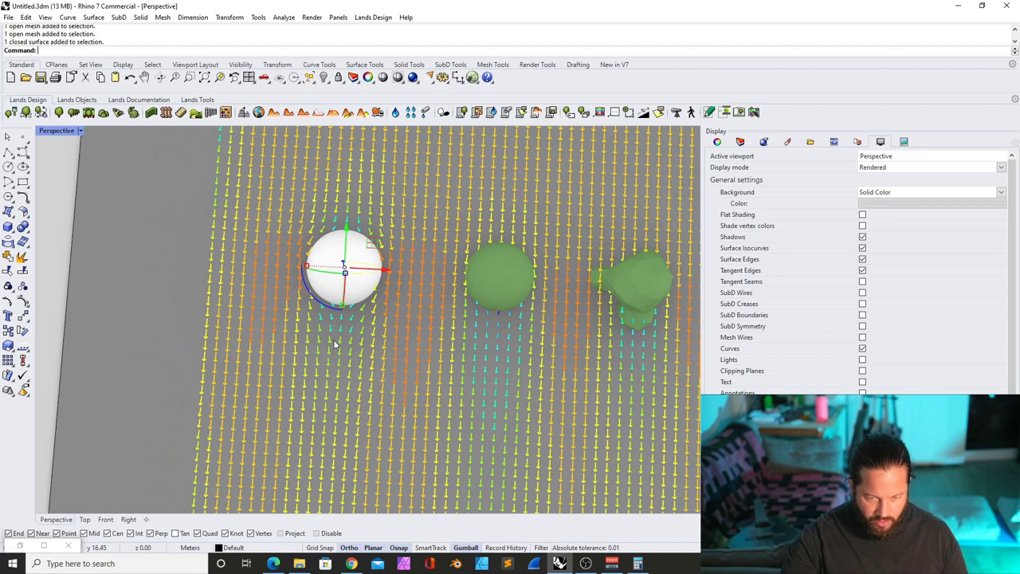
right_click_drag(334, 344, 363, 257)
right_click_drag(314, 284, 293, 343)
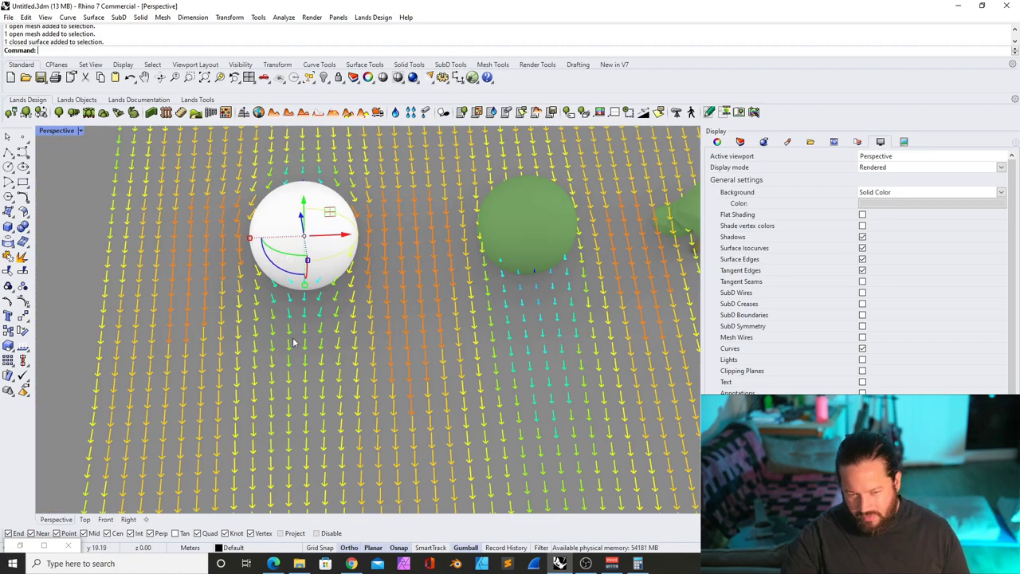
scroll(282, 296, "down", 5)
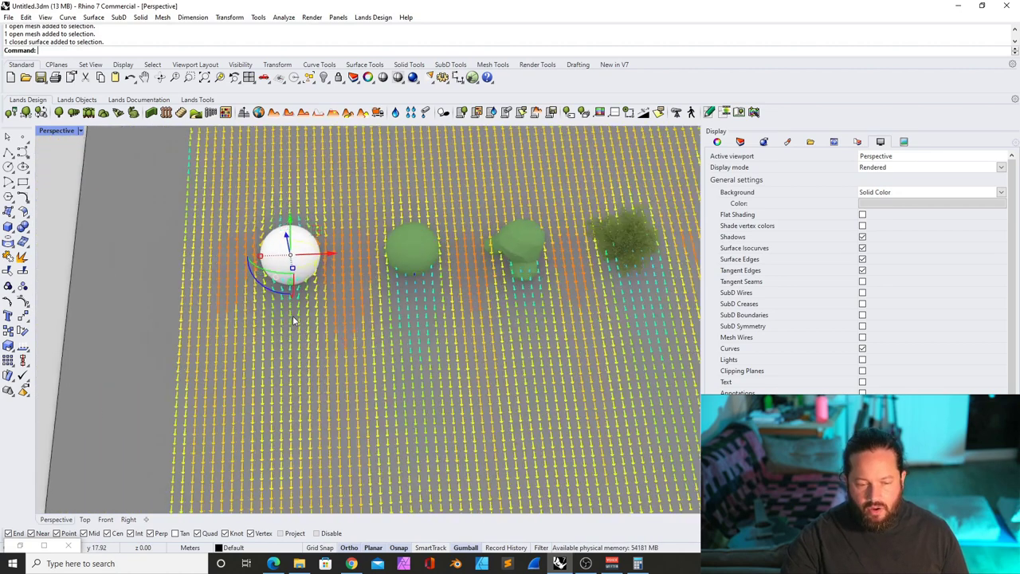
scroll(294, 316, "up", 4)
right_click_drag(341, 248, 370, 297)
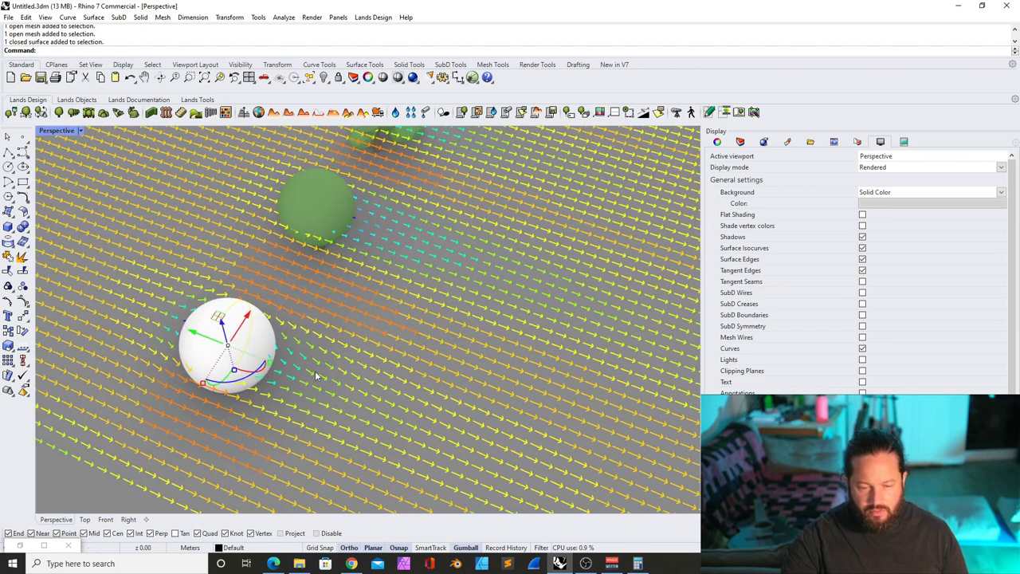
right_click_drag(336, 375, 386, 364)
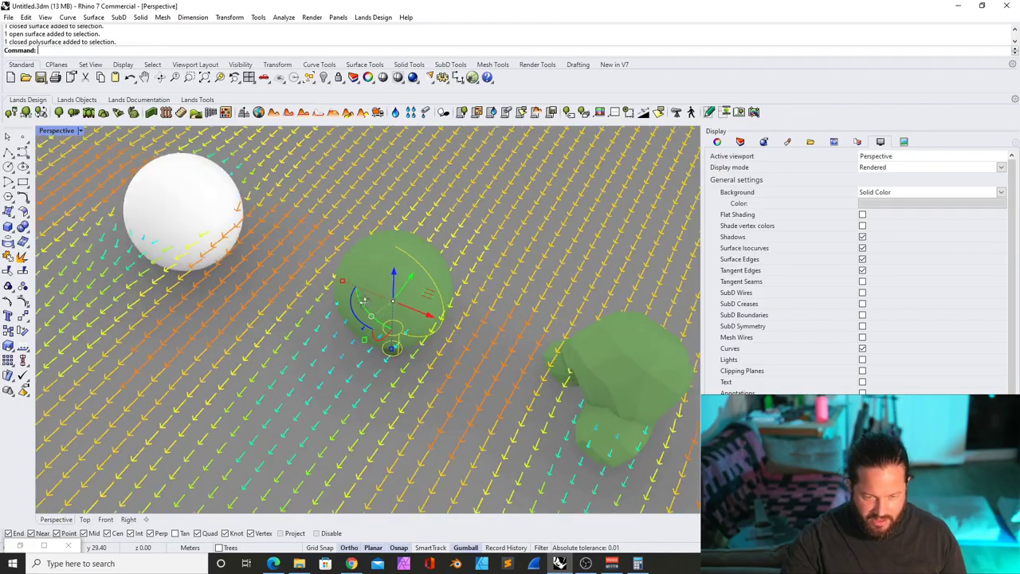
Examine the airflow around and behind the round green tree from above, next to the sphere and low-poly tree
right_click_drag(364, 301, 355, 334)
scroll(347, 298, "up", 6)
right_click_drag(348, 297, 359, 351)
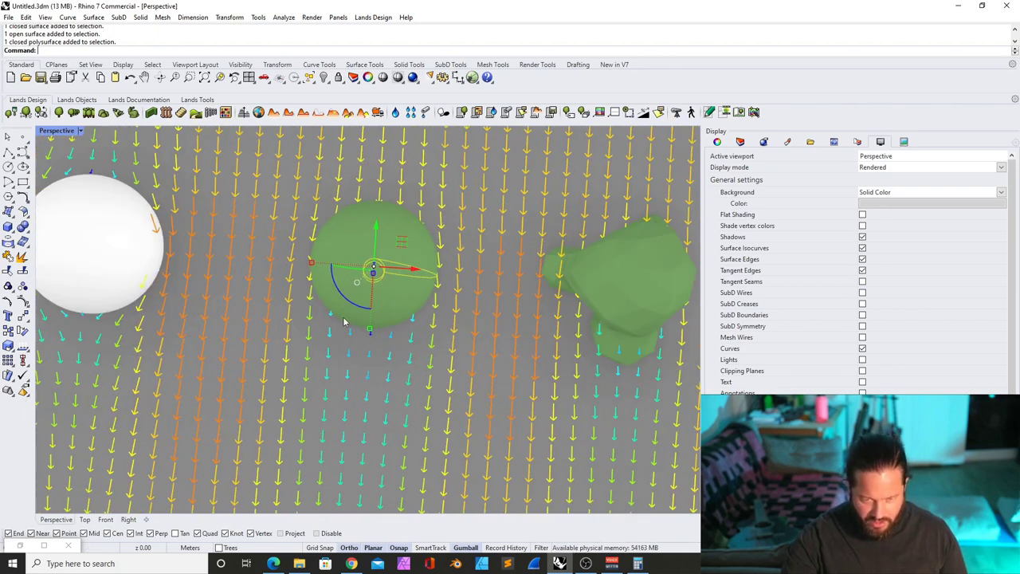
right_click_drag(404, 371, 527, 310)
scroll(419, 311, "down", 4)
scroll(483, 274, "up", 7)
scroll(483, 274, "down", 7)
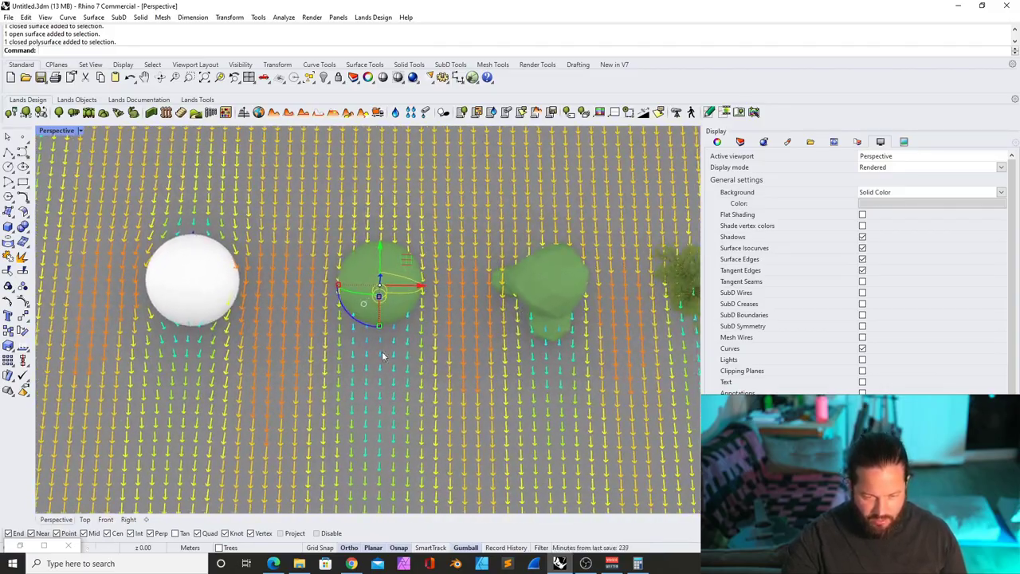
Select the round green tree's crown and trunk and examine its shape and surrounding wind arrows from several angles
right_click_drag(382, 356, 516, 350)
scroll(353, 299, "up", 7)
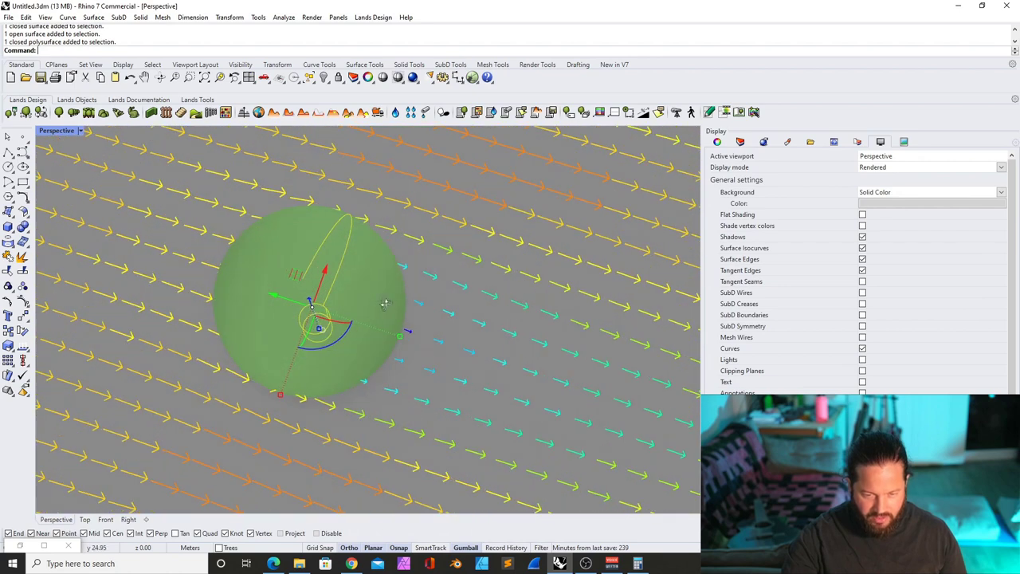
right_click_drag(385, 301, 342, 264)
left_click(342, 264)
key("Escape")
left_click(310, 257)
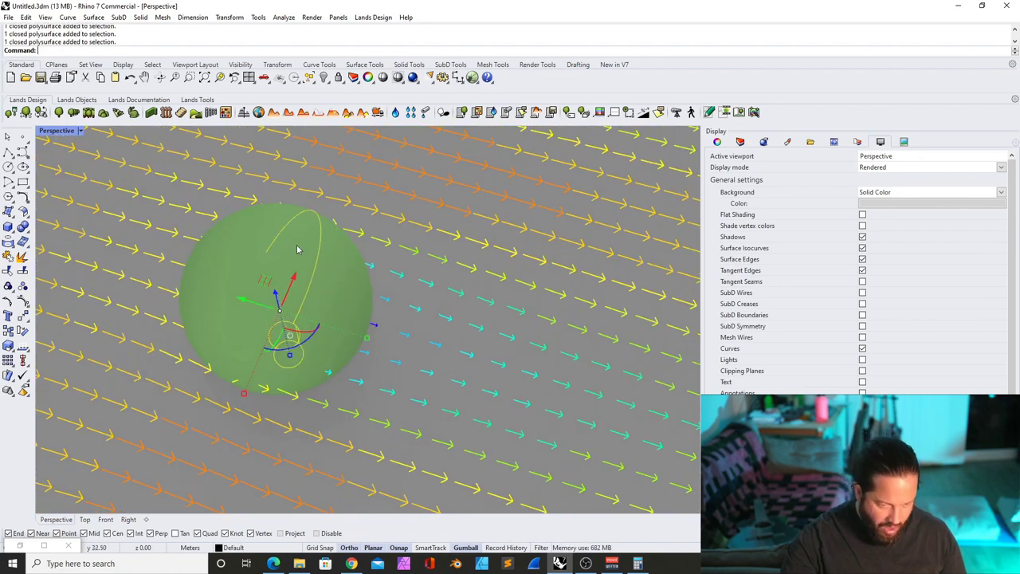
scroll(325, 267, "down", 6)
right_click_drag(322, 269, 346, 252)
scroll(326, 263, "up", 9)
scroll(317, 249, "down", 8)
scroll(348, 249, "up", 3)
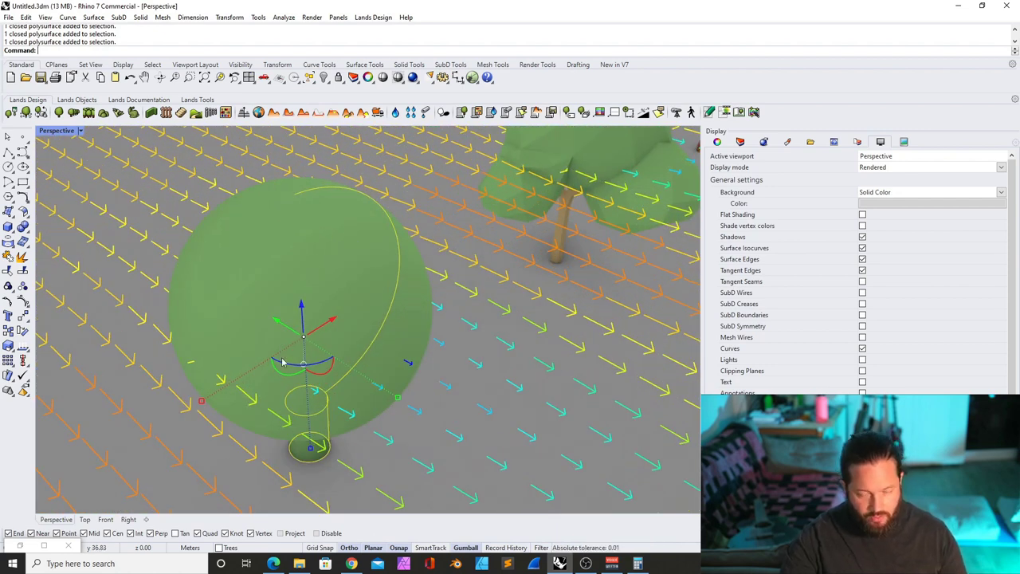
Bring up the Grasshopper definition and examine the Simulation Domain component with the tree components feeding its Trees input
left_click(20, 545)
scroll(581, 180, "up", 8)
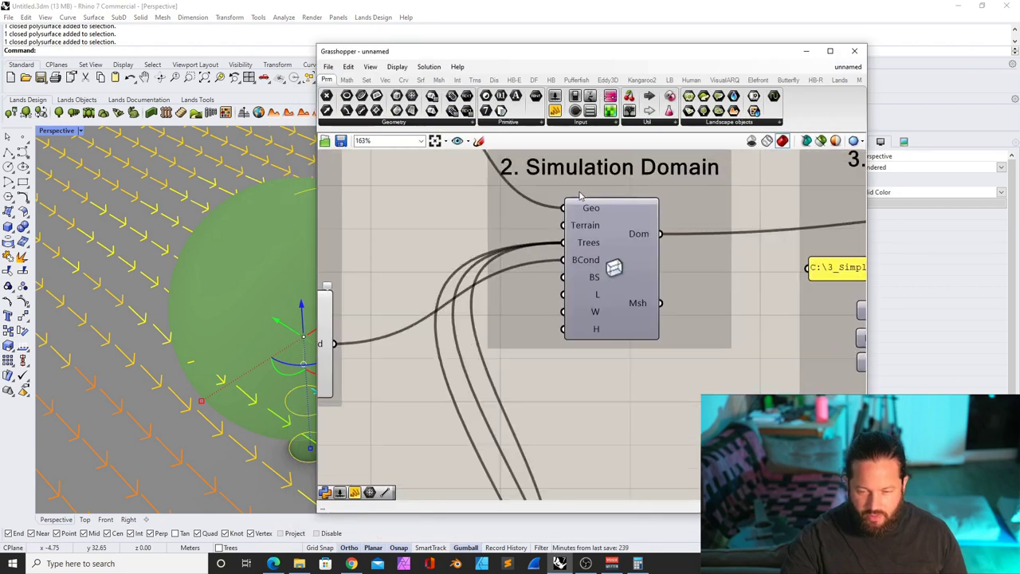
scroll(556, 229, "down", 2)
scroll(599, 213, "up", 3)
left_click(600, 213)
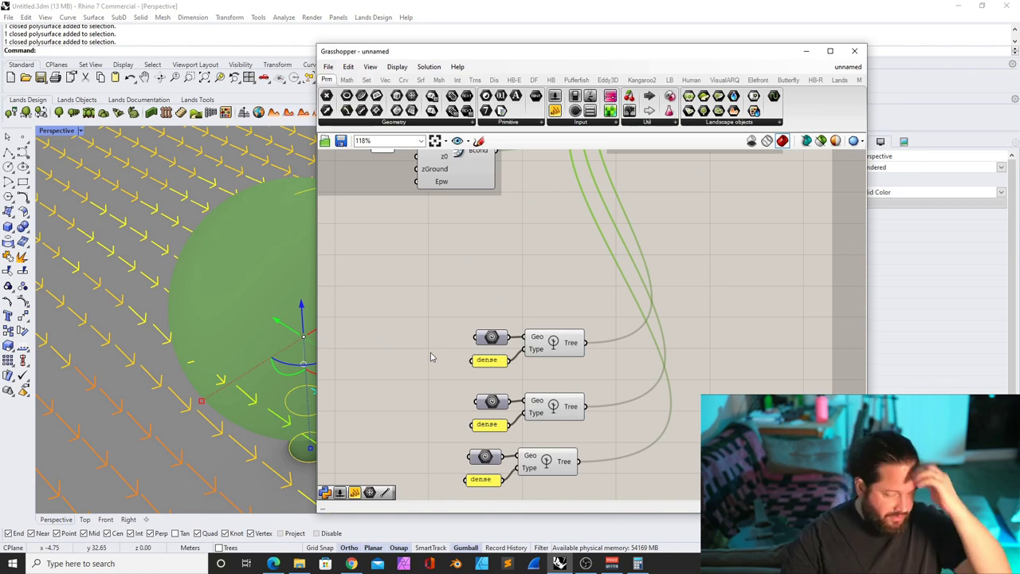
scroll(580, 322, "down", 3)
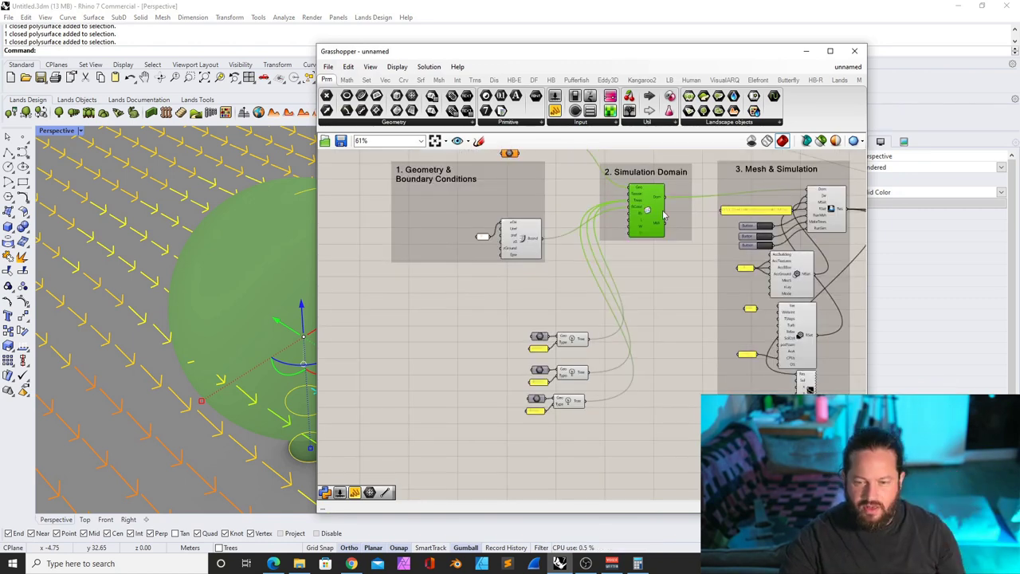
Move the three Tree components together with their geometry and dense type inputs slightly on the Grasshopper canvas
scroll(663, 216, "up", 3)
right_click_drag(512, 486, 535, 359)
left_click_drag(414, 246, 583, 487)
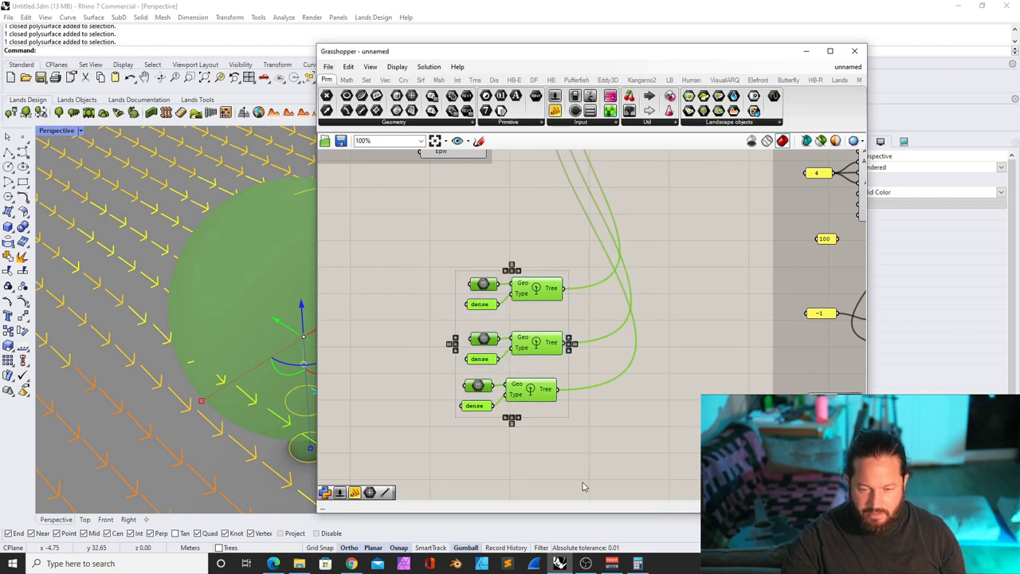
left_click_drag(546, 289, 533, 275)
left_click(415, 290)
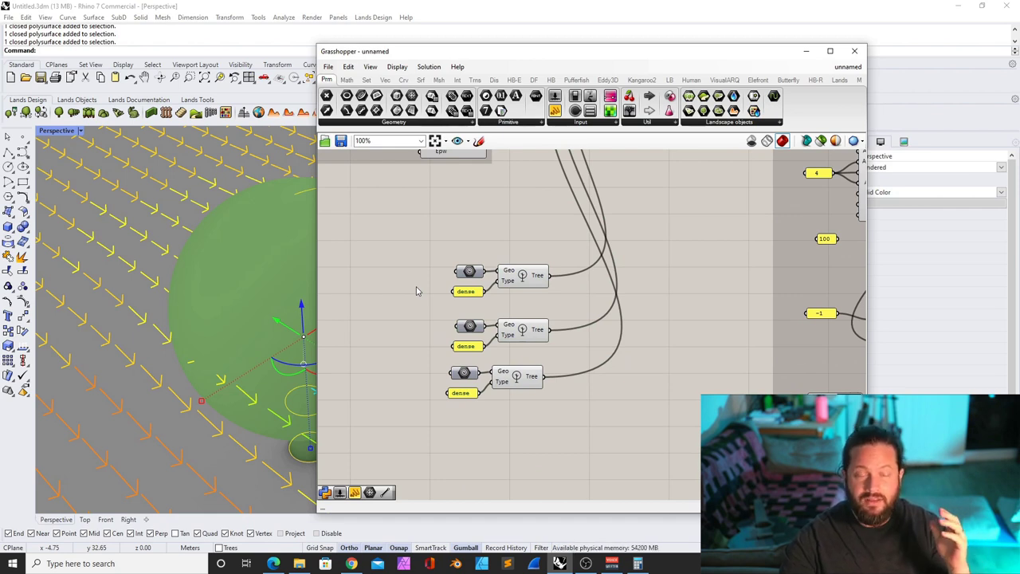
scroll(480, 337, "up", 3)
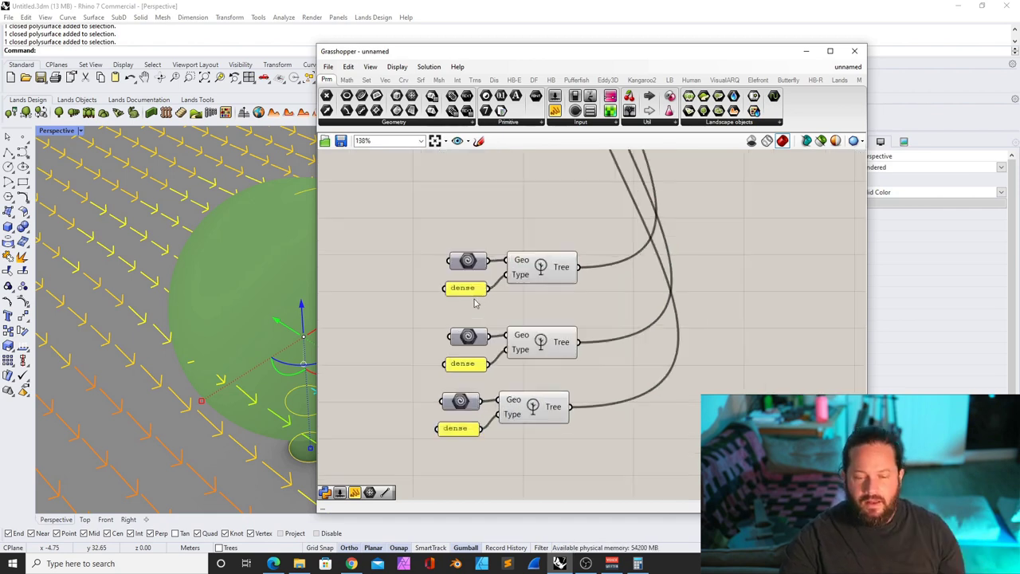
Hide Grasshopper, select the low-poly tree's crown and trunk meshes, and examine their geometry up close
left_click(806, 54)
scroll(430, 302, "down", 6)
scroll(486, 215, "up", 5)
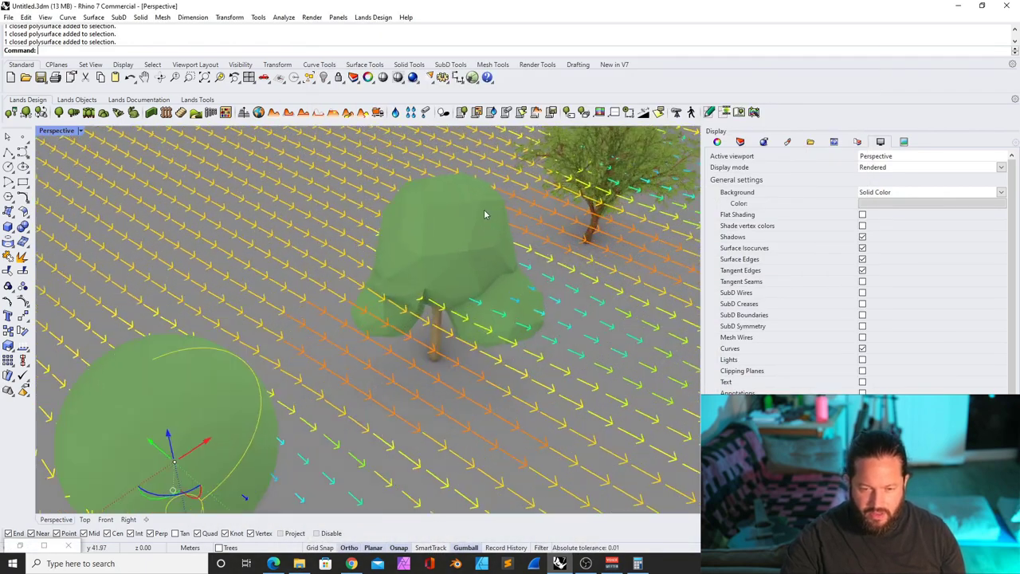
right_click_drag(486, 215, 451, 319)
scroll(451, 319, "down", 5)
scroll(556, 359, "up", 5)
left_click(540, 290)
right_click_drag(526, 351, 418, 323)
scroll(378, 498, "down", 5)
scroll(401, 471, "up", 7)
left_click(378, 458, "shift")
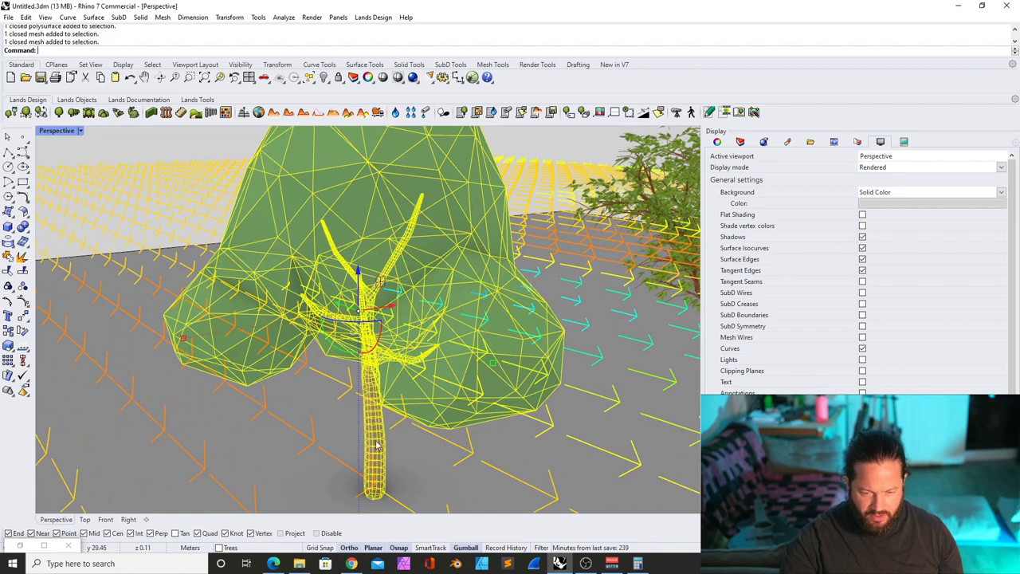
Compare the round tree with the low-poly tree from a low angle, selecting each one's geometry
scroll(398, 446, "down", 4)
right_click_drag(550, 426, 441, 381)
scroll(441, 381, "down", 6)
right_click_drag(508, 387, 291, 319)
scroll(290, 319, "up", 2)
left_click(290, 319)
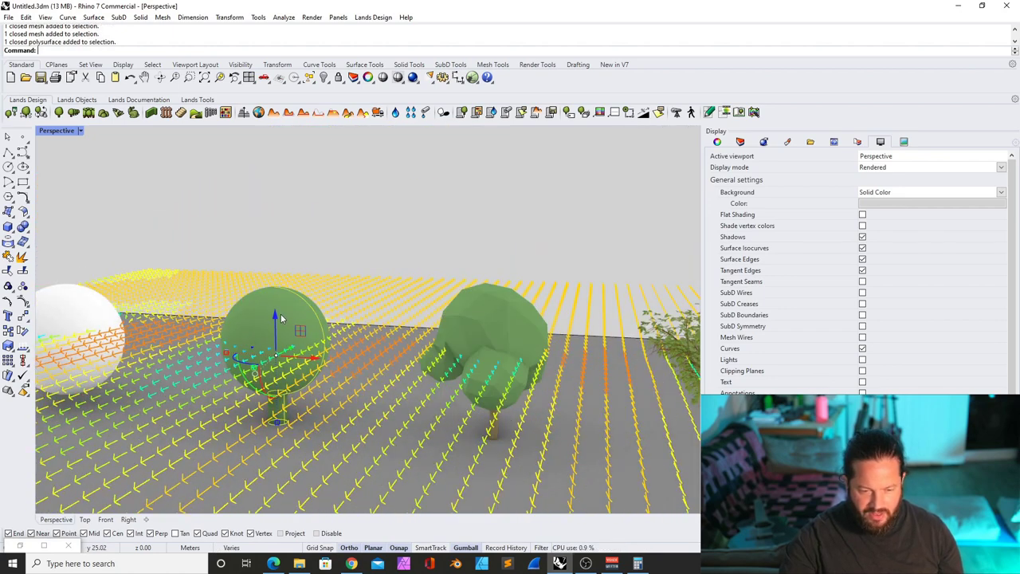
left_click(520, 332)
right_click_drag(506, 422, 552, 430)
scroll(439, 431, "up", 5)
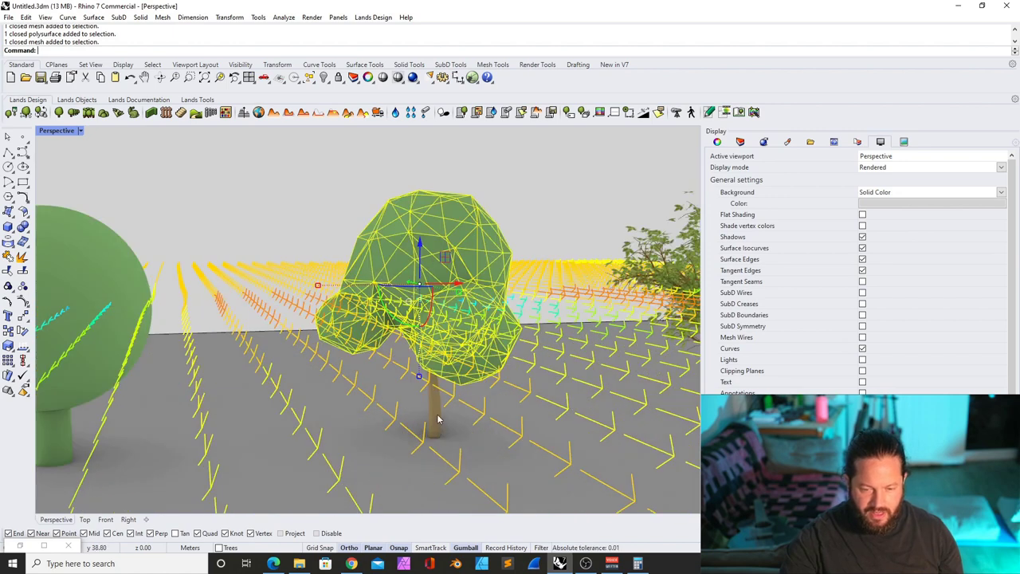
left_click(437, 418, "shift")
Try stretching the low-poly tree's crown vertically with Scale1D, and undo the scaling
left_click(466, 225)
scroll(492, 349, "down", 2)
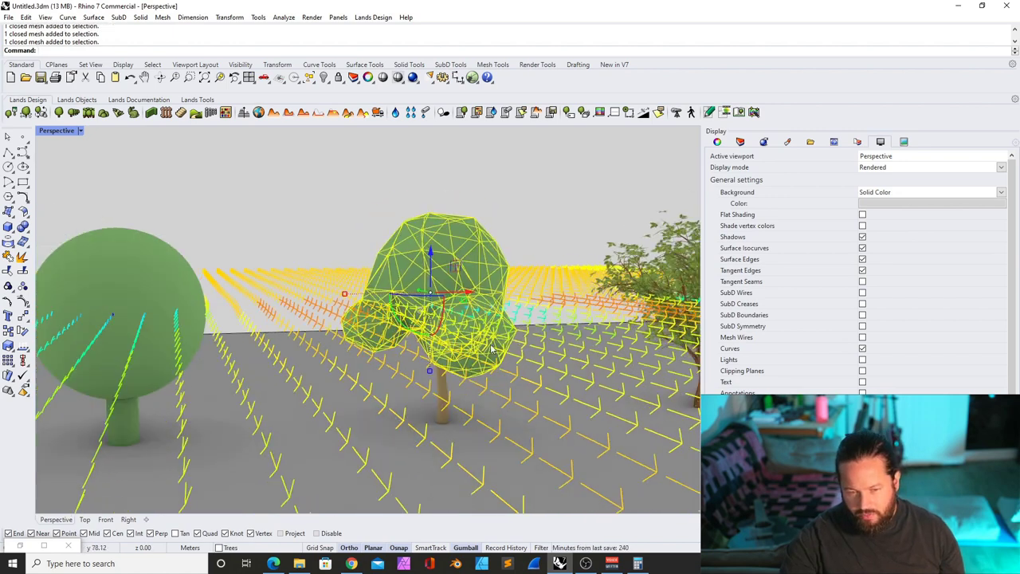
right_click_drag(503, 365, 492, 283)
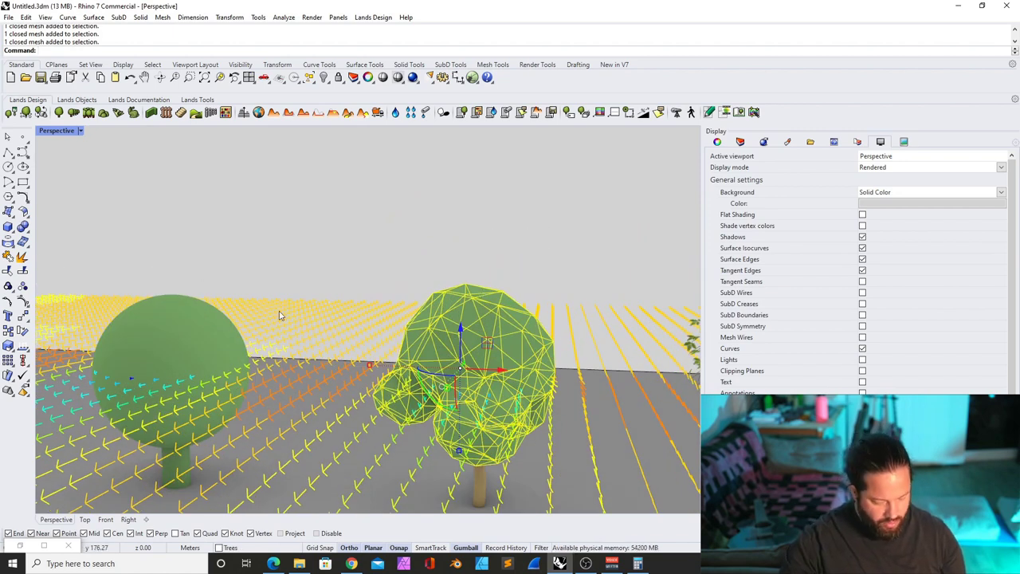
key("Down")
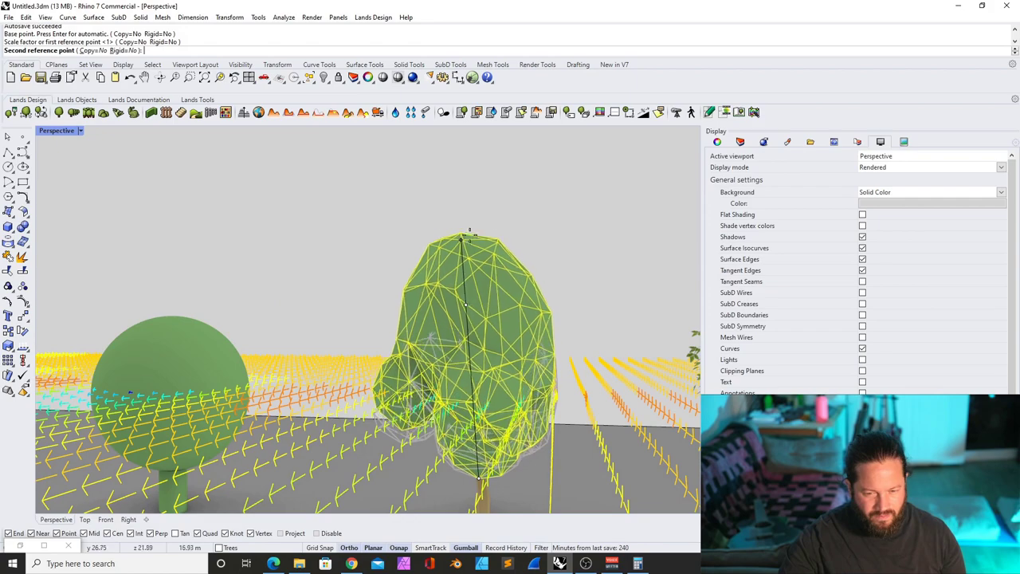
left_click(465, 169)
scroll(503, 355, "down", 5)
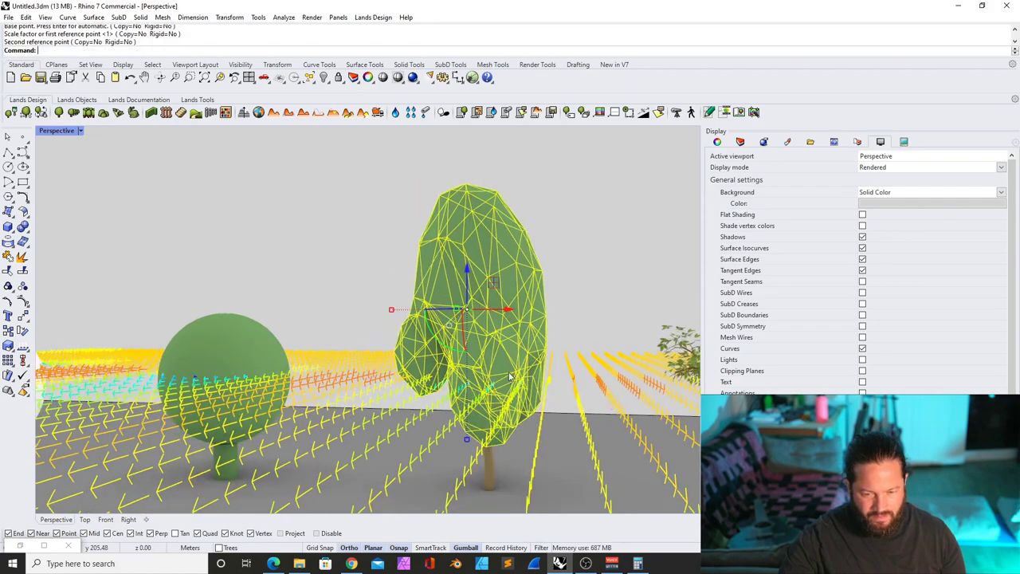
right_click_drag(501, 360, 376, 423)
scroll(496, 452, "down", 5)
key("Escape")
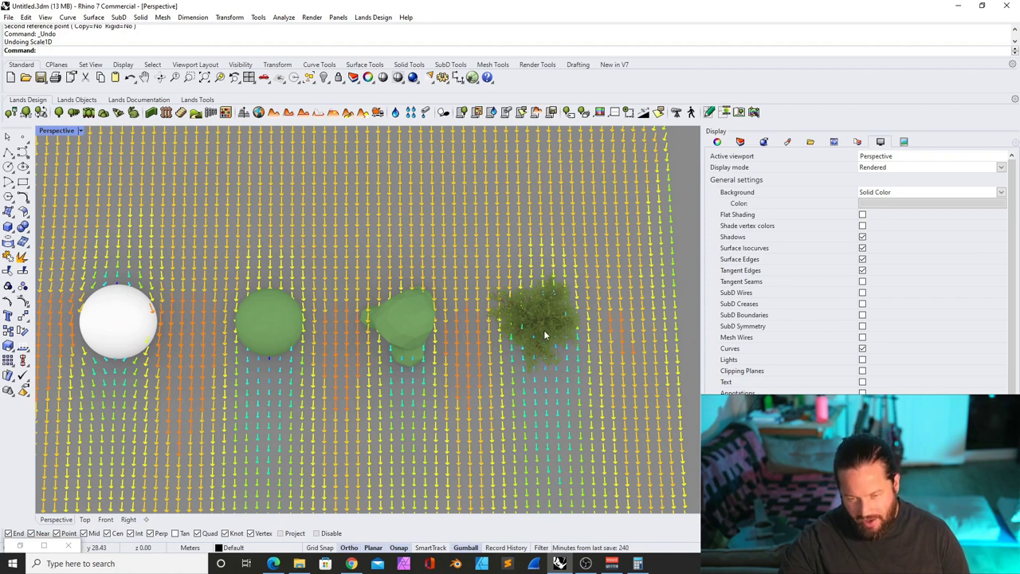
Select the detailed tree's foliage and examine the wind arrows passing through and behind it, next to the low-poly tree
scroll(544, 327, "up", 4)
scroll(524, 321, "down", 5)
scroll(555, 343, "up", 5)
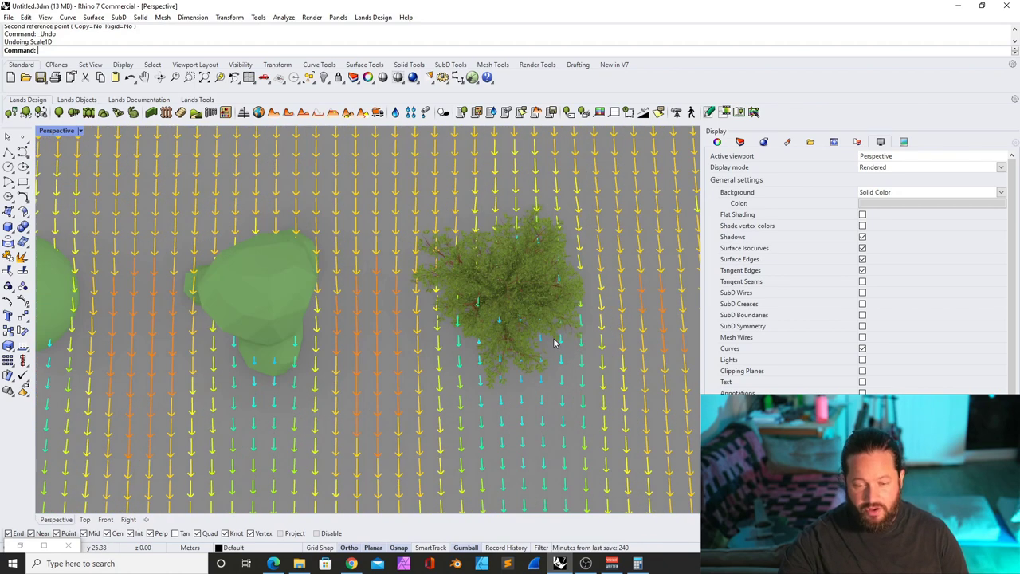
right_click_drag(555, 343, 456, 256)
scroll(485, 340, "up", 4)
left_click(506, 307)
scroll(507, 306, "down", 6)
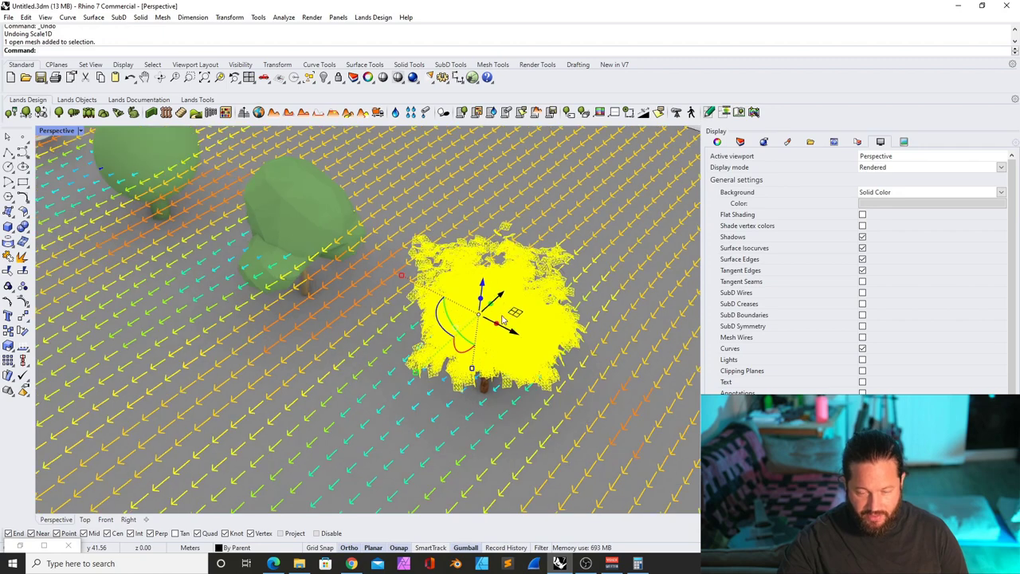
key("Escape")
right_click_drag(500, 319, 508, 346)
scroll(456, 220, "up", 7)
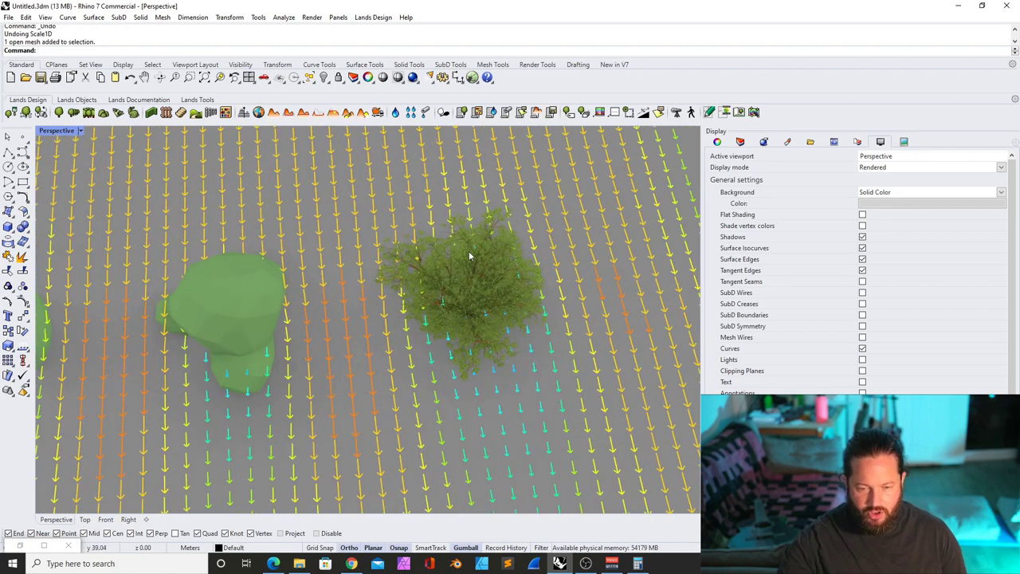
Compare the wakes of the sphere and all three trees from above, selecting the low-poly crown for reference
scroll(491, 310, "down", 6)
right_click_drag(317, 327, 416, 380)
scroll(416, 381, "down", 6)
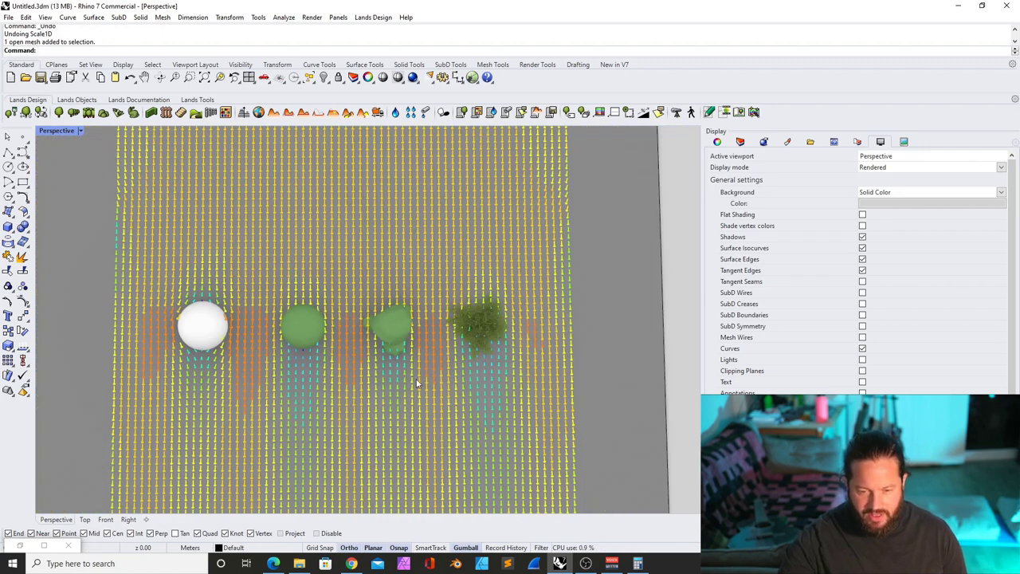
scroll(377, 398, "up", 4)
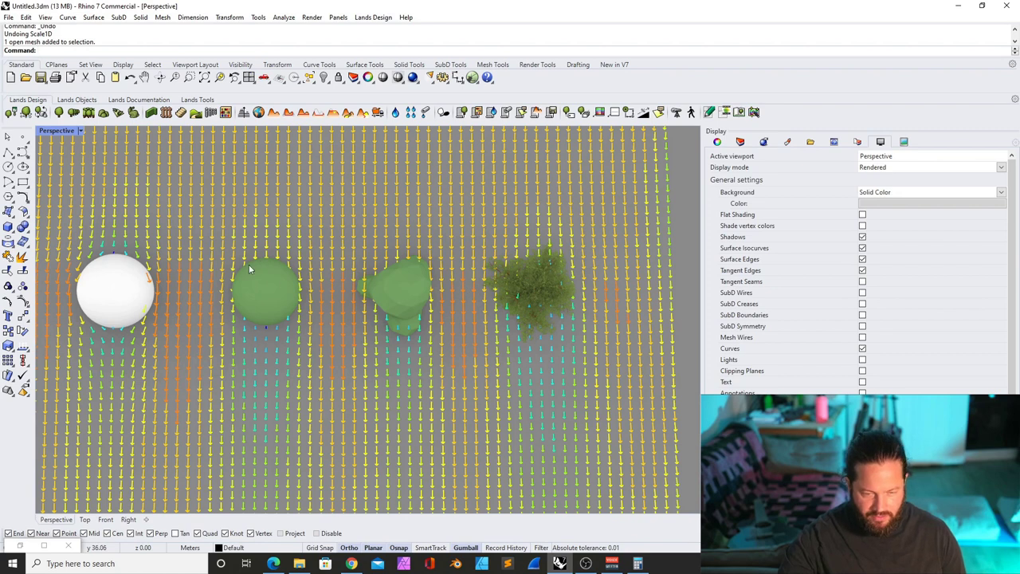
left_click(406, 286)
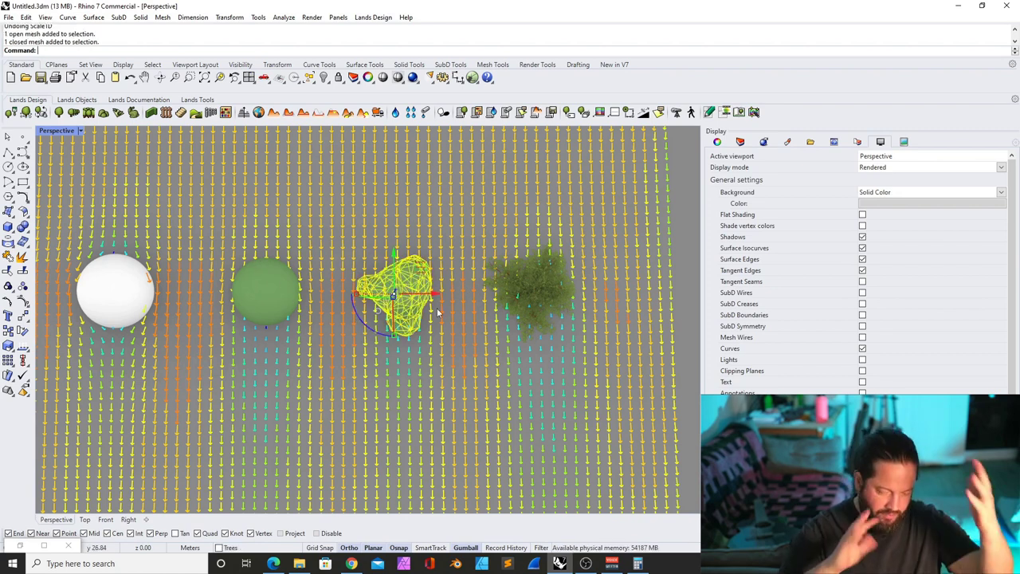
scroll(435, 308, "up", 3)
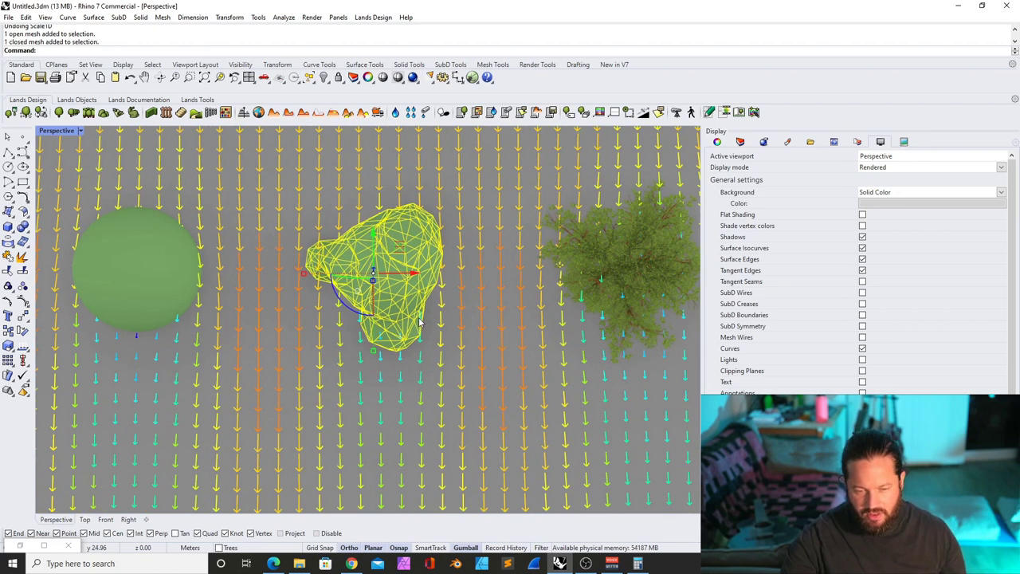
scroll(419, 319, "down", 5)
scroll(349, 321, "up", 5)
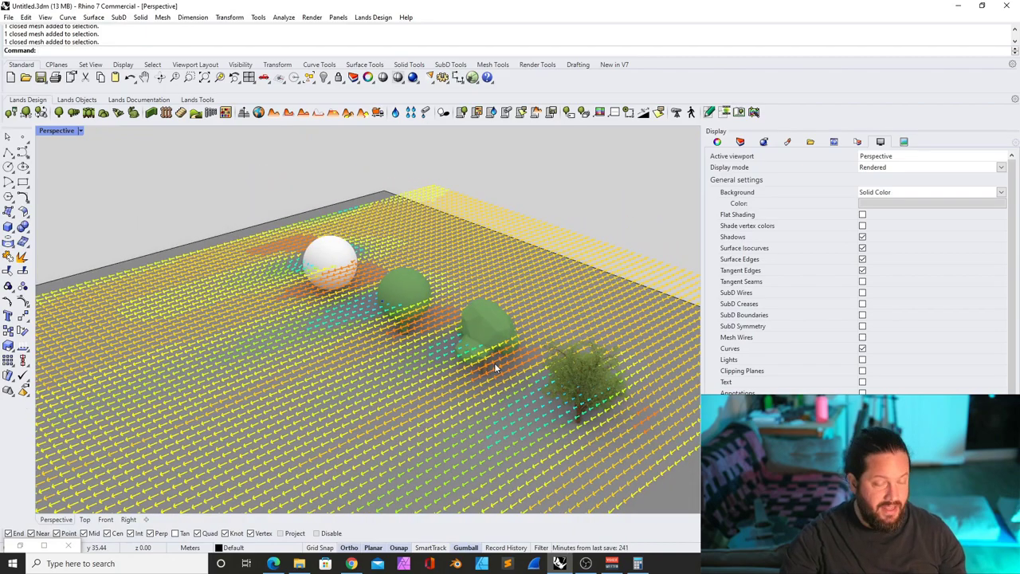
Bring Grasshopper back, start a new empty definition and move its window beside the sphere and trees
left_click(20, 546)
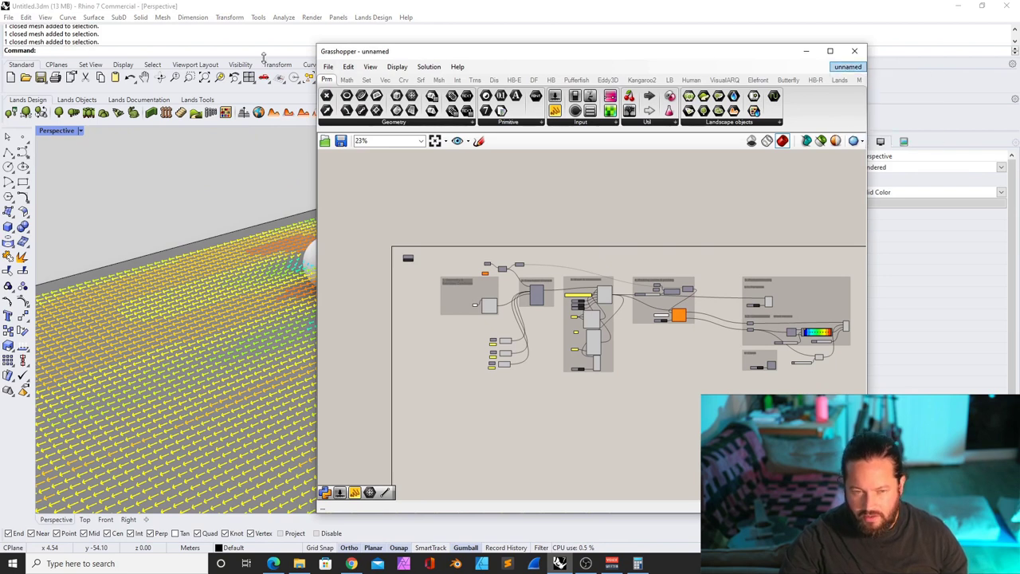
left_click(326, 70)
left_click(325, 72)
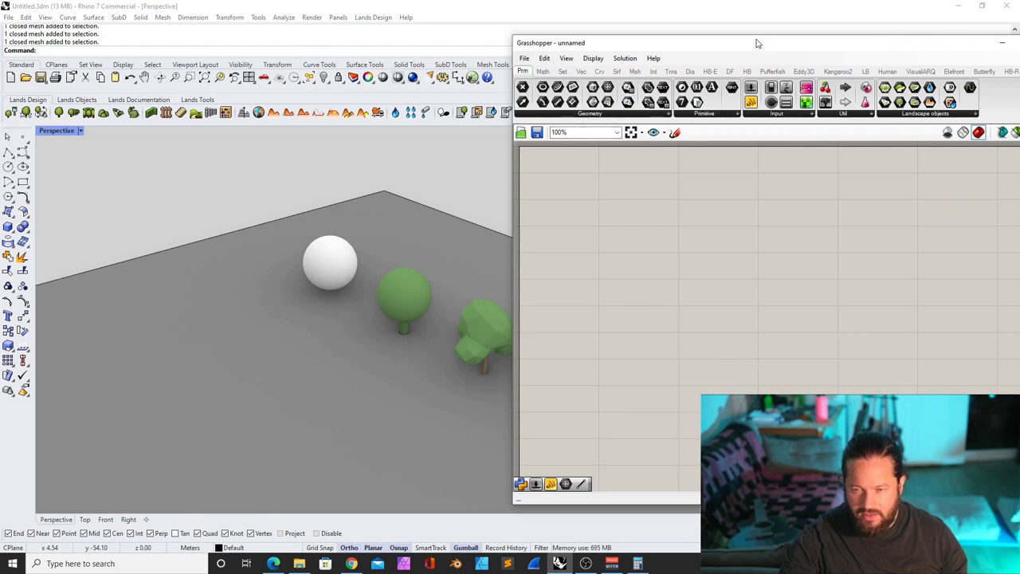
left_click_drag(758, 43, 725, 41)
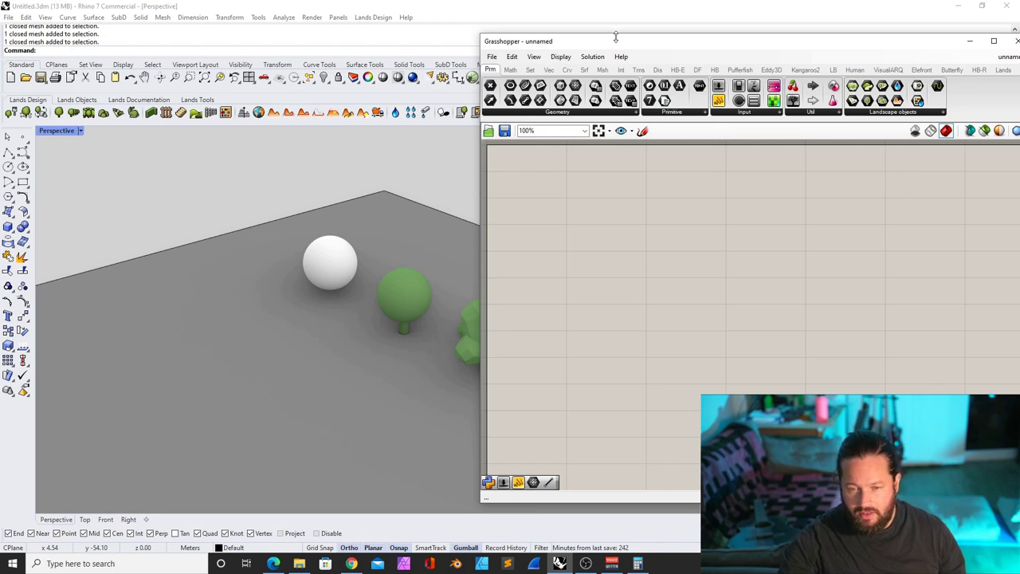
left_click_drag(615, 37, 594, 38)
Place the Eddy3D template component on the canvas and load the 3_SimpleWindAnalysisWithTree template
left_click(751, 72)
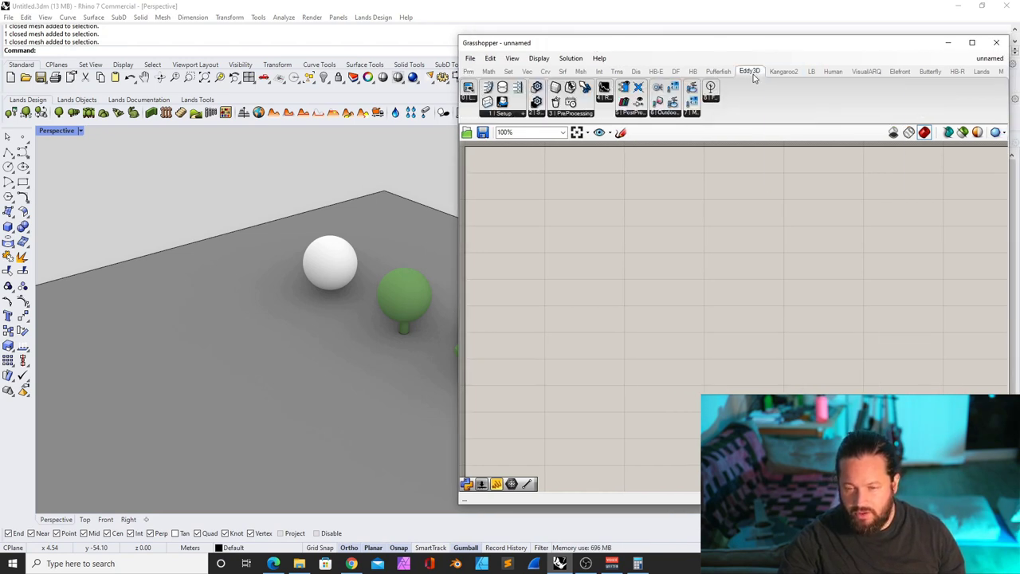
left_click_drag(468, 87, 559, 185)
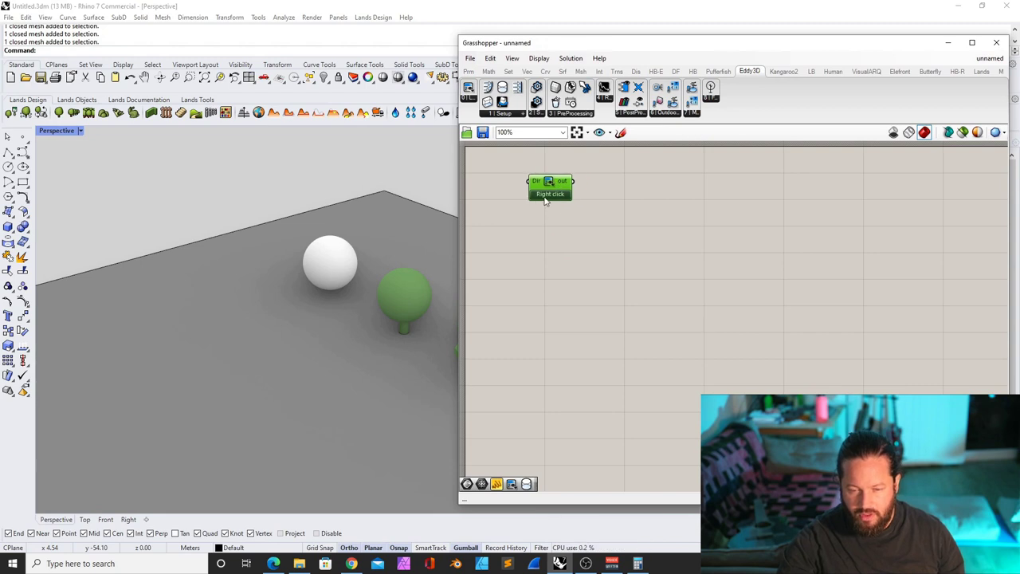
right_click(546, 201)
mouse_move(573, 204)
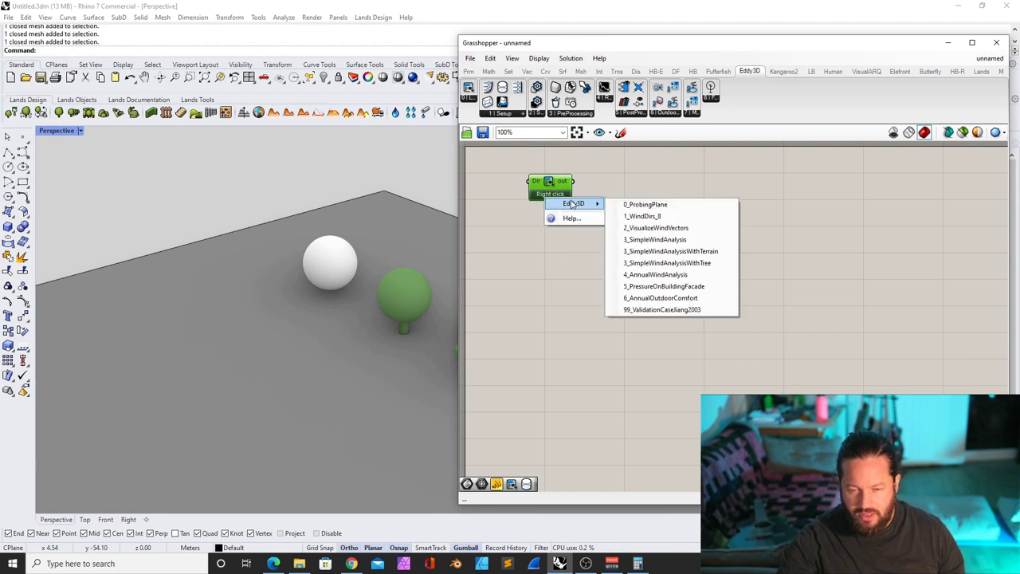
left_click(662, 263)
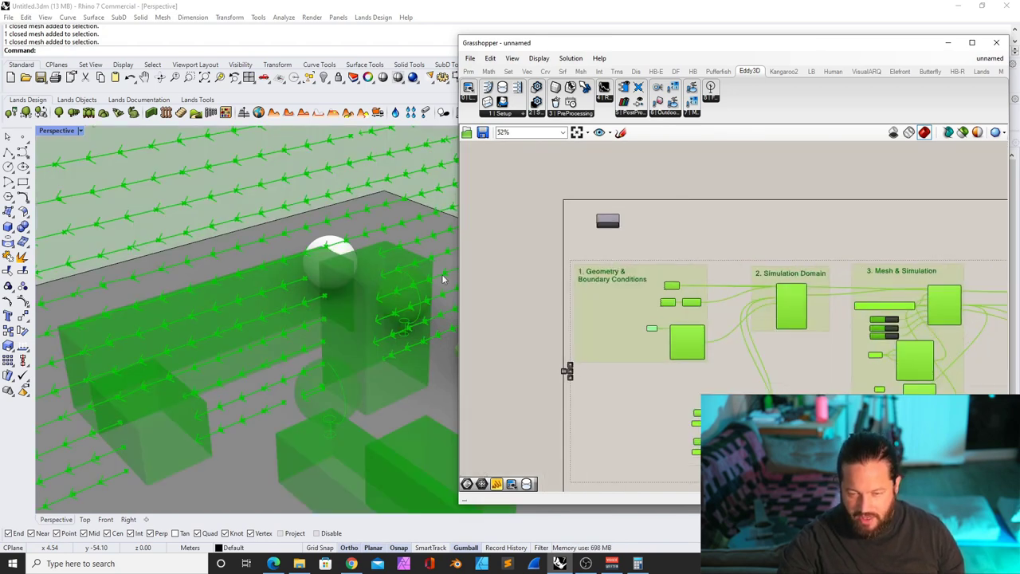
Delete the template's example mesh and geometry parameters from the Geometry & Boundary Conditions group
scroll(191, 254, "up", 9)
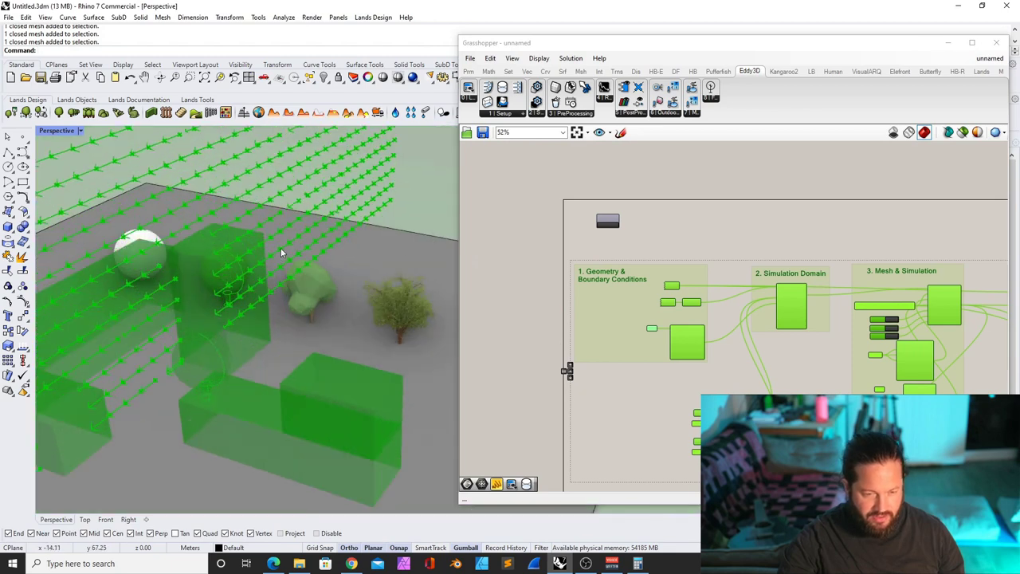
scroll(283, 252, "down", 4)
right_click_drag(282, 252, 239, 285)
scroll(241, 285, "down", 7)
scroll(275, 302, "up", 4)
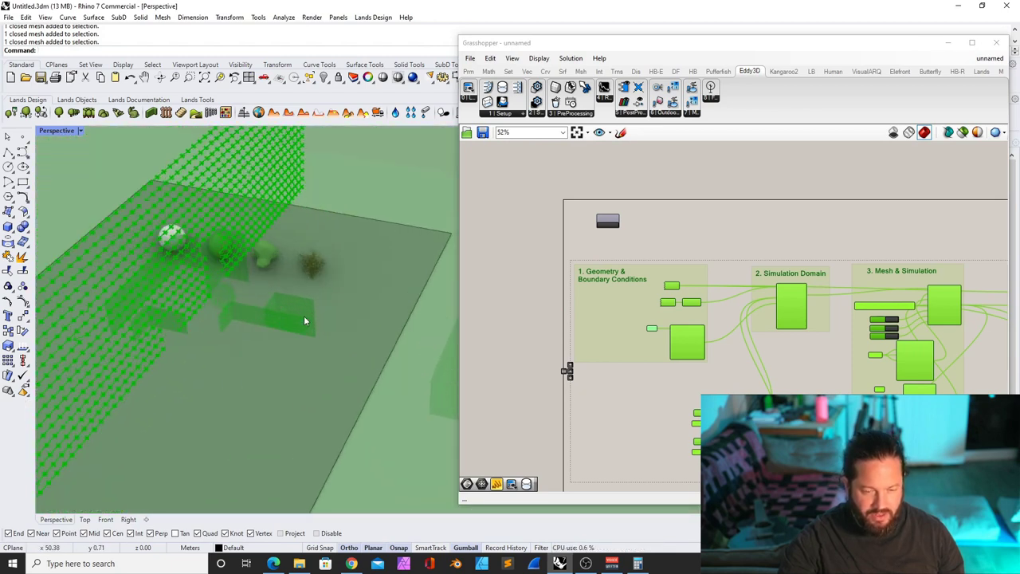
left_click(779, 260)
scroll(680, 259, "up", 6)
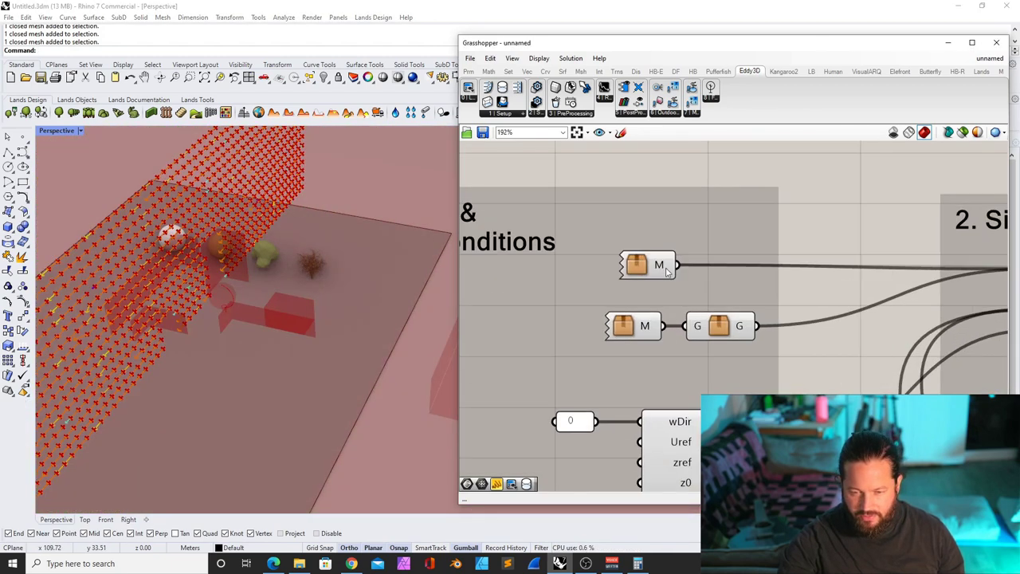
left_click(658, 265)
scroll(658, 263, "down", 2)
key("Delete")
scroll(655, 257, "down", 3)
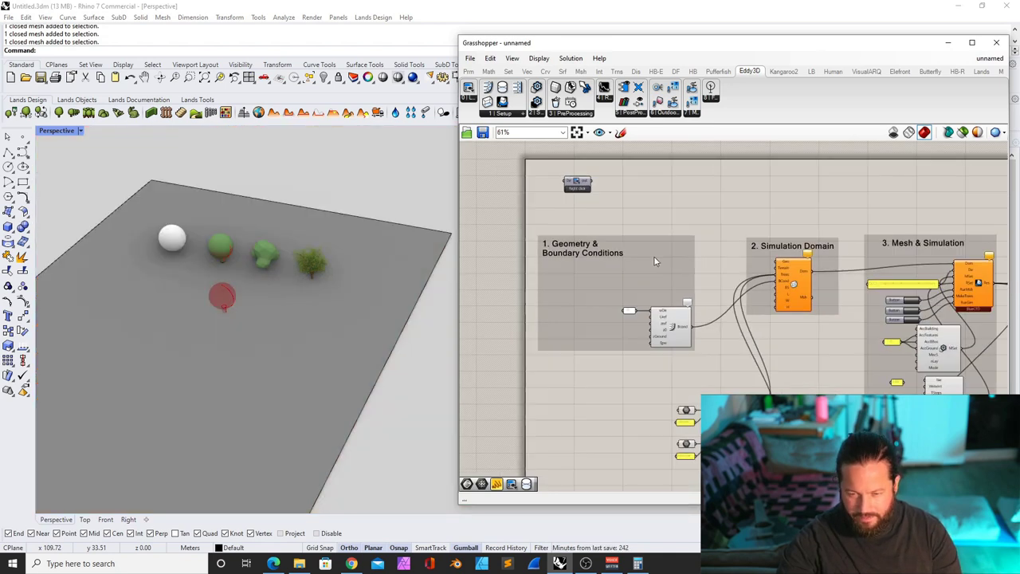
Examine the Simulation Domain component's inputs and the sphere, trees and ground surface available in the scene
scroll(718, 334, "up", 4)
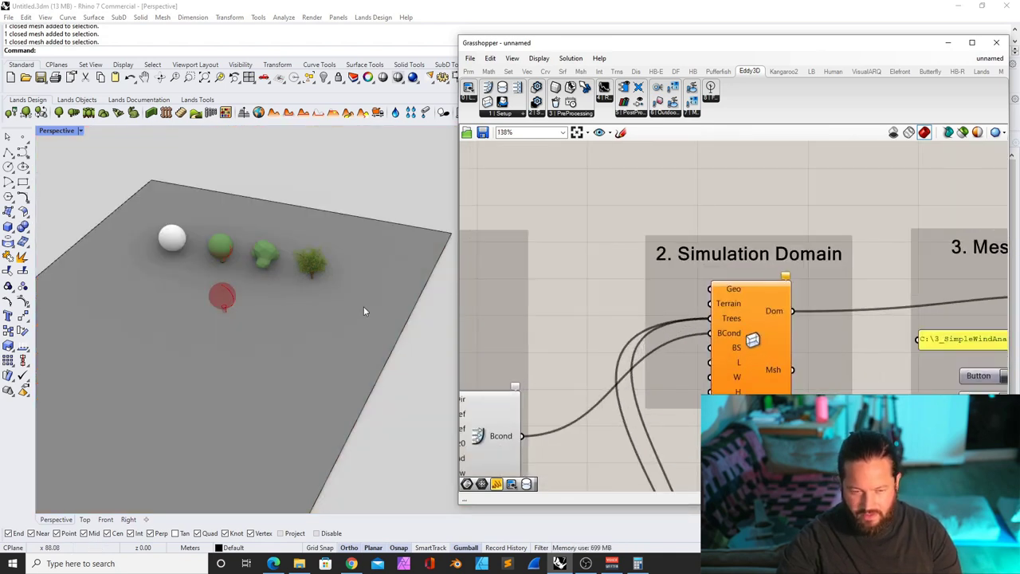
scroll(234, 247, "up", 8)
left_click(230, 260)
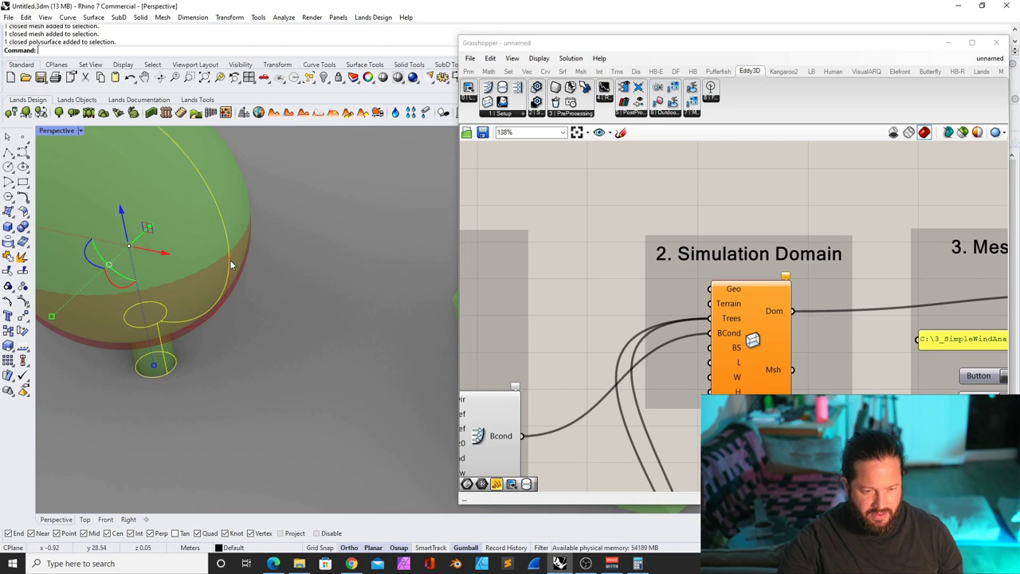
scroll(230, 260, "down", 8)
scroll(233, 263, "down", 2)
left_click(227, 318)
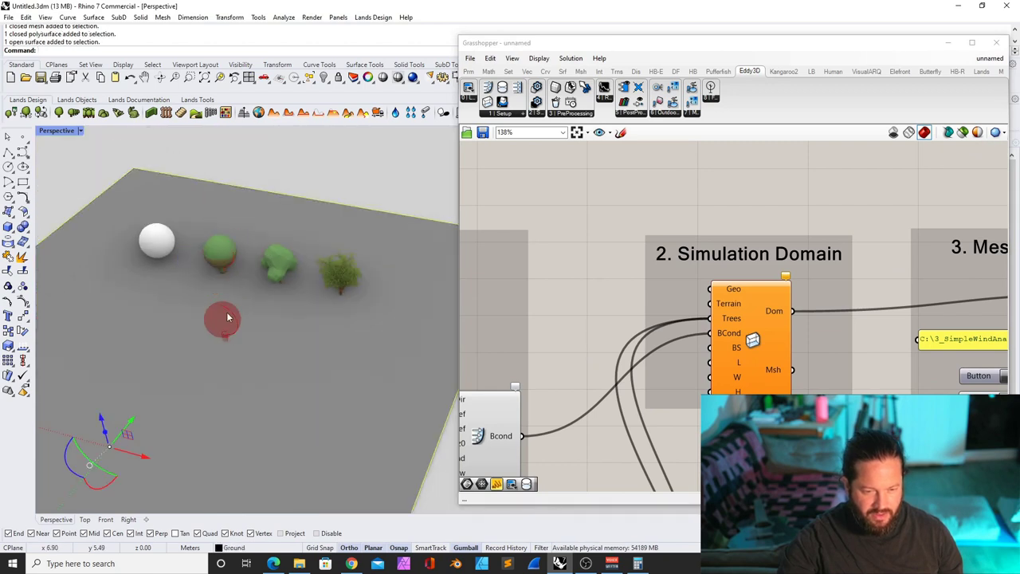
key("Escape")
scroll(243, 286, "down", 8)
right_click_drag(327, 326, 188, 184)
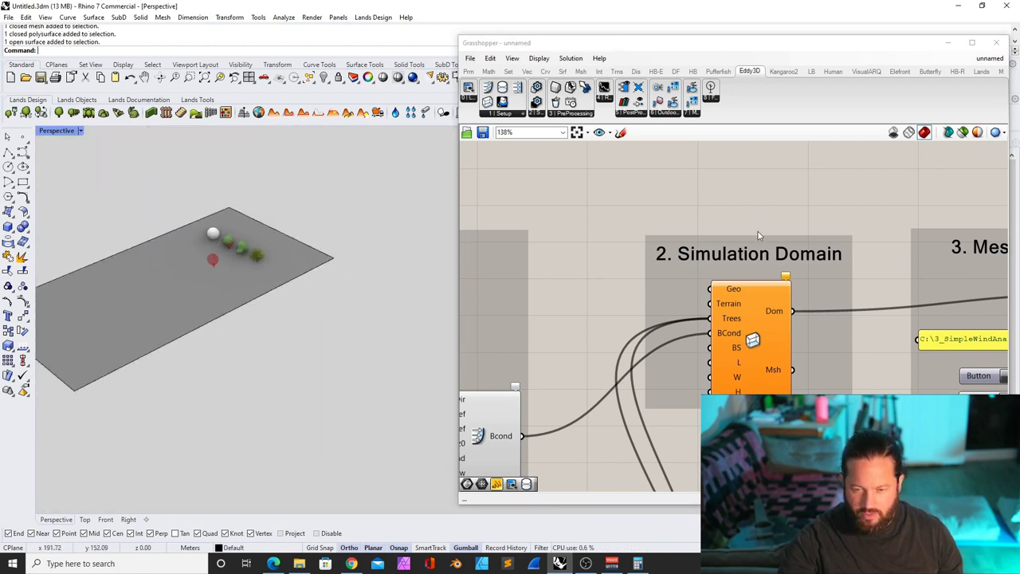
scroll(747, 279, "down", 4)
scroll(586, 368, "up", 3)
scroll(625, 359, "down", 3)
scroll(624, 254, "up", 2)
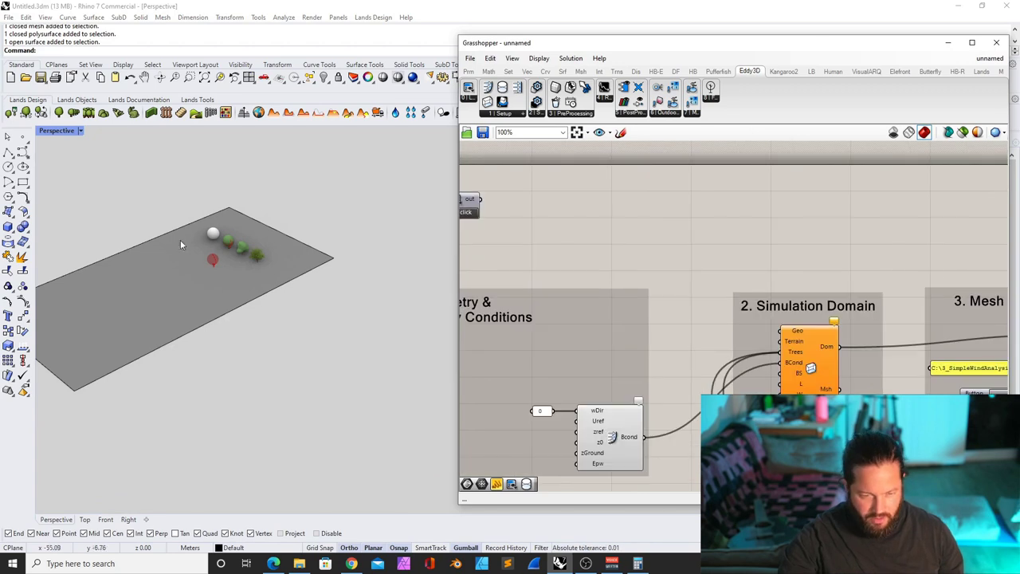
scroll(188, 229, "up", 2)
left_click(250, 234)
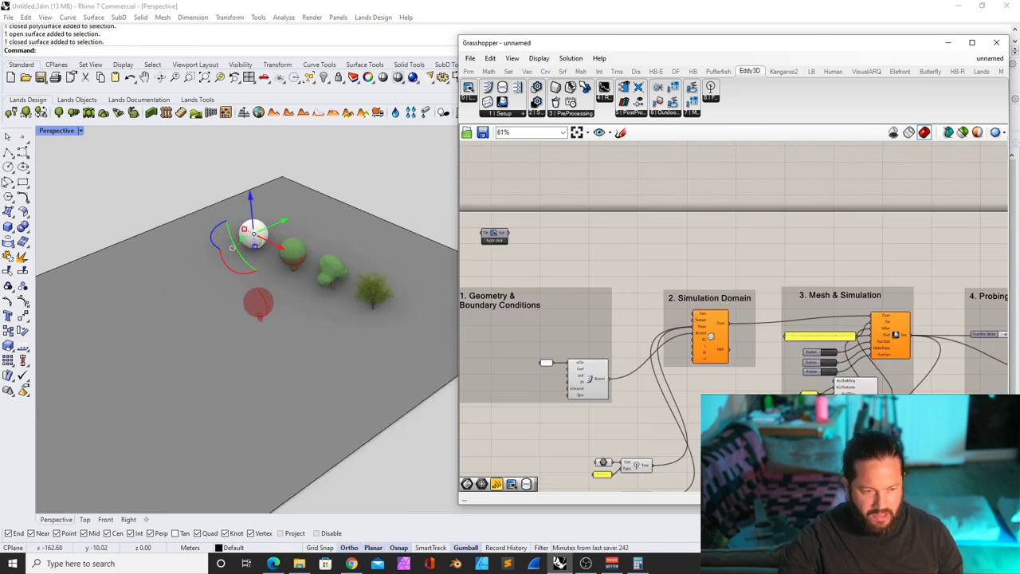
Draw an upright box on the ground beside the detailed tree, at the end of the row
left_click(10, 227)
scroll(358, 359, "down", 3)
scroll(390, 339, "up", 2)
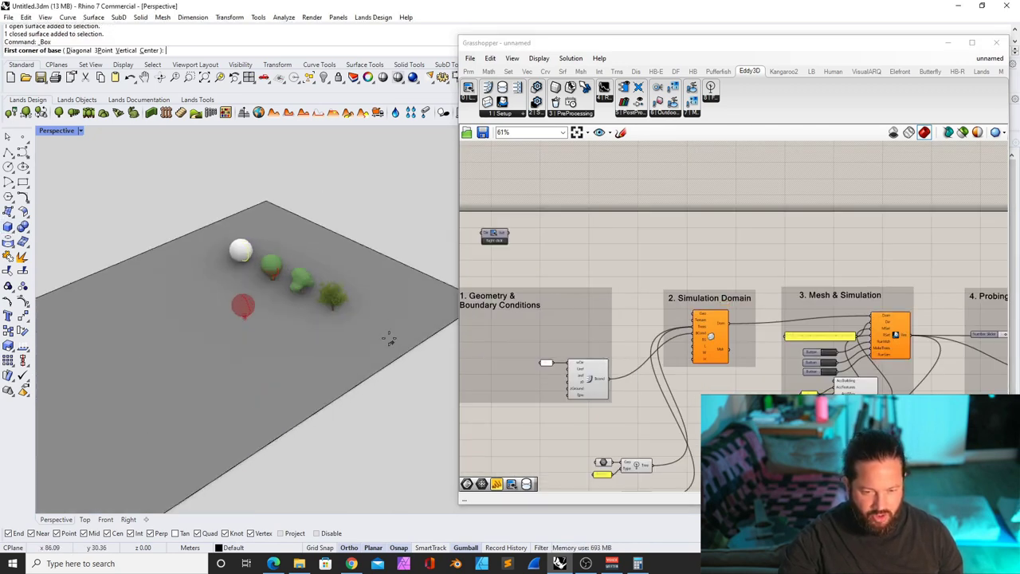
left_click(384, 317)
left_click(334, 355)
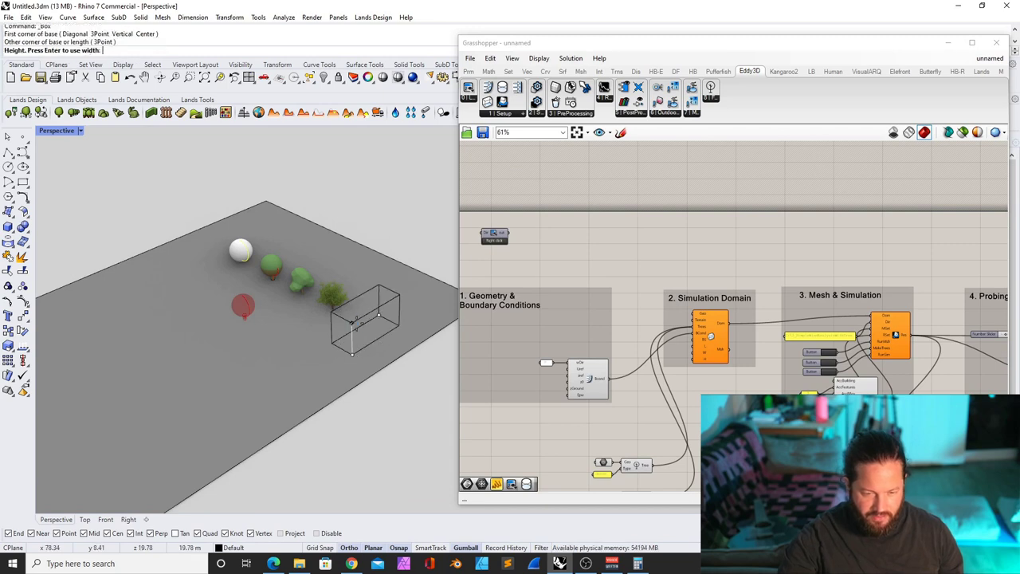
left_click(355, 303)
Draw a second, thinner box on the ground beyond the sphere, at the opposite end of the row
right_click_drag(271, 334, 303, 325)
scroll(303, 325, "down", 3)
scroll(249, 309, "up", 4)
right_click(218, 276)
left_click(237, 245)
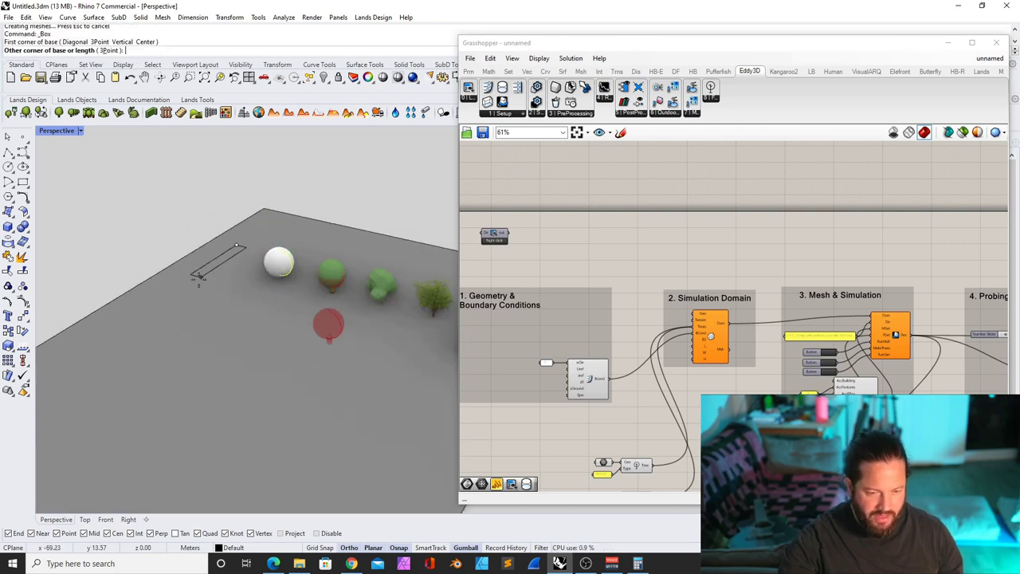
left_click(194, 285)
left_click(199, 239)
Select both boxes and assign them as multiple geometries to a new Geometry parameter on the canvas
scroll(223, 231, "down", 3)
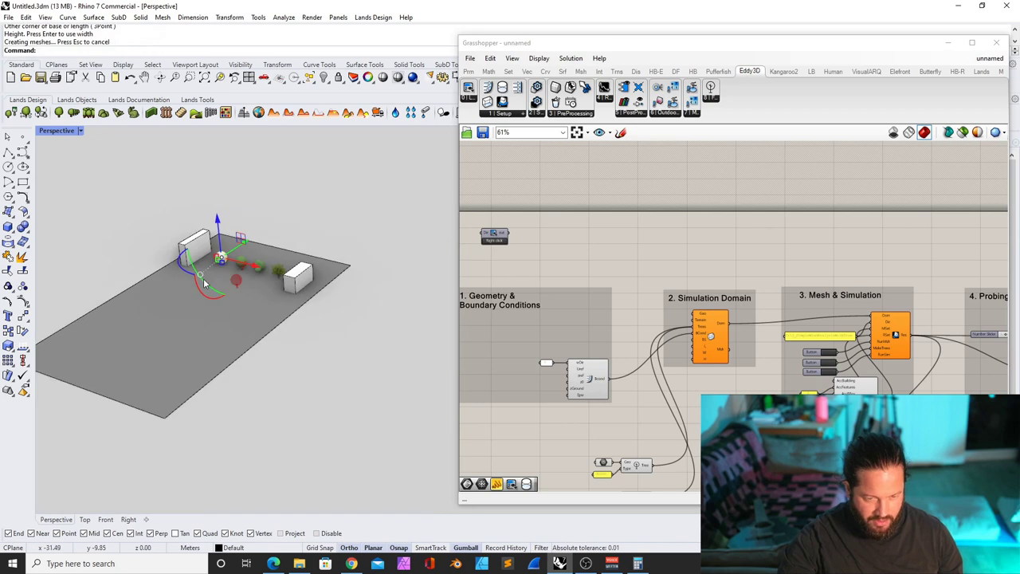
scroll(209, 243, "up", 4)
left_click(163, 232)
left_click(415, 343, "shift")
left_click(602, 193)
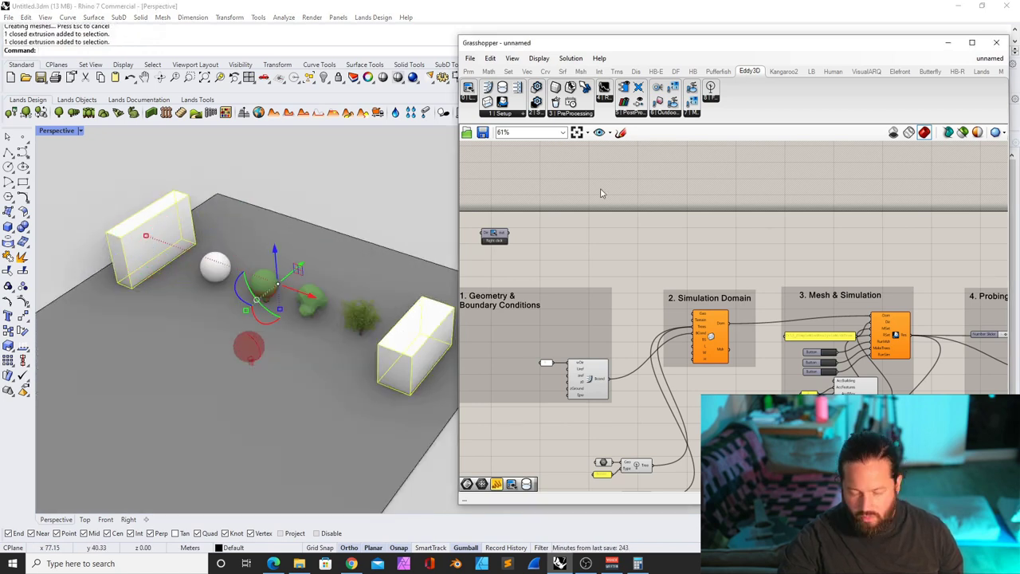
left_click(469, 72)
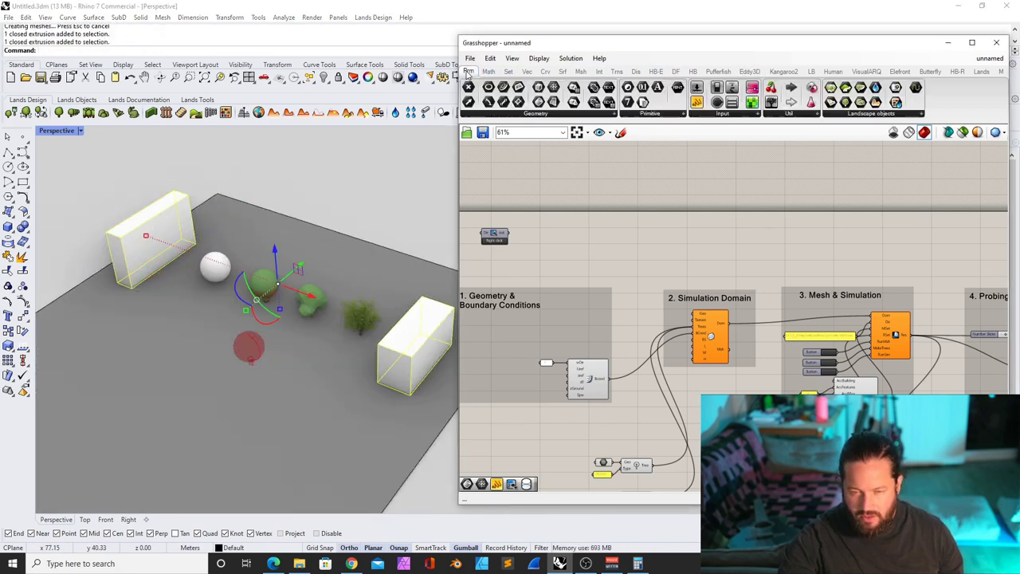
left_click(550, 115)
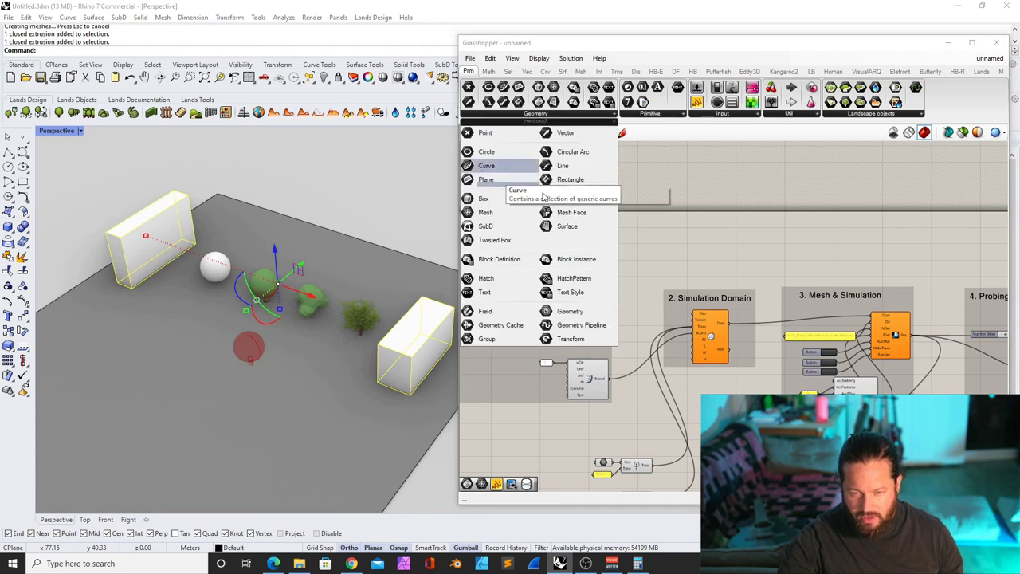
left_click_drag(496, 165, 553, 257)
scroll(553, 257, "up", 5)
right_click(557, 255)
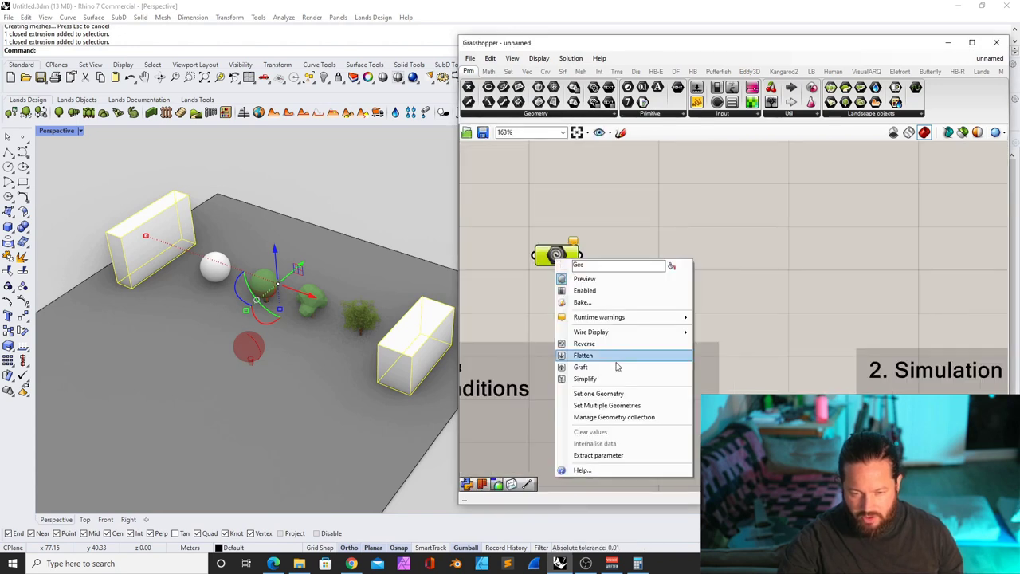
left_click(607, 405)
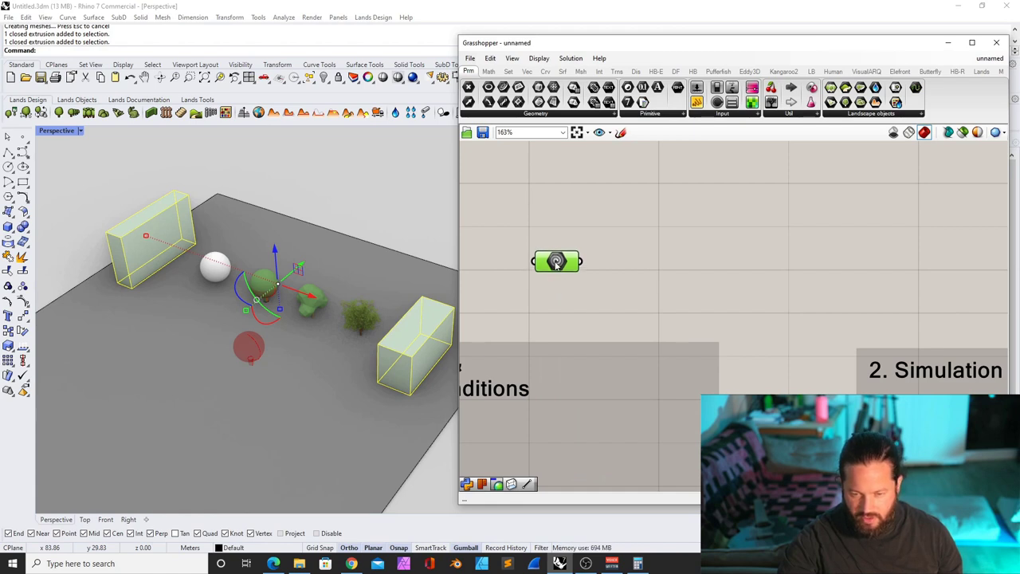
Add a Mesh Brep component and feed it the two boxes from the Geometry parameter
left_click(600, 261)
double_click(620, 263)
type("mesh")
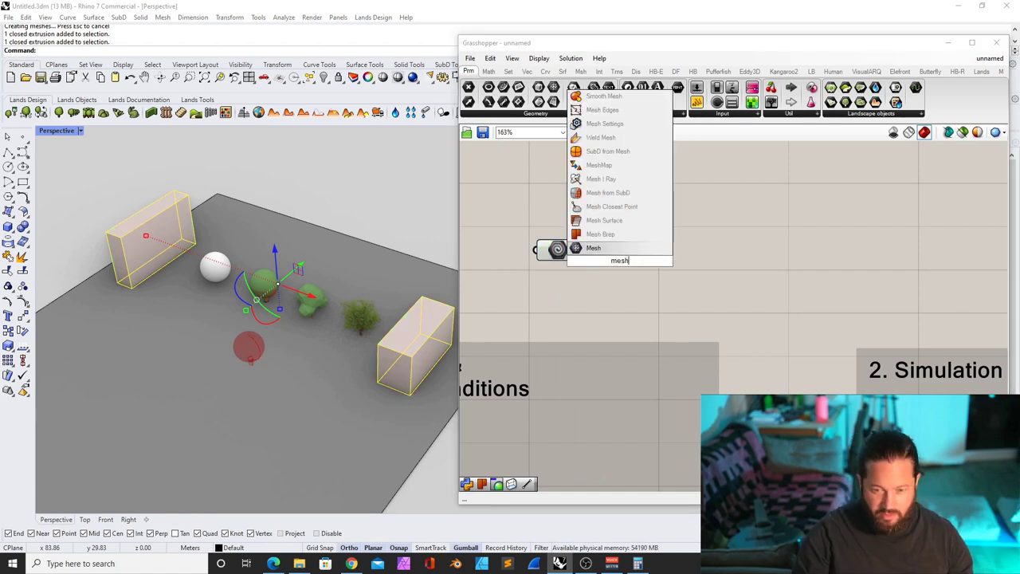
left_click(603, 239)
right_click_drag(699, 274, 637, 276)
left_click_drag(603, 265, 602, 297)
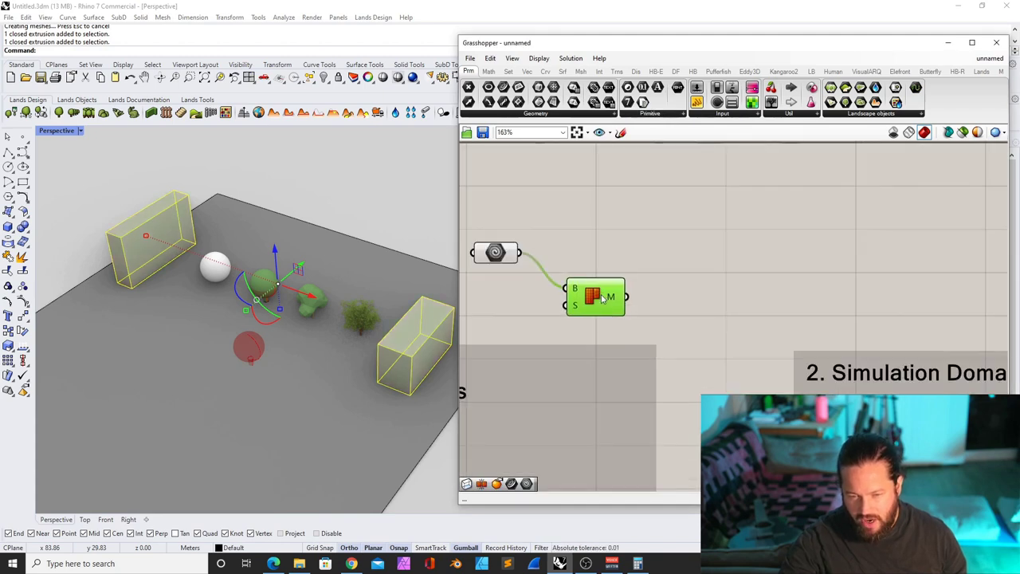
Add a Mesh Join component beside Mesh Brep and wire the meshed boxes into it
scroll(640, 262, "down", 2)
double_click(640, 256)
type("join")
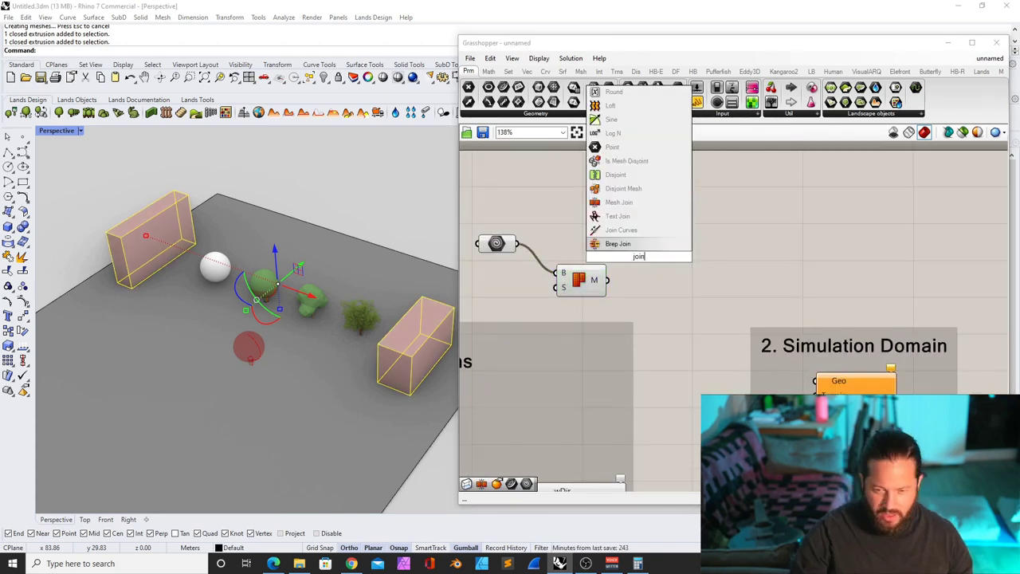
left_click(639, 204)
left_click_drag(646, 253, 683, 273)
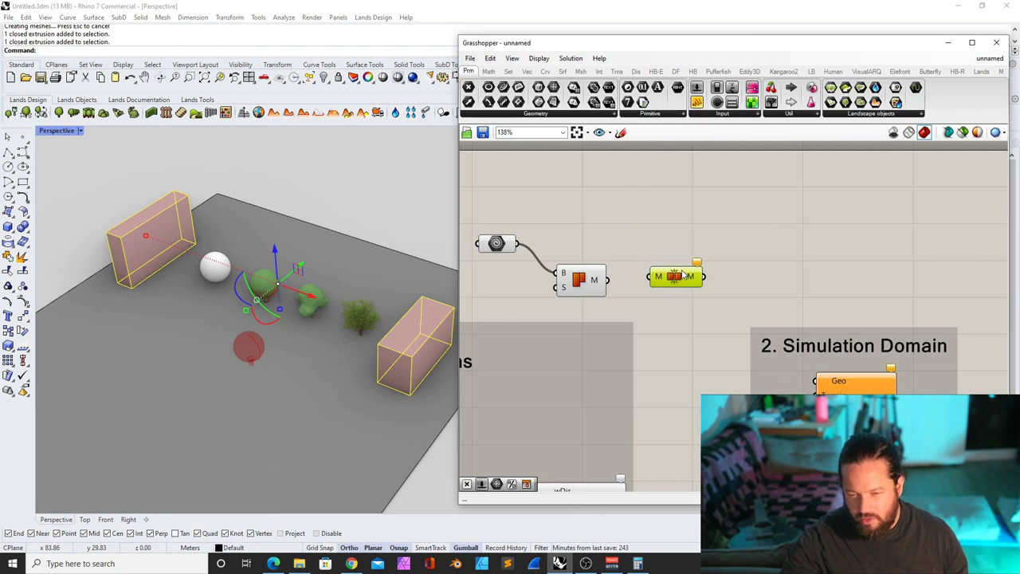
scroll(802, 310, "up", 2)
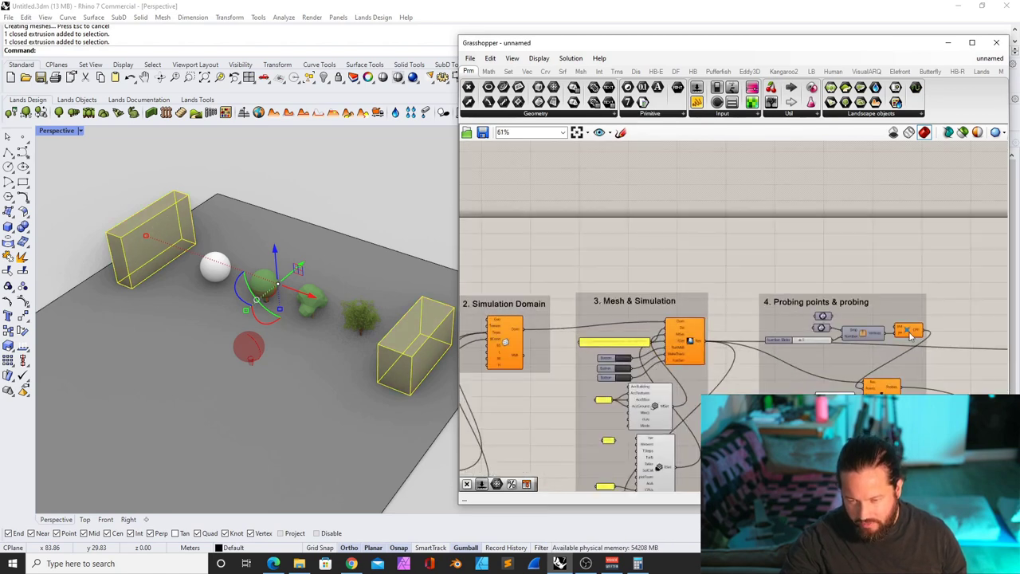
Connect the joined building mesh to the BM input of the point-culling Probing component in the Probing points & probing group
left_click(910, 333)
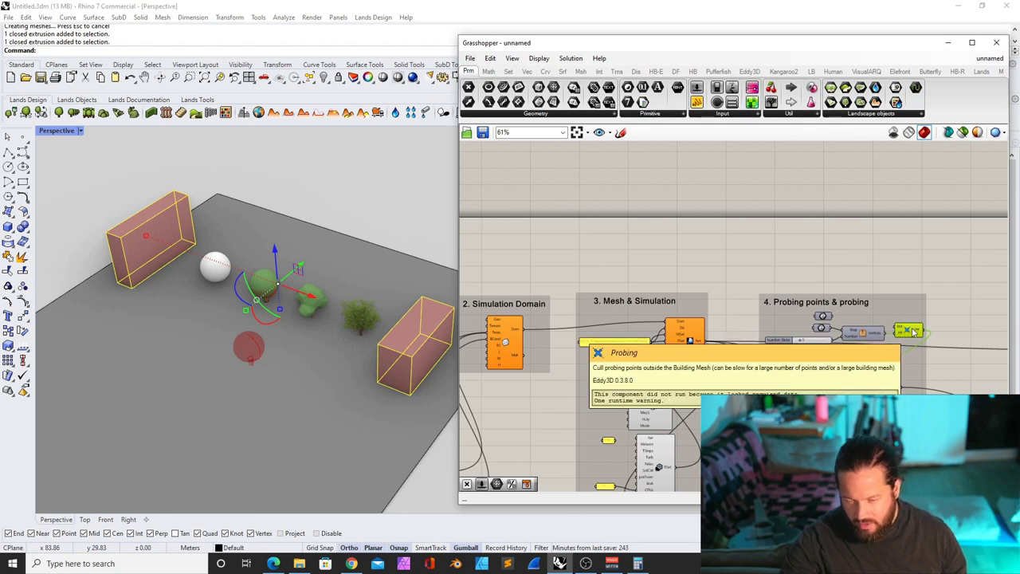
scroll(859, 326, "down", 3)
scroll(859, 326, "up", 2)
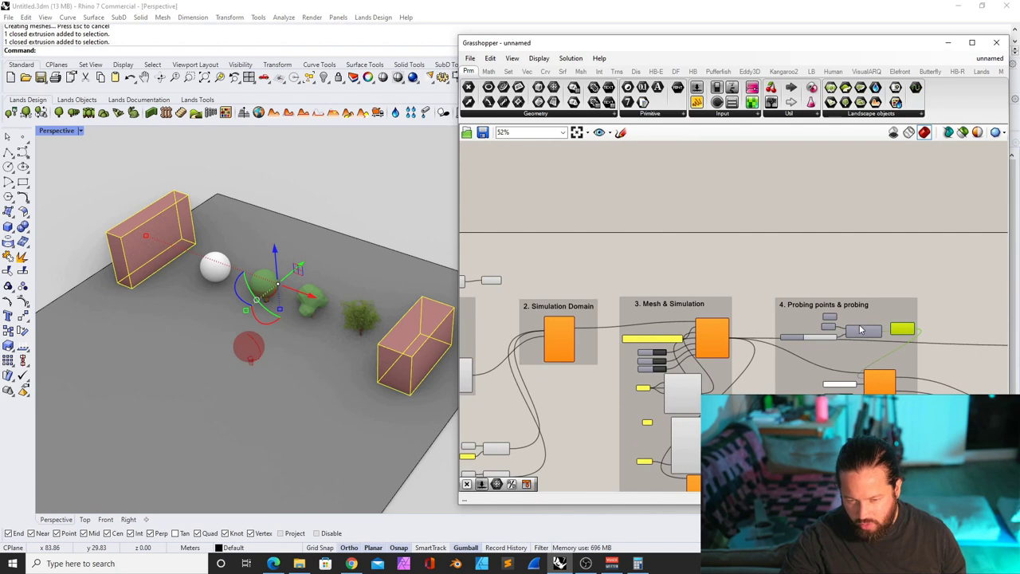
scroll(889, 317, "up", 3)
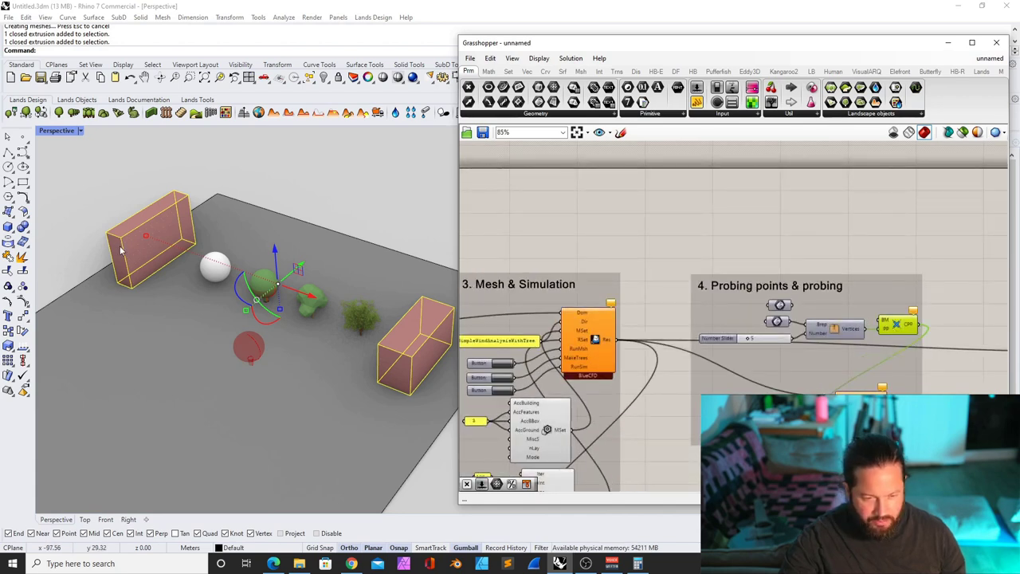
scroll(793, 231, "down", 3)
scroll(775, 233, "up", 1)
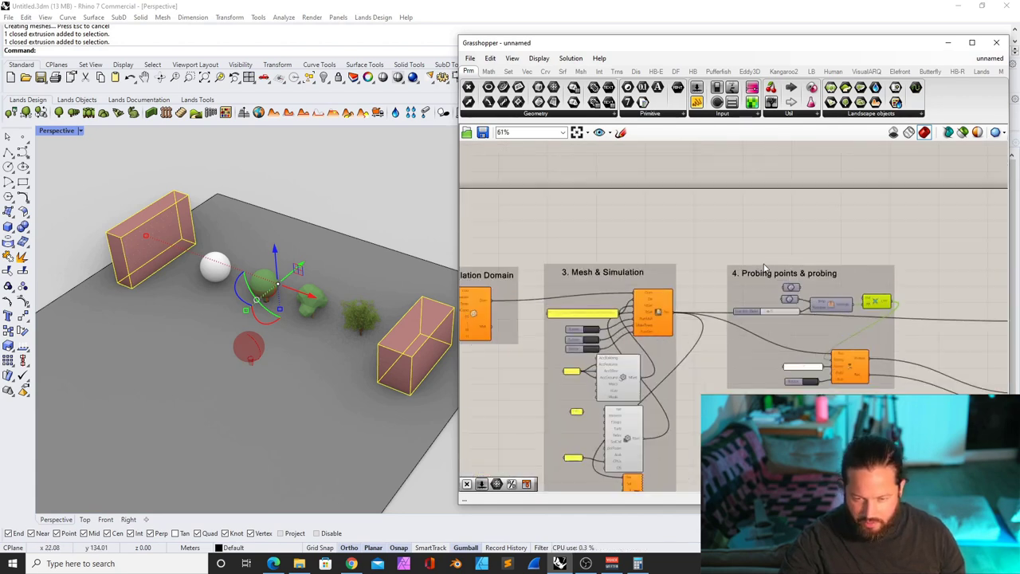
scroll(604, 266, "down", 3)
left_click_drag(483, 253, 779, 281)
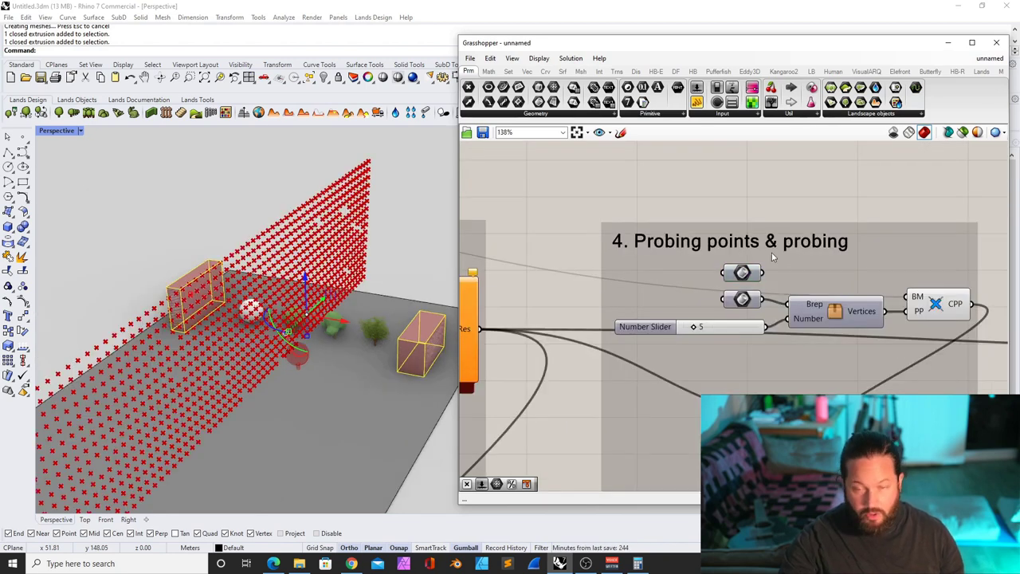
Move the Geometry, Mesh Brep and Mesh Join components into the Geometry & Boundary Conditions group and connect the joined mesh to the domain's Geo input
scroll(558, 318, "down", 4)
scroll(531, 327, "up", 3)
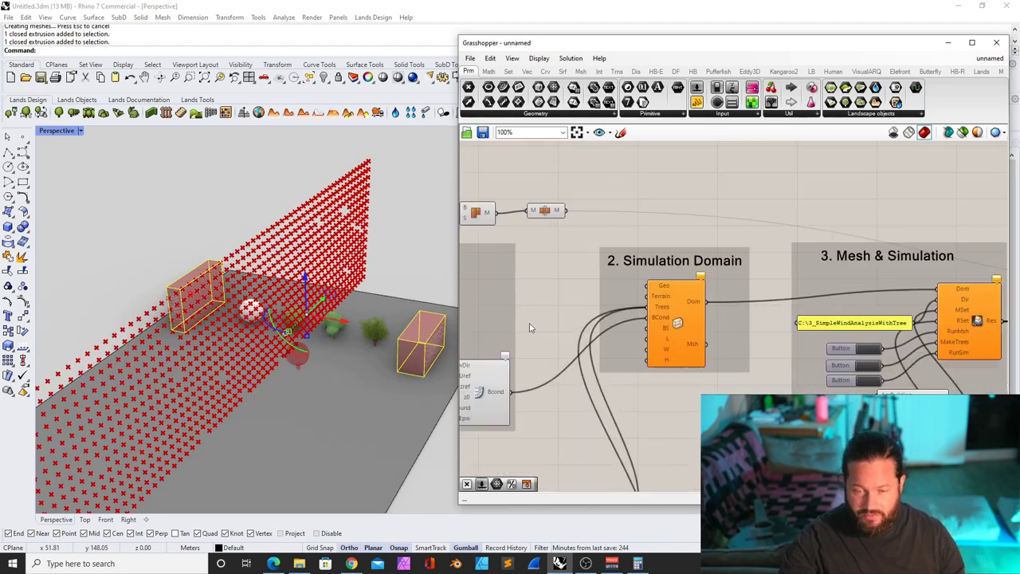
scroll(531, 328, "down", 3)
right_click_drag(531, 328, 580, 286)
scroll(566, 248, "up", 3)
right_click_drag(630, 263, 672, 257)
left_click_drag(699, 247, 679, 248)
left_click_drag(573, 227, 555, 336)
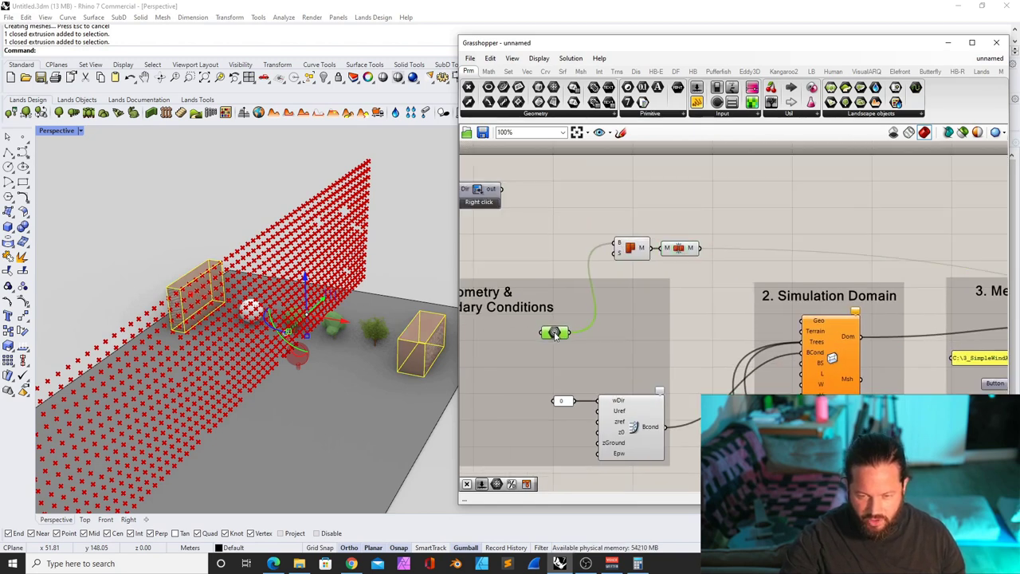
left_click_drag(630, 248, 612, 332)
left_click_drag(679, 250, 662, 339)
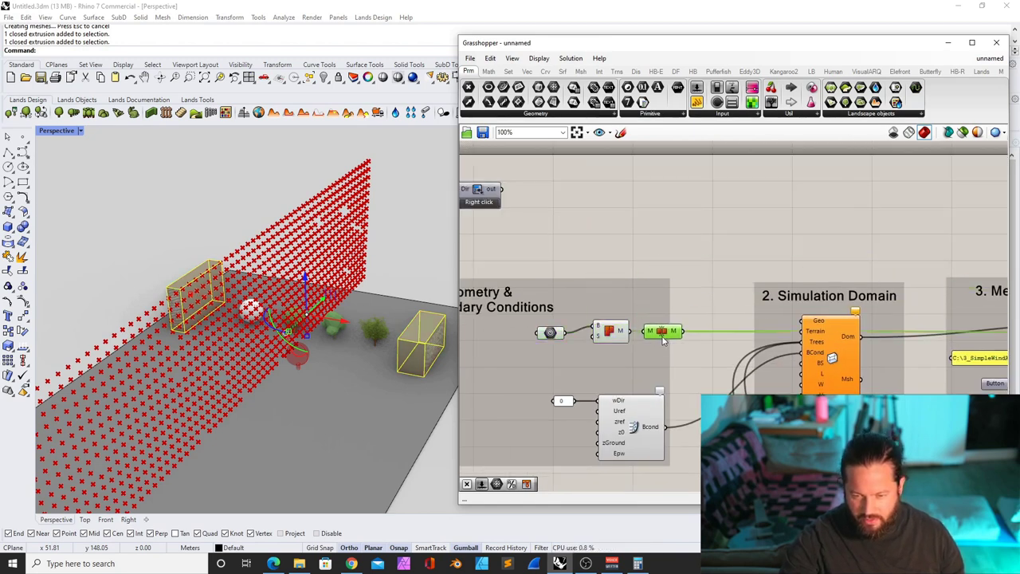
Move the box beside the detailed tree along the X axis and check the simulation domain around it
scroll(275, 307, "down", 5)
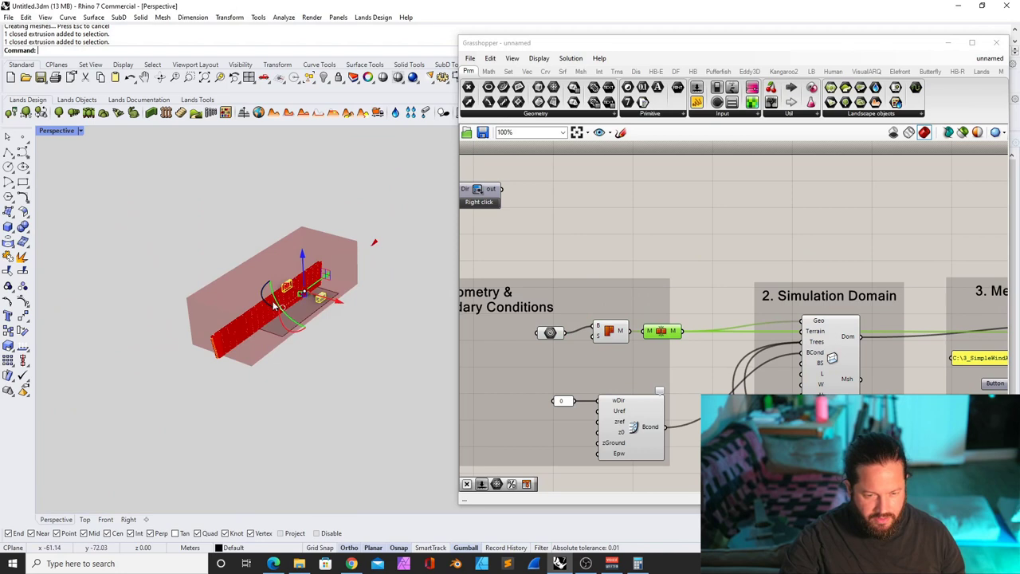
scroll(289, 293, "up", 7)
right_click_drag(313, 325, 365, 346)
scroll(364, 346, "up", 5)
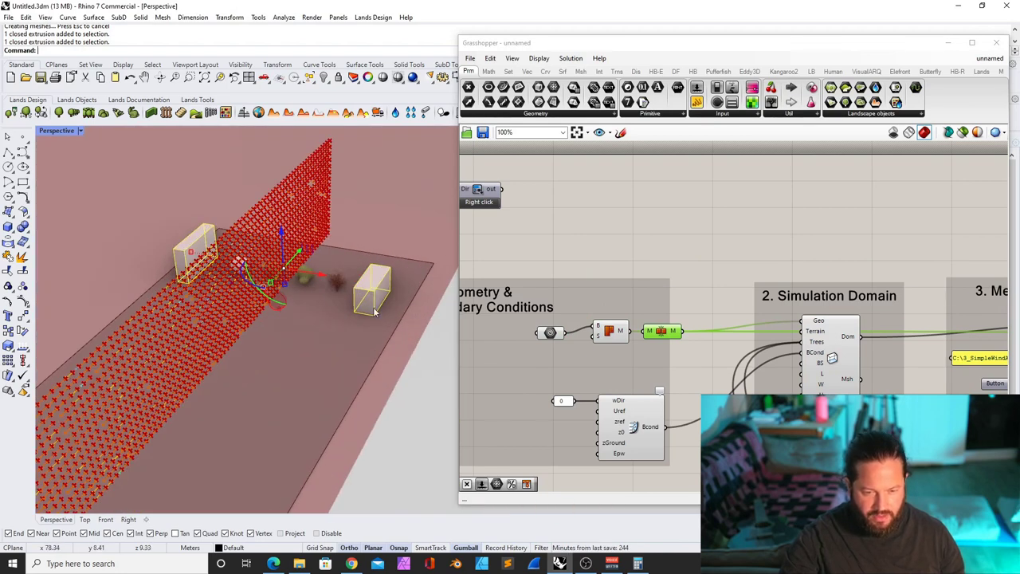
left_click(374, 310)
scroll(366, 302, "down", 8)
mouse_move(414, 305)
left_mouse_down()
mouse_move(436, 312)
mouse_move(401, 301)
left_mouse_up()
right_click_drag(387, 298, 344, 297)
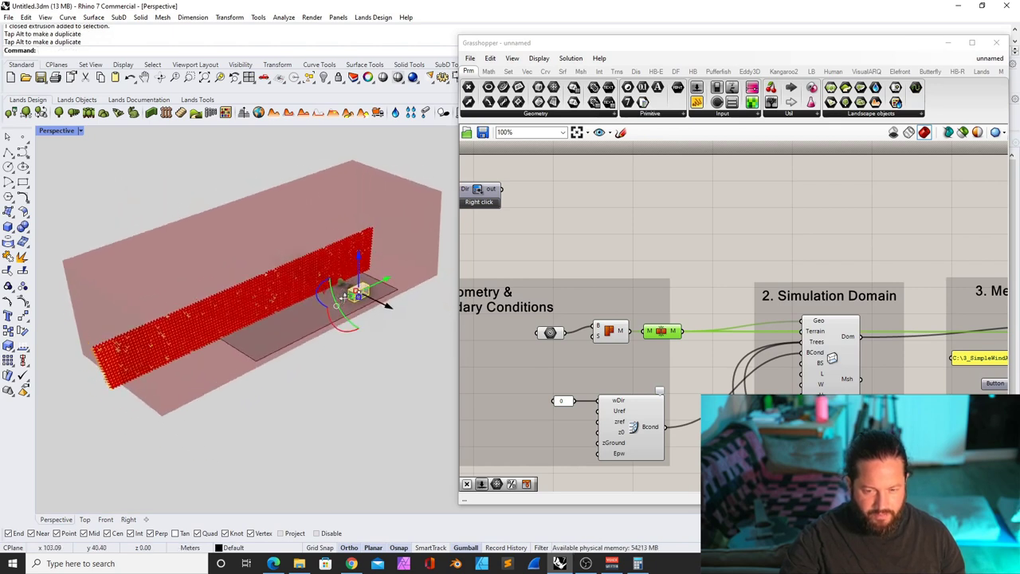
Try a wind direction of 12 in the boundary conditions' wDir panel and inspect the simulation domain from above
scroll(554, 391, "up", 3)
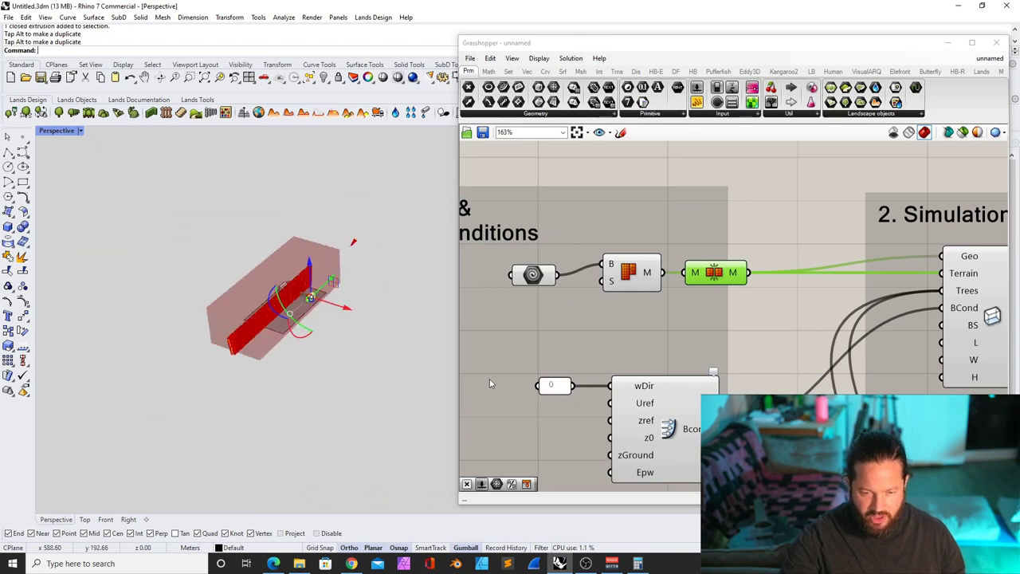
double_click(556, 386)
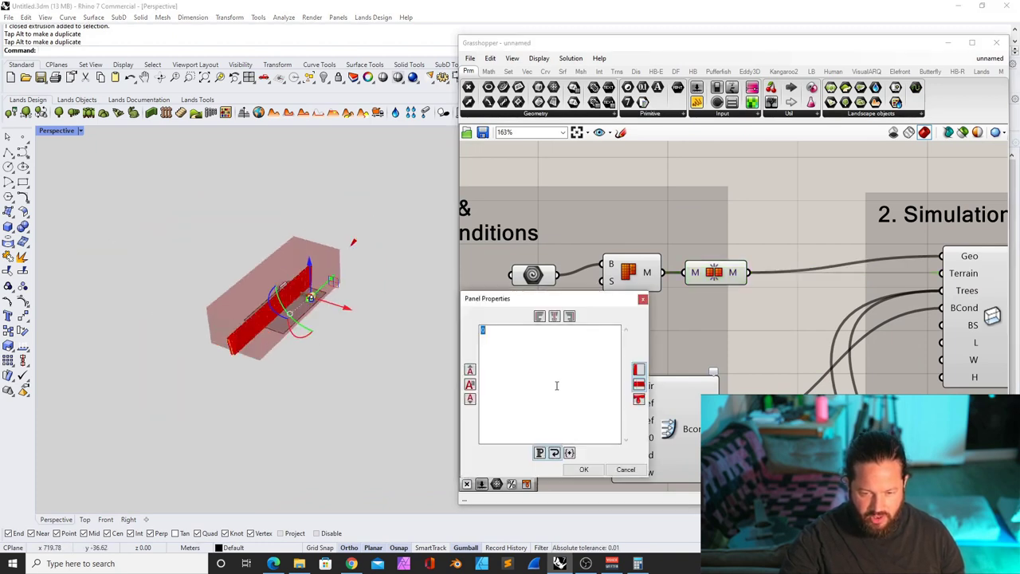
type("0")
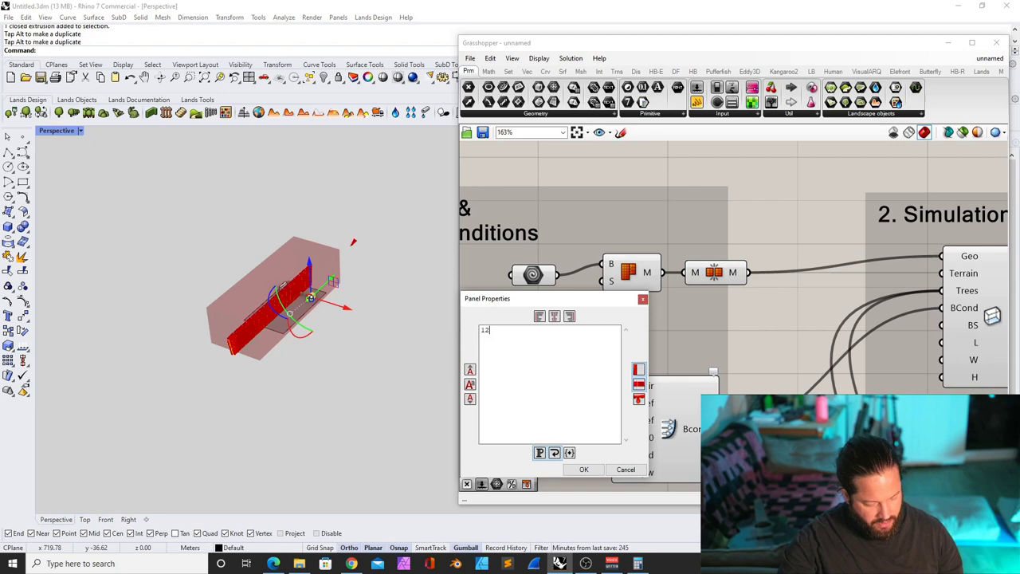
left_click(584, 469)
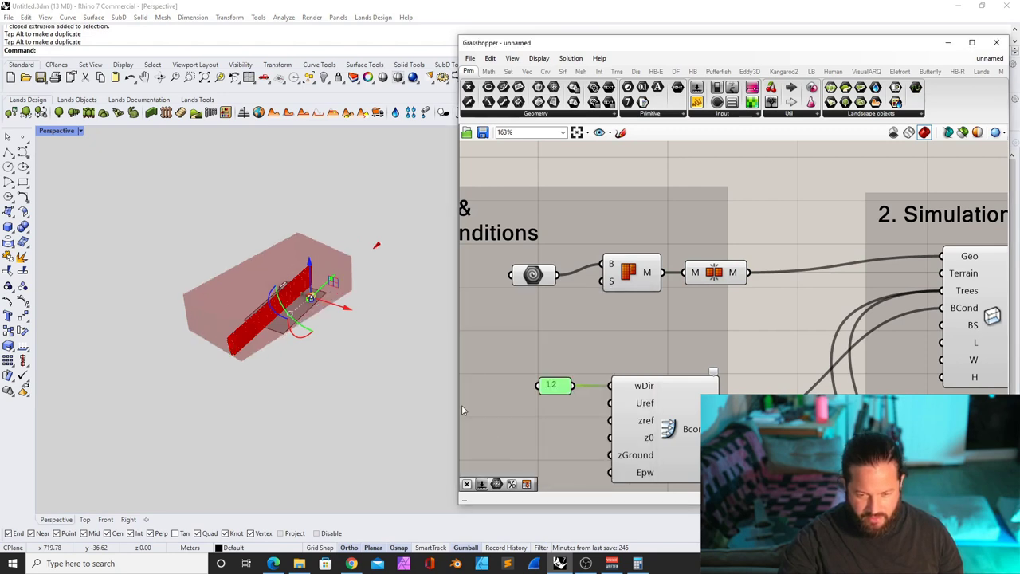
right_click_drag(355, 351, 367, 407)
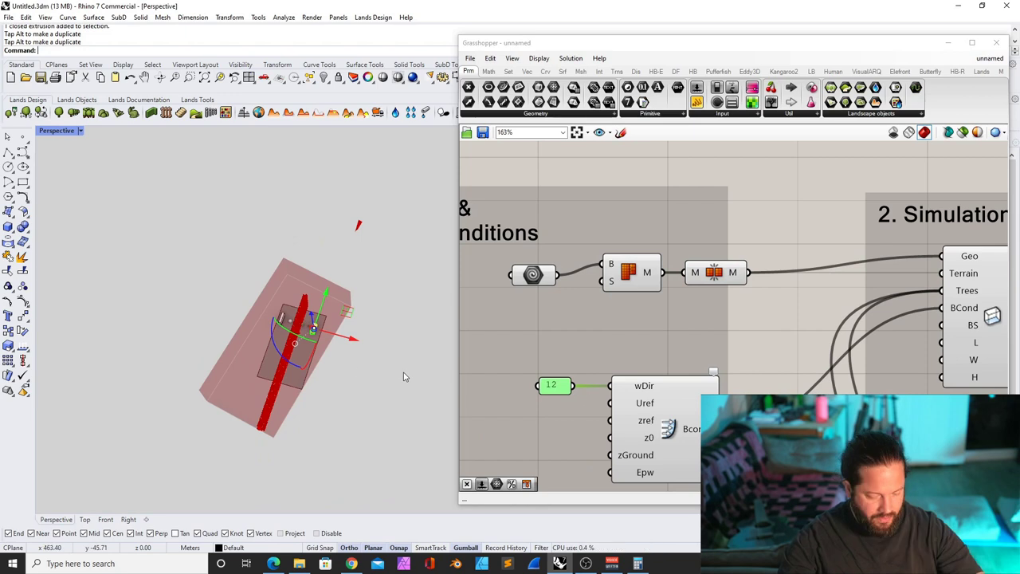
right_click_drag(412, 338, 351, 315)
Move the dense and medium tree components with their inputs closer beneath the boundary conditions component
scroll(601, 365, "down", 5)
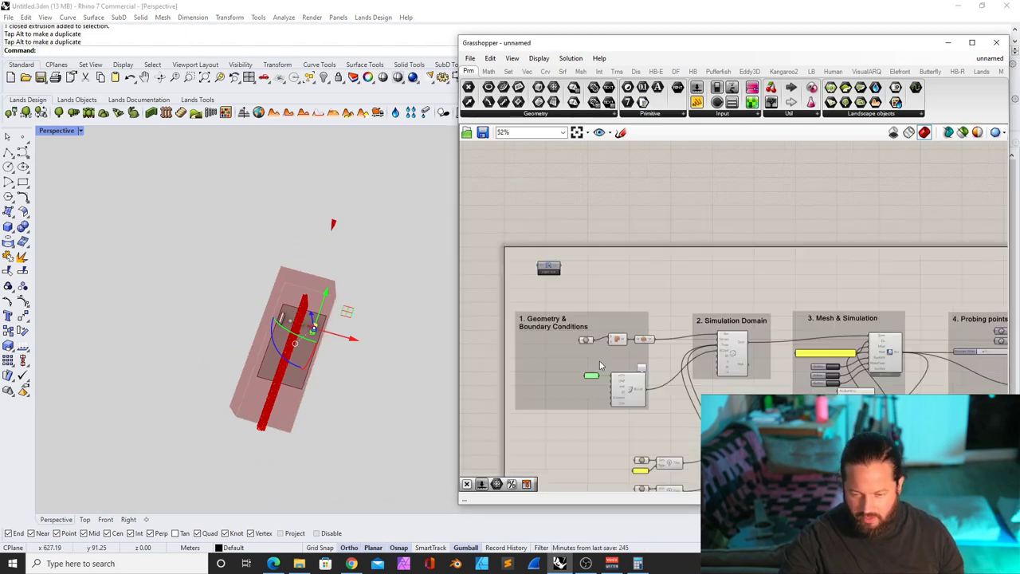
scroll(601, 365, "up", 3)
left_click_drag(570, 330, 753, 471)
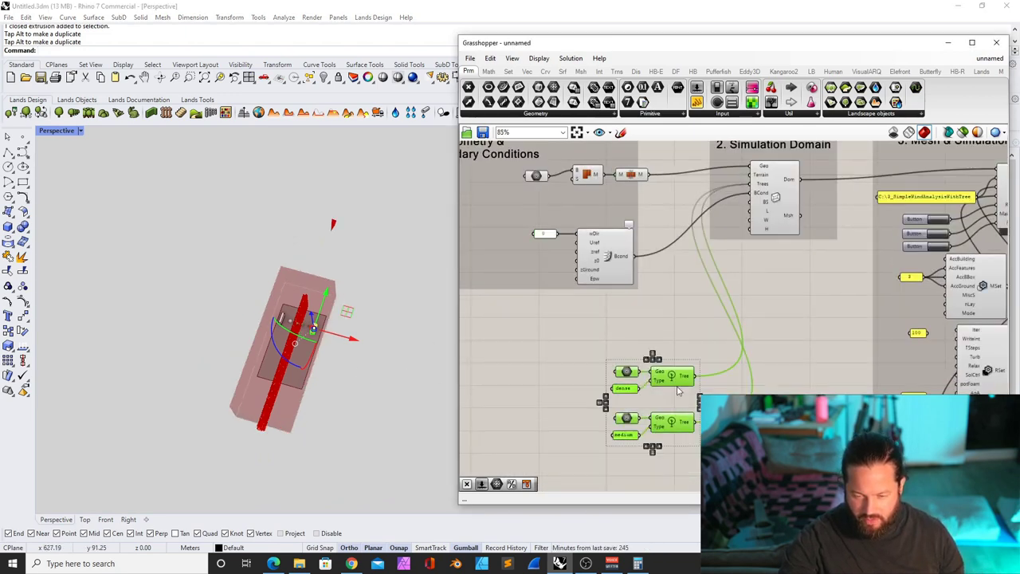
left_click_drag(671, 374, 623, 328)
Duplicate the medium tree component with its inputs below the original and connect its Tree output to the domain's Trees input
left_click(375, 335)
scroll(304, 323, "up", 12)
right_click_drag(419, 387, 307, 310)
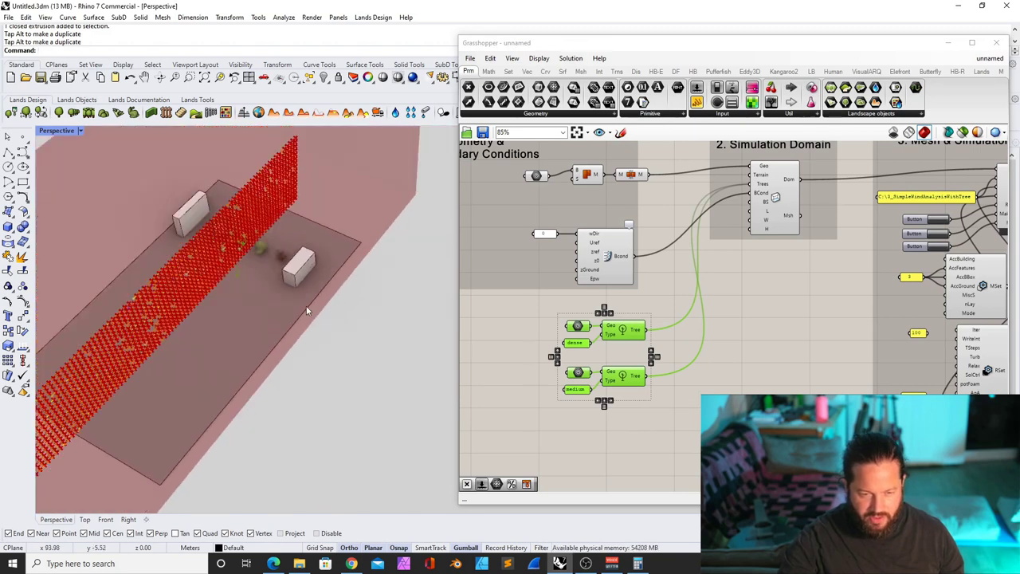
scroll(298, 268, "up", 12)
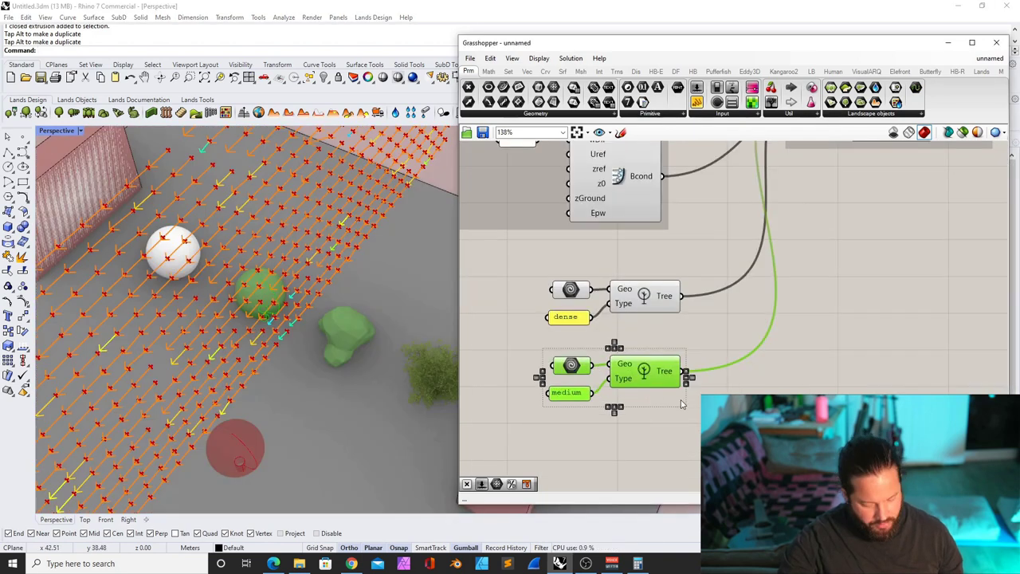
key("ctrl+c")
key("ctrl+v")
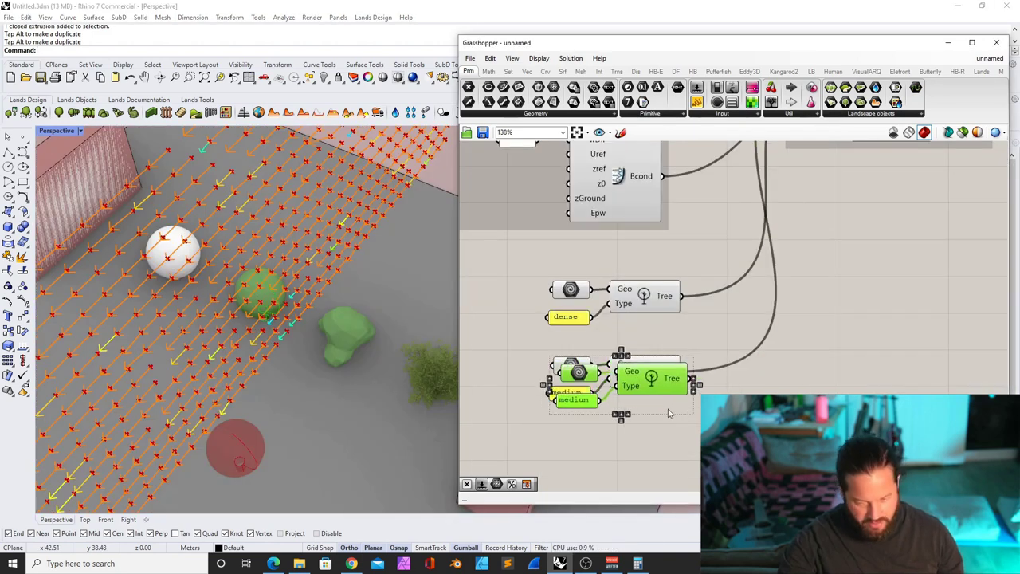
left_click_drag(660, 386, 659, 461)
scroll(652, 401, "down", 4)
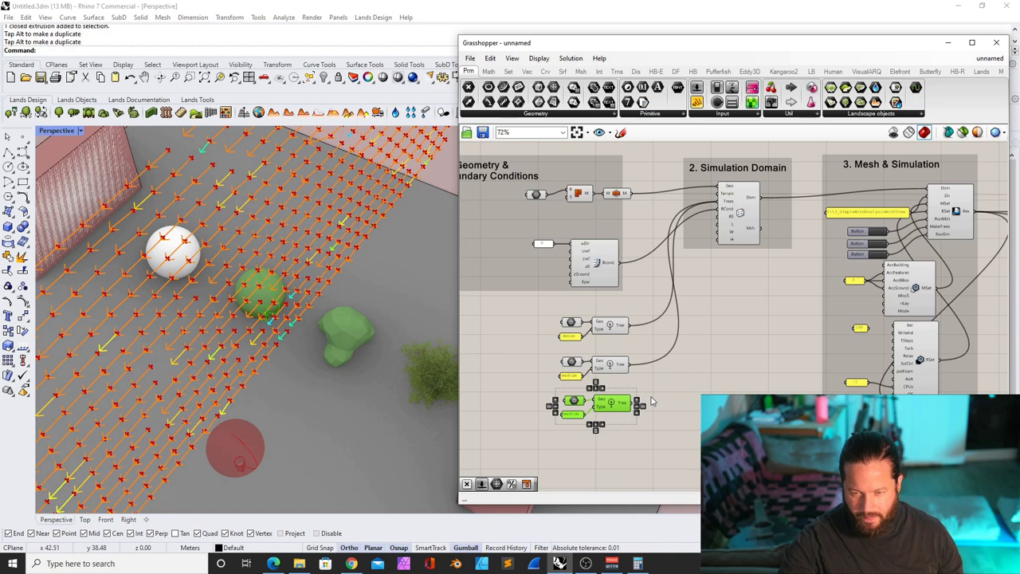
left_click_drag(635, 408, 724, 202)
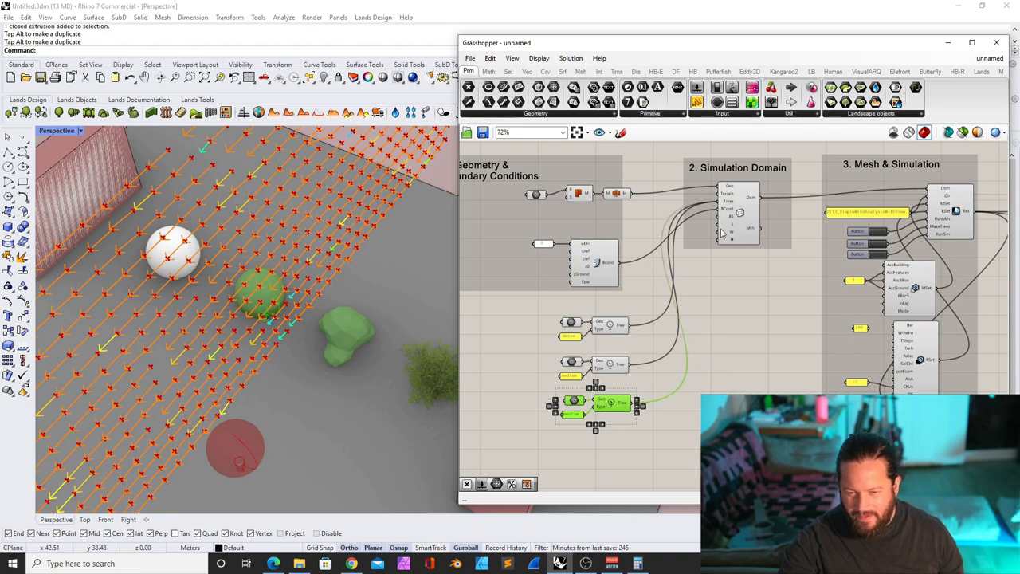
Check the geometry referenced by each tree component and assign the low-poly tree to the duplicated component's Geometry parameter
scroll(556, 391, "up", 4)
left_click(575, 385)
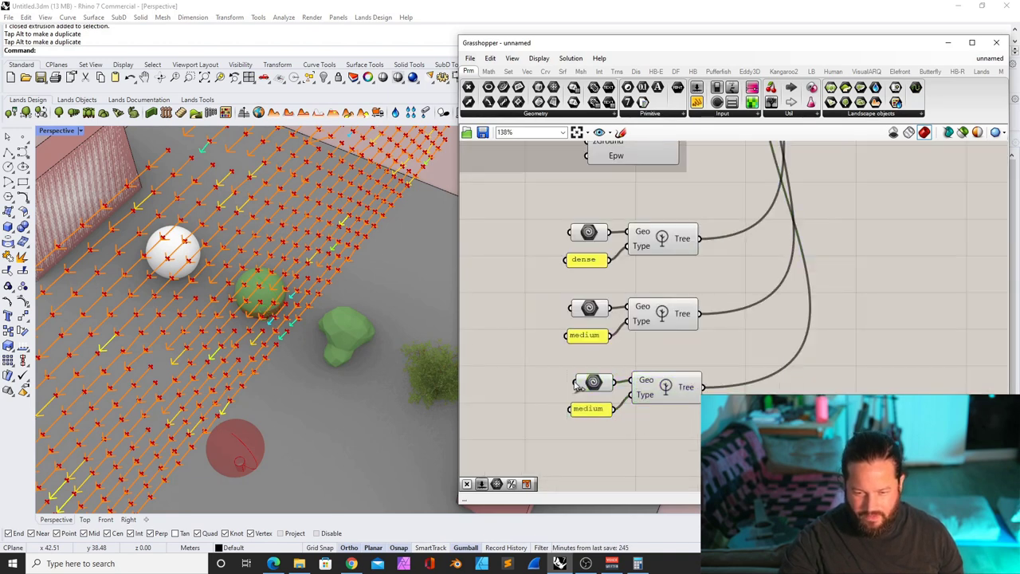
left_click(588, 232)
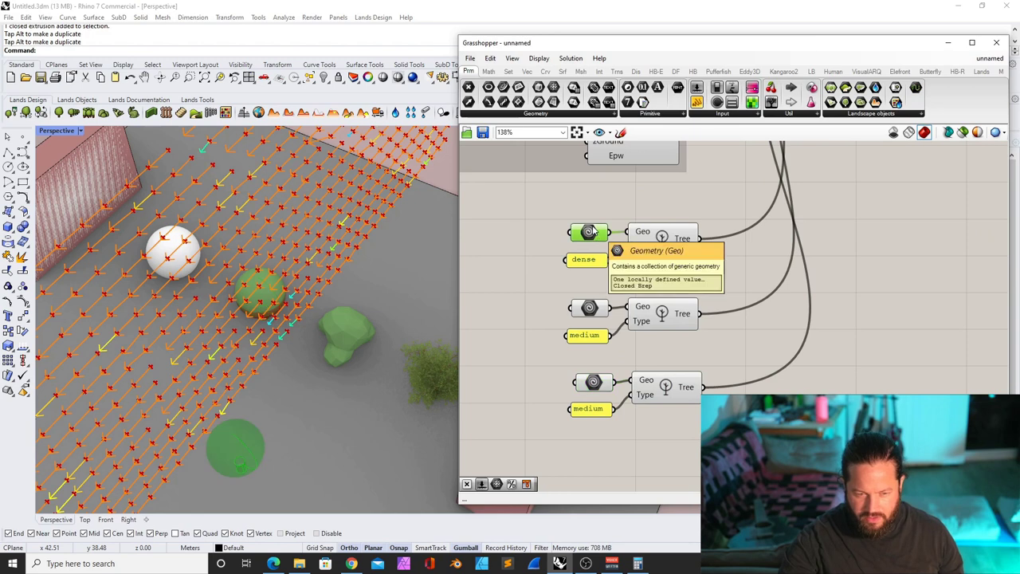
left_click(590, 310)
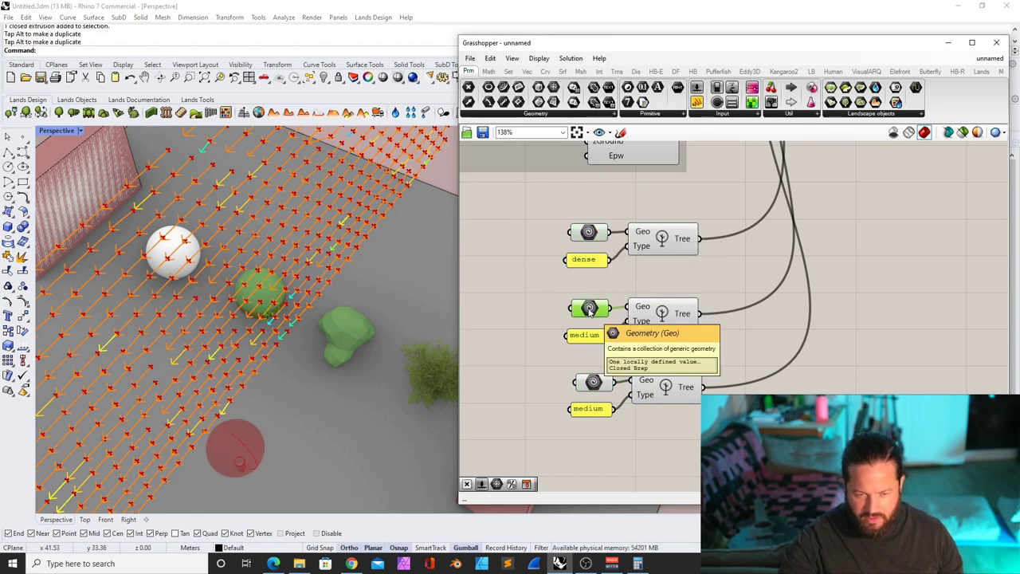
left_click(593, 382)
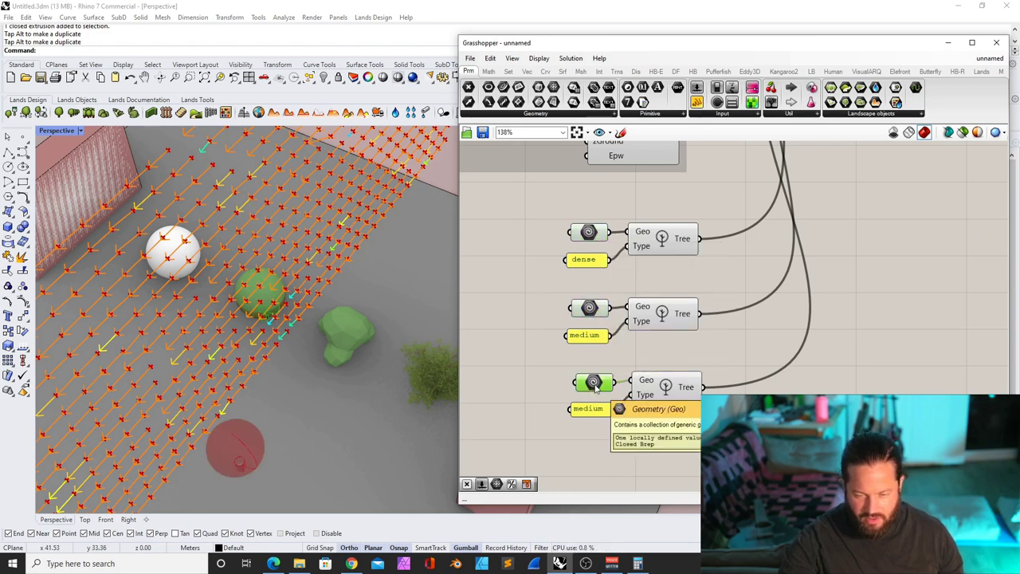
right_click(595, 383)
left_click(646, 479)
Check the simulation directory panel and run the Clean component to clear the existing simulation results
scroll(385, 297, "up", 5)
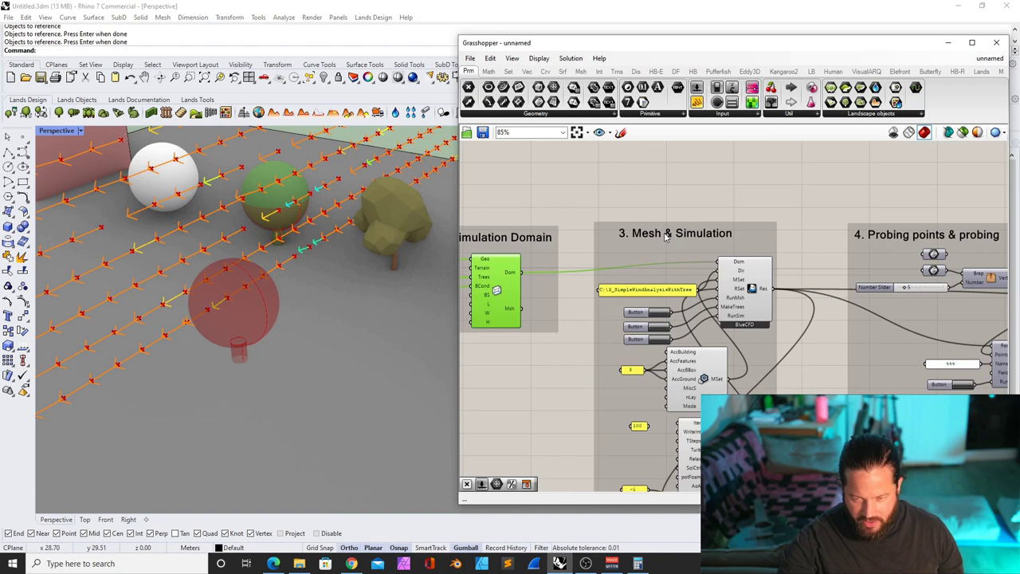
scroll(666, 236, "down", 1)
scroll(718, 283, "up", 2)
left_click(593, 265)
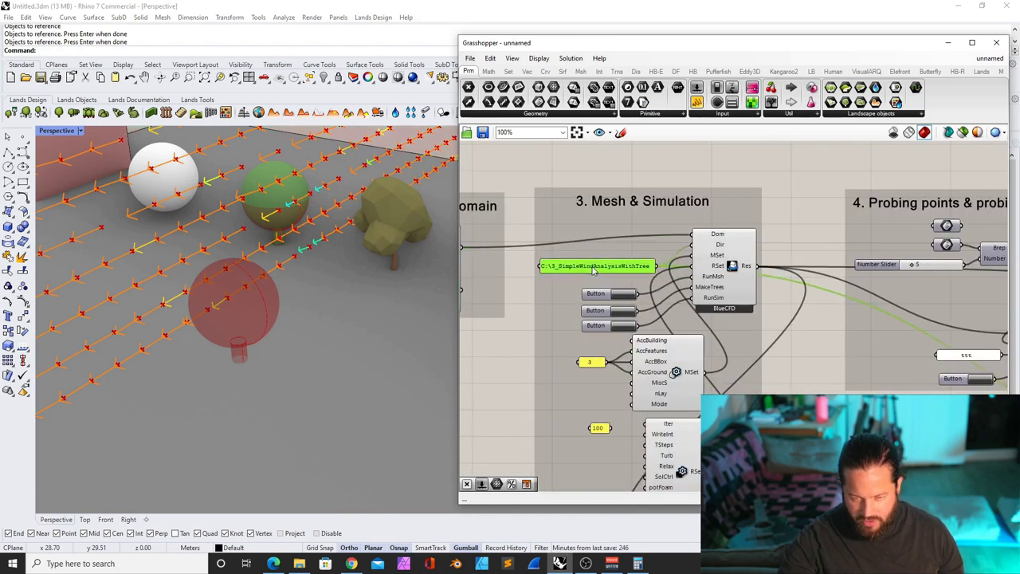
scroll(592, 268, "down", 5)
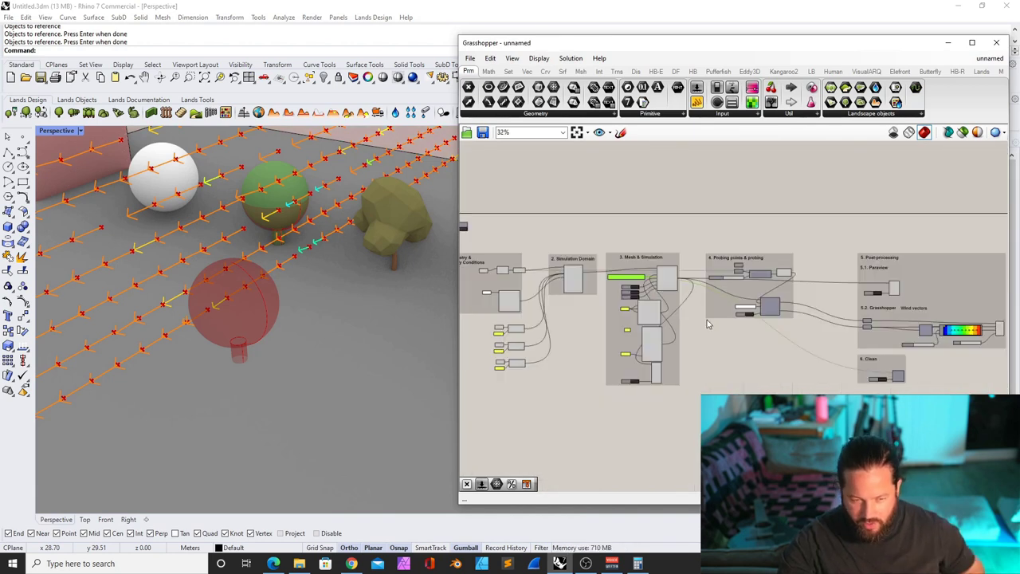
scroll(895, 393, "up", 5)
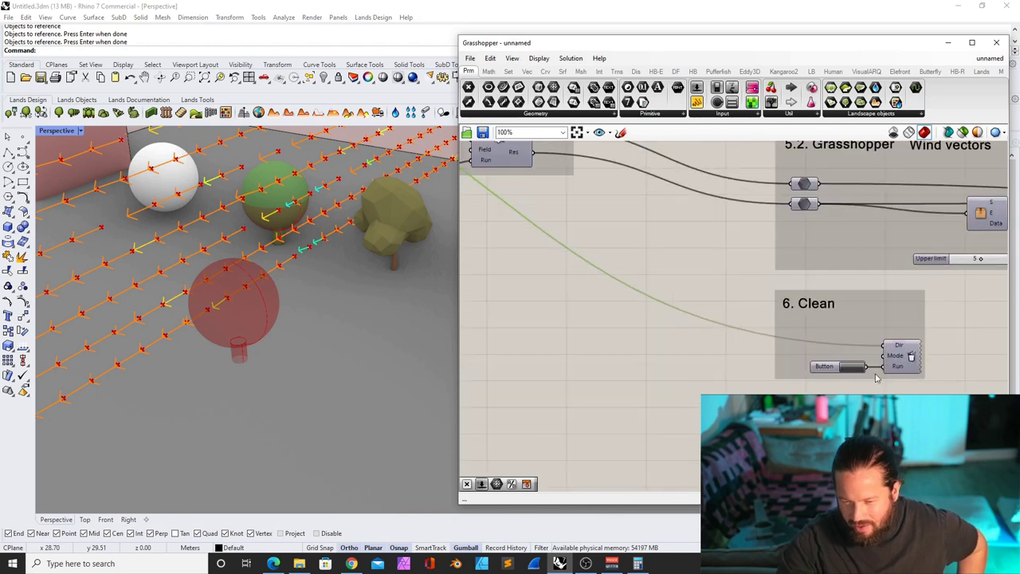
left_click(851, 368)
Examine the probing and post-processing groups, the simulation directory panel and the Clean component after clearing the results
scroll(672, 332, "down", 3)
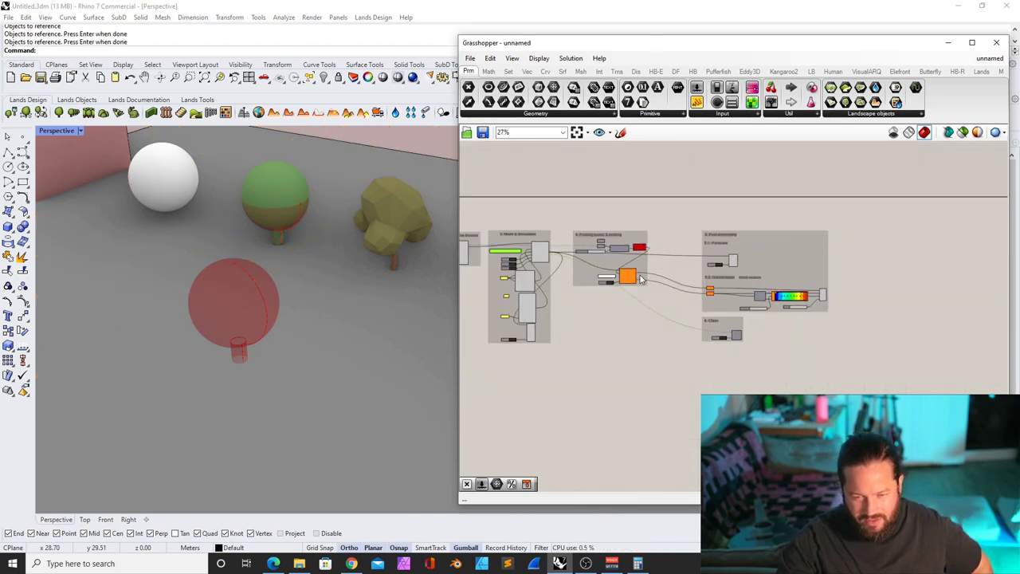
scroll(718, 327, "up", 2)
scroll(717, 330, "down", 2)
scroll(749, 350, "up", 5)
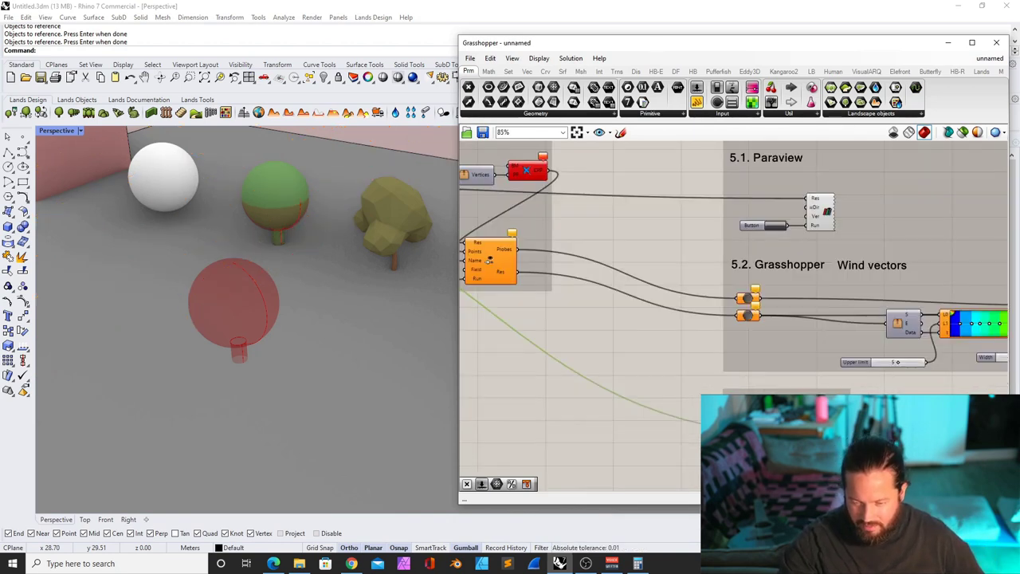
scroll(763, 378, "down", 4)
scroll(805, 386, "up", 4)
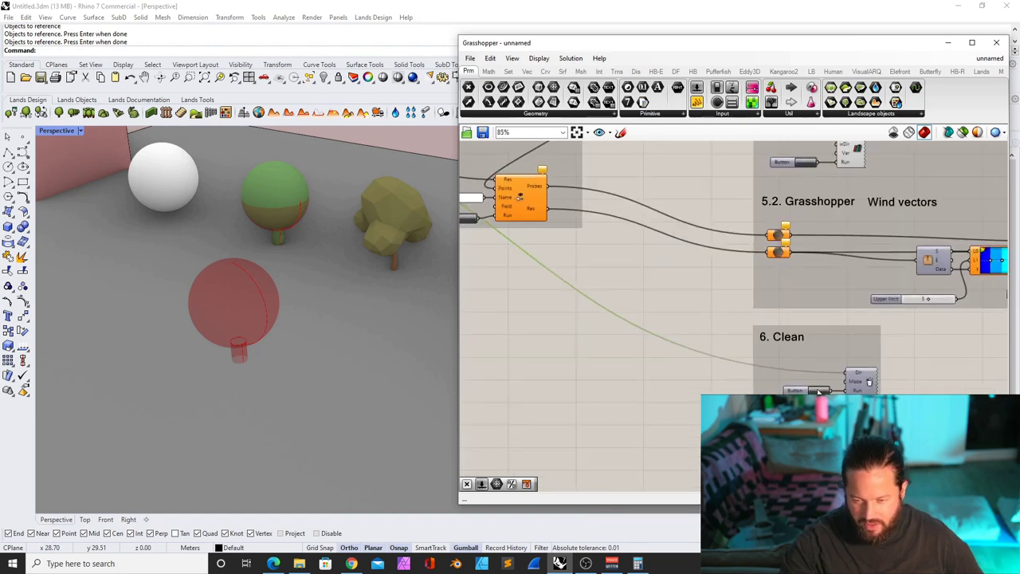
scroll(823, 392, "down", 3)
scroll(670, 247, "up", 4)
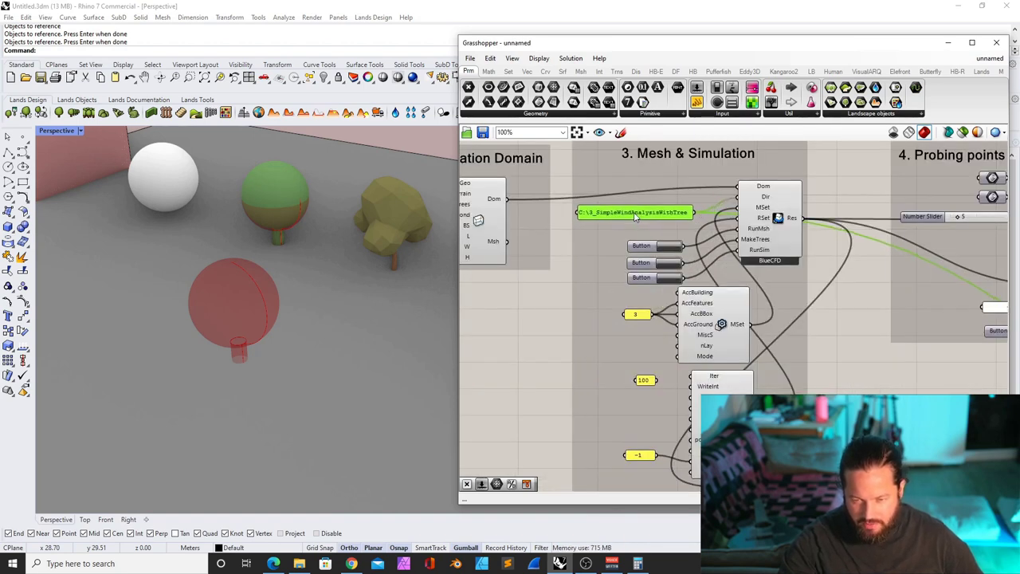
scroll(872, 373, "down", 5)
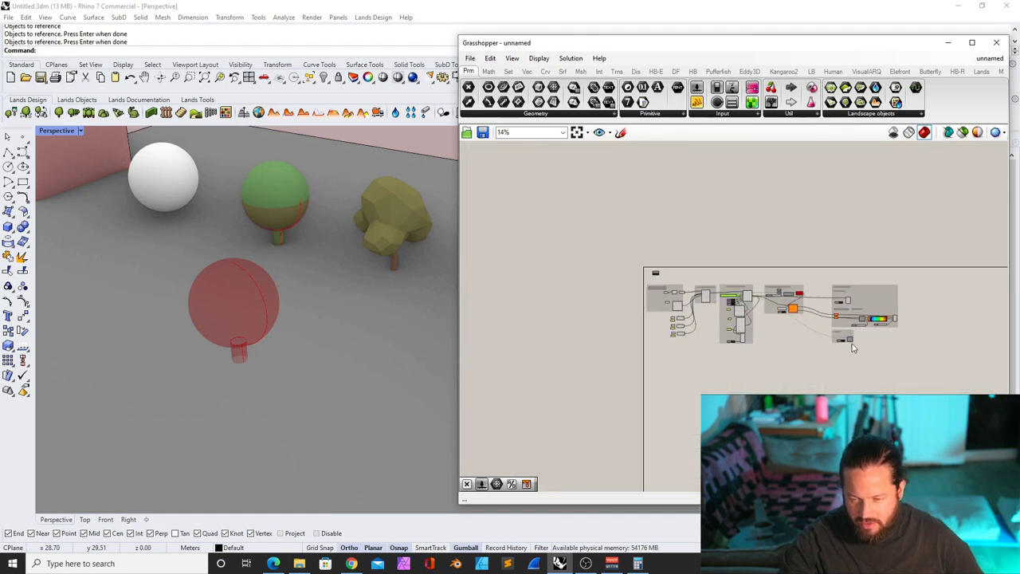
scroll(851, 346, "up", 5)
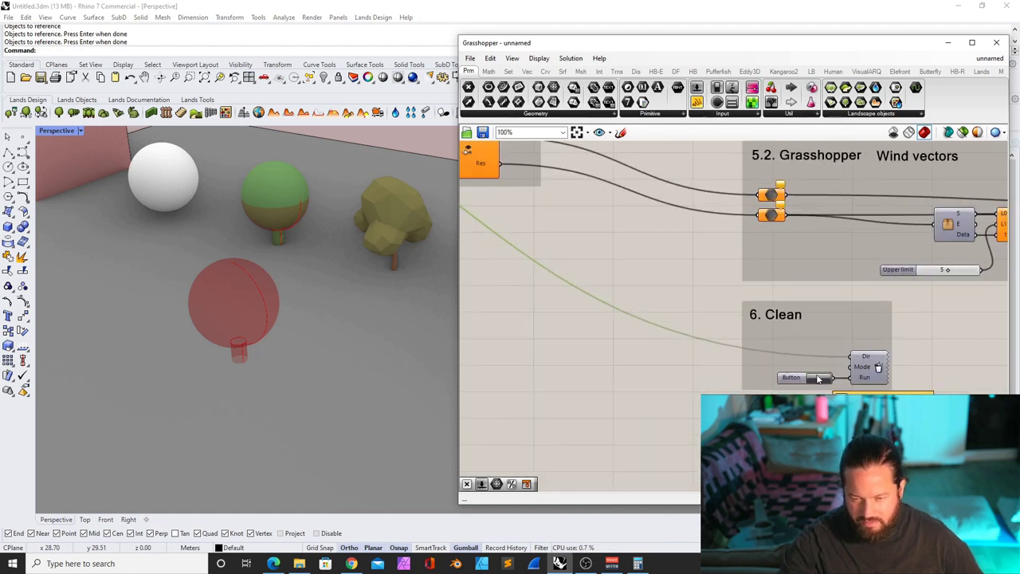
scroll(786, 279, "down", 5)
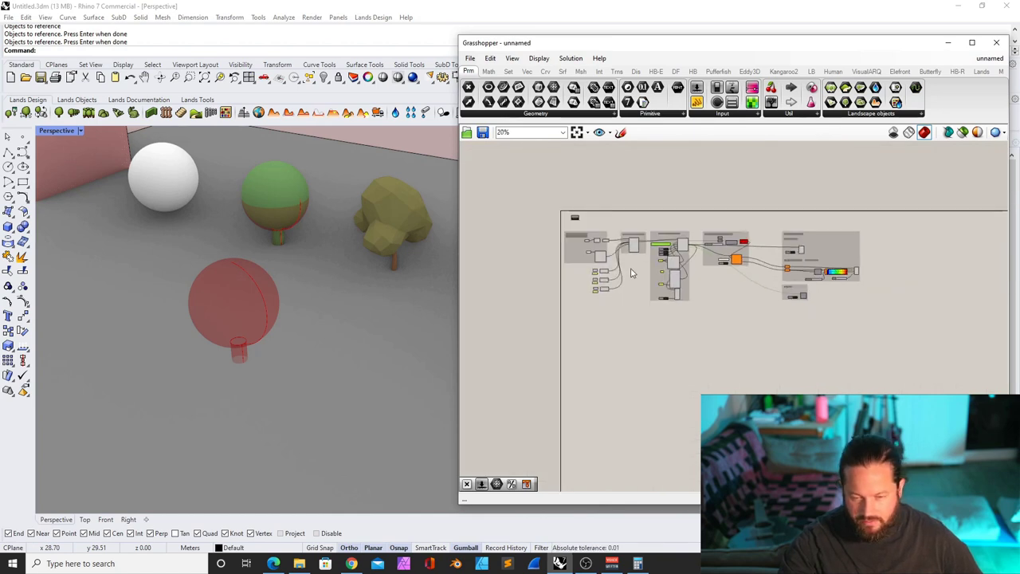
Examine the RunMsh, MakeTrees and RunSim buttons of the Mesh & Simulation group and the geometry inputs for the probing points
scroll(633, 267, "up", 2)
scroll(718, 232, "up", 2)
scroll(689, 250, "up", 3)
scroll(694, 247, "down", 3)
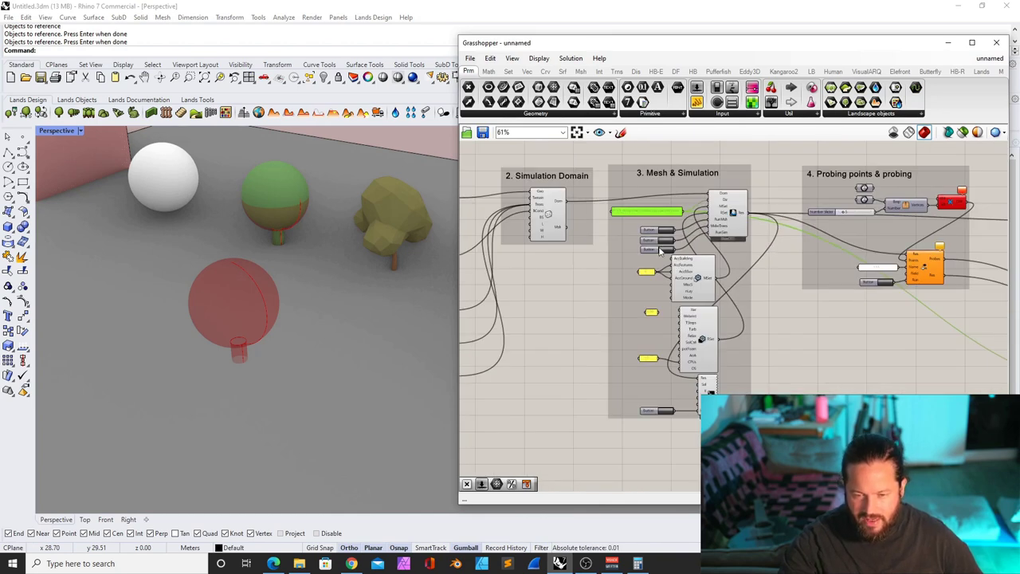
scroll(703, 240, "up", 2)
scroll(652, 216, "up", 4)
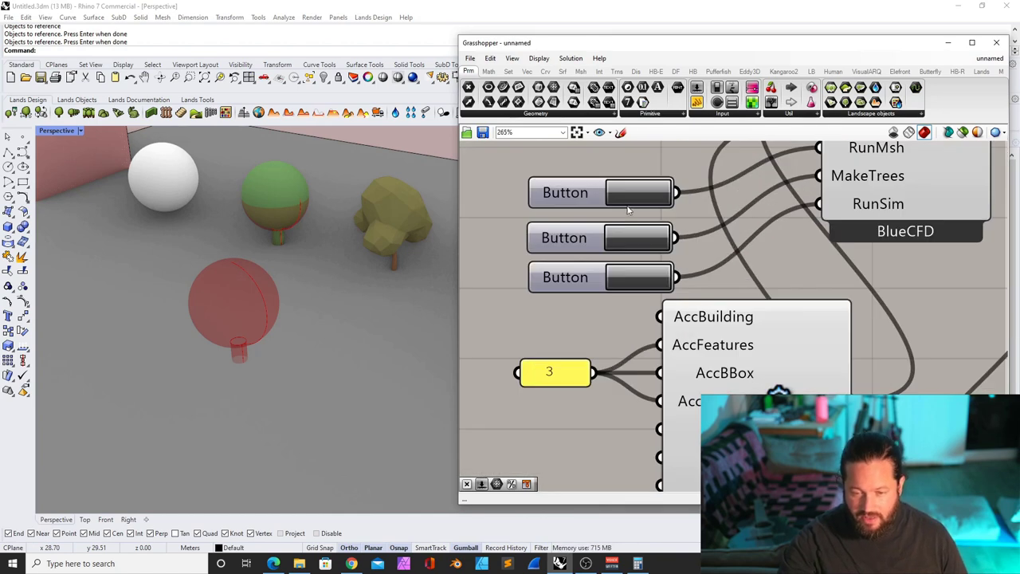
left_click(584, 193)
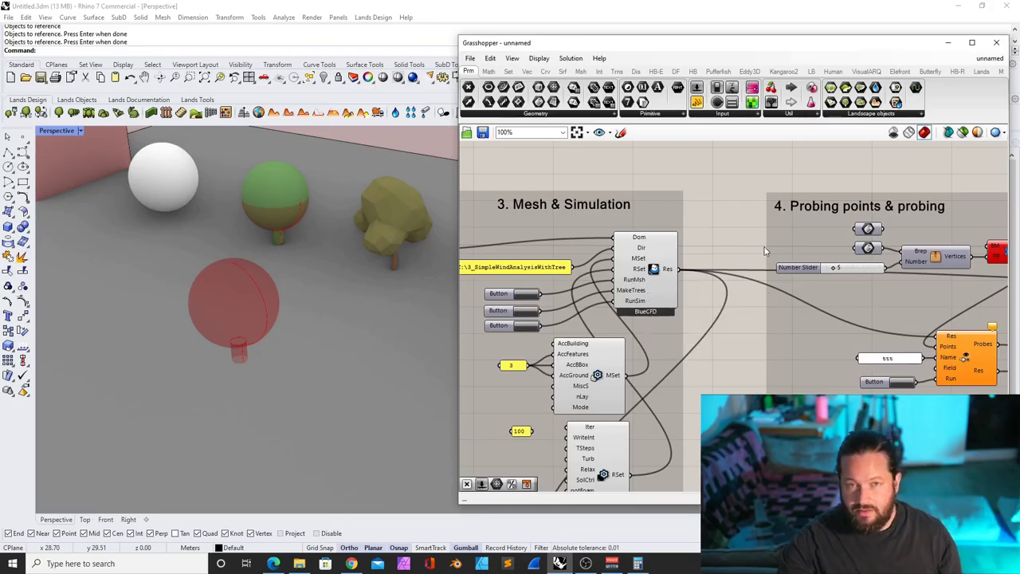
scroll(871, 266, "up", 2)
scroll(762, 220, "down", 3)
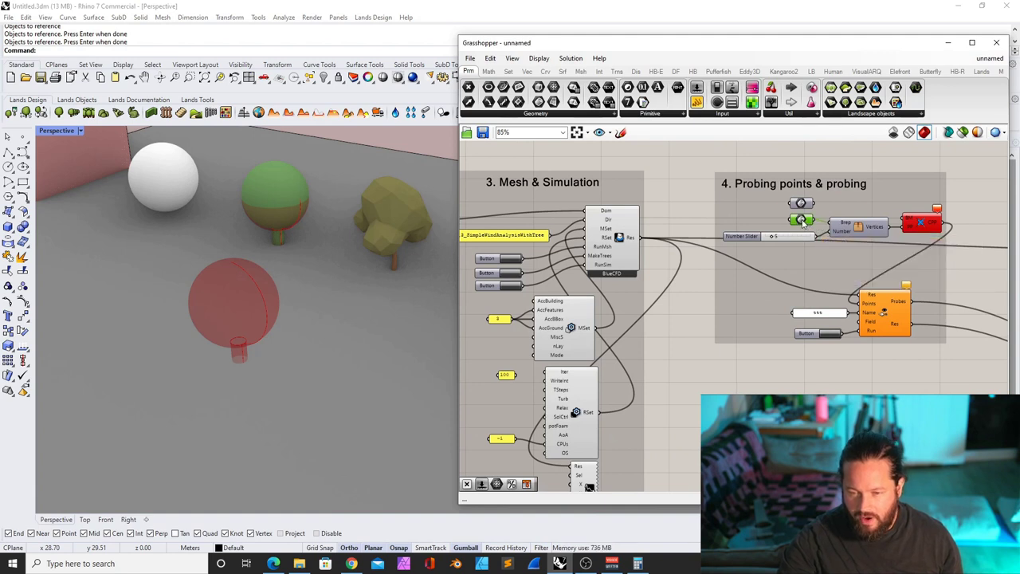
scroll(550, 279, "up", 4)
left_click(563, 286)
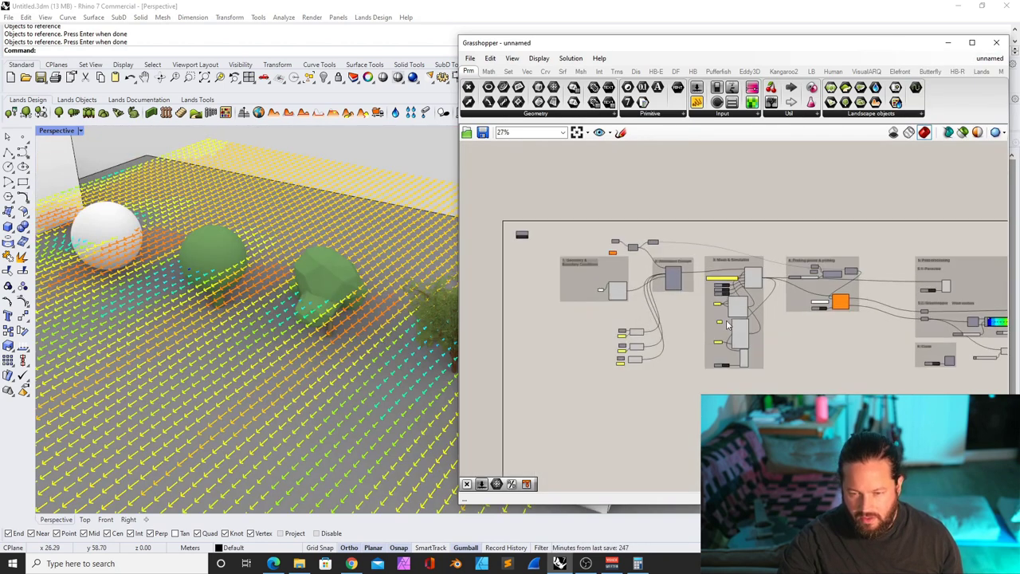
Examine the panel feeding the mesh accuracy inputs and the number slider controlling the probing points
scroll(759, 274, "up", 3)
scroll(638, 363, "up", 3)
left_click(644, 319)
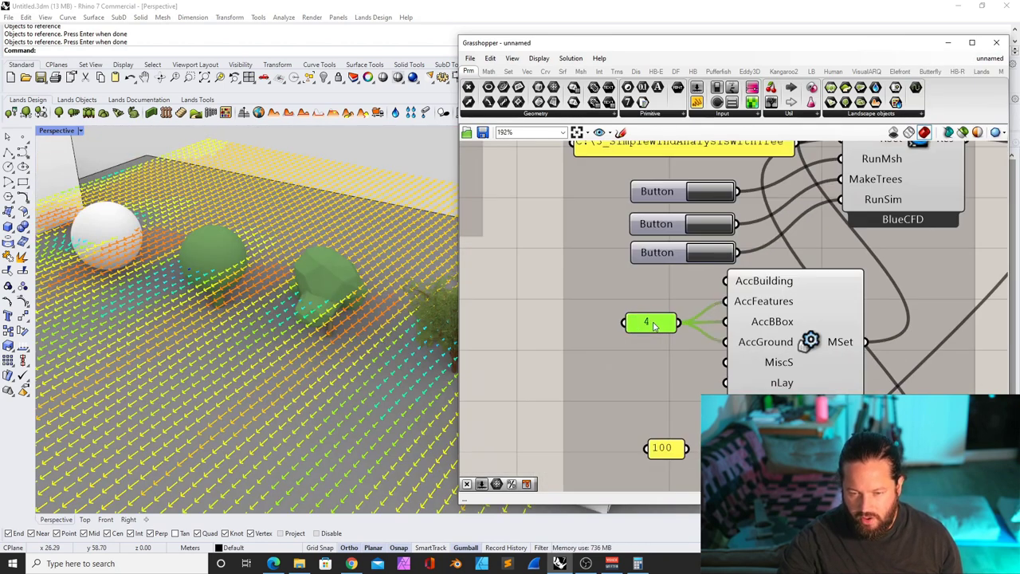
scroll(646, 304, "down", 5)
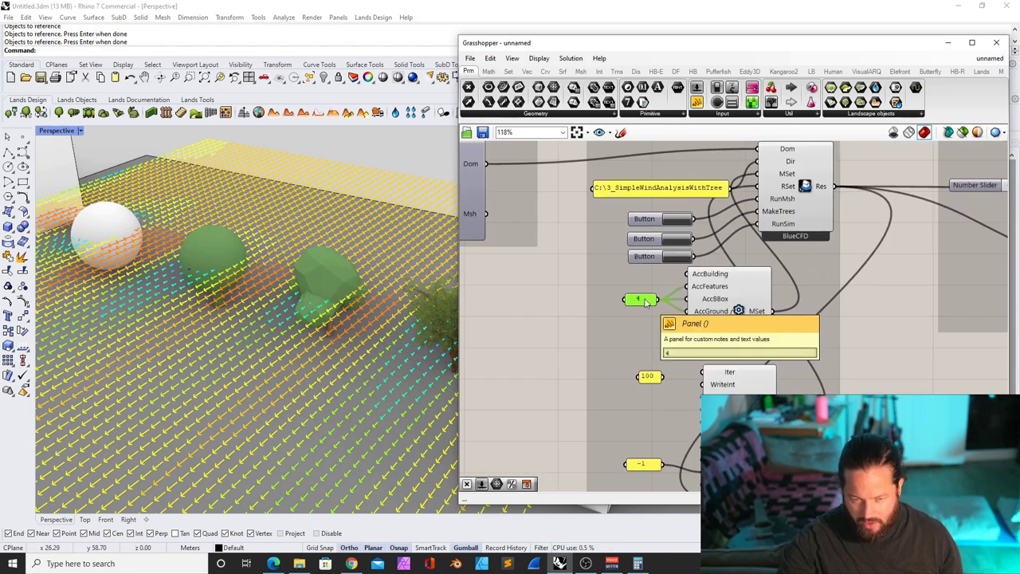
scroll(734, 292, "up", 1)
scroll(797, 255, "up", 3)
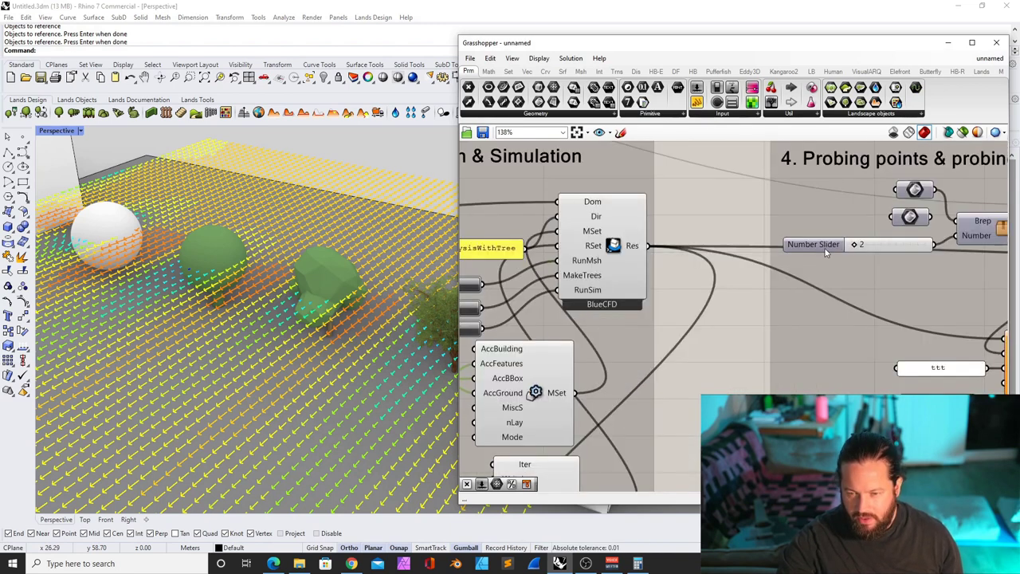
Examine the probing points' number slider, the warning on the probing component and the wind vectors around the trees
left_click(848, 248)
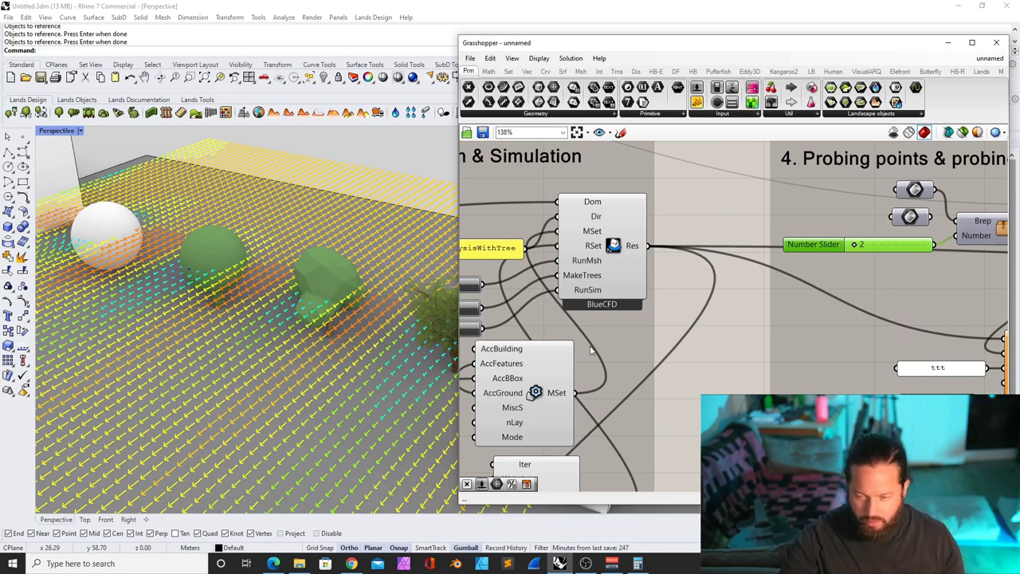
scroll(591, 351, "down", 2)
scroll(852, 304, "up", 4)
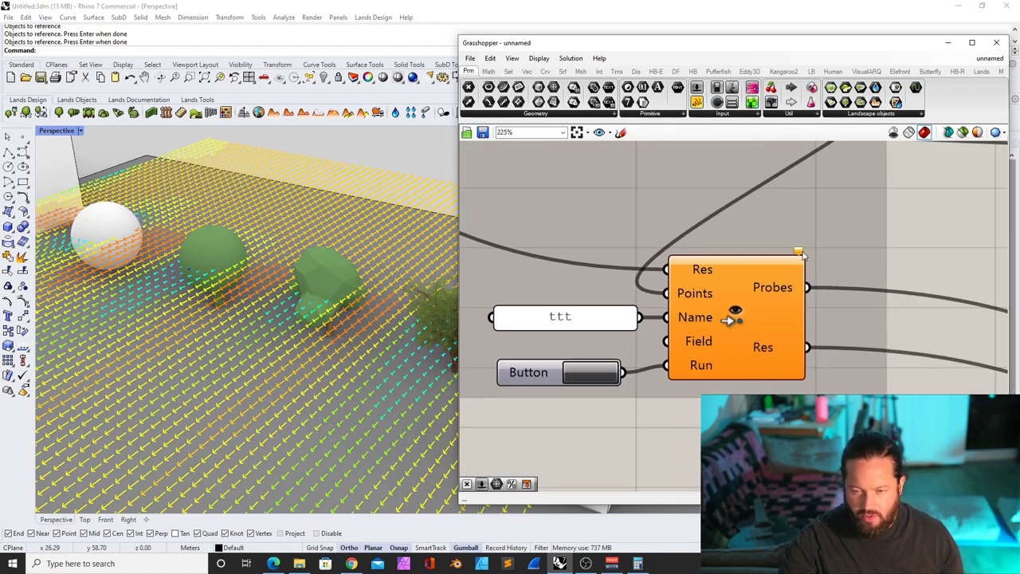
mouse_move(803, 255)
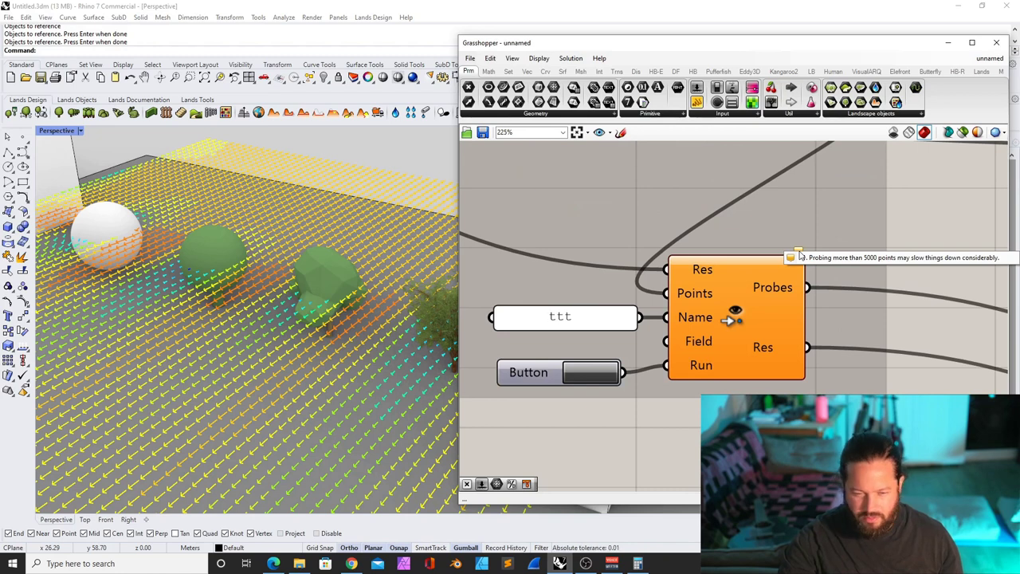
scroll(311, 302, "down", 9)
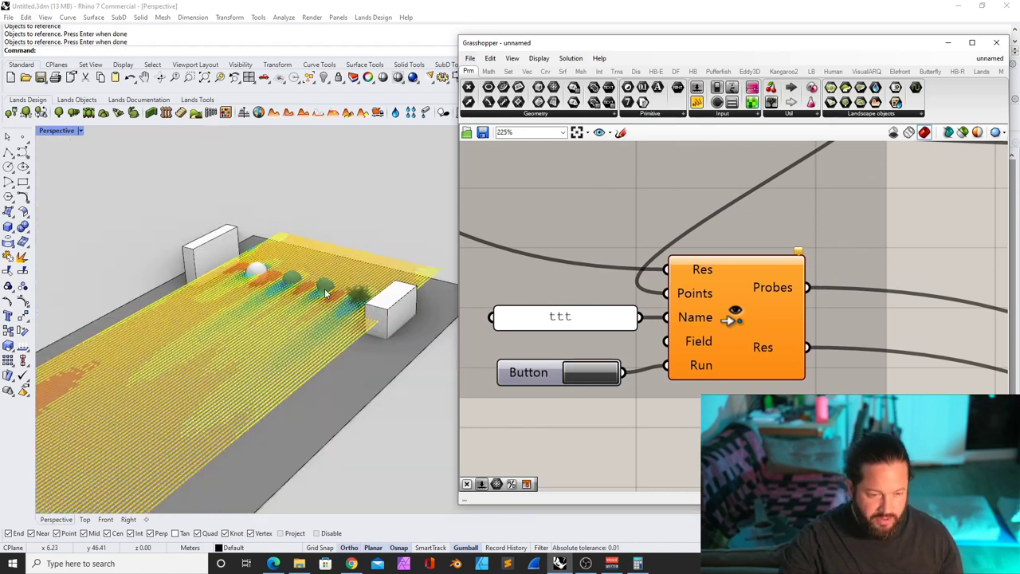
scroll(313, 300, "up", 6)
scroll(803, 357, "down", 6)
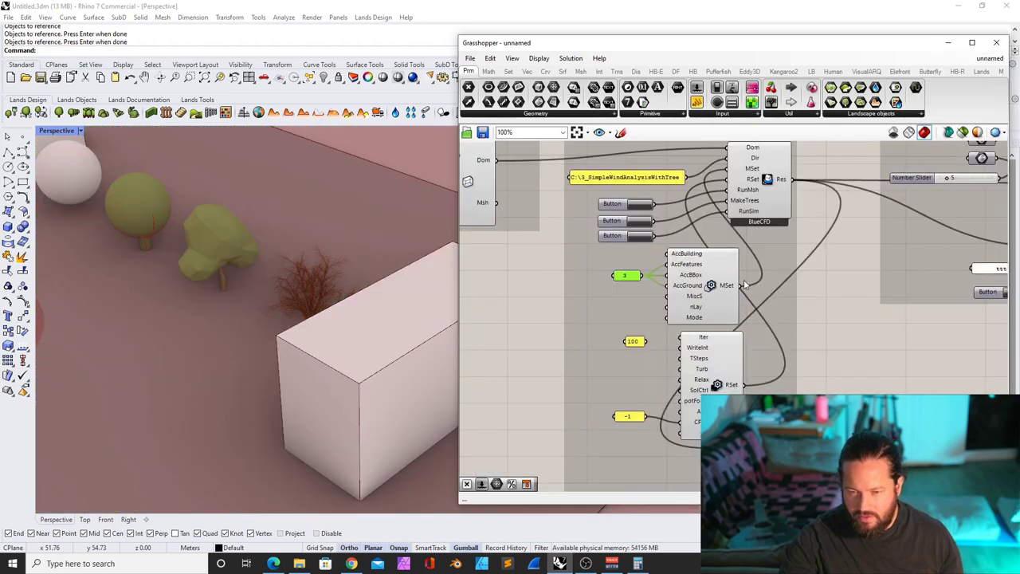
Examine the two Brep parameters in the probing group and the component that generates the point vertices
scroll(744, 285, "down", 3)
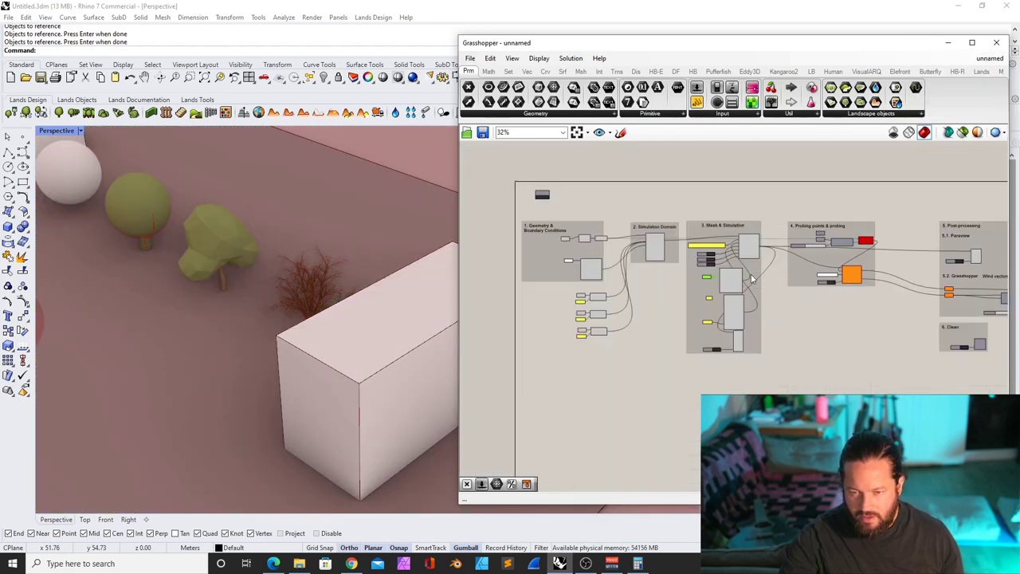
scroll(811, 201, "up", 5)
left_click(809, 237)
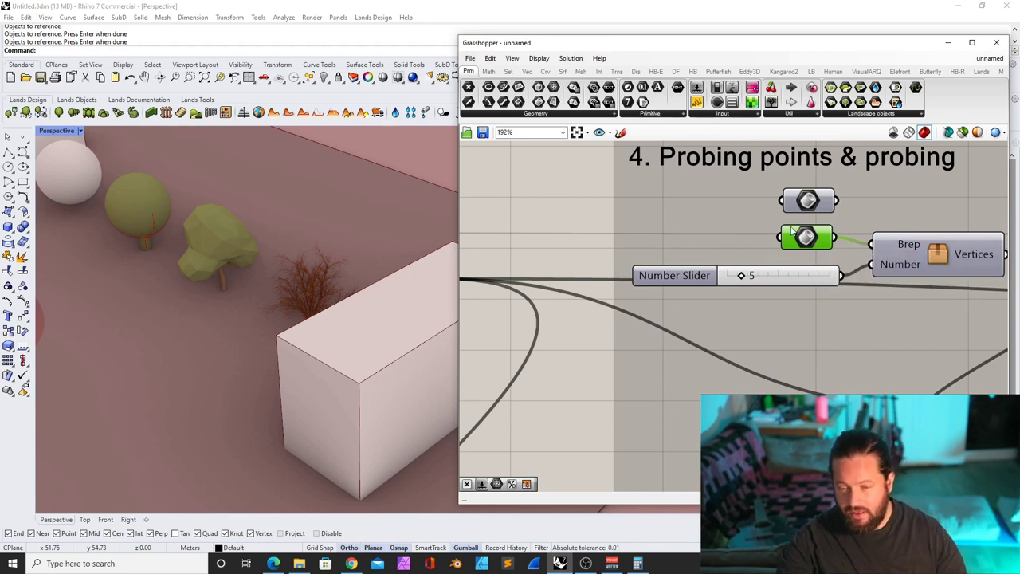
right_click_drag(877, 231, 819, 234)
scroll(758, 158, "down", 4)
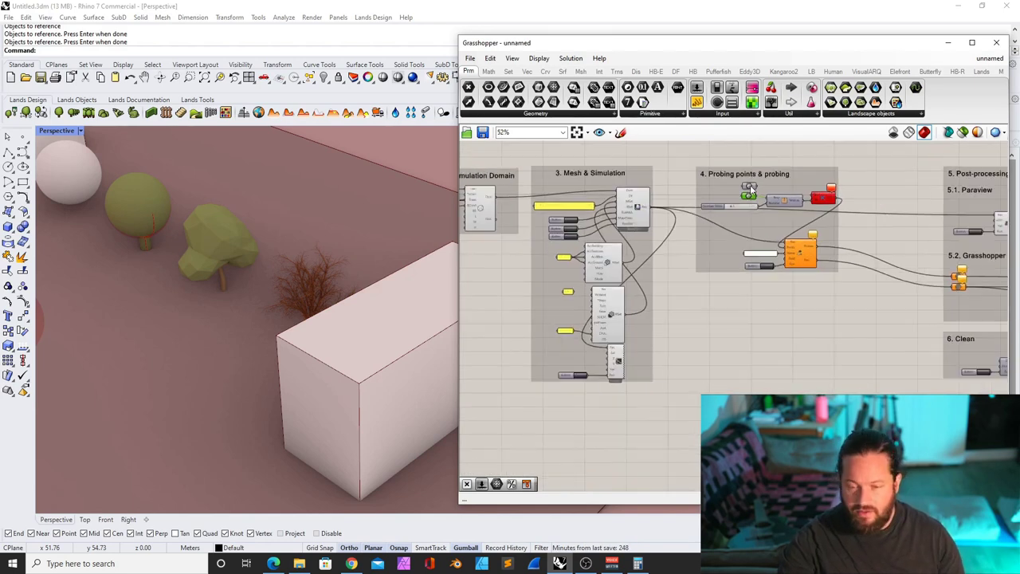
scroll(753, 192, "up", 3)
scroll(746, 209, "down", 2)
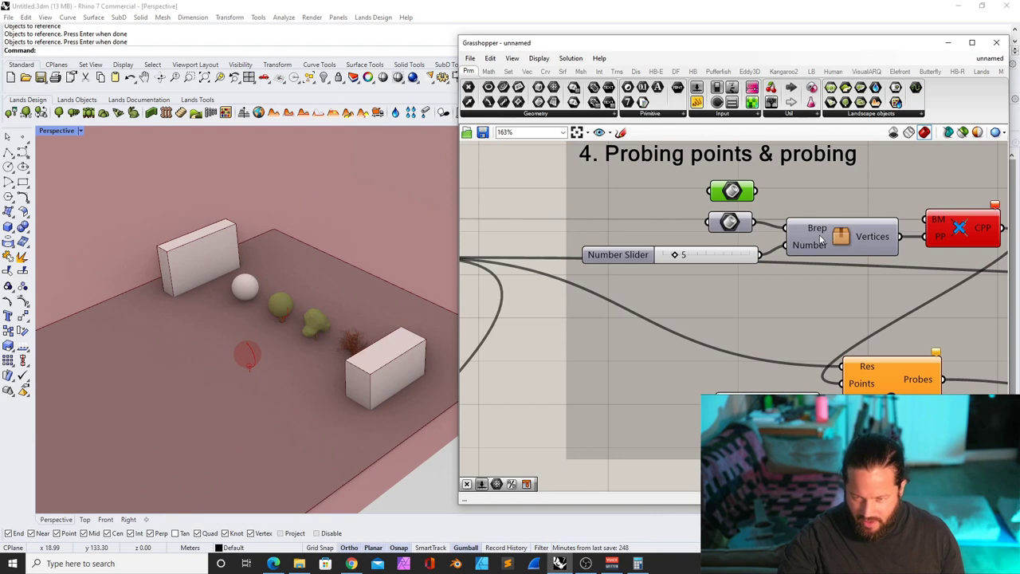
left_click(821, 239)
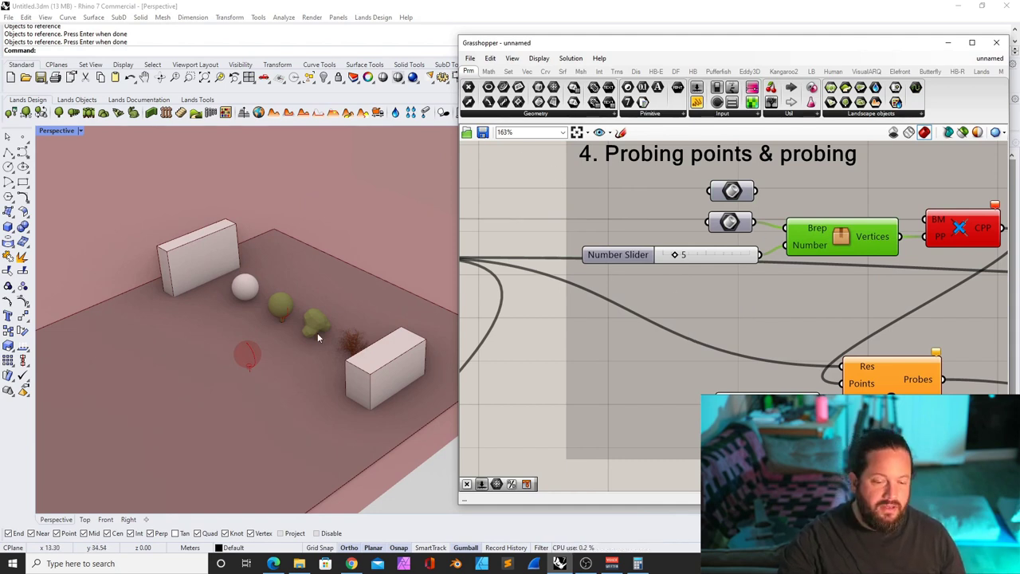
Reference the large box in the uppermost Brep parameter with its preview off, and hide the box in the Rhino viewport
scroll(283, 312, "up", 5)
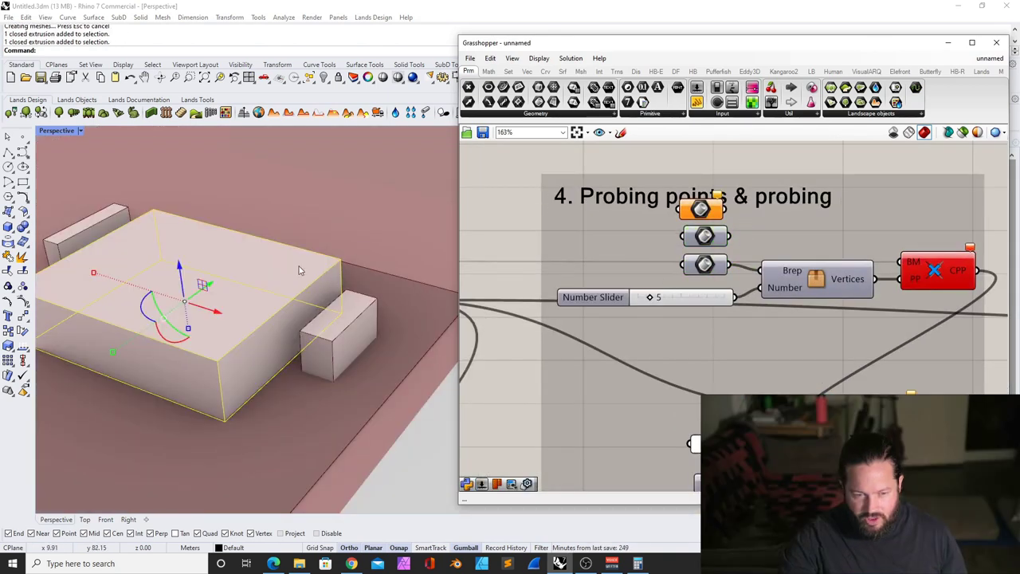
left_click(358, 247)
left_click(344, 259)
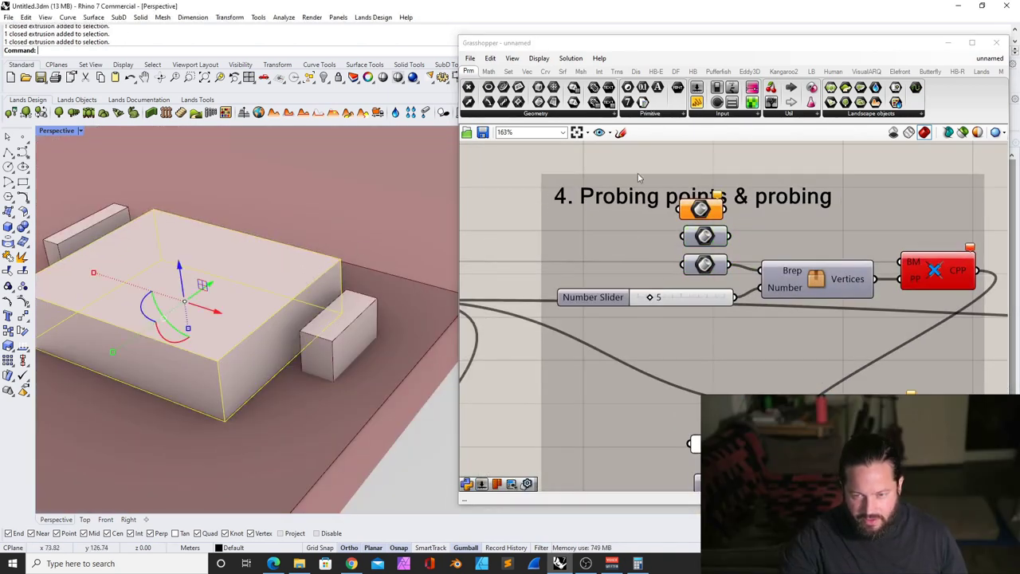
right_click(699, 209)
left_click(725, 228)
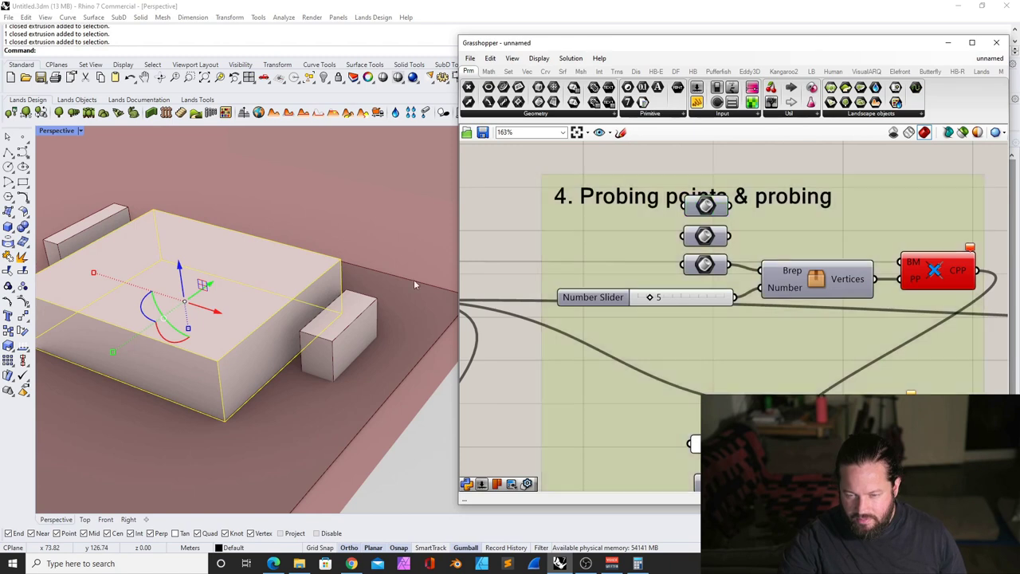
left_click(334, 235)
left_click(297, 251)
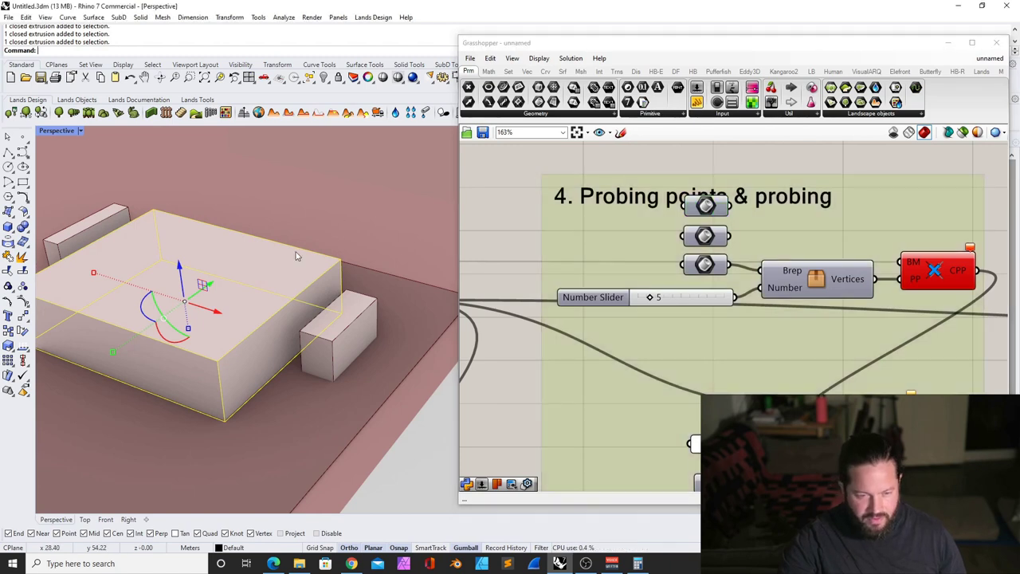
left_click(323, 78)
Turn on the preview of the middle Brep parameter and inspect its horizontal plane within the simulation domain
right_click(705, 235)
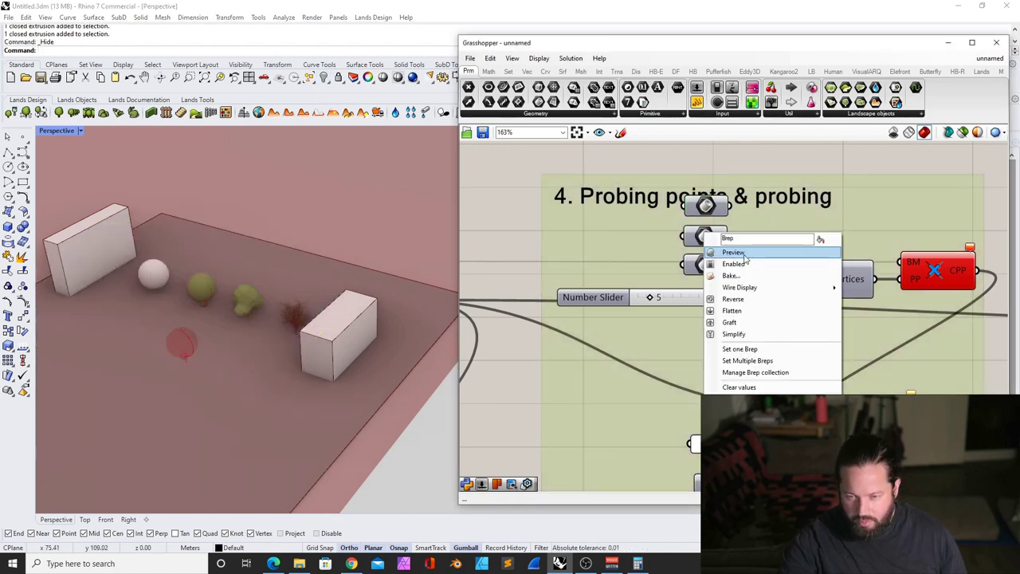
left_click(746, 257)
scroll(405, 254, "down", 12)
right_click_drag(382, 290, 344, 253)
left_click(387, 316)
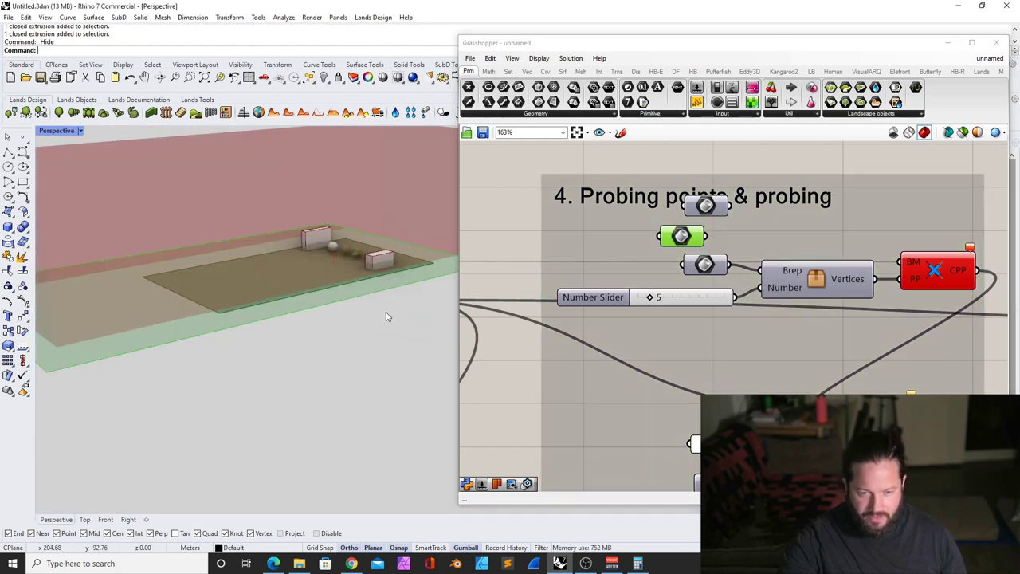
scroll(375, 271, "down", 5)
right_click_drag(362, 247, 329, 303)
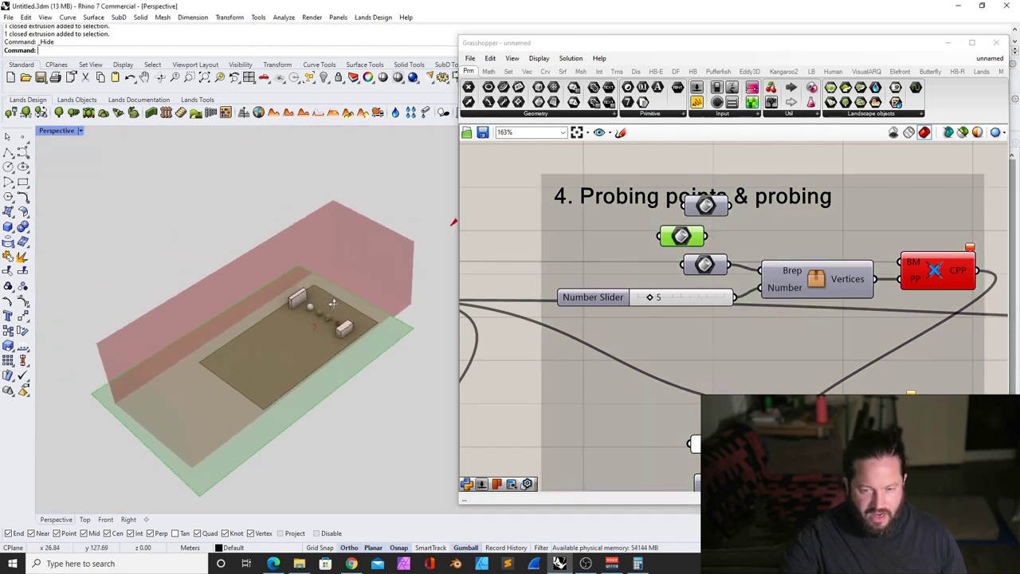
scroll(337, 311, "up", 8)
scroll(337, 311, "down", 4)
right_click_drag(318, 268, 380, 295)
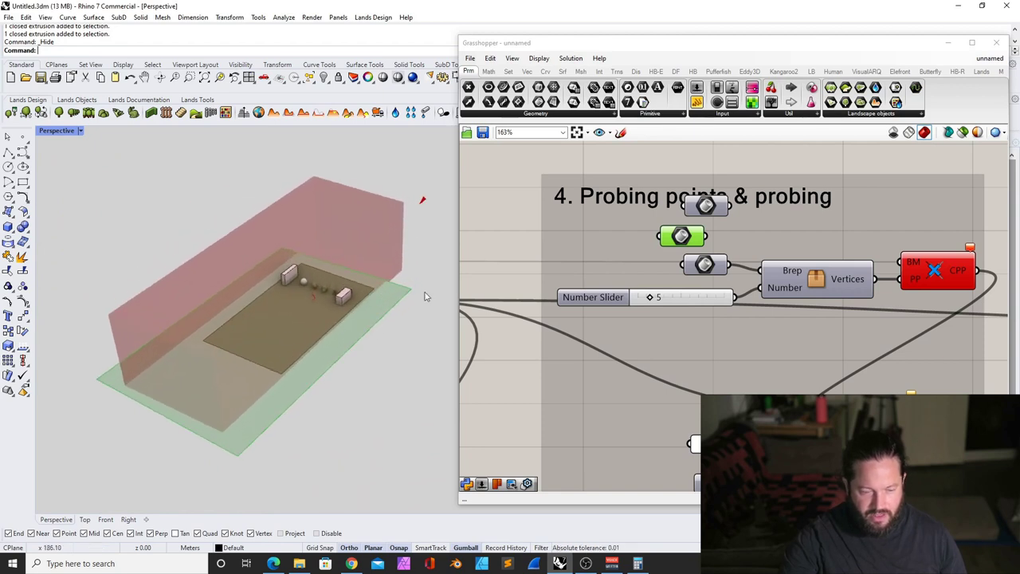
scroll(707, 231, "up", 2)
scroll(327, 295, "up", 3)
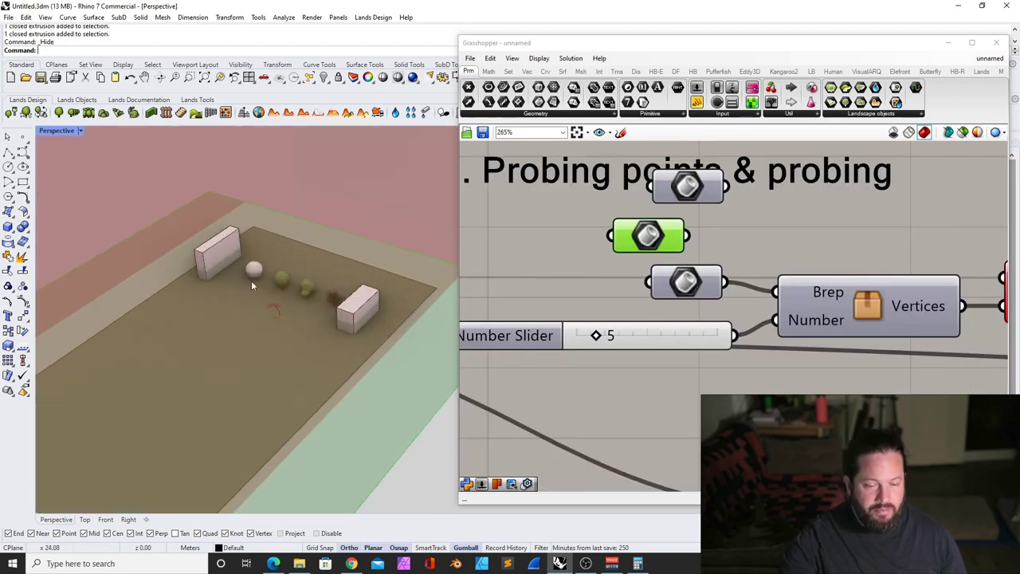
Create a four-corner surface on the half of the ground with the buildings and trees, and raise it above the ground
left_click(14, 214)
scroll(260, 233, "up", 4)
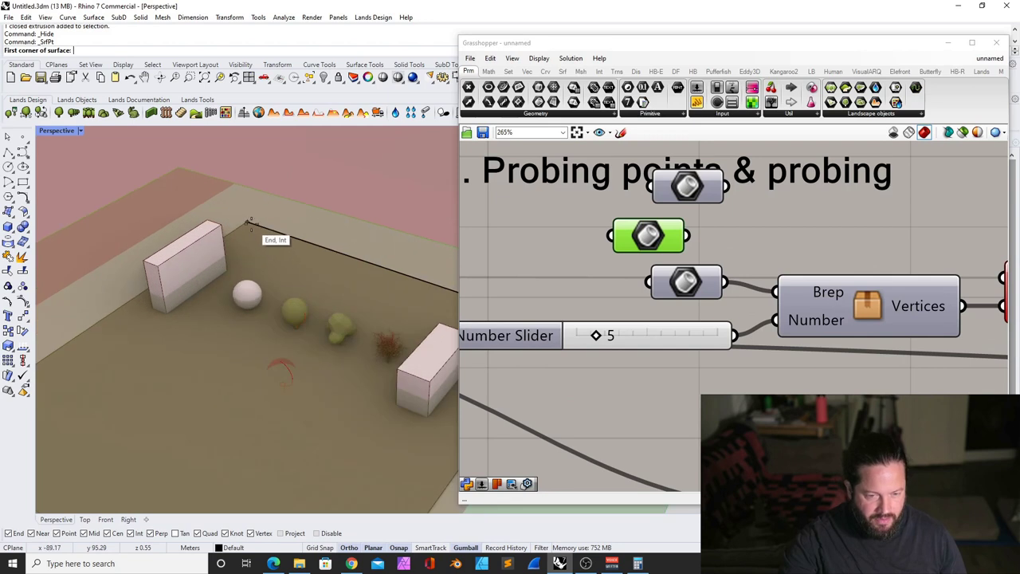
left_click(248, 222)
scroll(244, 240, "down", 6)
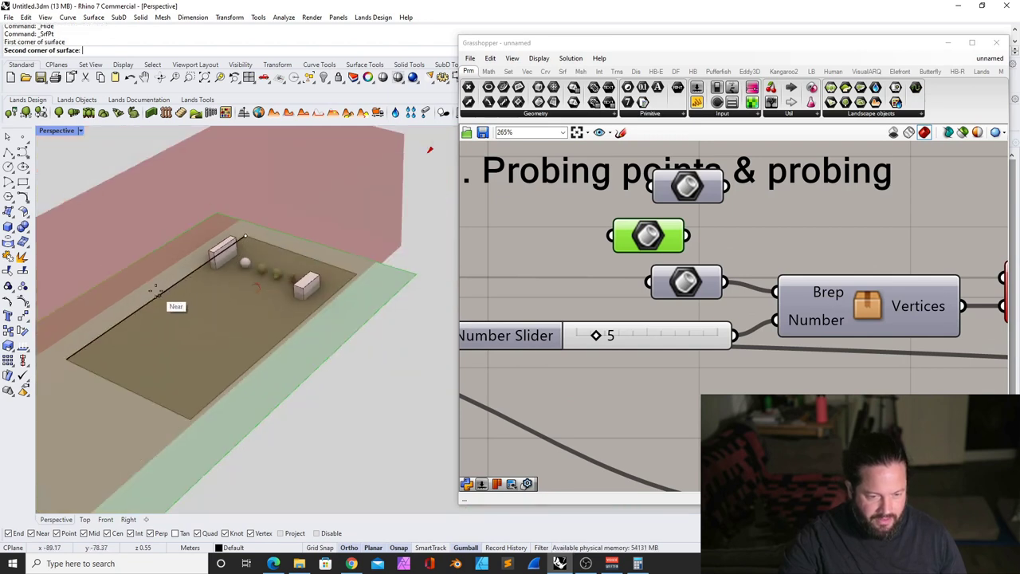
left_click(159, 295)
left_click(276, 342)
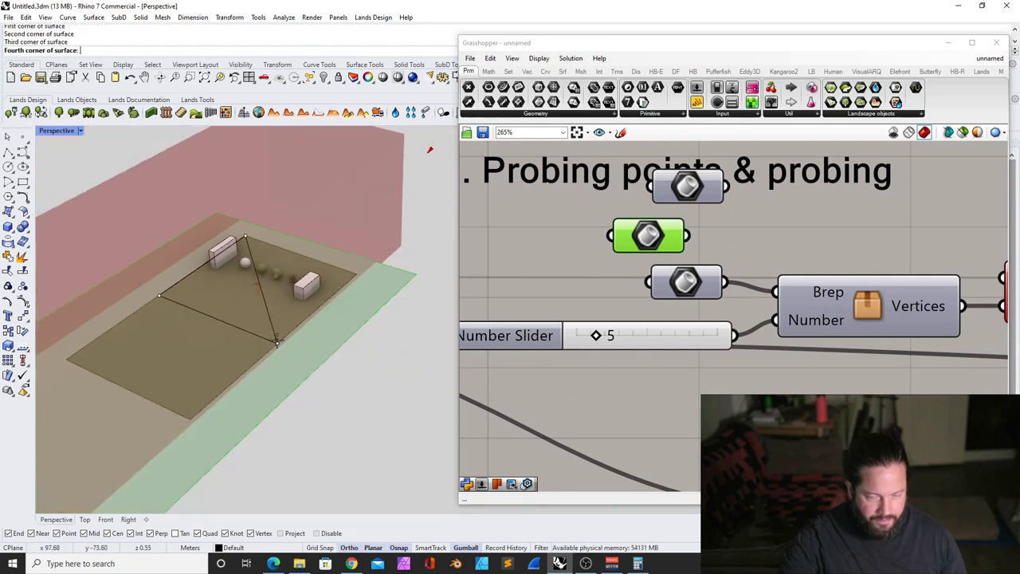
left_click(354, 275)
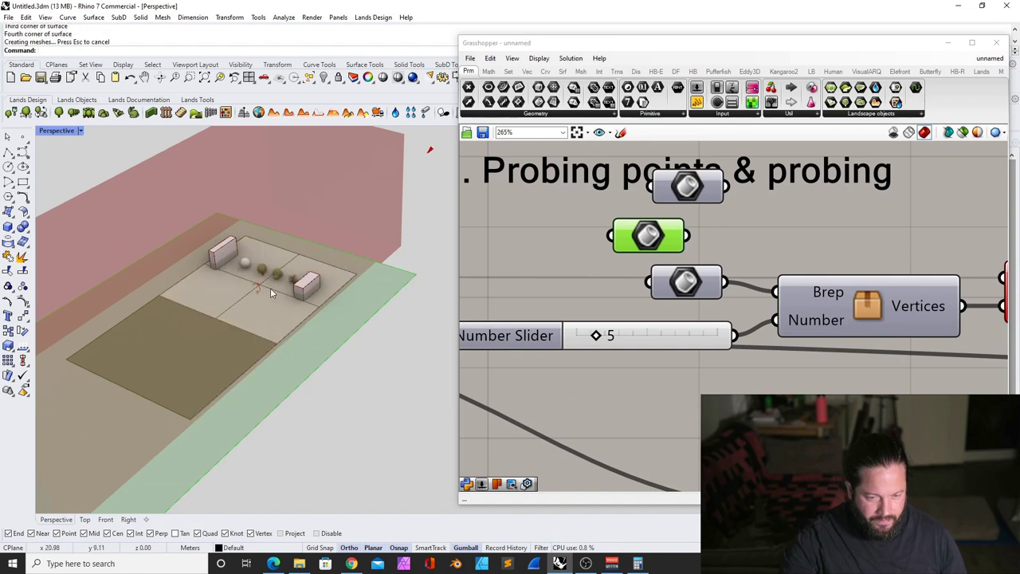
left_click(293, 266)
left_click(340, 301)
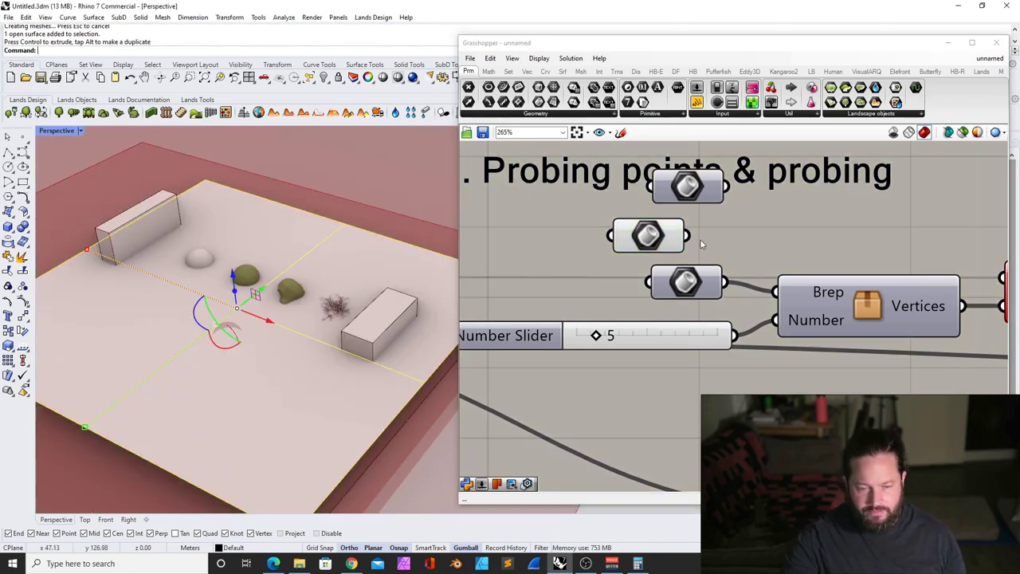
Reference the raised surface in the middle Brep parameter and hide the original surface in the Rhino viewport
scroll(348, 236, "down", 7)
key("Escape")
scroll(354, 217, "up", 8)
left_click(349, 237)
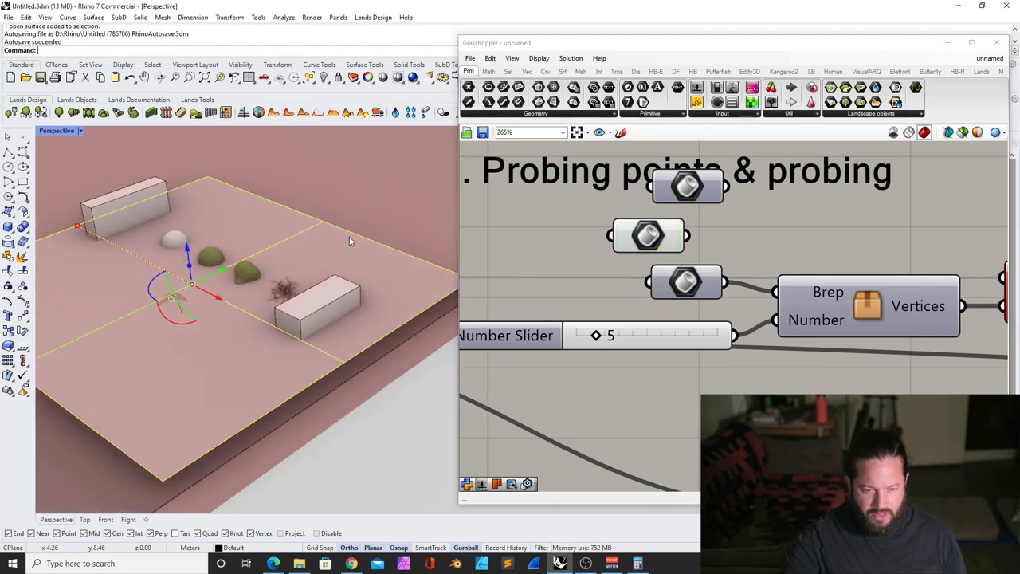
left_click(324, 78)
Turn on the preview of the lowest Brep parameter and inspect its vertical plane among the buildings and trees
left_click(686, 282)
right_click(686, 281)
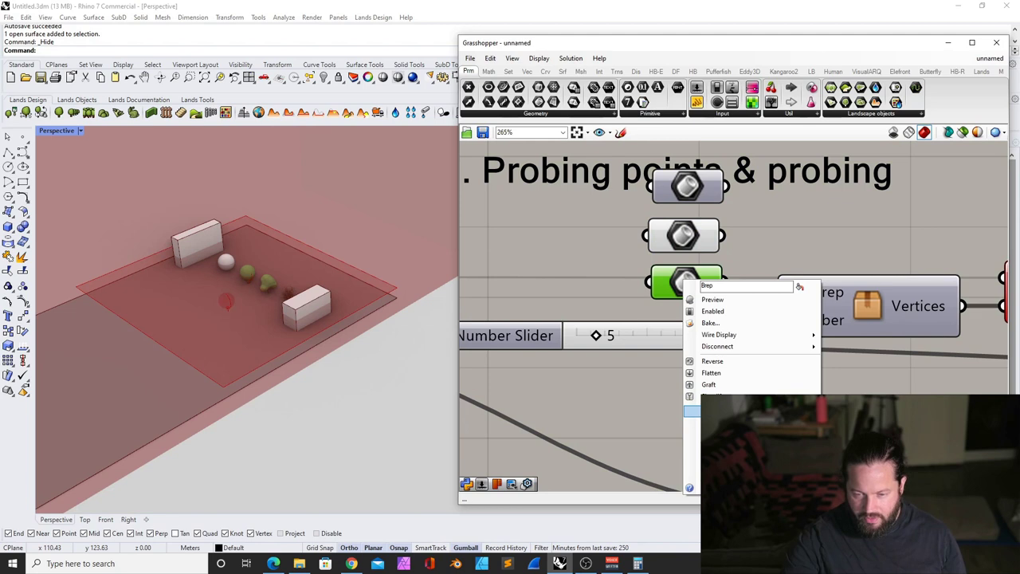
left_click(731, 300)
scroll(303, 292, "down", 5)
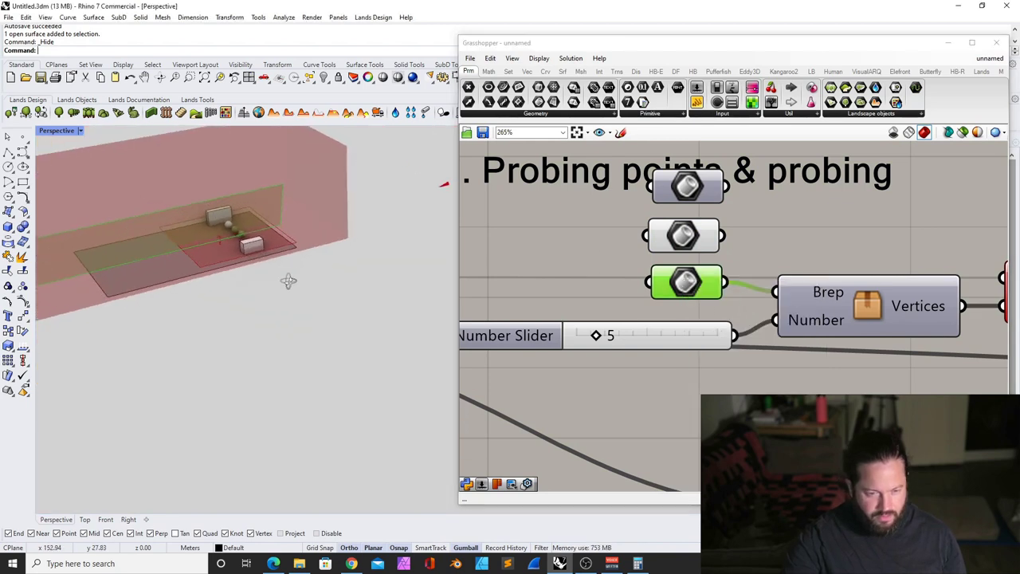
scroll(674, 348, "down", 3)
scroll(717, 339, "up", 3)
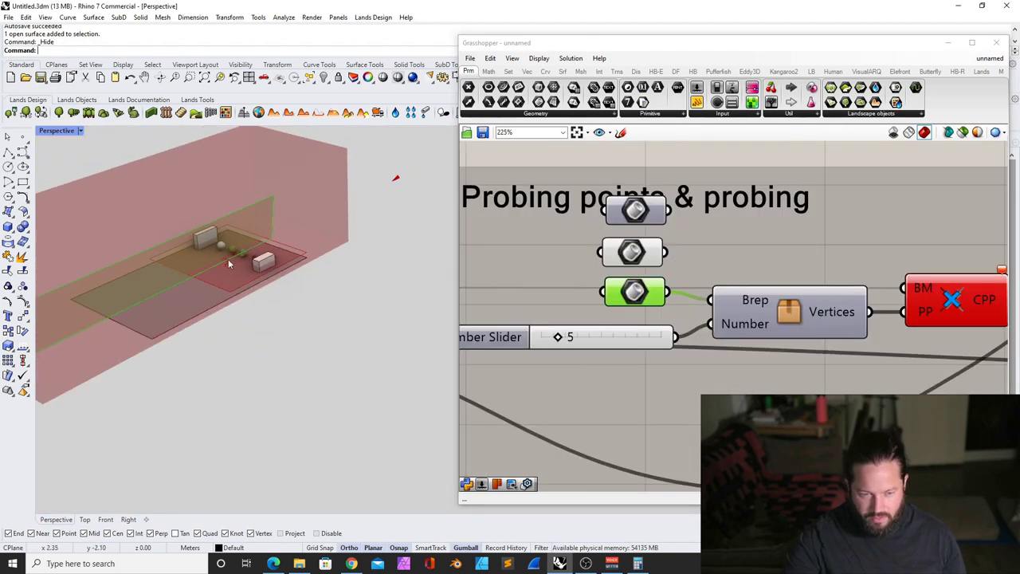
right_click_drag(228, 259, 253, 212)
scroll(253, 230, "up", 10)
scroll(289, 222, "down", 5)
right_click_drag(250, 176, 261, 262)
scroll(243, 253, "up", 9)
scroll(266, 249, "down", 8)
scroll(227, 258, "up", 5)
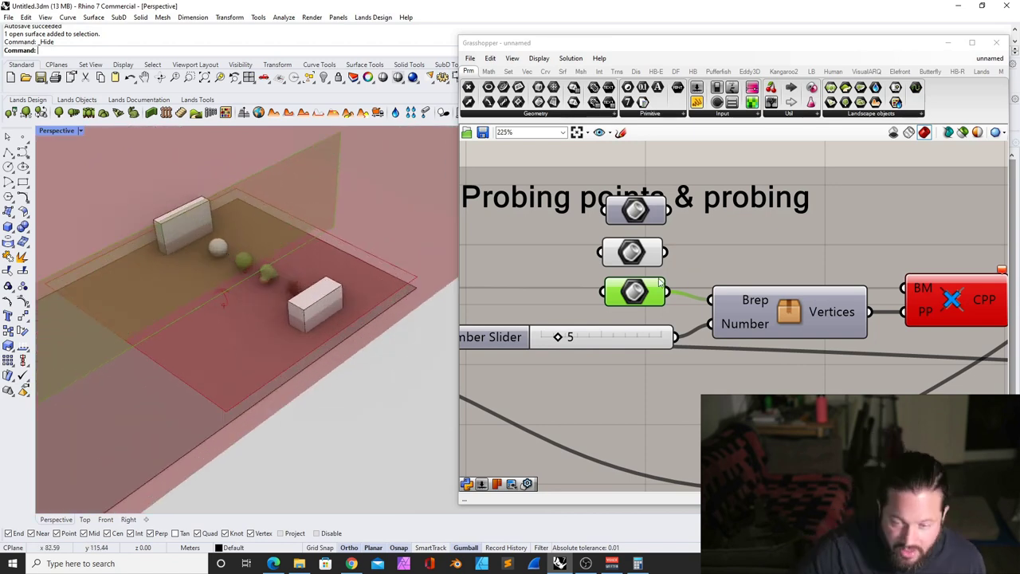
Turn on the preview of the Vertices component and inspect the probing points on the vertical plane
scroll(753, 254, "up", 2)
right_click(811, 322)
left_click(840, 341)
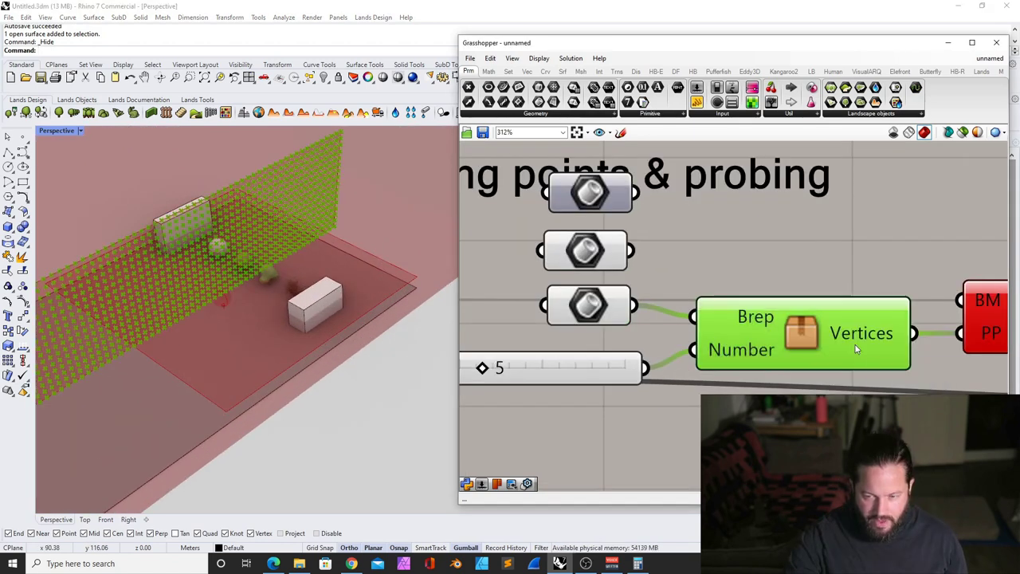
scroll(260, 223, "up", 6)
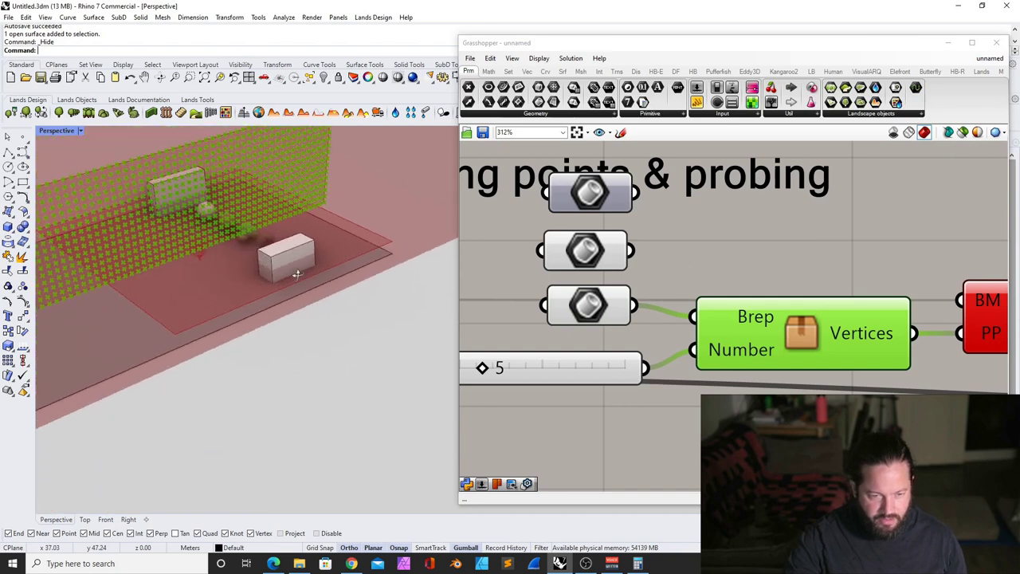
scroll(271, 231, "down", 1)
scroll(305, 315, "down", 8)
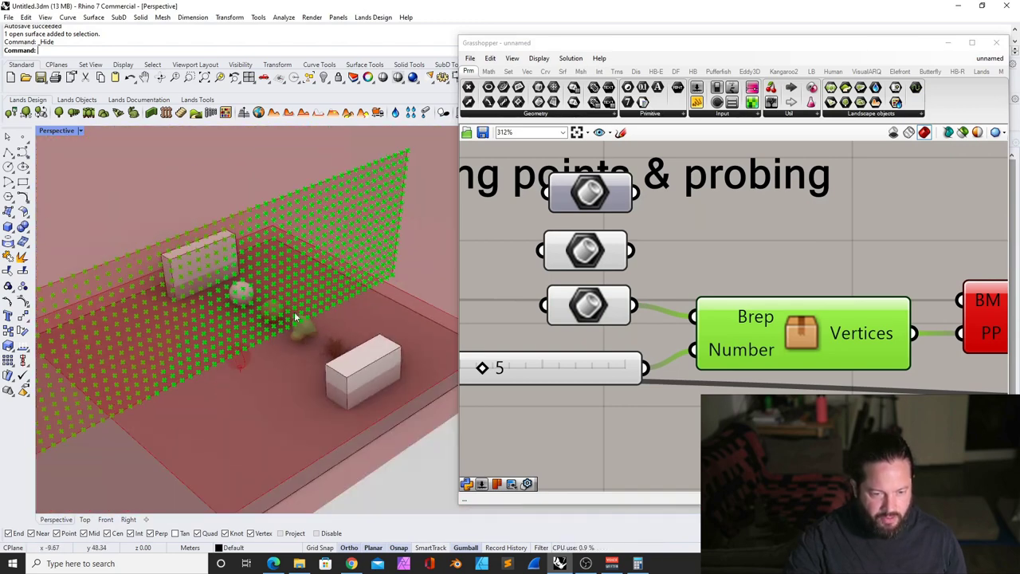
right_click_drag(305, 315, 284, 277)
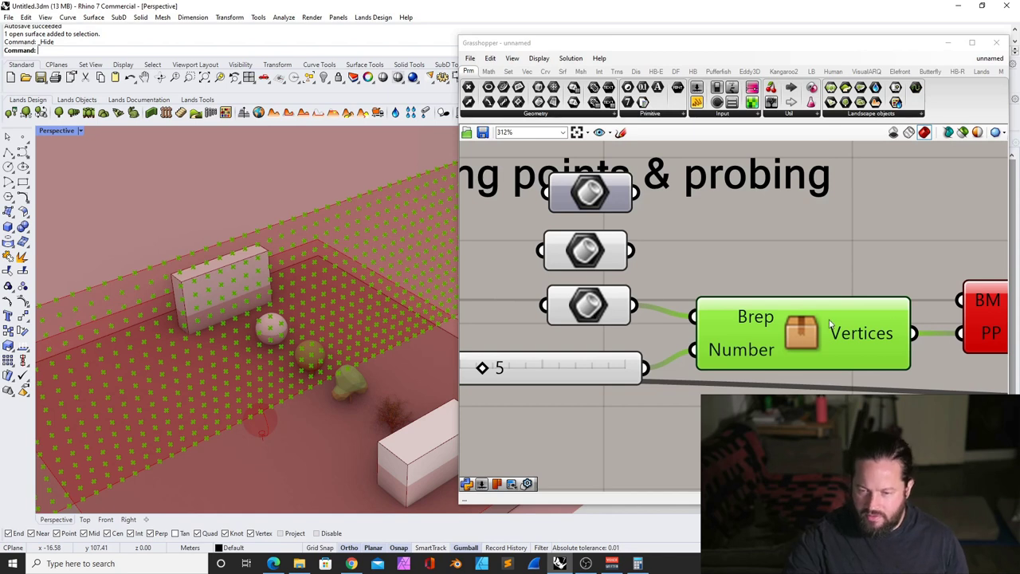
Connect the middle Brep parameter to the Vertices component's Brep input and inspect the probing points on the horizontal surface
left_click_drag(692, 316, 631, 251)
scroll(343, 286, "down", 5)
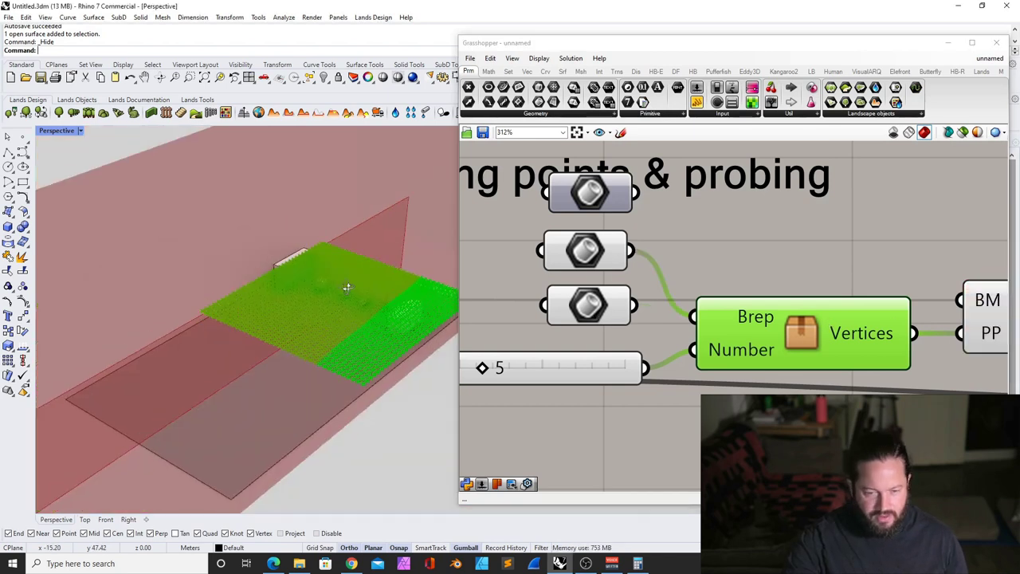
right_click_drag(346, 287, 412, 329)
scroll(412, 329, "up", 5)
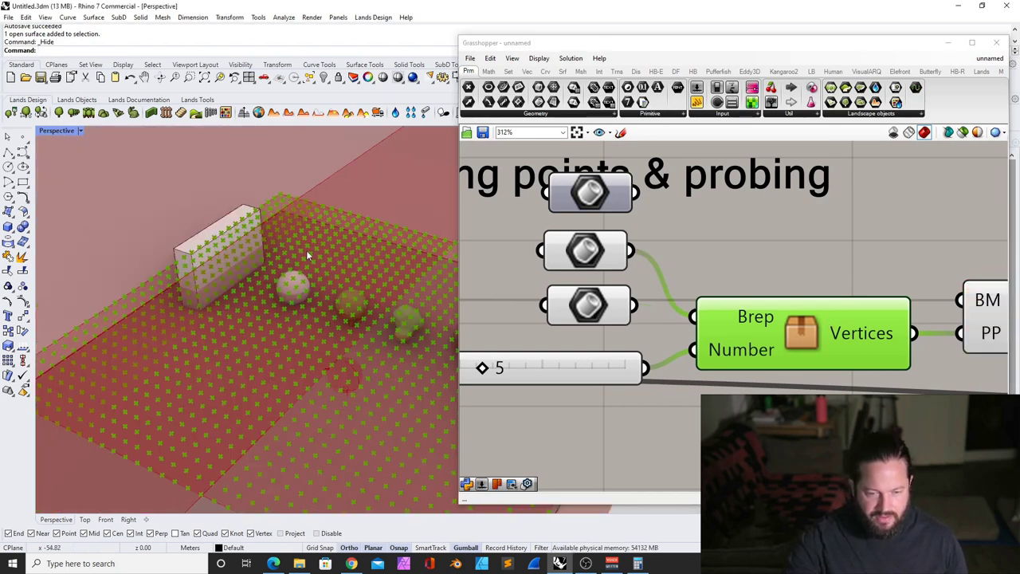
Connect the uppermost Brep parameter to the Vertices component's Brep input and inspect the probing points within the box
scroll(306, 251, "up", 2)
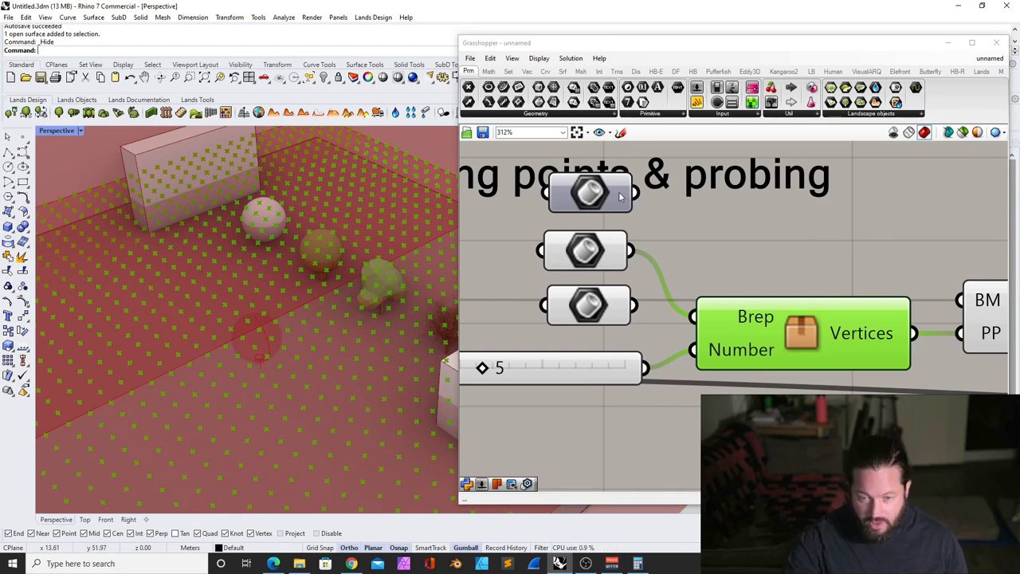
left_click(677, 230)
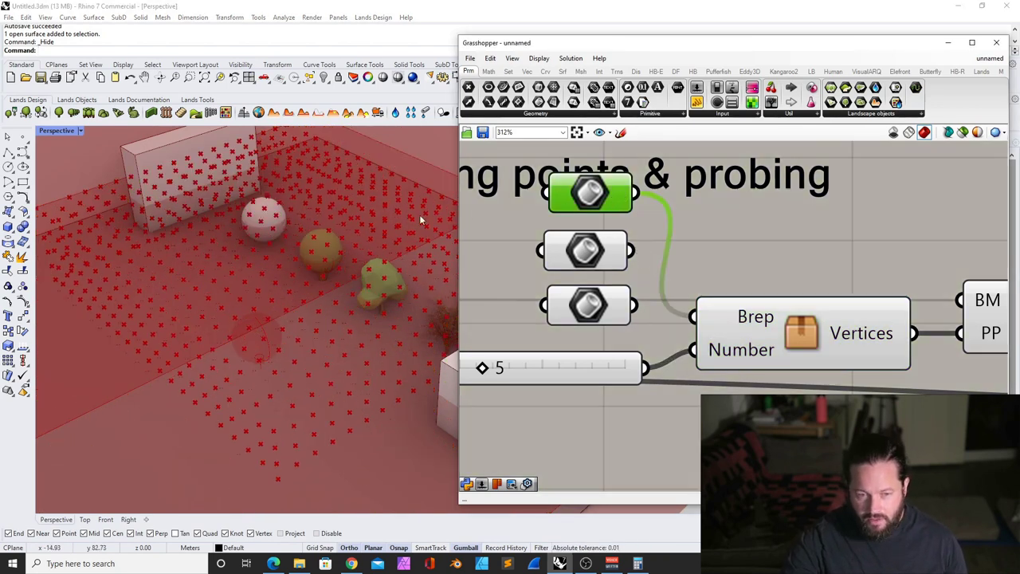
scroll(366, 267, "down", 8)
right_click_drag(360, 273, 279, 230)
scroll(356, 163, "up", 8)
scroll(355, 162, "up", 3)
scroll(398, 266, "down", 8)
scroll(280, 230, "up", 3)
right_click_drag(216, 225, 269, 224)
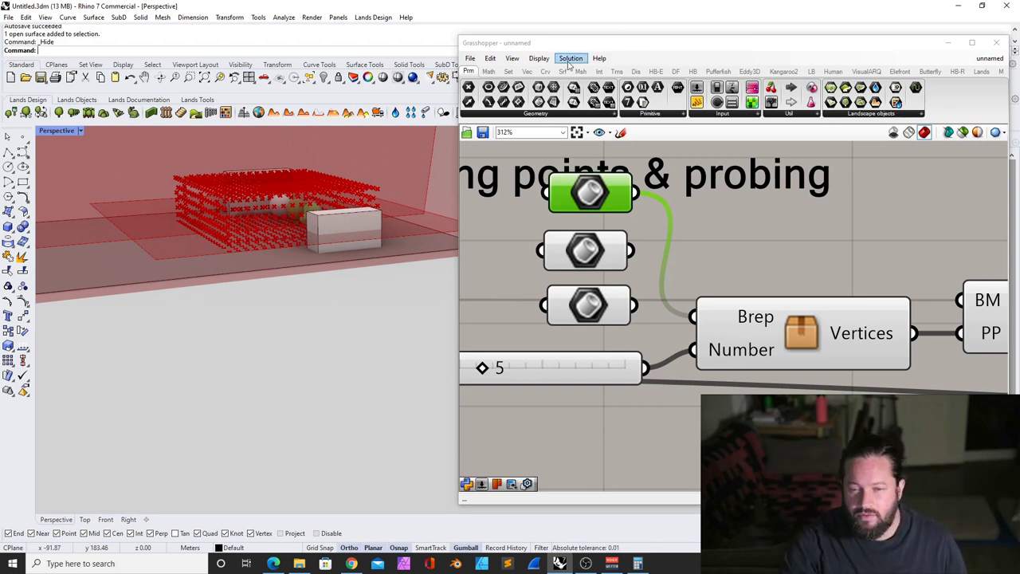
Add a Populate 3D component, connect the uppermost Brep parameter to its Region input, and inspect the random points around the trees
left_click(803, 219)
left_click(489, 72)
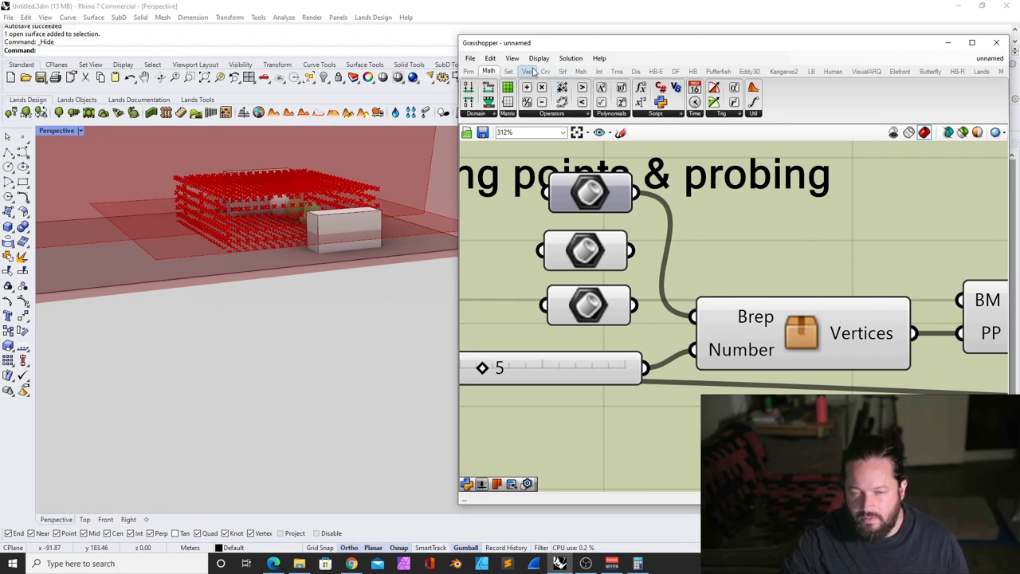
left_click(527, 71)
left_click(528, 102)
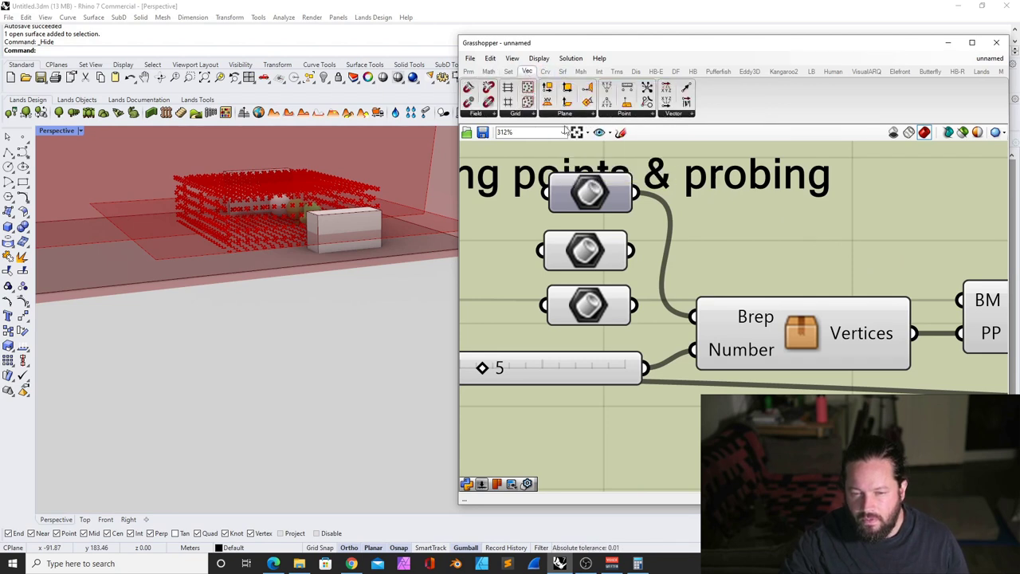
left_click(777, 225)
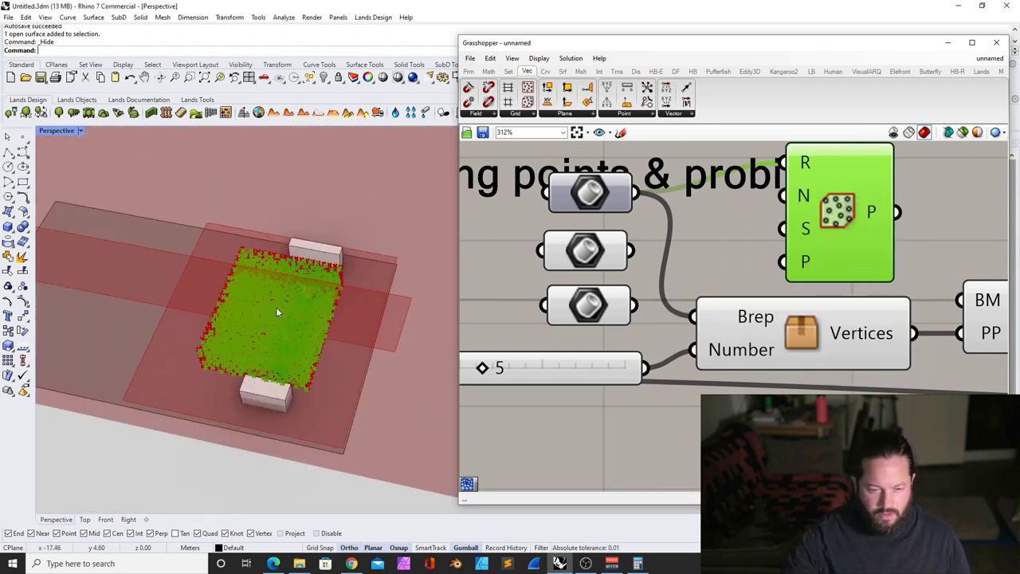
scroll(279, 312, "up", 10)
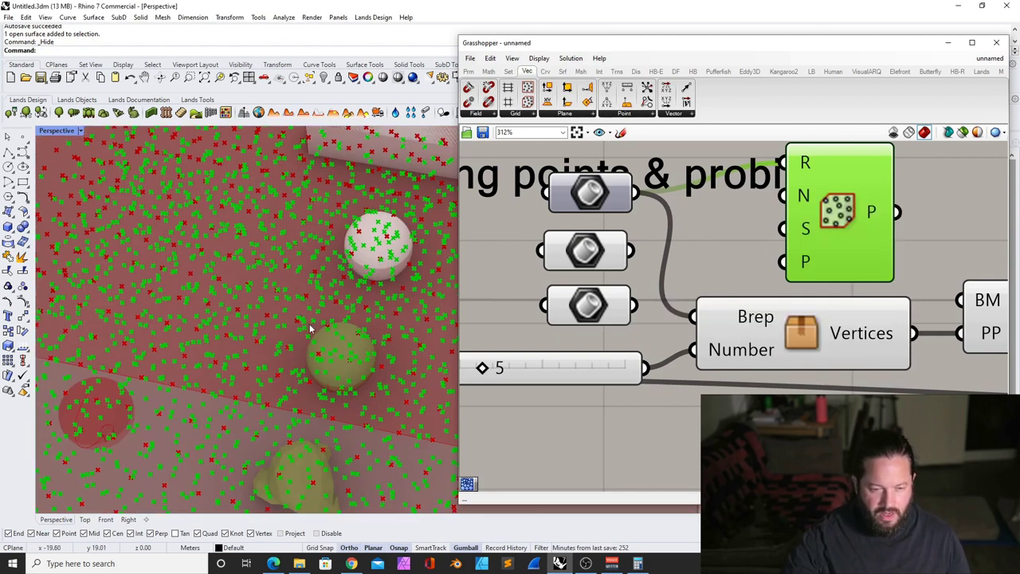
right_click_drag(311, 329, 334, 251)
scroll(314, 228, "down", 5)
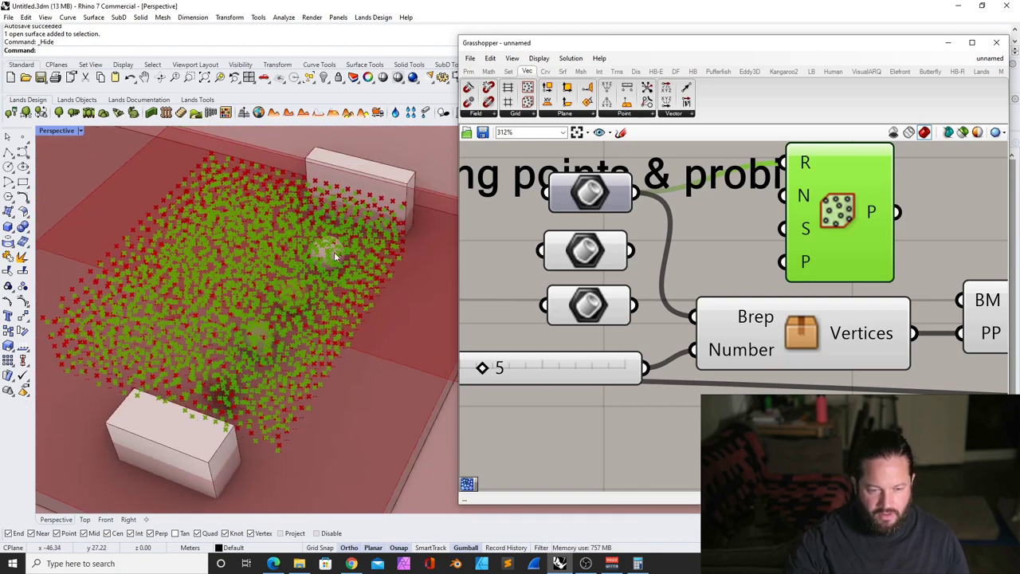
Reconnect the middle Brep parameter to the Vertices component's Brep input to generate points on the horizontal surface
left_click(941, 200)
right_click_drag(940, 200, 887, 197)
left_click(786, 219)
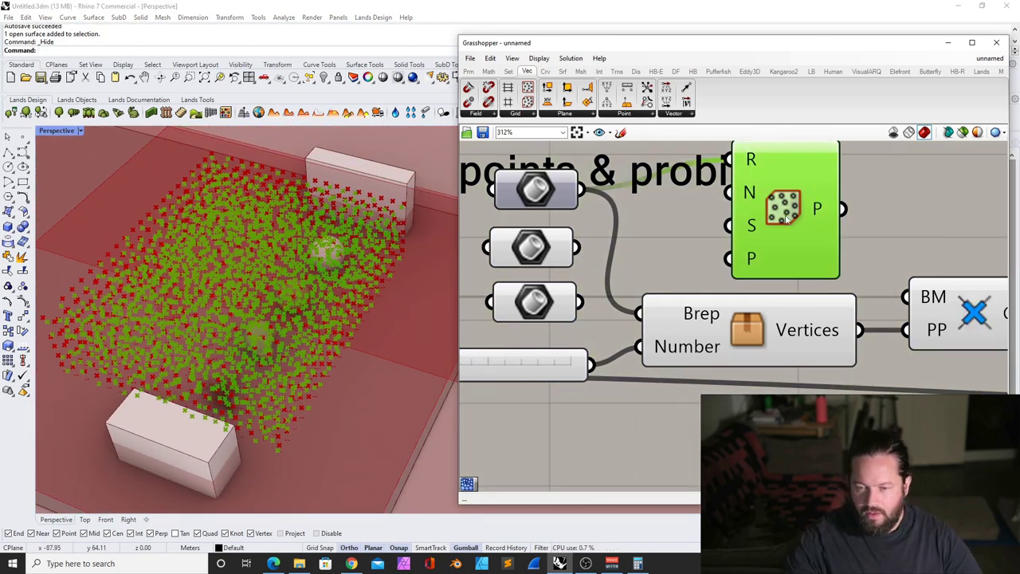
left_click(811, 330)
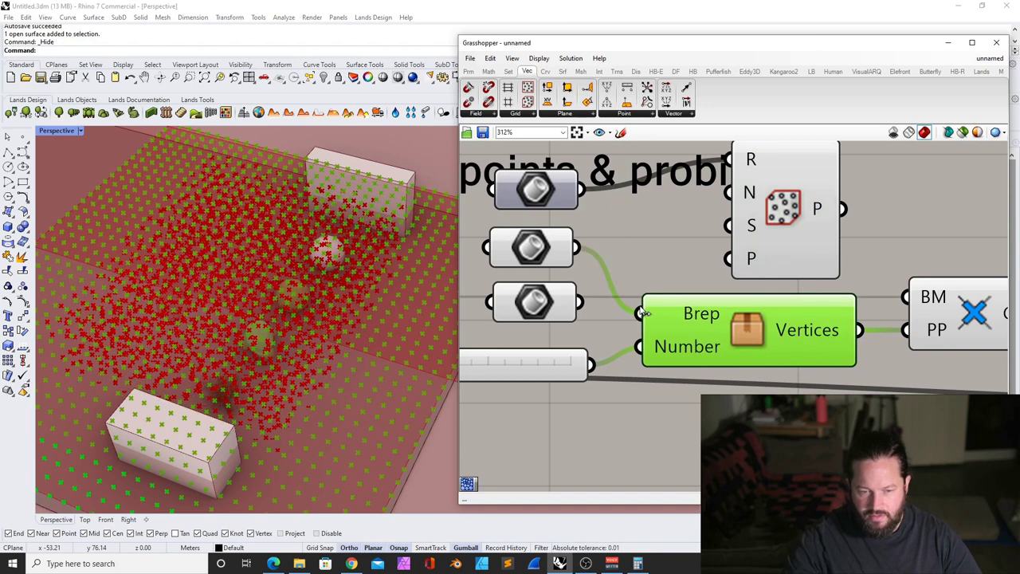
Inspect the Populate 3D random points around the buildings and trees in the Perspective view from several angles
scroll(634, 303, "down", 3)
right_click_drag(384, 342, 352, 229)
scroll(343, 153, "up", 6)
left_click(732, 245)
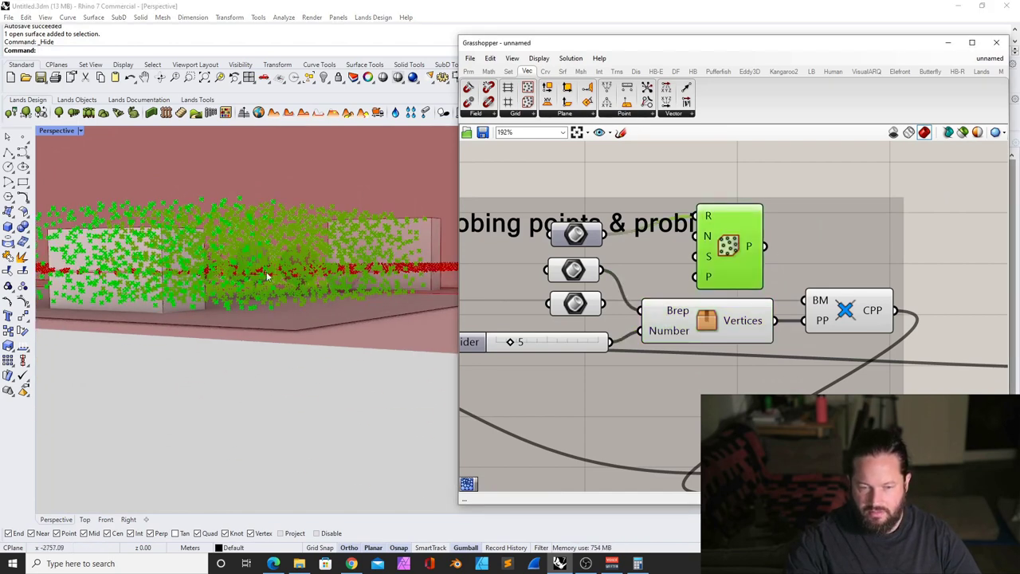
right_click_drag(266, 276, 290, 286)
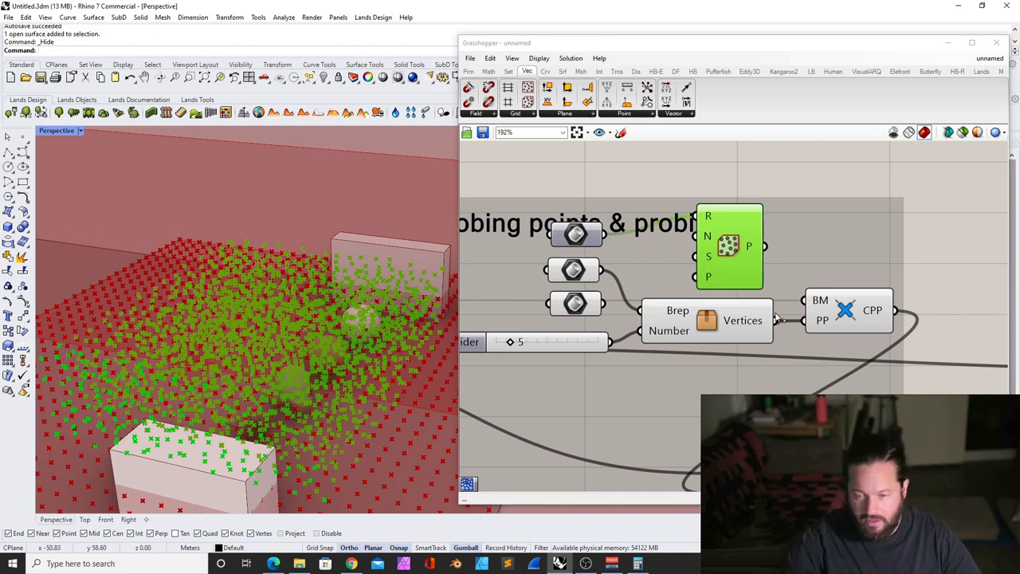
right_click_drag(384, 363, 275, 197)
scroll(353, 331, "down", 8)
scroll(321, 332, "up", 7)
scroll(250, 194, "down", 4)
Connect the Populate 3D points output to the PP input of the probing points component
left_click(827, 252)
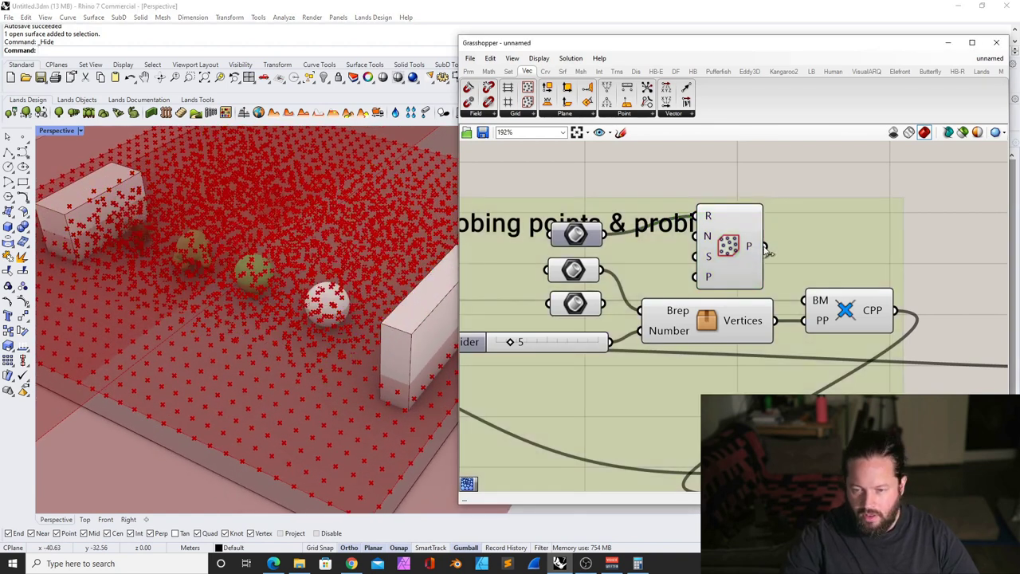
left_click_drag(766, 249, 812, 327)
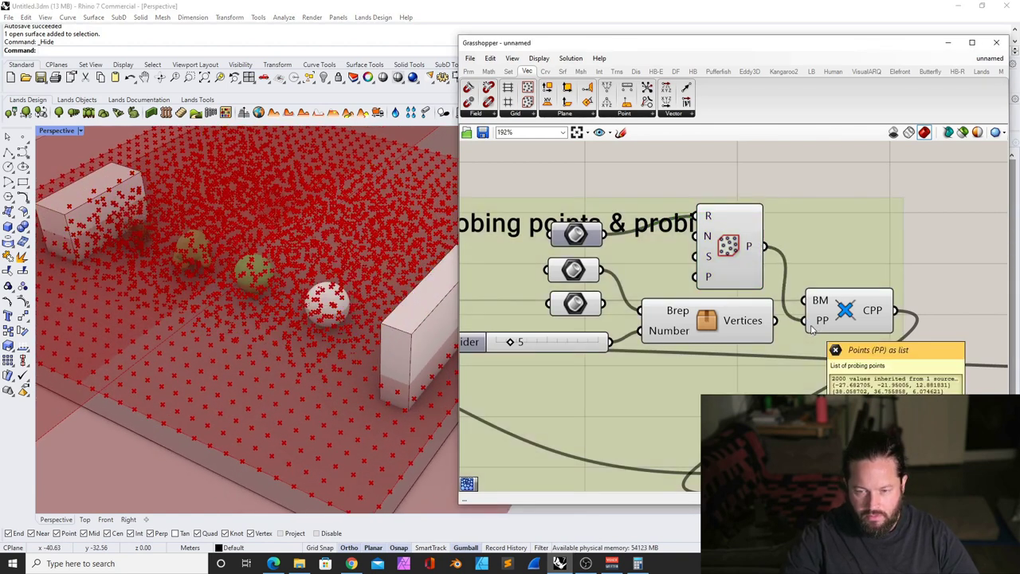
left_click(865, 319)
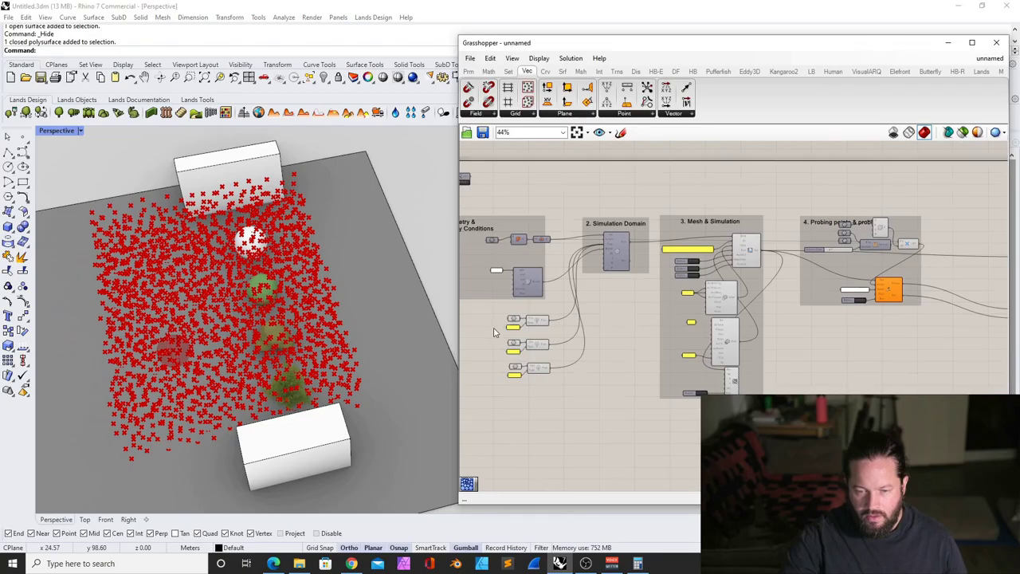
Examine the three Tree components below the boundary conditions, with their geometry inputs and the dense and medium type panels
scroll(499, 330, "up", 5)
scroll(676, 242, "down", 3)
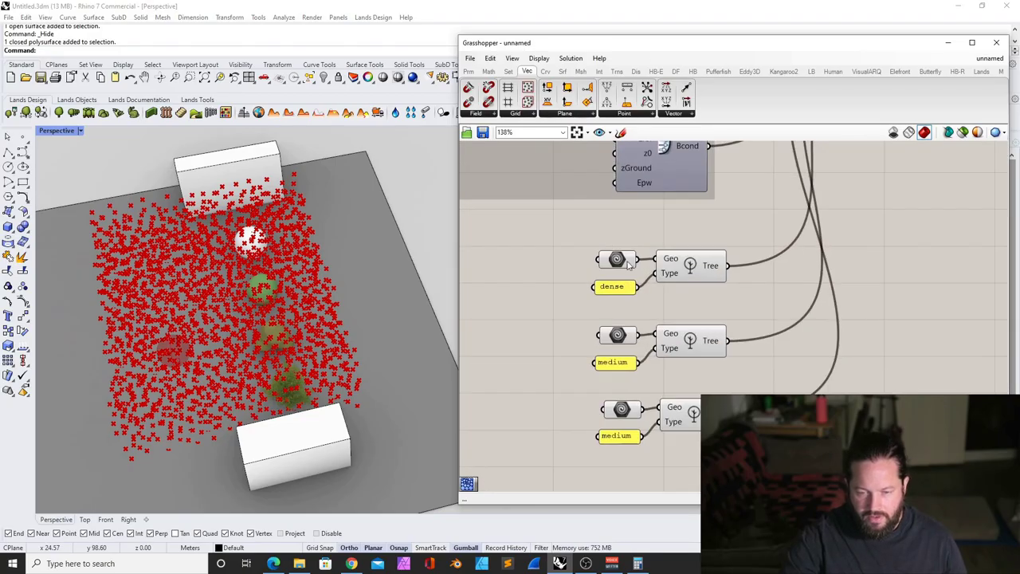
key("ctrl+g")
left_click_drag(755, 440, 755, 441)
scroll(667, 269, "up", 4)
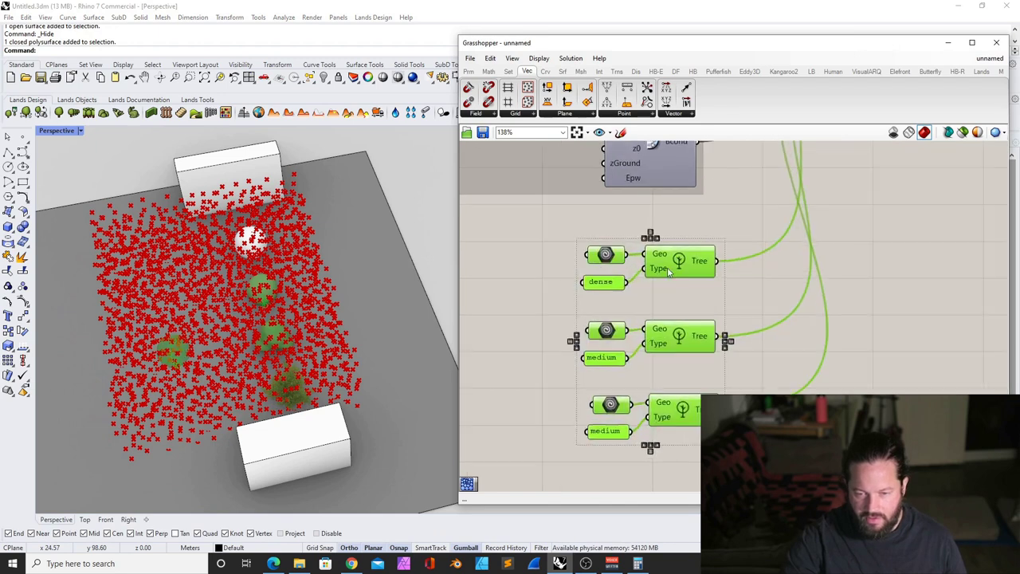
right_click_drag(680, 243, 710, 212)
scroll(612, 270, "down", 4)
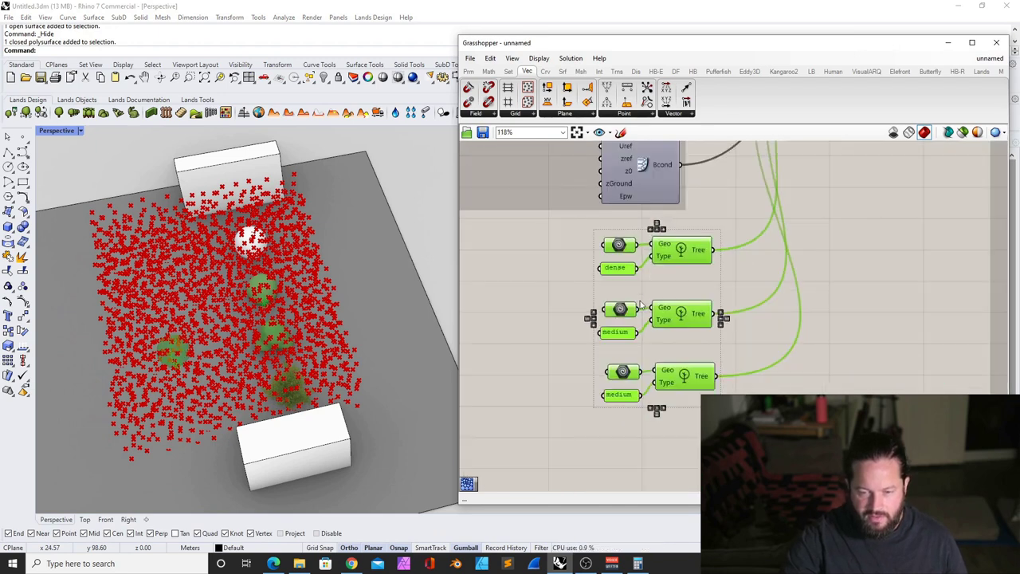
scroll(626, 350, "up", 3)
left_click(622, 410)
left_click(623, 222)
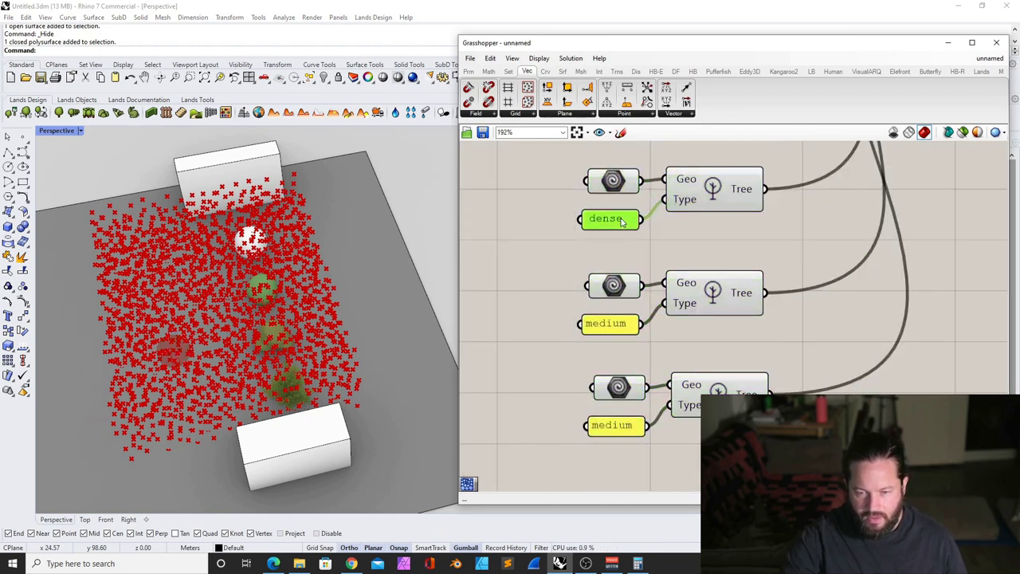
left_click_drag(619, 219, 621, 217)
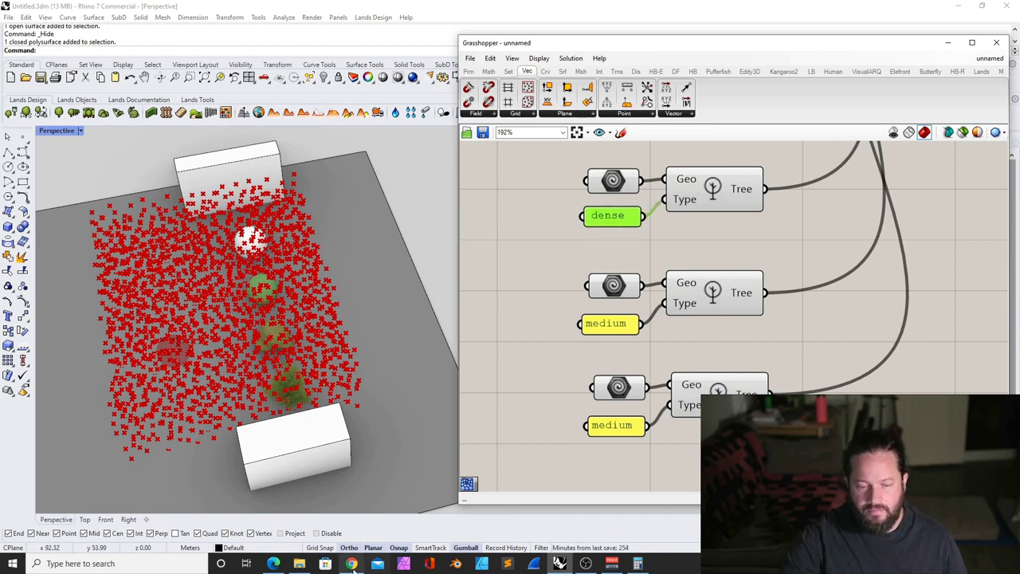
Switch to Chrome, browse the thuja tree image results and enlarge a picture of a dense conical thuja
left_click(350, 515)
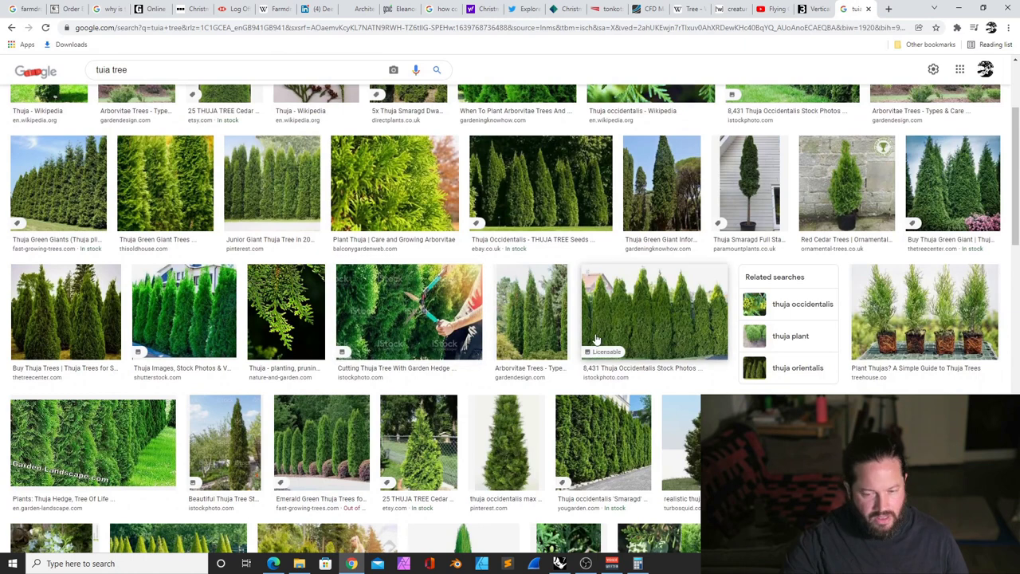
scroll(514, 271, "down", 4)
scroll(514, 271, "down", 3)
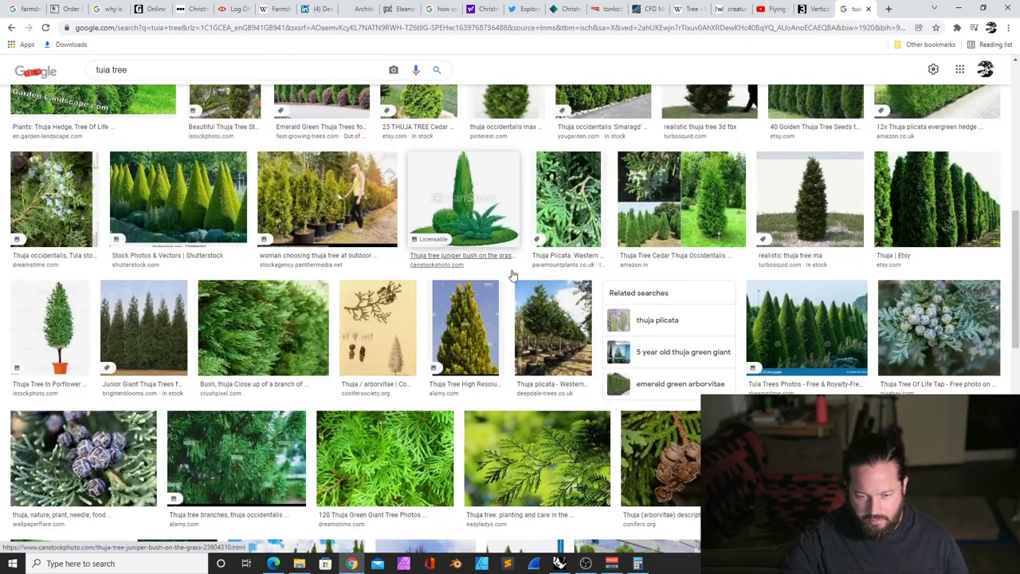
scroll(426, 327, "up", 7)
left_click(231, 215)
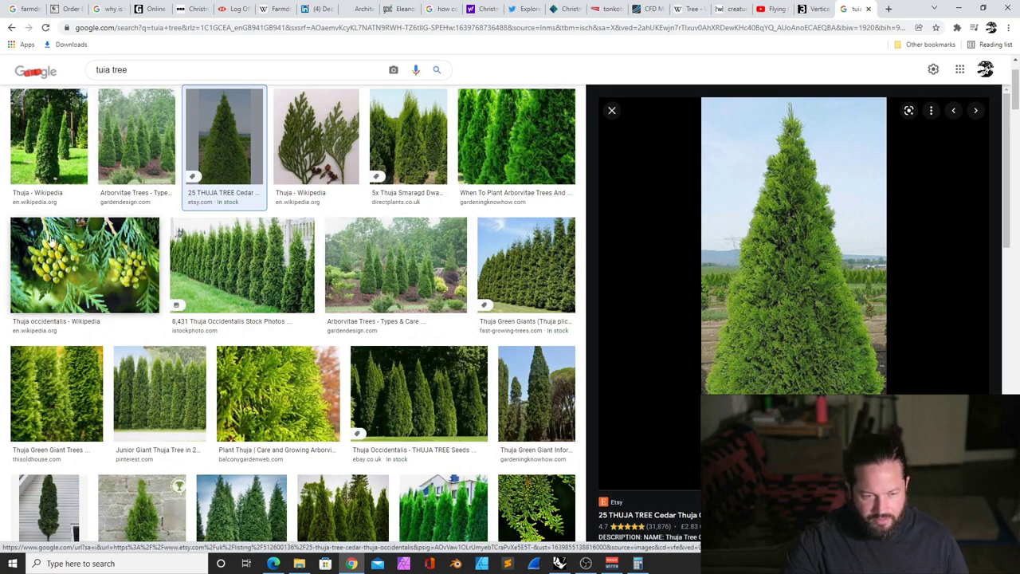
left_click(136, 140)
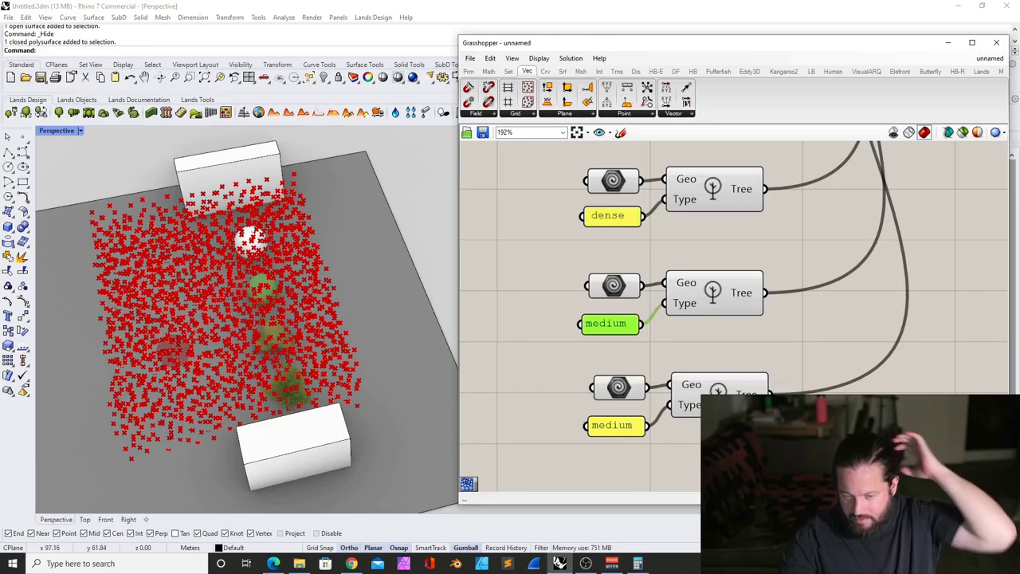
Search Google Images in Chrome for Acer and for Maple, and enlarge a red maple bonsai picture
left_click(351, 564)
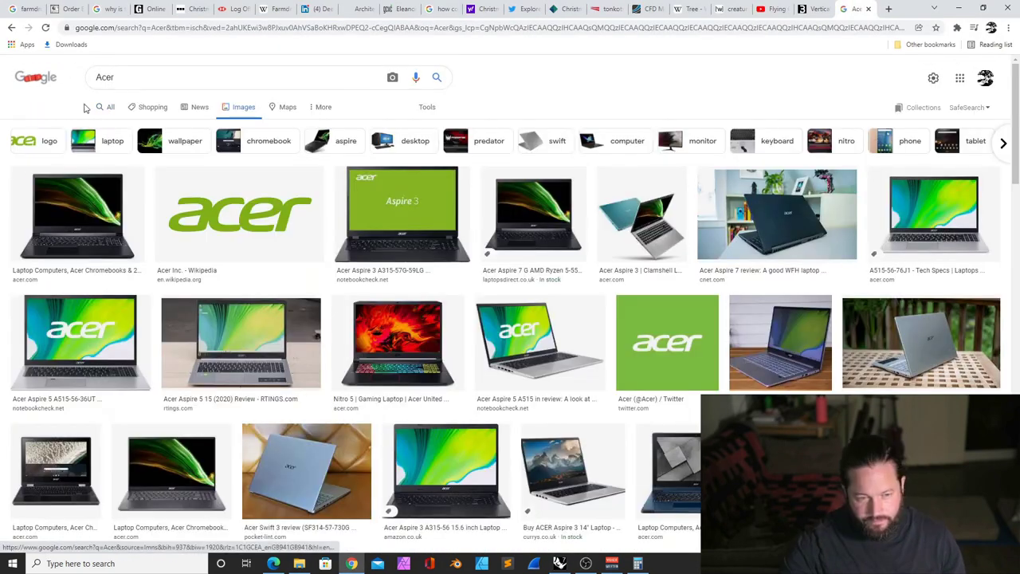
left_click(151, 83)
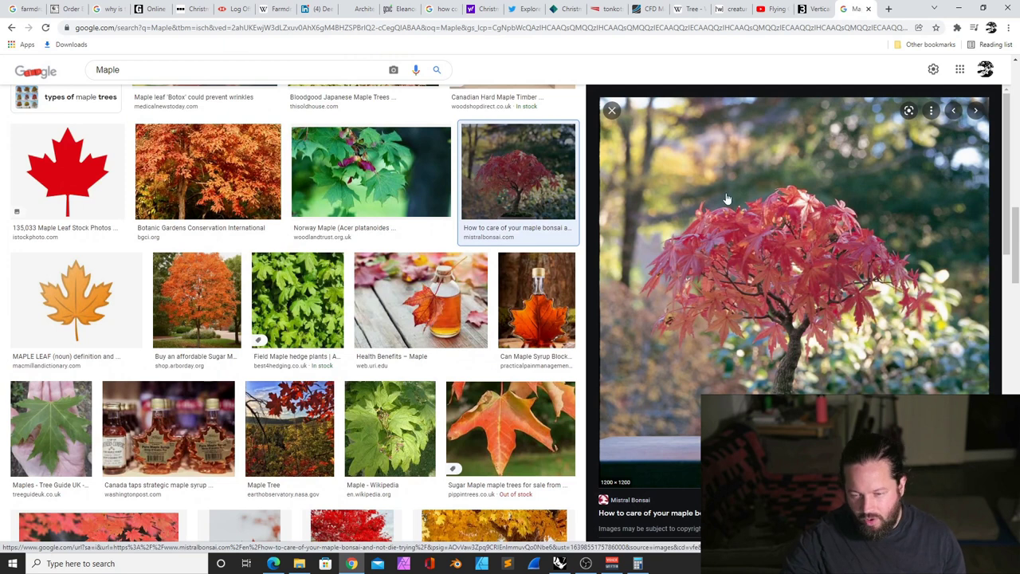
Switch back to Grasshopper and read the description of the Type input on the dense Tree component
key("alt+Tab")
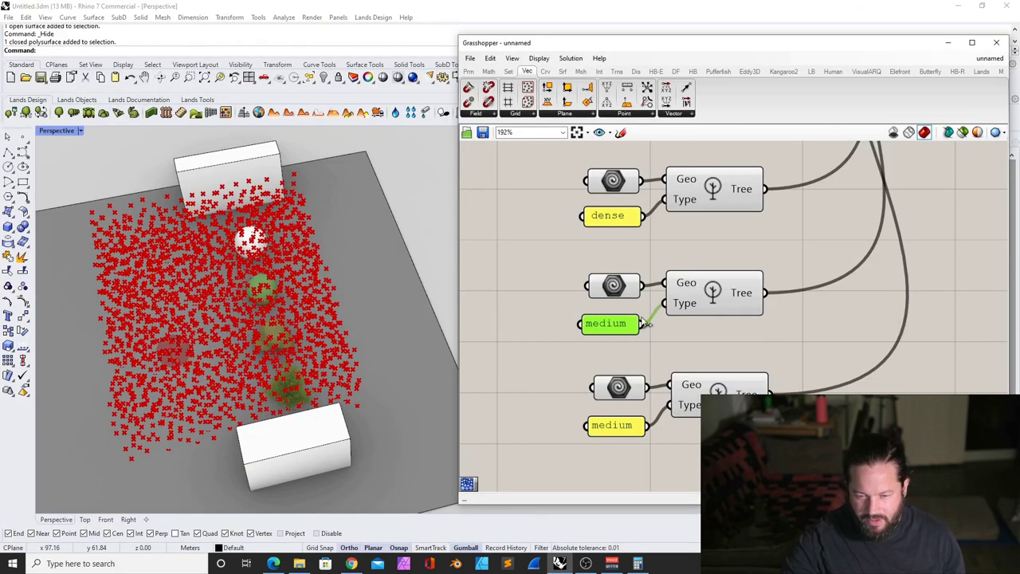
mouse_move(694, 309)
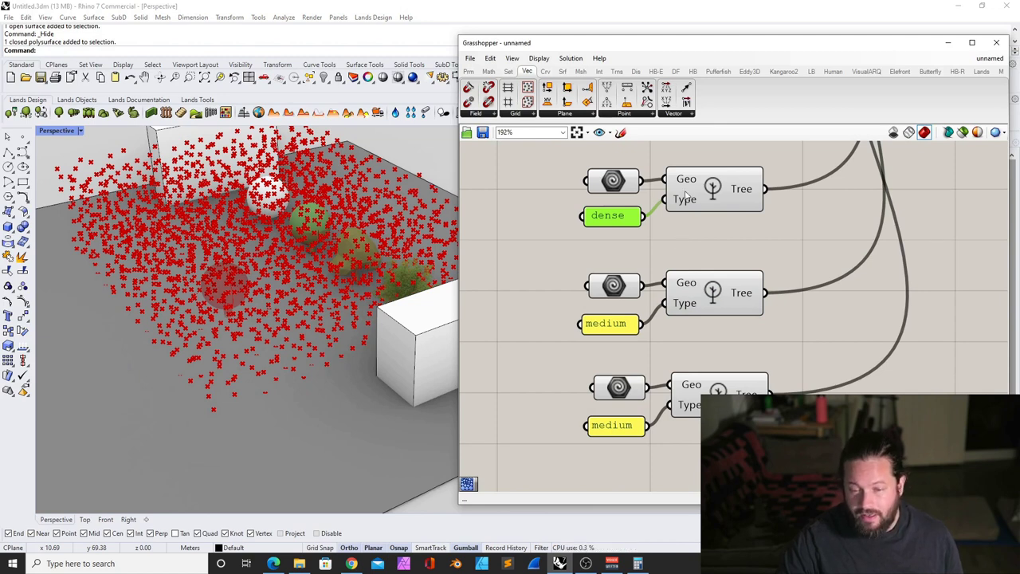
mouse_move(685, 201)
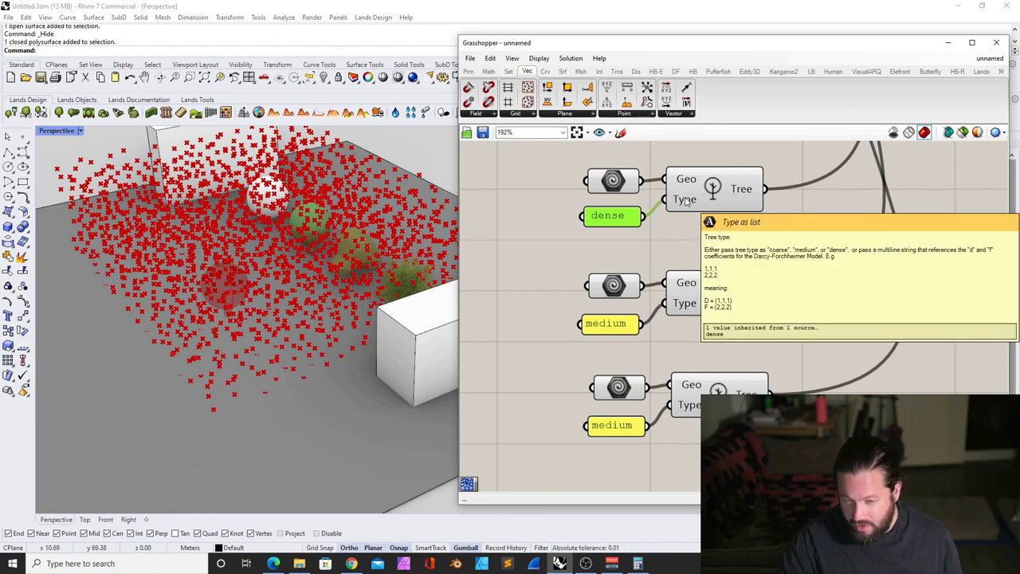
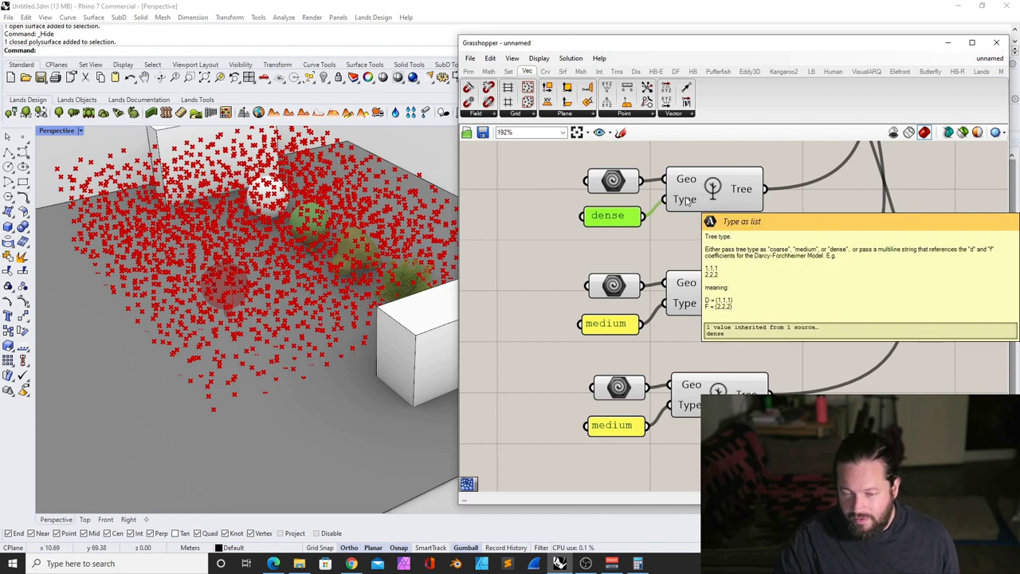
Switch to Chrome and review the Holzmann CFD Darcy-Forchheimer Calculator, including its calculation basis options
key("alt+Tab")
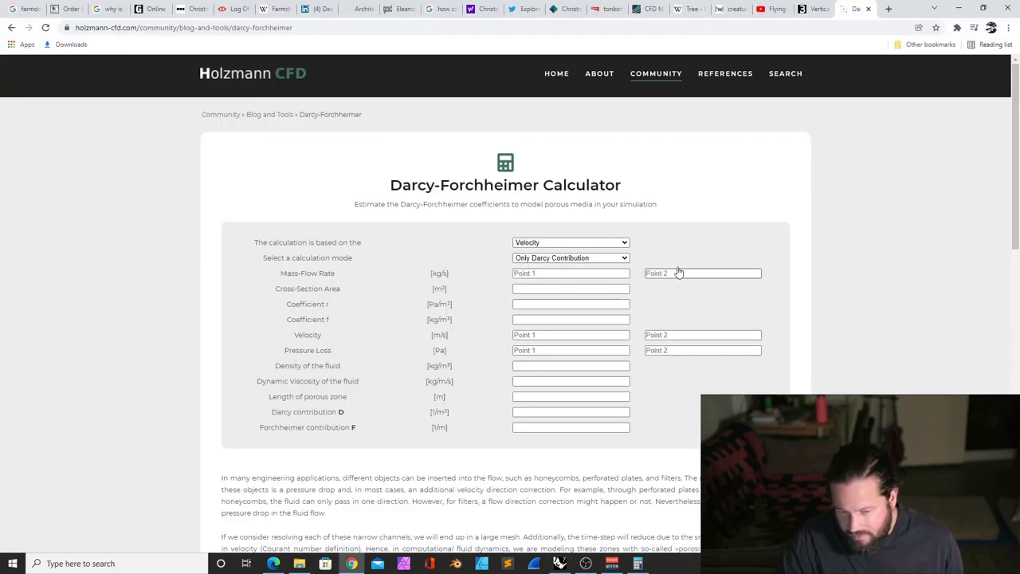
left_click(626, 244)
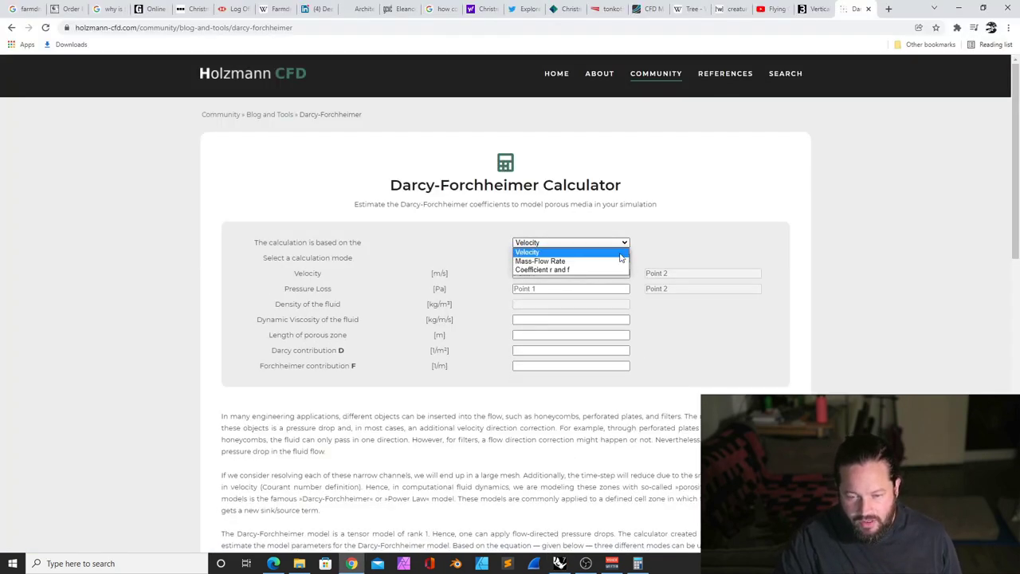
left_click(944, 268)
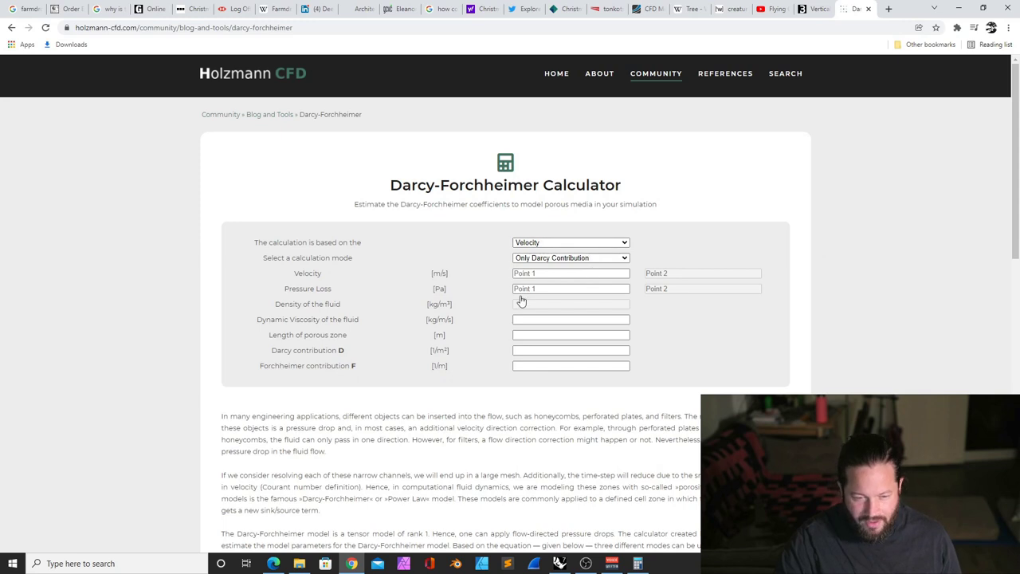
scroll(554, 289, "down", 4)
scroll(553, 289, "up", 3)
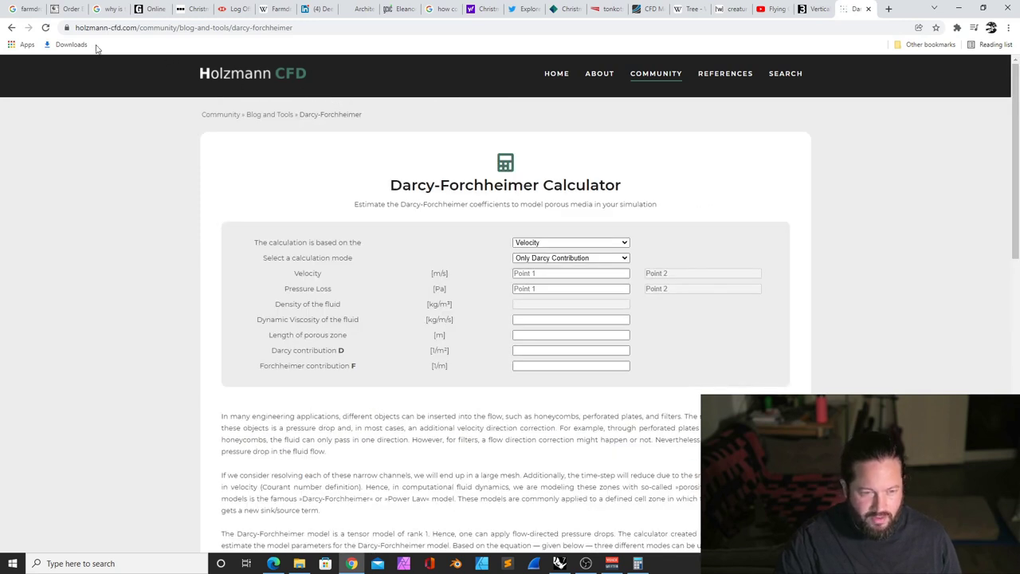
Return to the darcy forchheimer model search results, open the Holzmann CFD calculator in a separate tab and look over it
left_click(11, 28)
middle_click(208, 253)
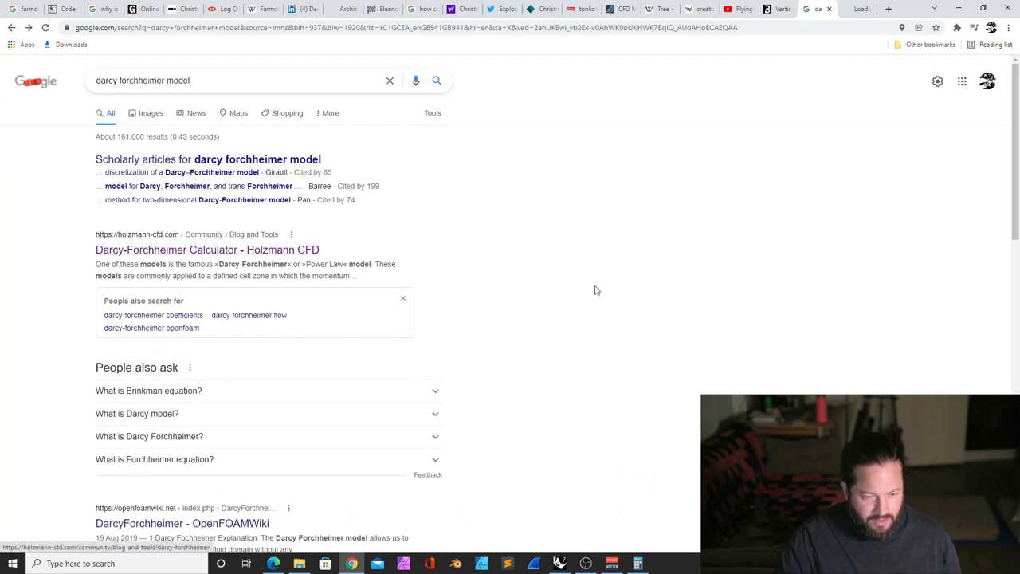
left_click(858, 9)
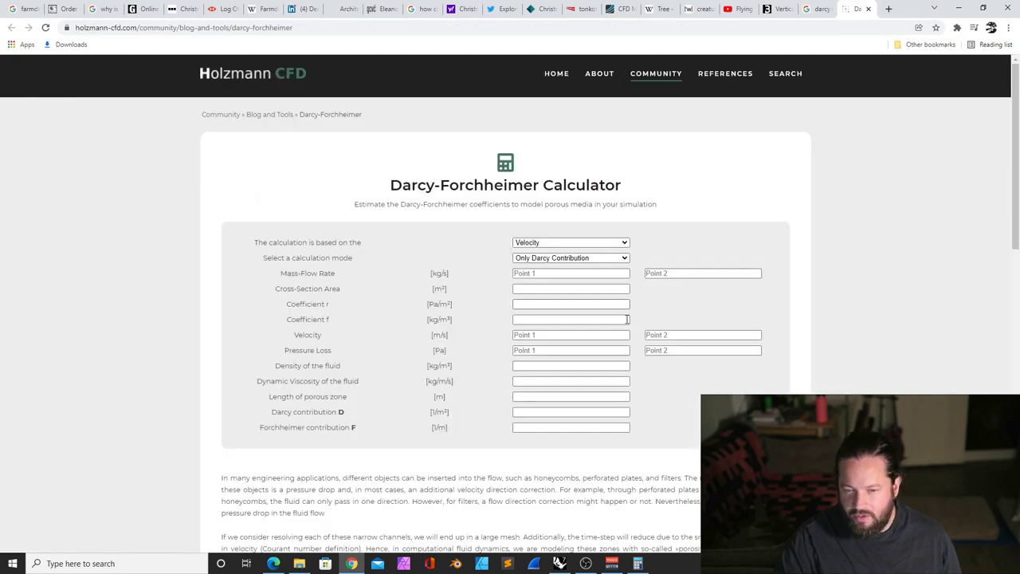
scroll(608, 330, "down", 2)
scroll(607, 335, "up", 2)
scroll(607, 336, "down", 3)
scroll(606, 335, "up", 3)
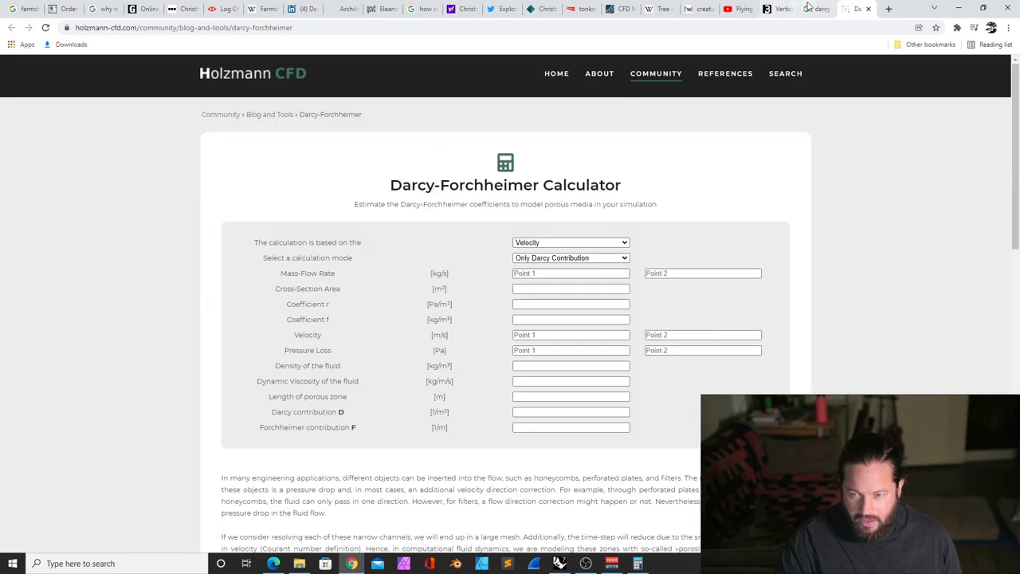
Open the DarcyForchheimer - OpenFOAMWiki result from the search results and read through its explanation and coefficient equations
left_click(821, 9)
scroll(280, 273, "down", 3)
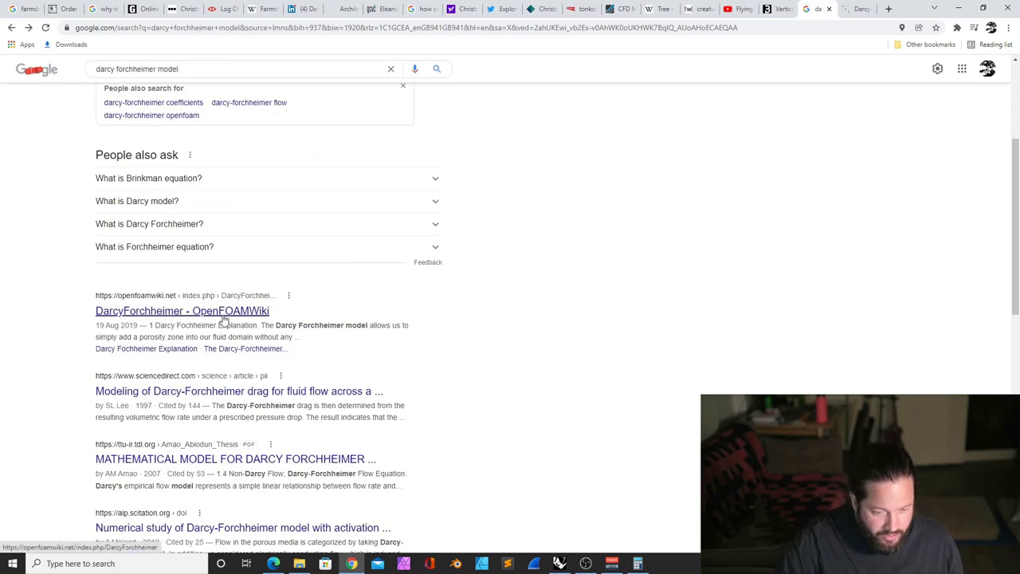
left_click(226, 316)
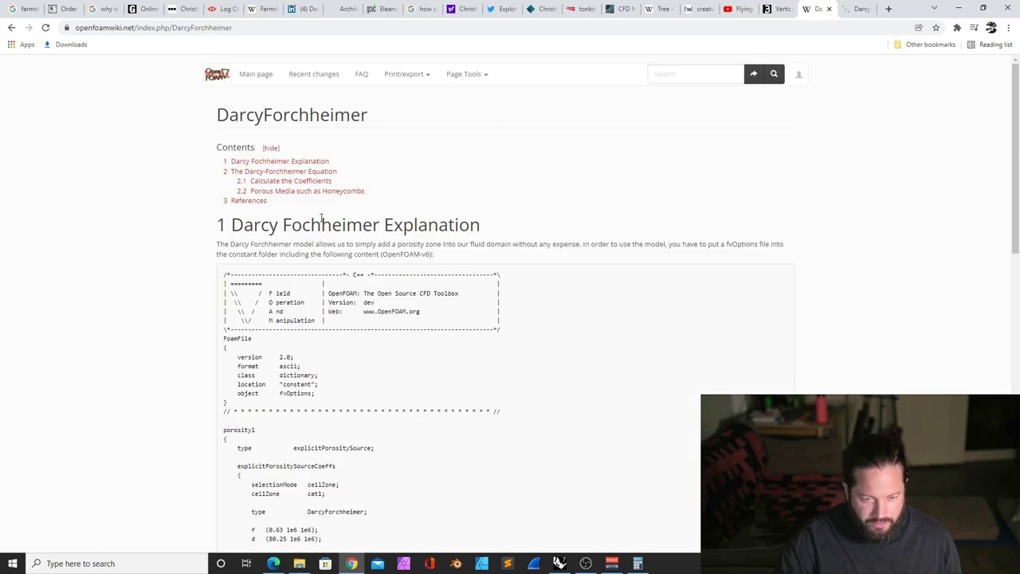
scroll(463, 274, "down", 8)
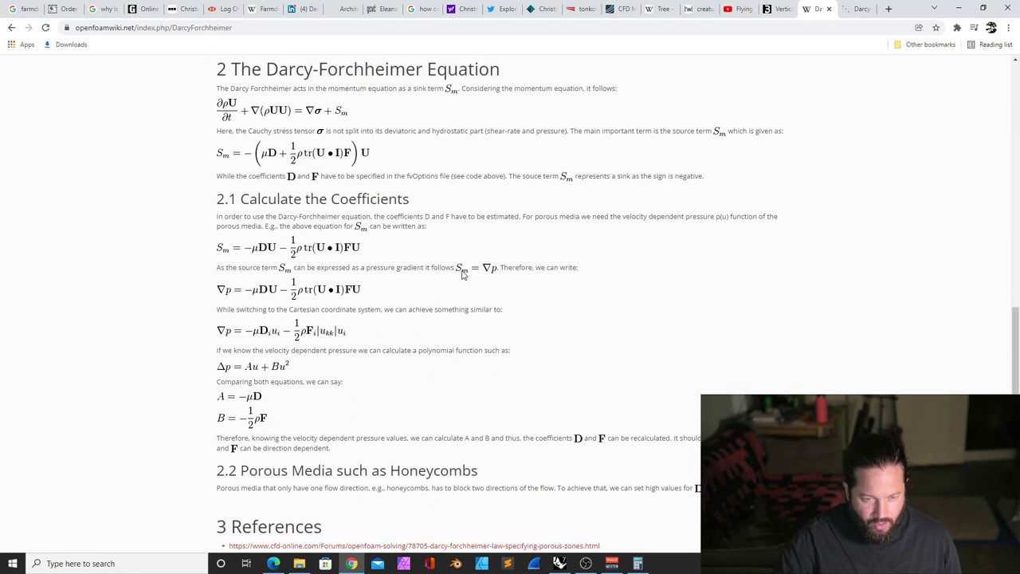
scroll(462, 275, "up", 2)
scroll(463, 275, "down", 4)
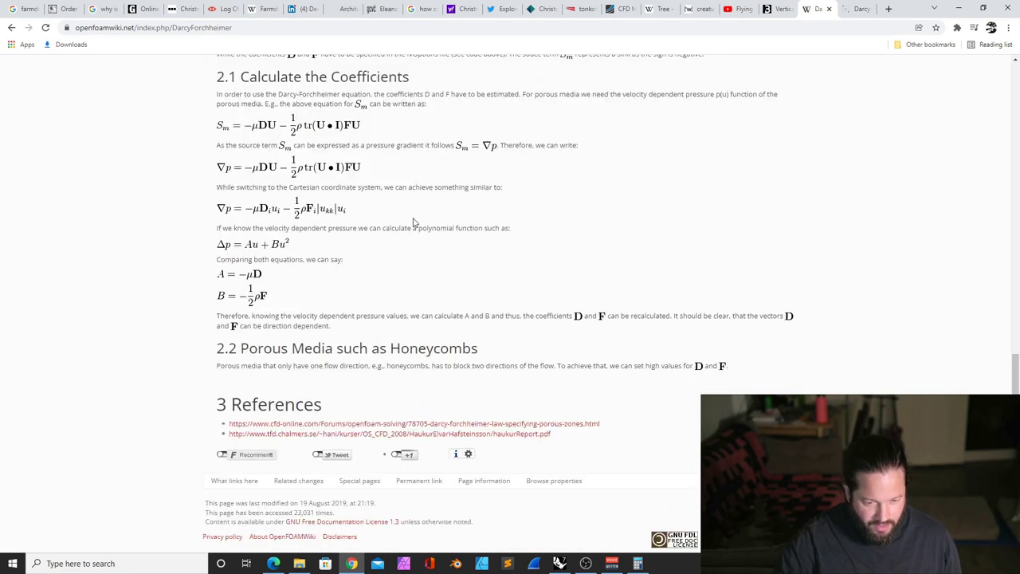
scroll(355, 383, "up", 15)
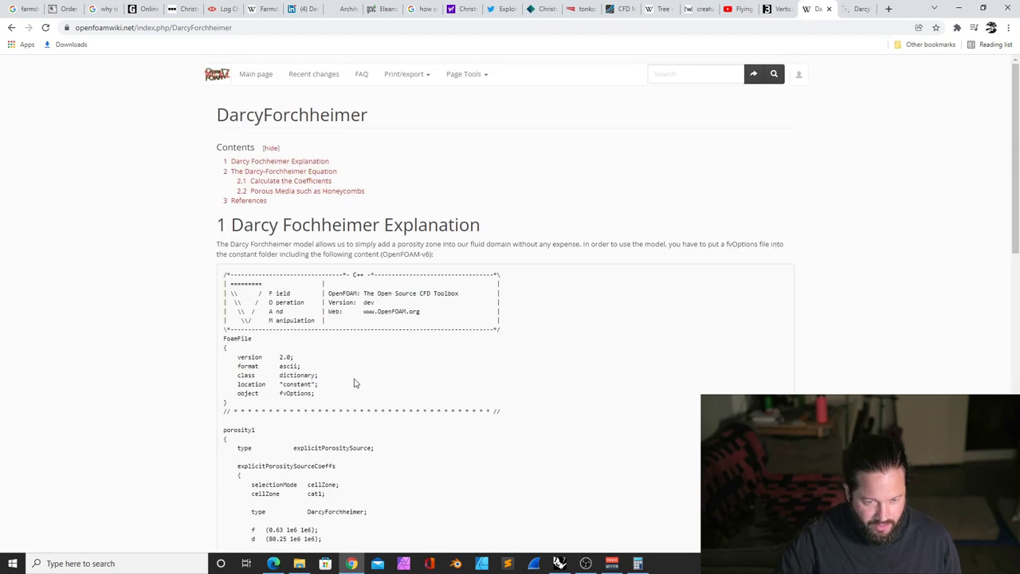
Go back to the Holzmann CFD calculator page and review its input fields and the derivation of D and F
left_click(859, 9)
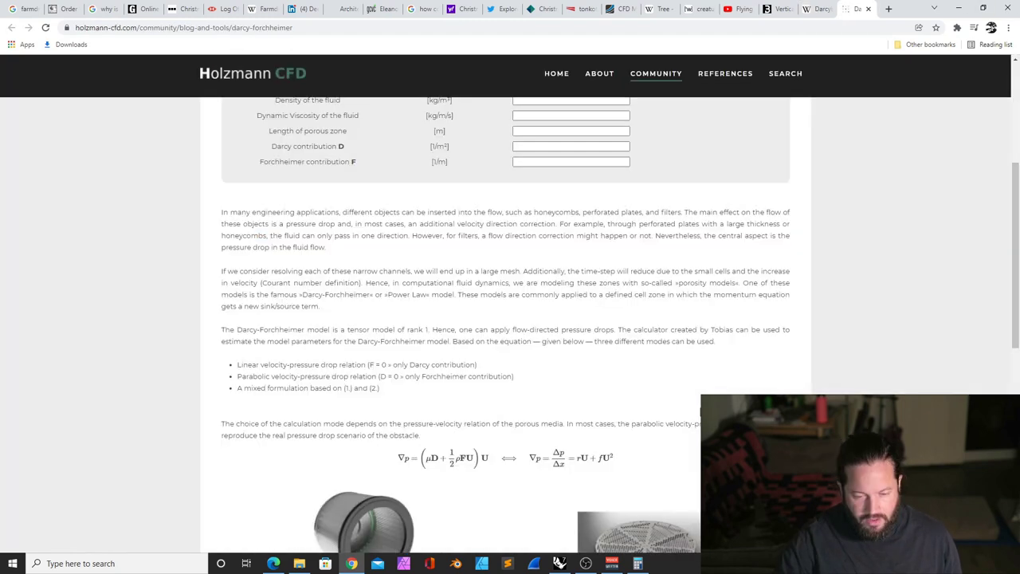
scroll(659, 147, "up", 3)
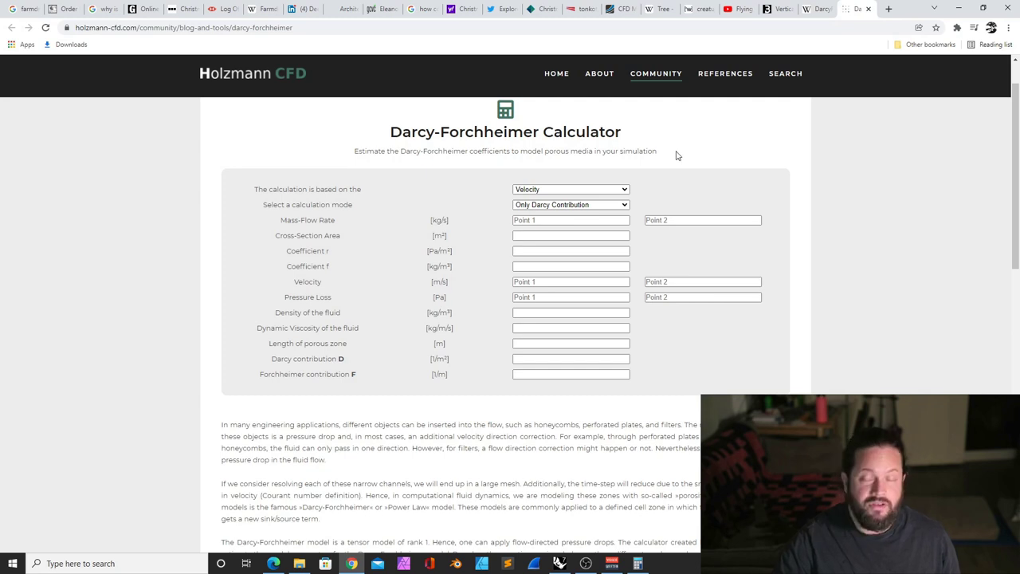
scroll(600, 318, "down", 10)
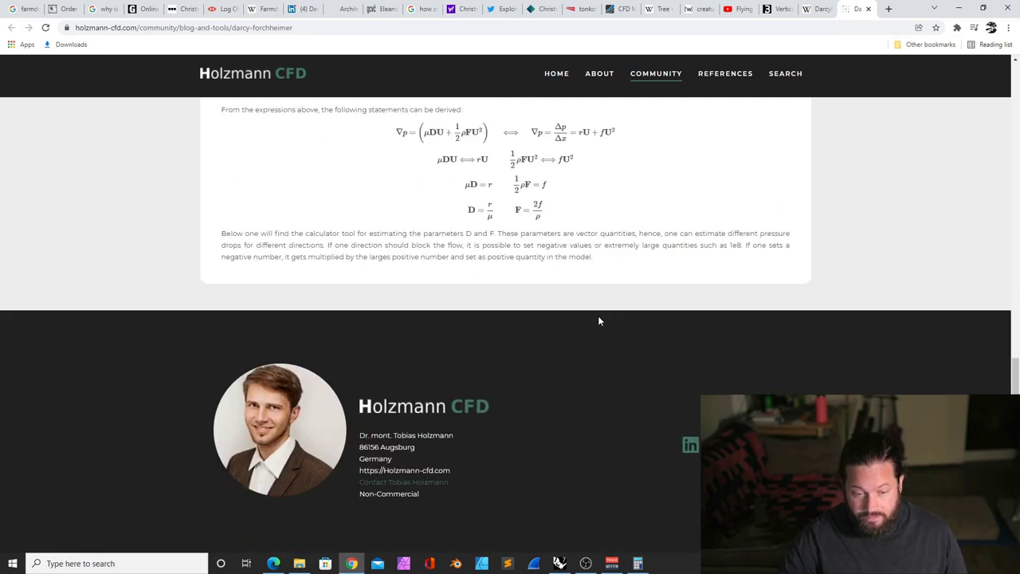
Reread the calculator page's porosity model explanation and derived equations, look over its input fields, and switch to the DarcyForchheimer wiki page
scroll(598, 318, "up", 5)
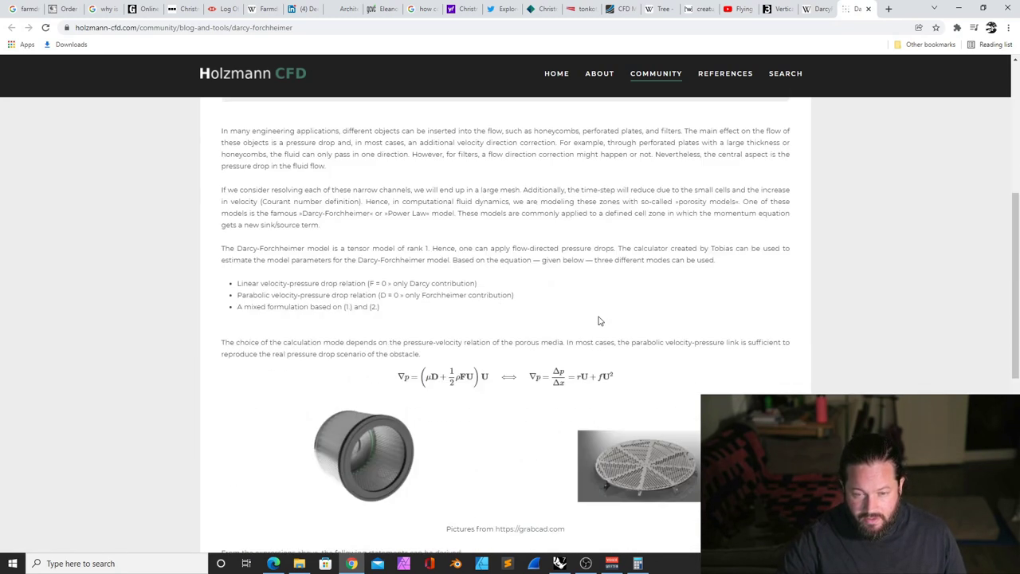
scroll(599, 318, "down", 5)
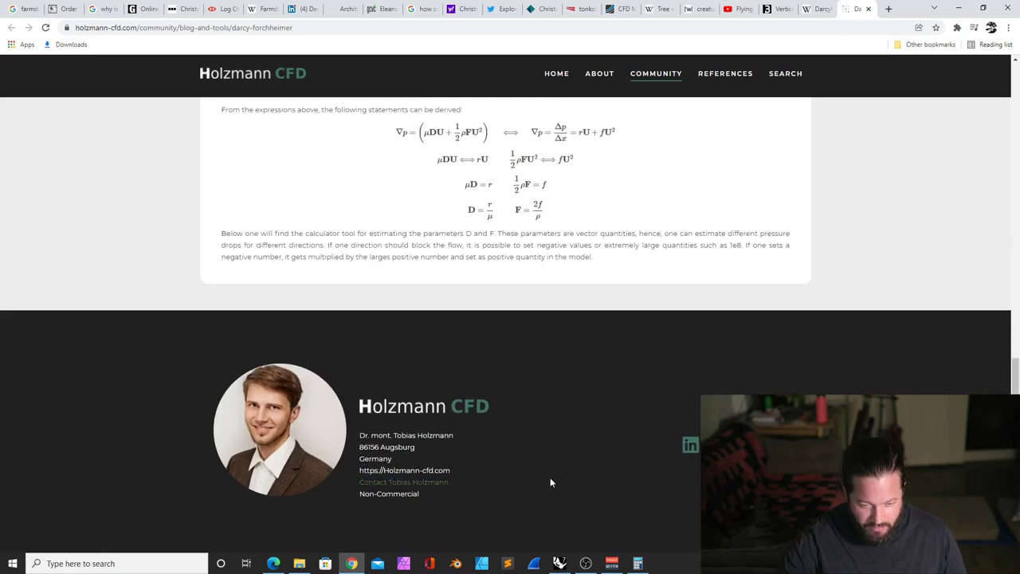
scroll(470, 478, "up", 10)
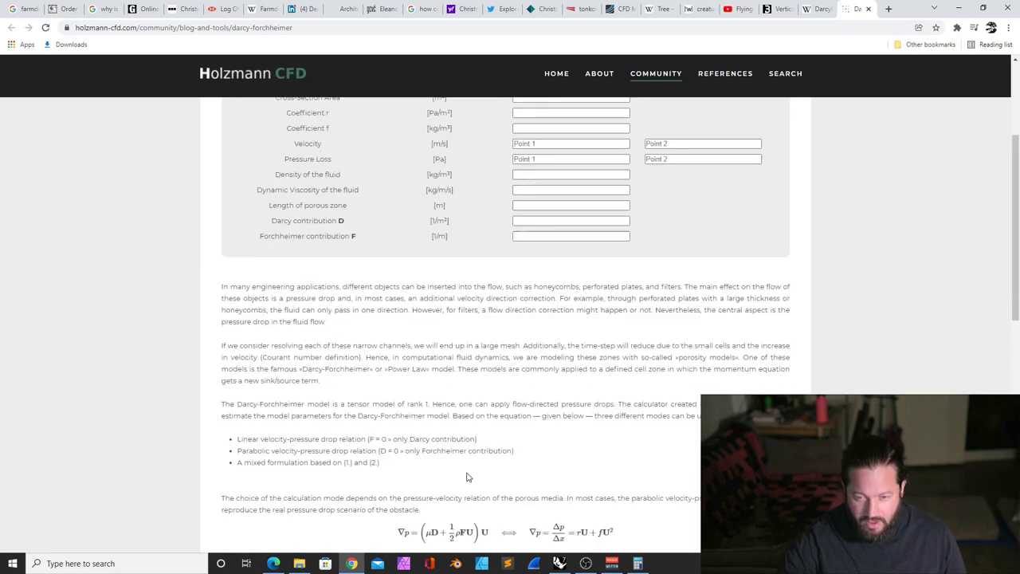
mouse_move(646, 71)
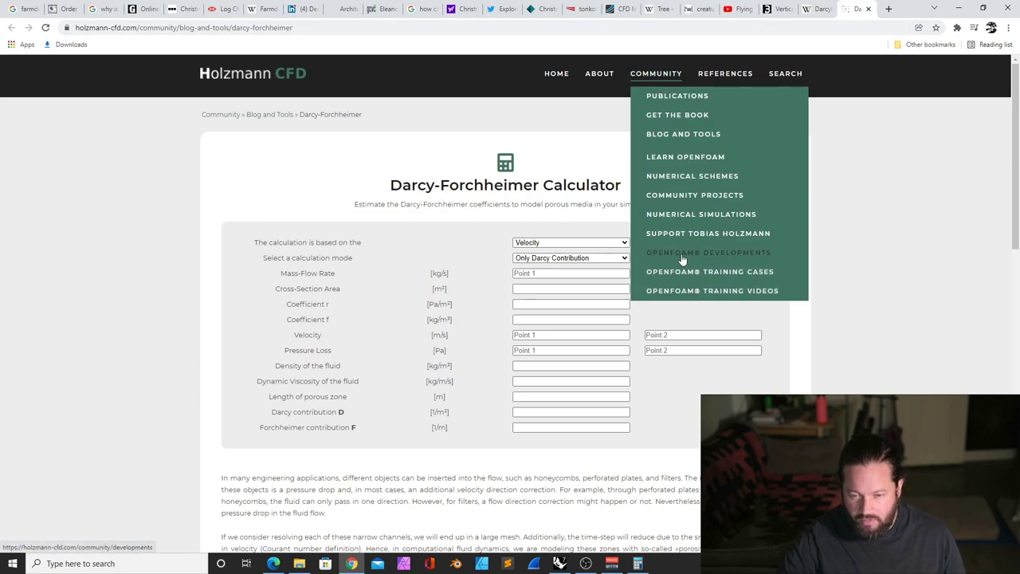
left_click(814, 10)
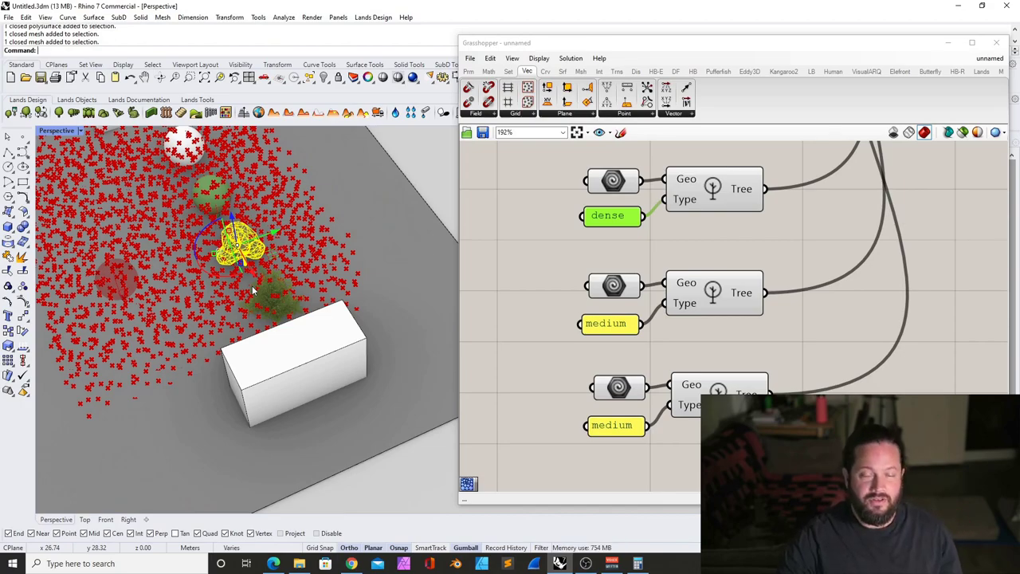
Switch to Rhino, inspect the trees among the probing points, and nudge the wind boundary condition component slightly upward in Grasshopper
right_click_drag(226, 247, 293, 269)
scroll(294, 270, "up", 5)
scroll(294, 270, "down", 10)
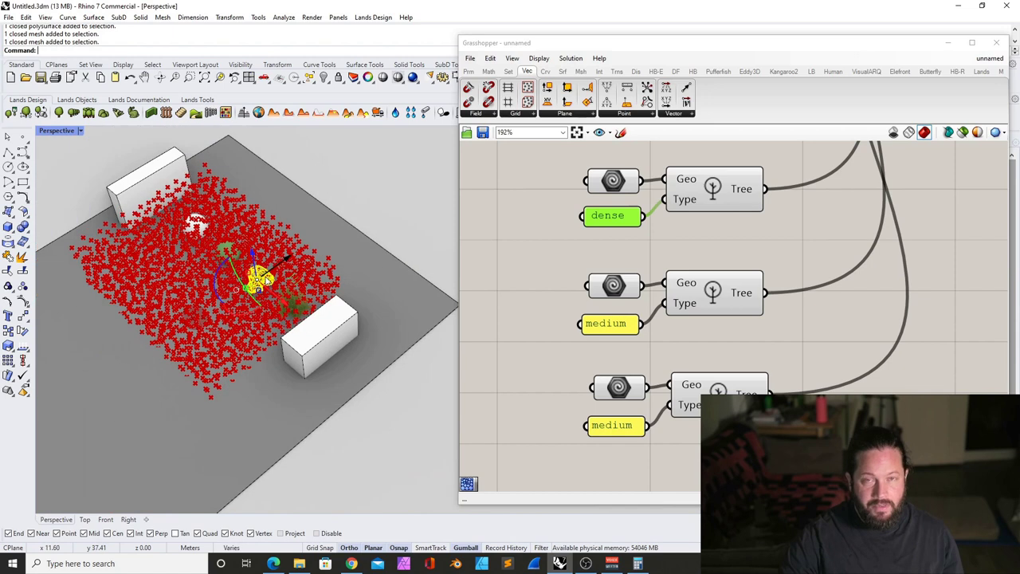
scroll(259, 280, "up", 4)
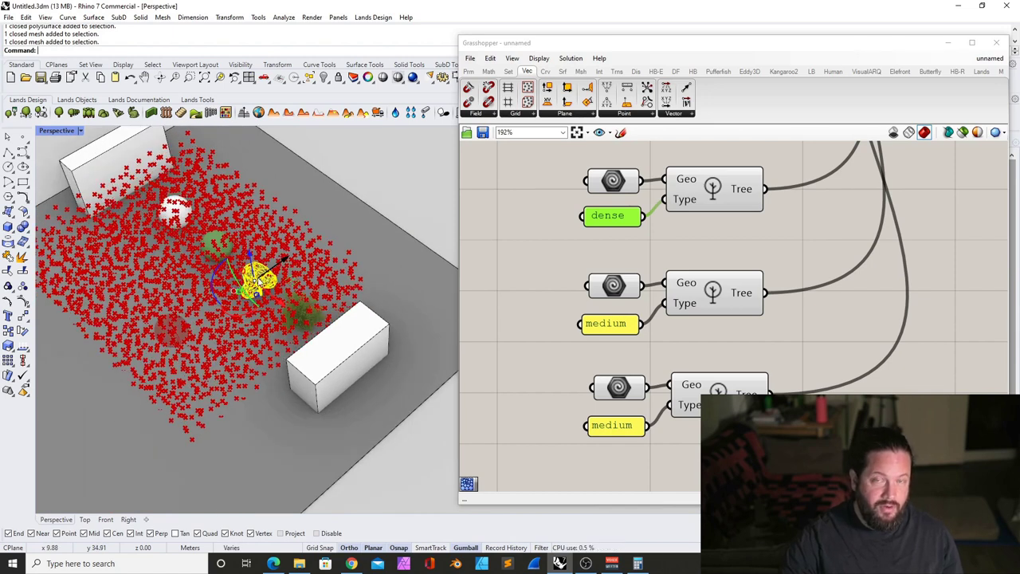
right_click_drag(263, 280, 284, 324)
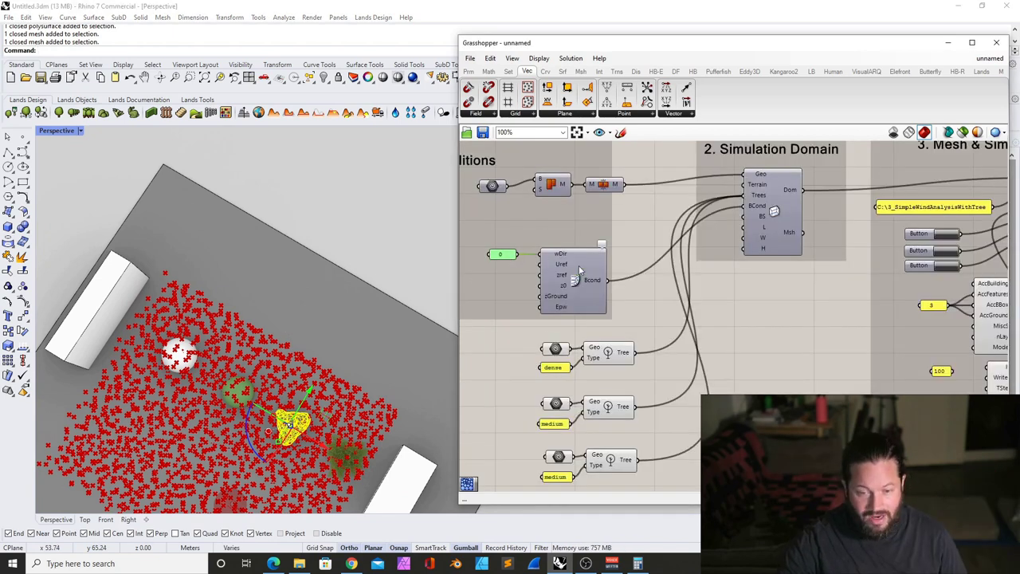
left_click_drag(579, 271, 582, 253)
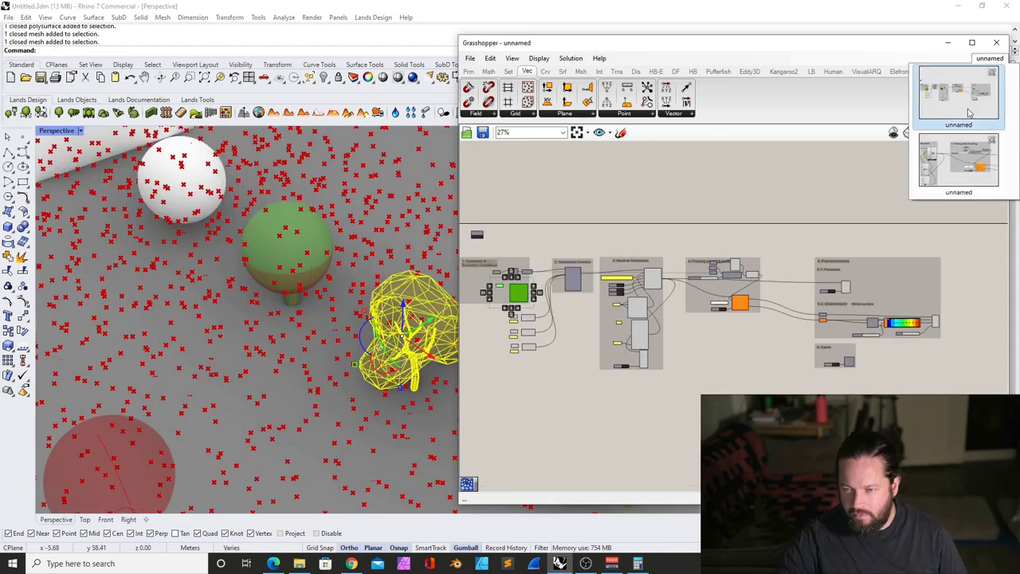
Switch to the other open Grasshopper definition and examine the wind vectors around the sphere and the trees set to dense
left_click(994, 59)
left_click(953, 170)
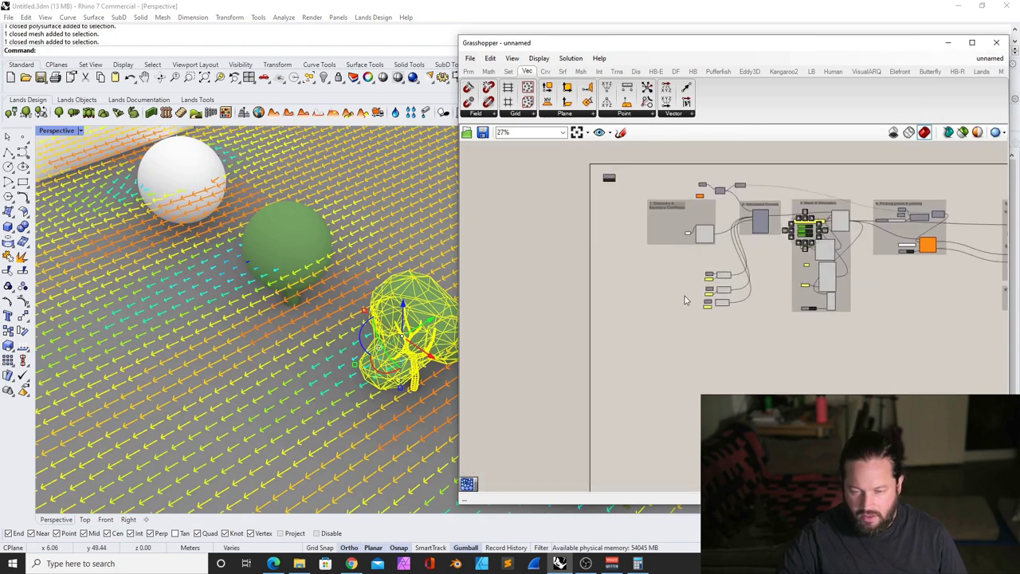
scroll(706, 293, "up", 6)
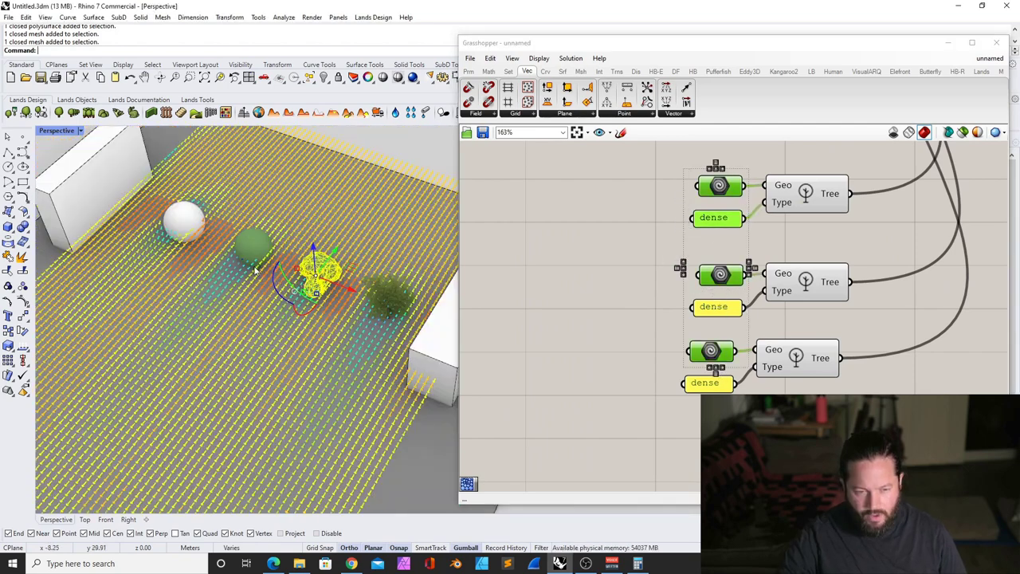
scroll(256, 263, "up", 6)
scroll(257, 259, "down", 9)
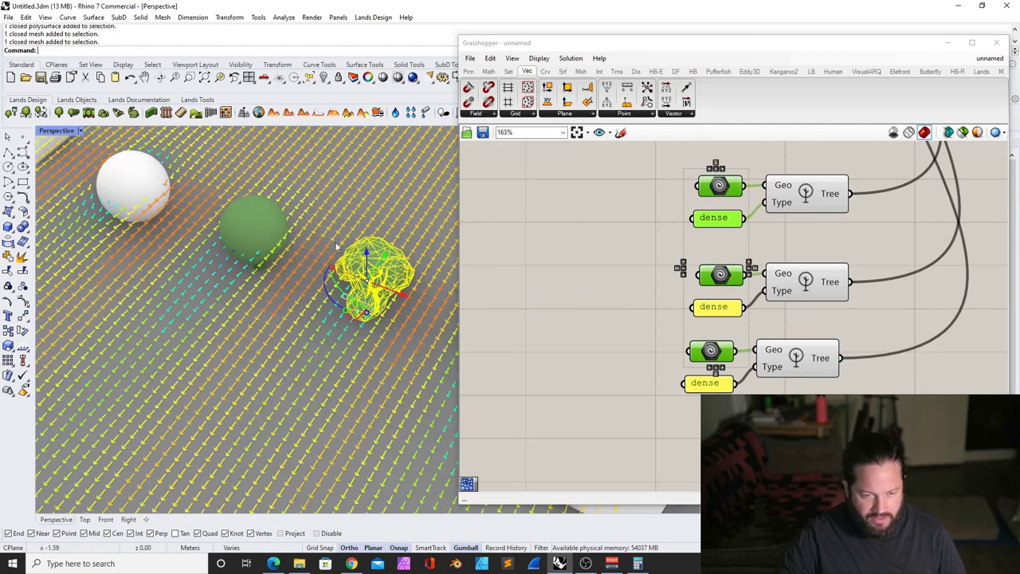
right_click_drag(257, 255, 227, 257)
scroll(226, 255, "up", 8)
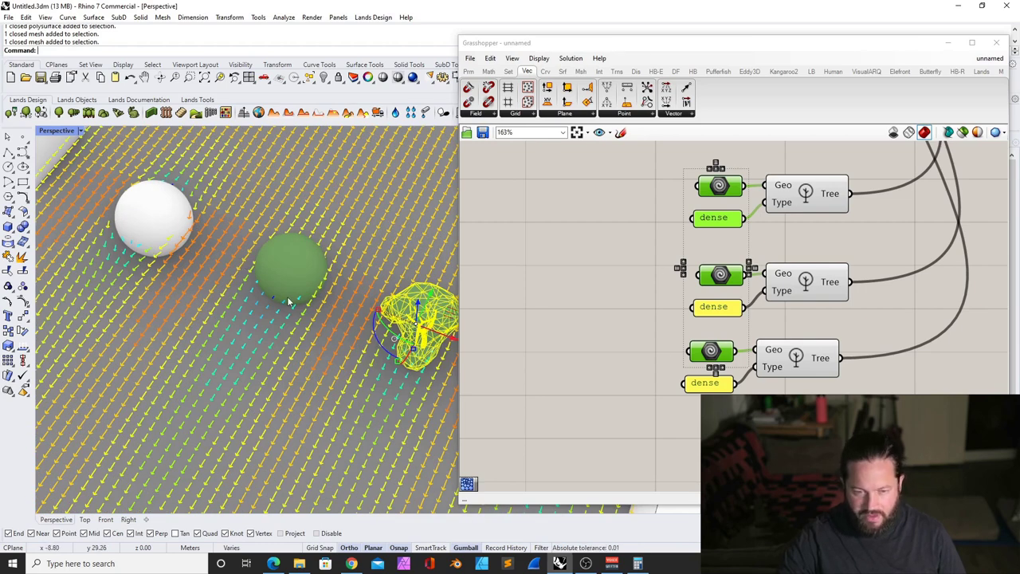
right_click_drag(429, 319, 368, 317, "shift")
scroll(368, 317, "up", 7)
Select the low-poly tree mesh and compare the wind vectors around it with those around the neighbouring trees
left_click(358, 262)
key("Escape")
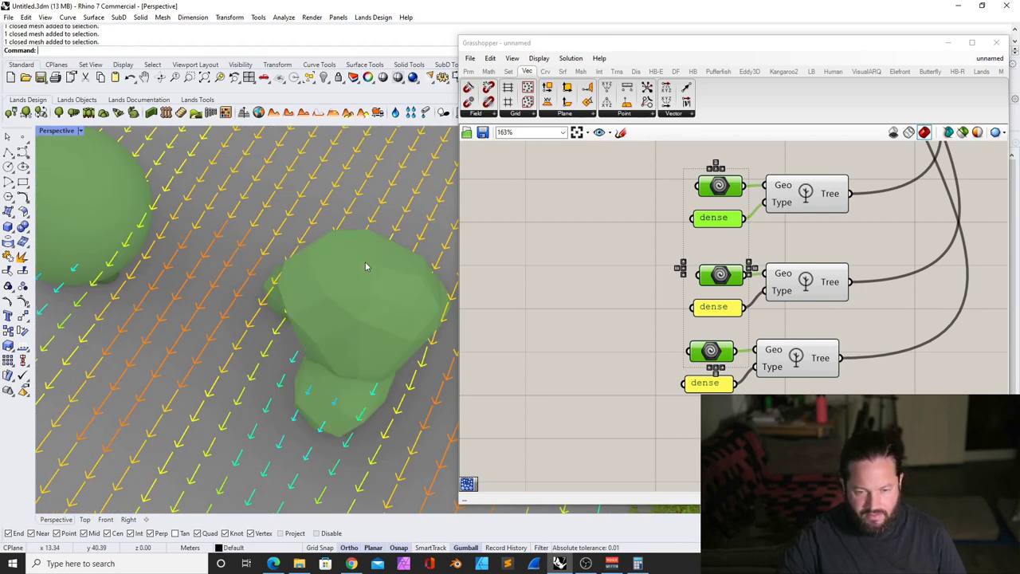
left_click(365, 262)
scroll(244, 263, "down", 8)
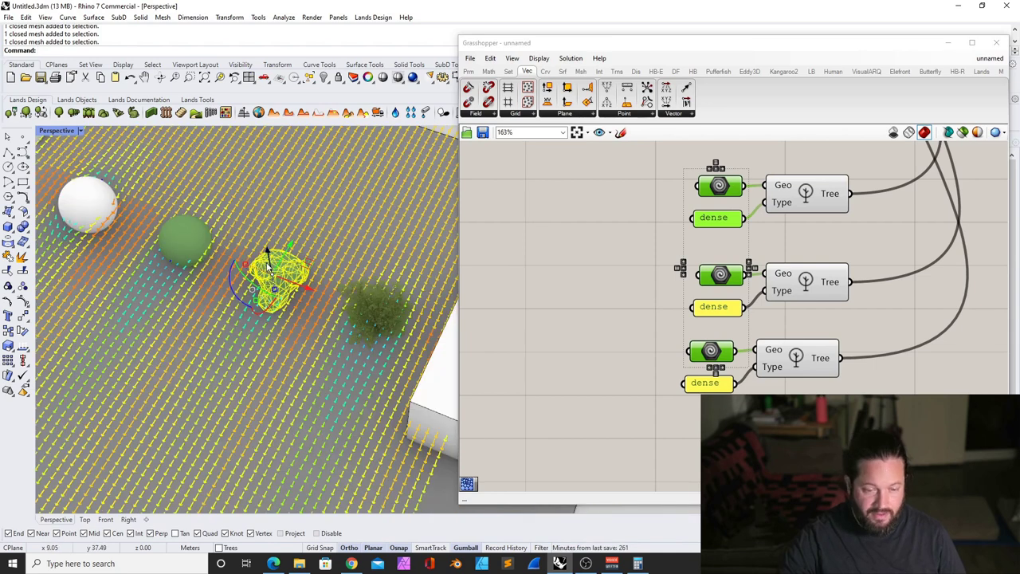
scroll(267, 267, "up", 2)
mouse_move(319, 308)
right_mouse_down()
mouse_move(329, 297)
mouse_move(306, 295)
right_mouse_up()
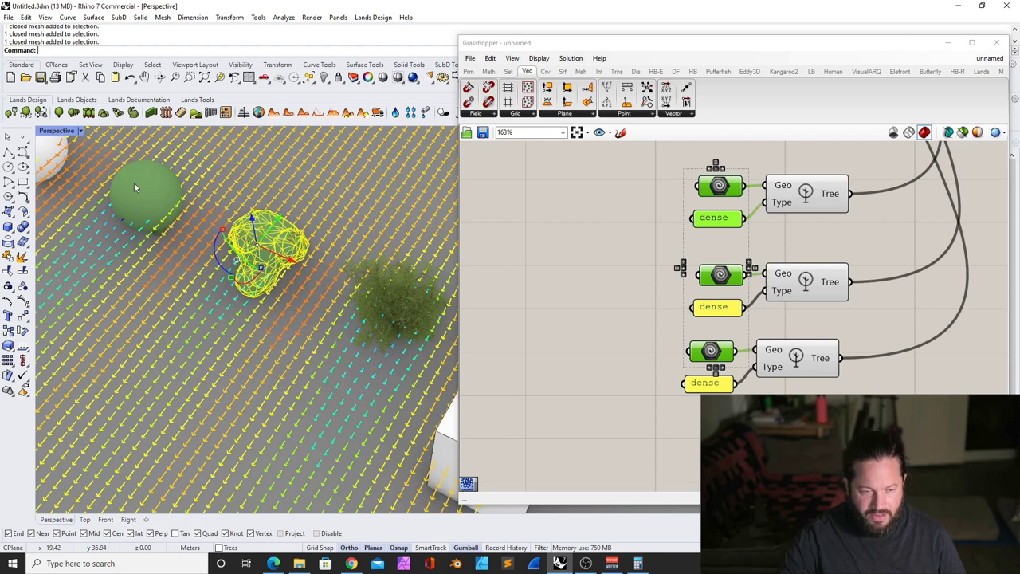
scroll(276, 322, "down", 4)
Return to the definition with the probing points and check which geometry each tree component references by selecting its Geo parameters
left_click(551, 378)
scroll(558, 370, "down", 6)
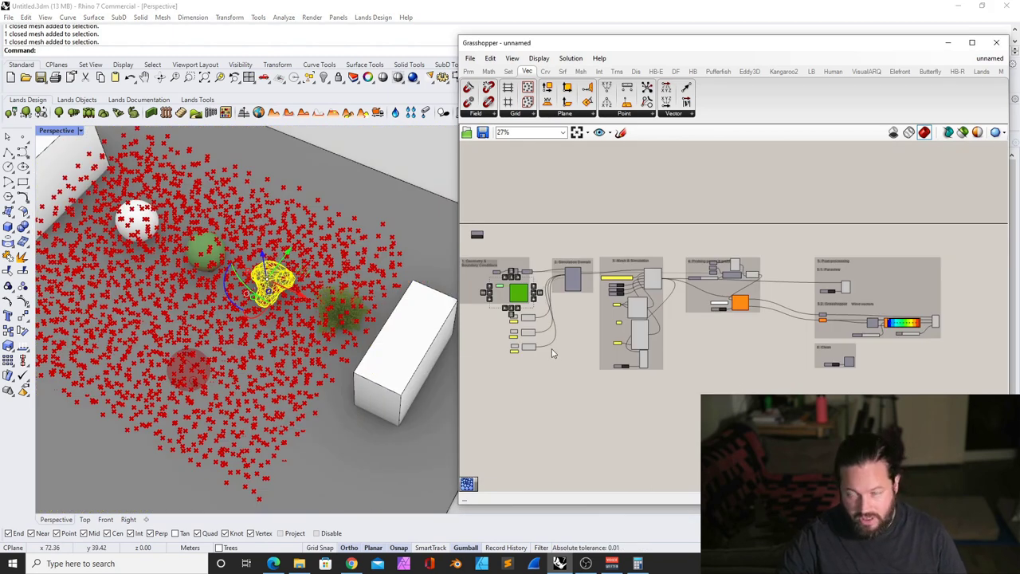
scroll(554, 353, "up", 6)
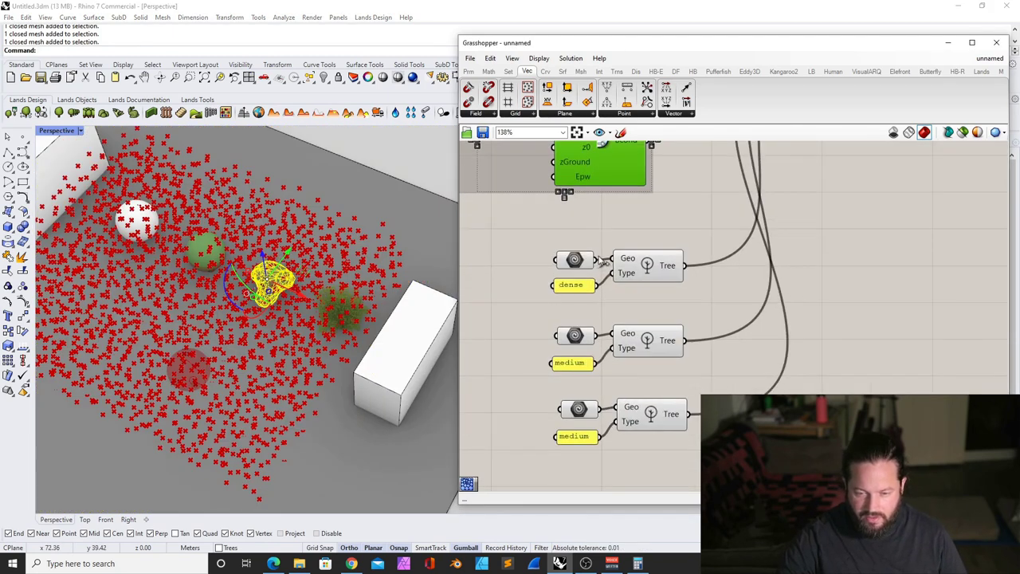
left_click(574, 261)
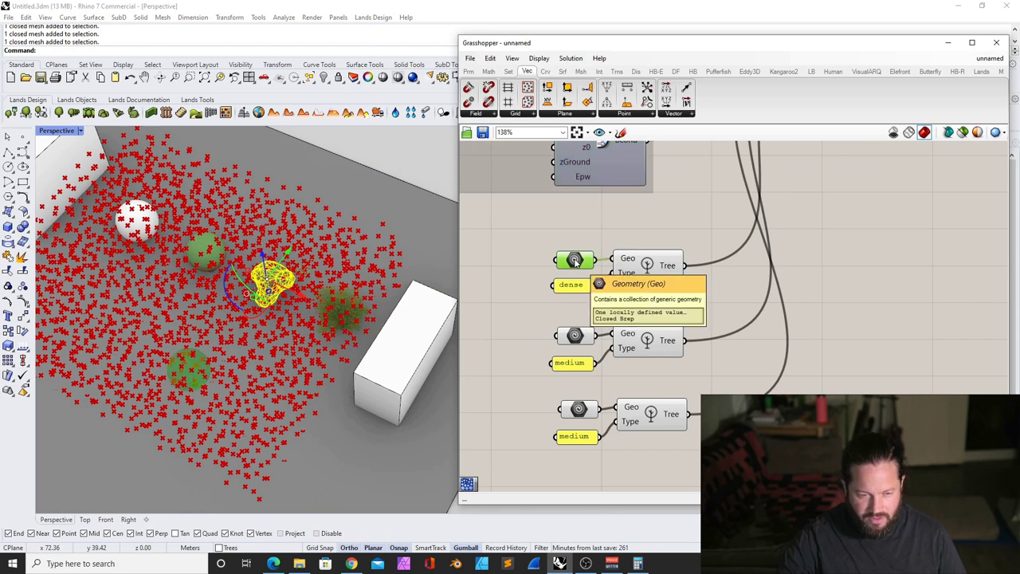
left_click(576, 336)
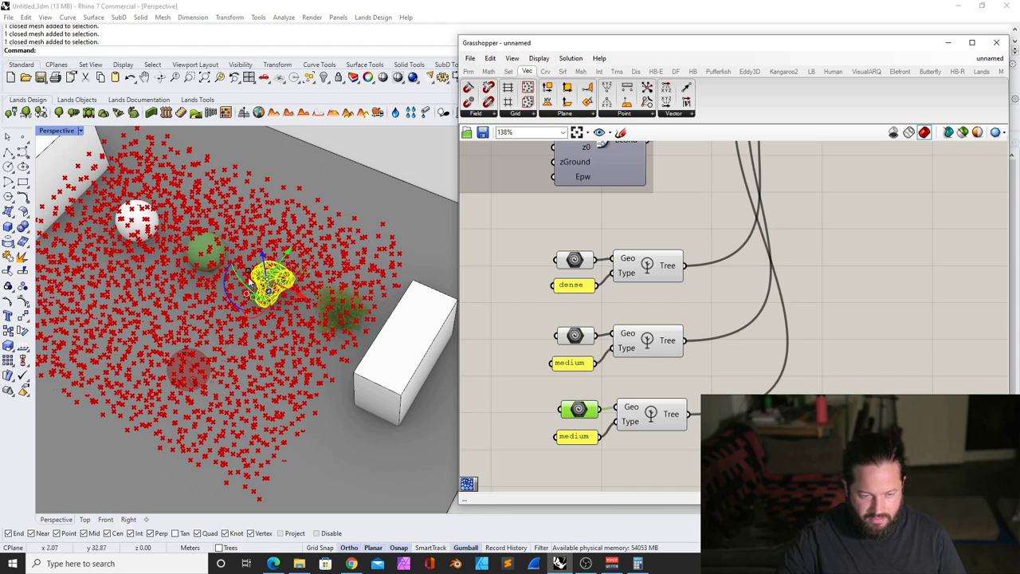
Delete the detailed tree's foliage and branches and the white sphere from the Rhino model
scroll(316, 305, "up", 4)
left_click(335, 301)
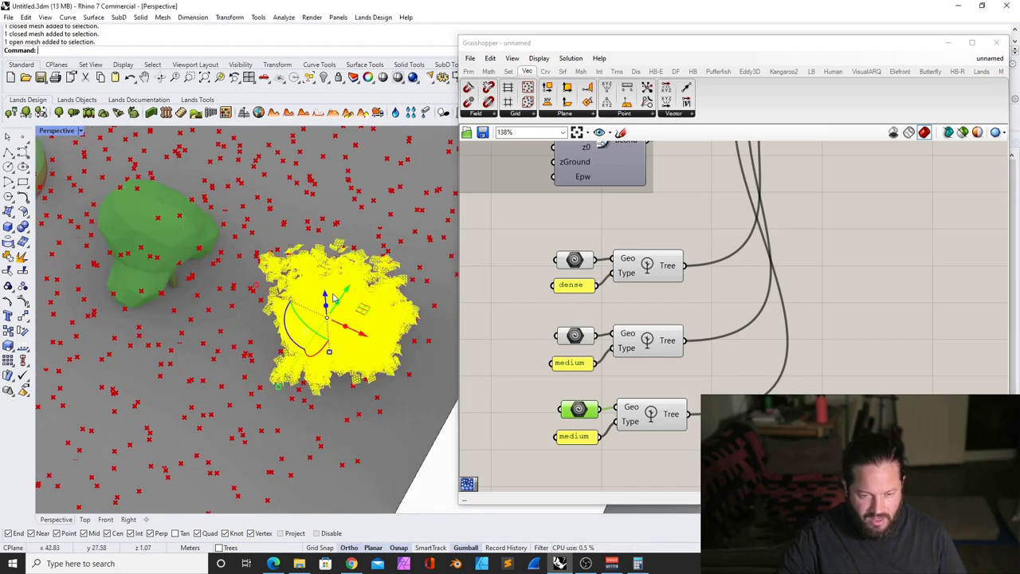
key("Delete")
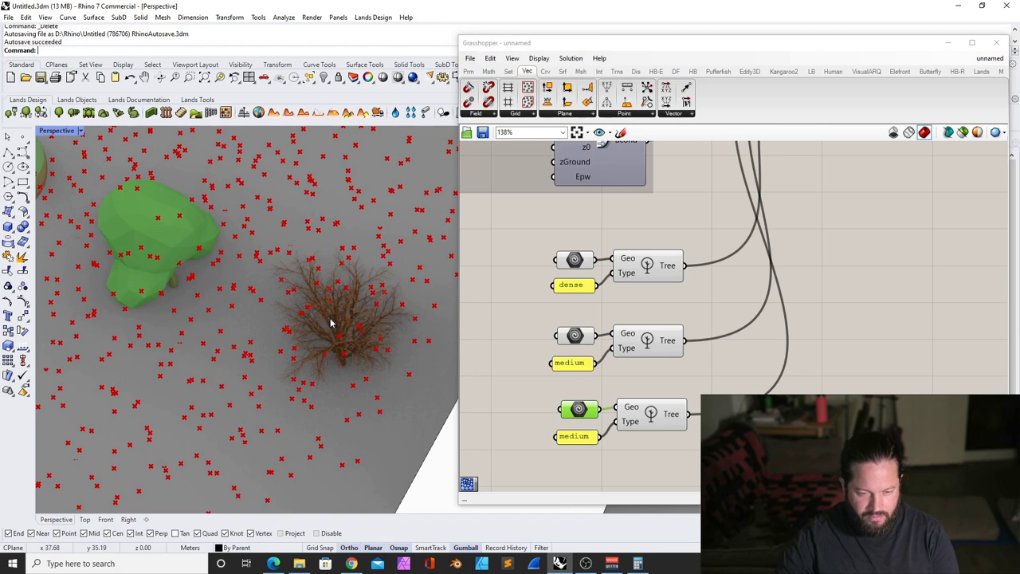
left_click(186, 245)
scroll(221, 262, "down", 4)
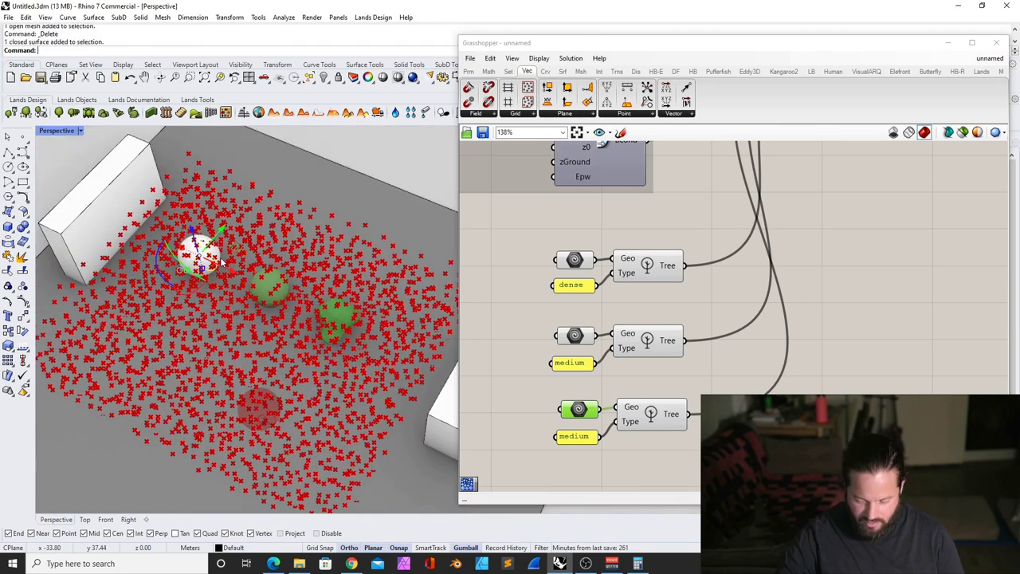
key("Delete")
Trigger RunMsh and MakeTrees on the BlueCFD simulation component in the Mesh & Simulation group
scroll(224, 263, "down", 5)
scroll(239, 263, "up", 2)
scroll(754, 315, "down", 6)
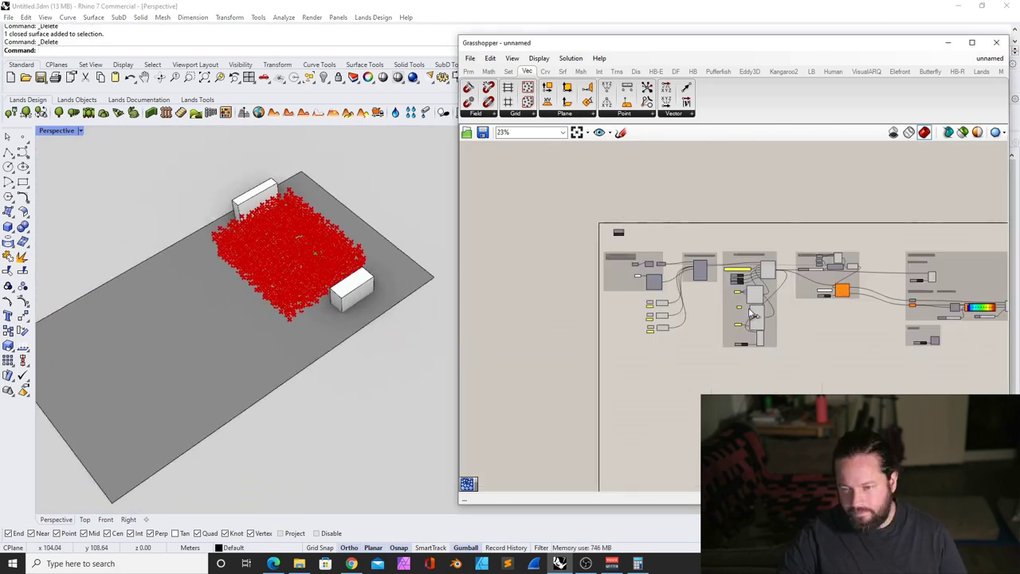
scroll(752, 313, "up", 5)
scroll(785, 317, "down", 4)
scroll(749, 375, "up", 3)
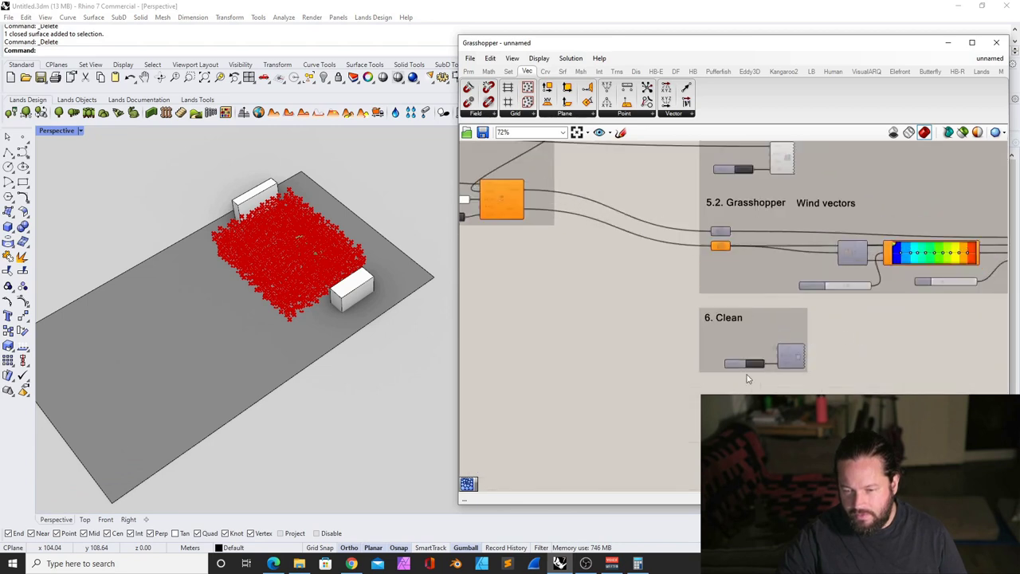
scroll(749, 374, "up", 1)
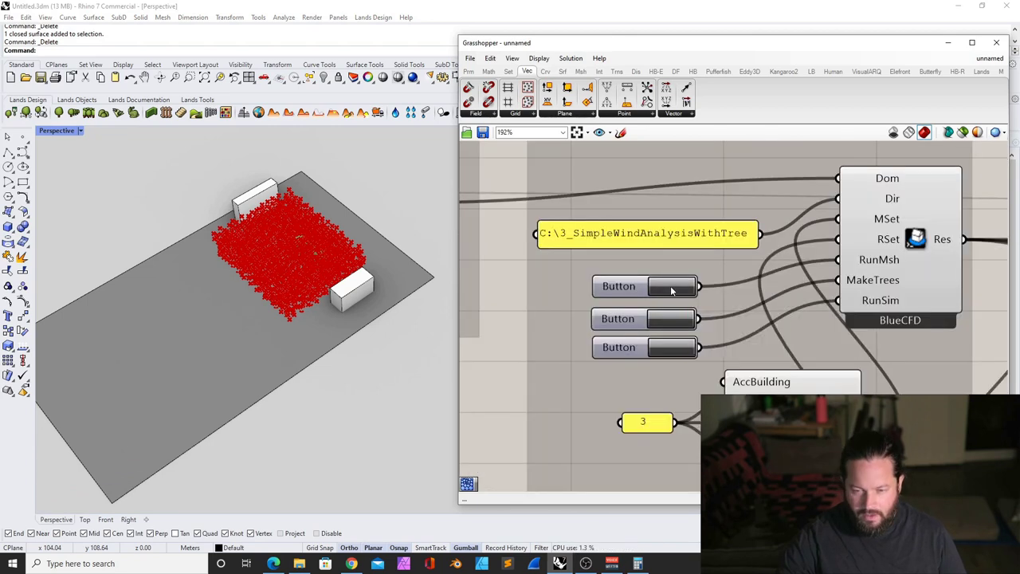
left_click(672, 288)
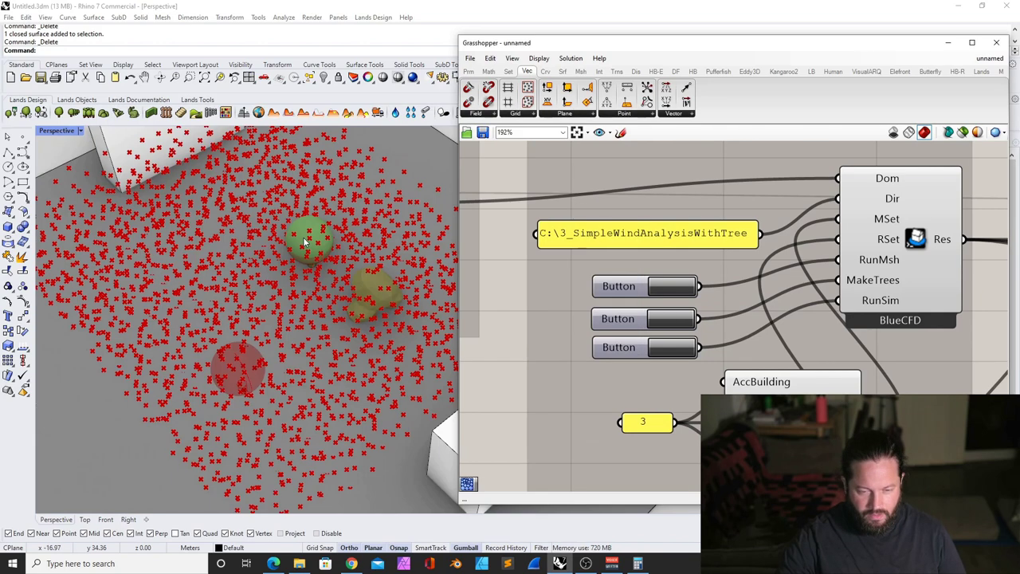
left_click(677, 321)
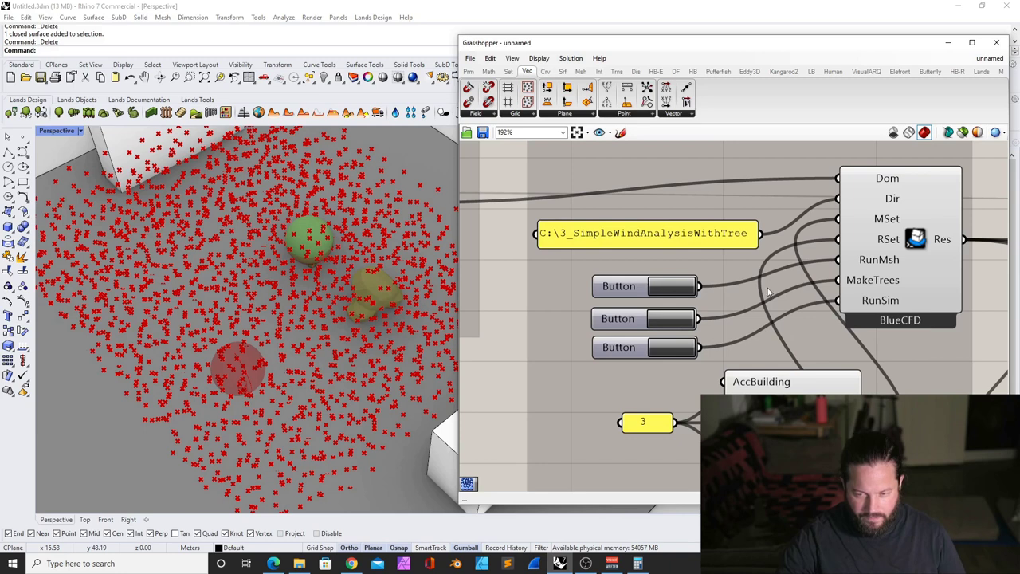
Space out the RunMsh and MakeTrees buttons evenly above the RunSim button
left_click(622, 285)
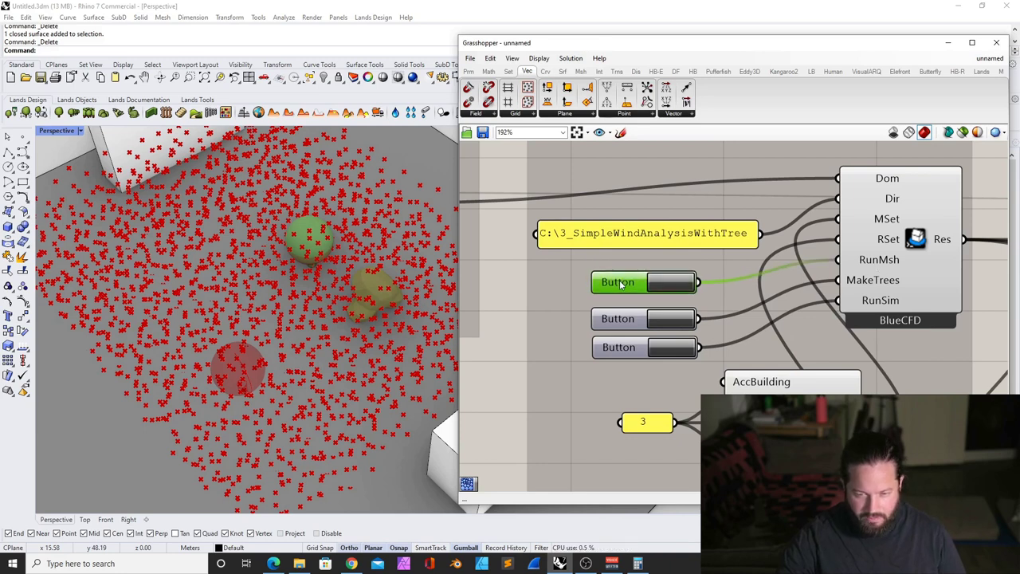
left_click_drag(613, 325, 626, 282)
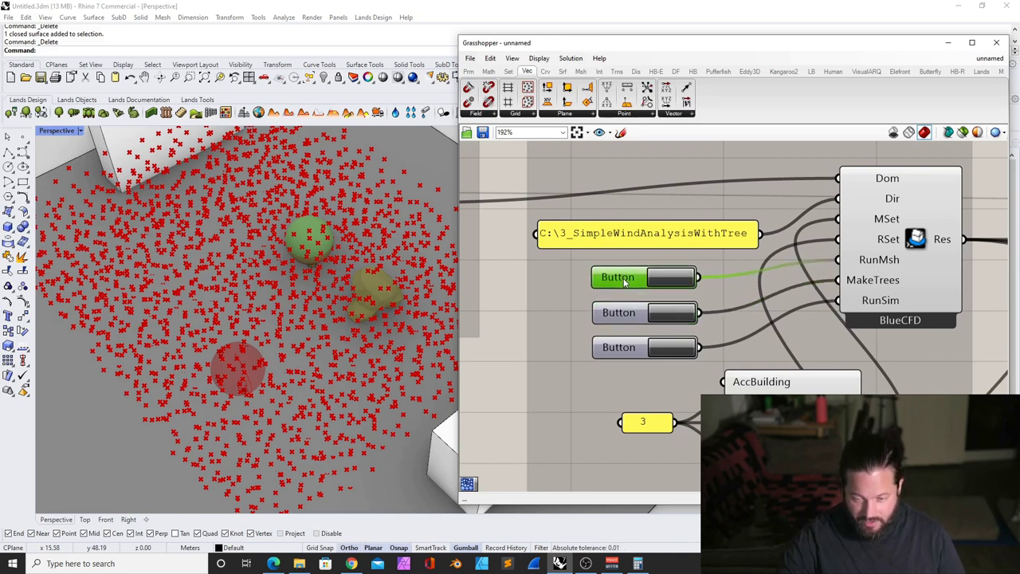
left_click(635, 349)
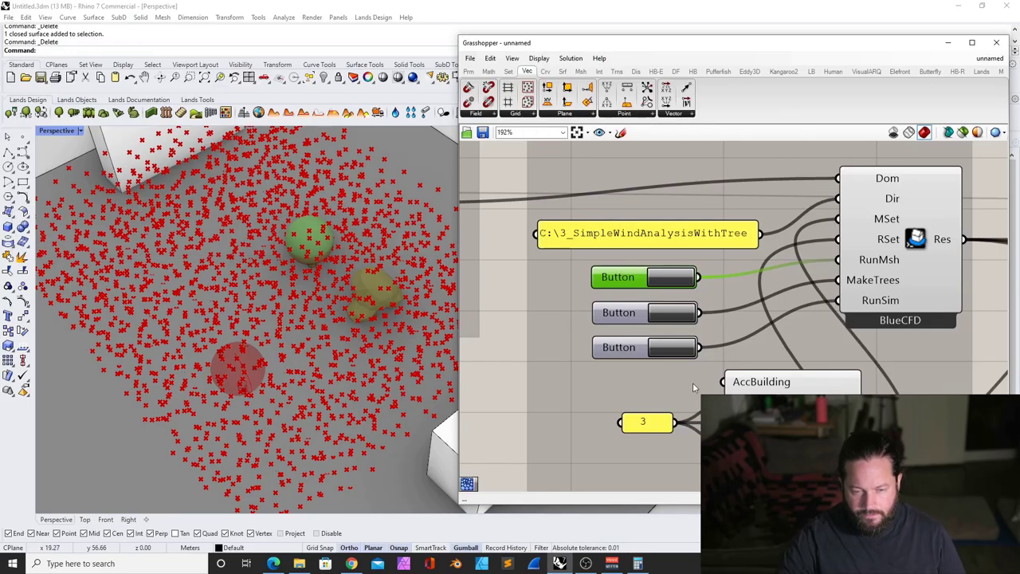
Examine the probing points group, comparing the random point population with the Eddy3D component that culls points around the building mesh
scroll(577, 322, "down", 7)
scroll(877, 293, "up", 6)
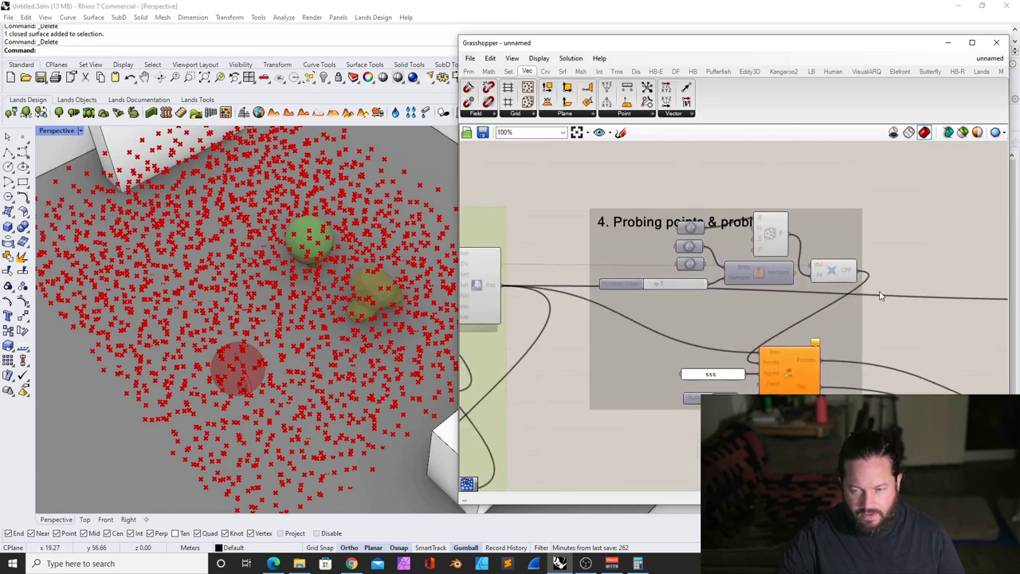
left_click(797, 253)
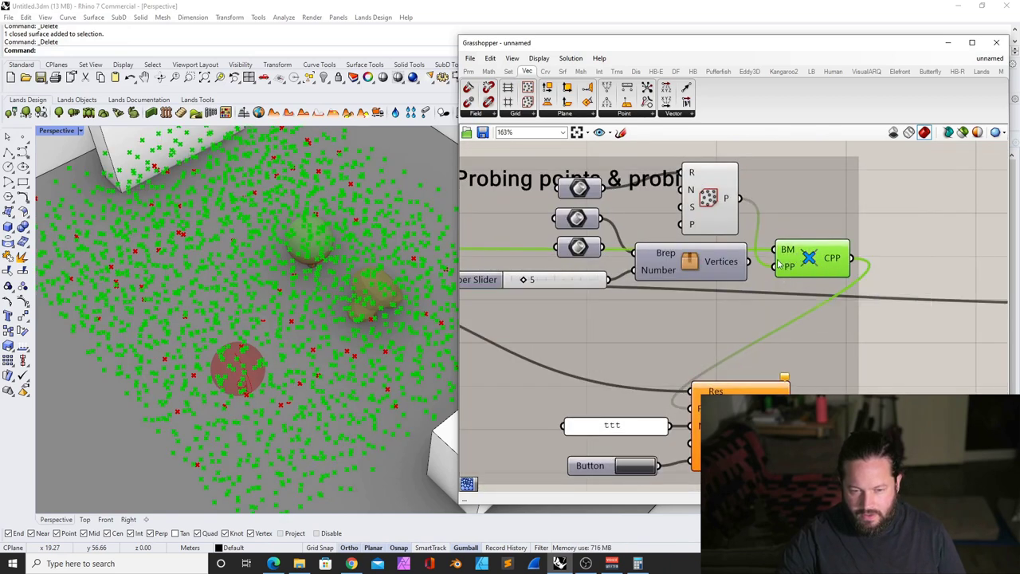
left_click(687, 274)
left_click(716, 204)
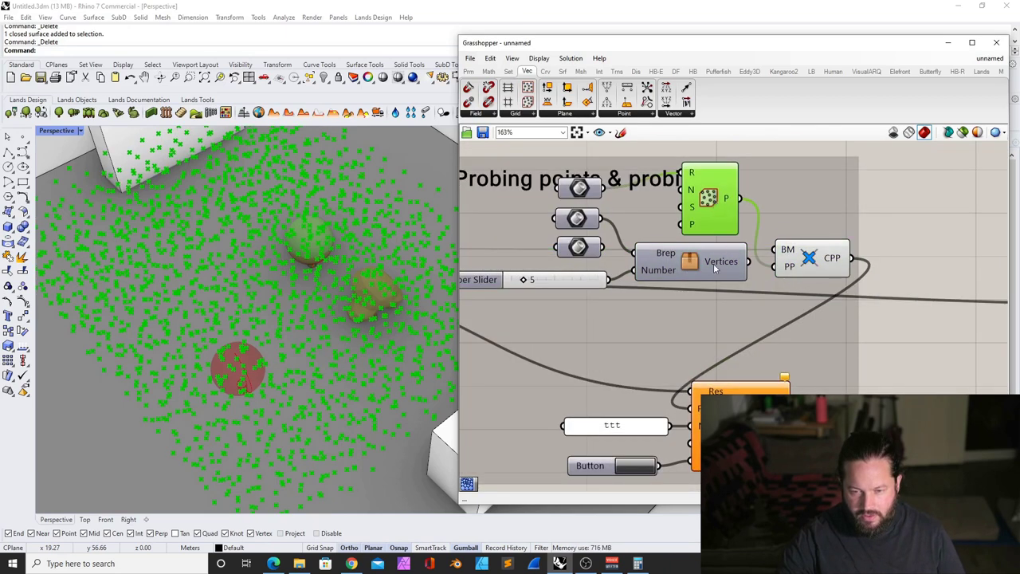
left_click(808, 257)
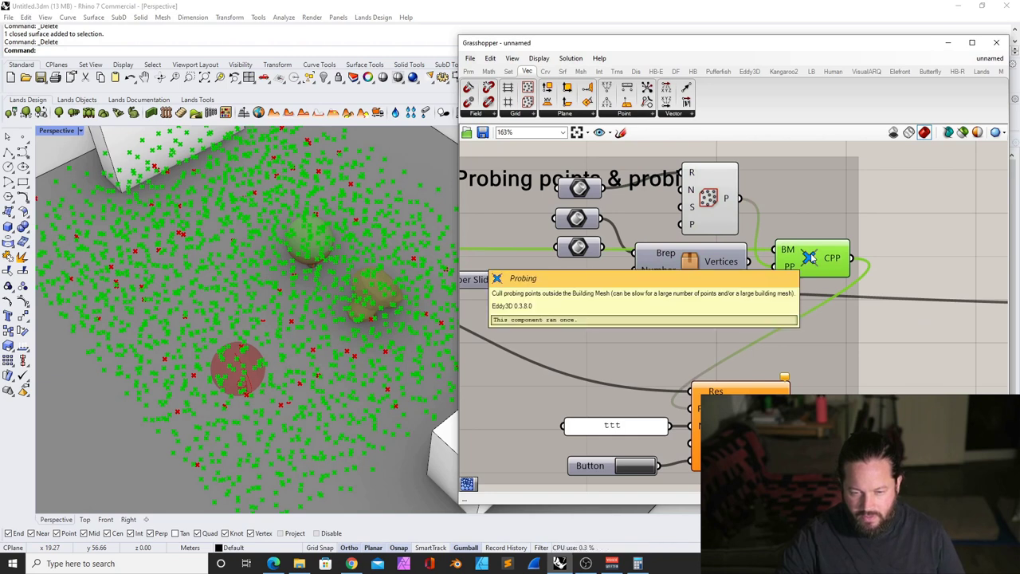
Check the probing component's warning and run the "ttt" probing on the culled points
scroll(766, 334, "down", 4)
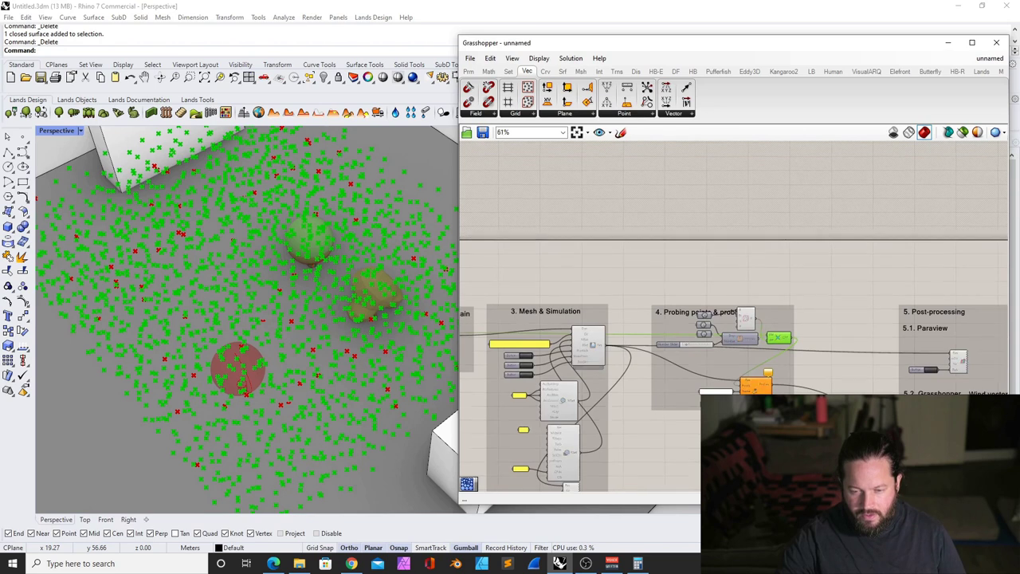
scroll(718, 390, "up", 4)
left_click(809, 342)
scroll(809, 343, "up", 3)
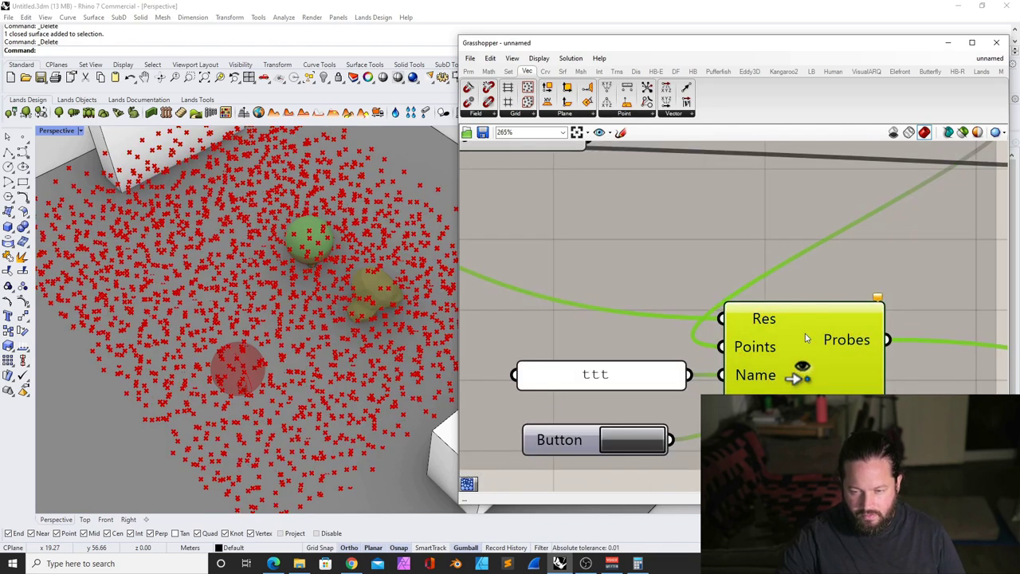
mouse_move(877, 300)
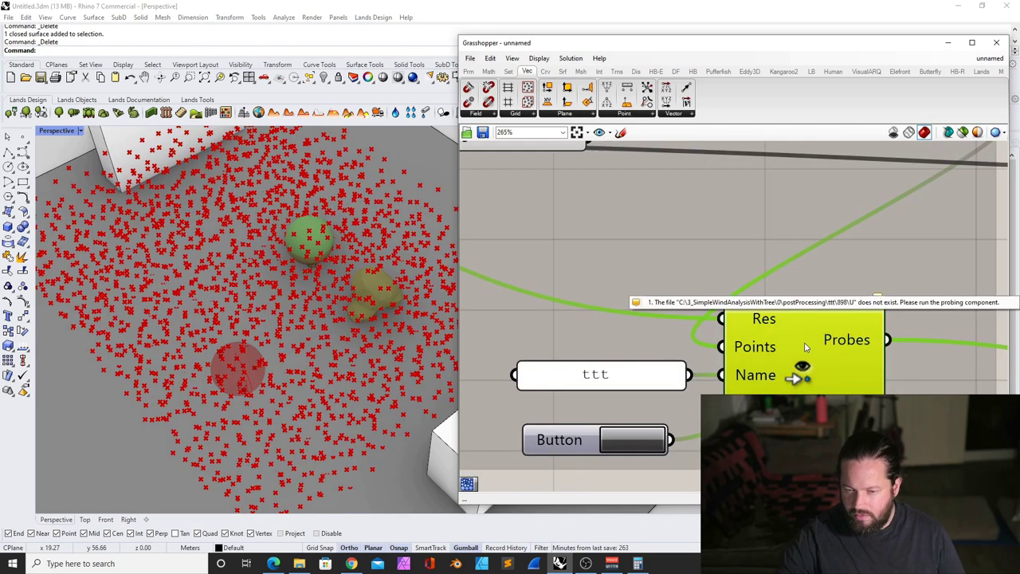
scroll(806, 346, "down", 3)
left_click(694, 408)
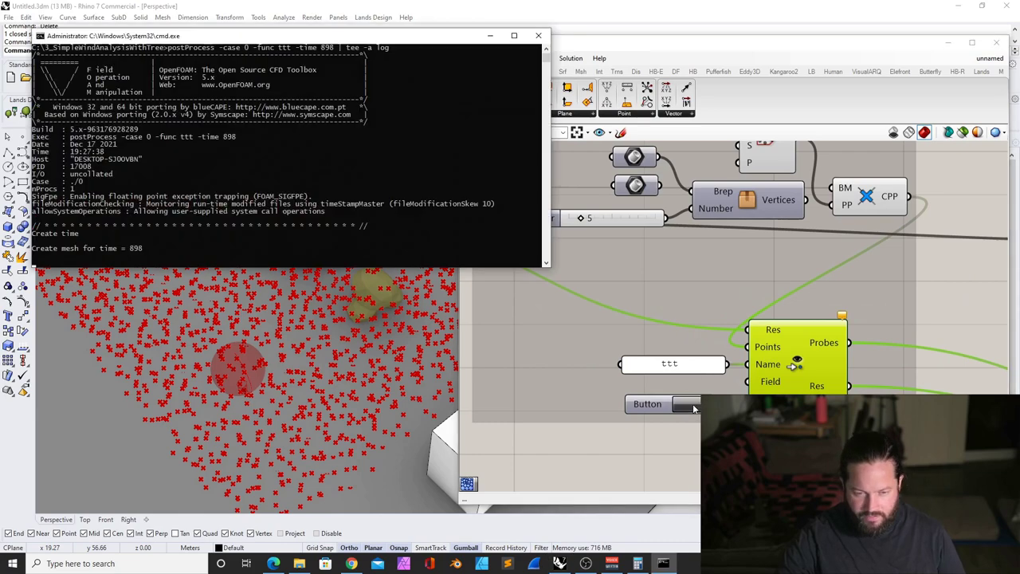
Turn off the preview of the culled probing points and of the random point population
scroll(332, 291, "down", 6)
scroll(332, 292, "up", 4)
right_click_drag(333, 292, 213, 243)
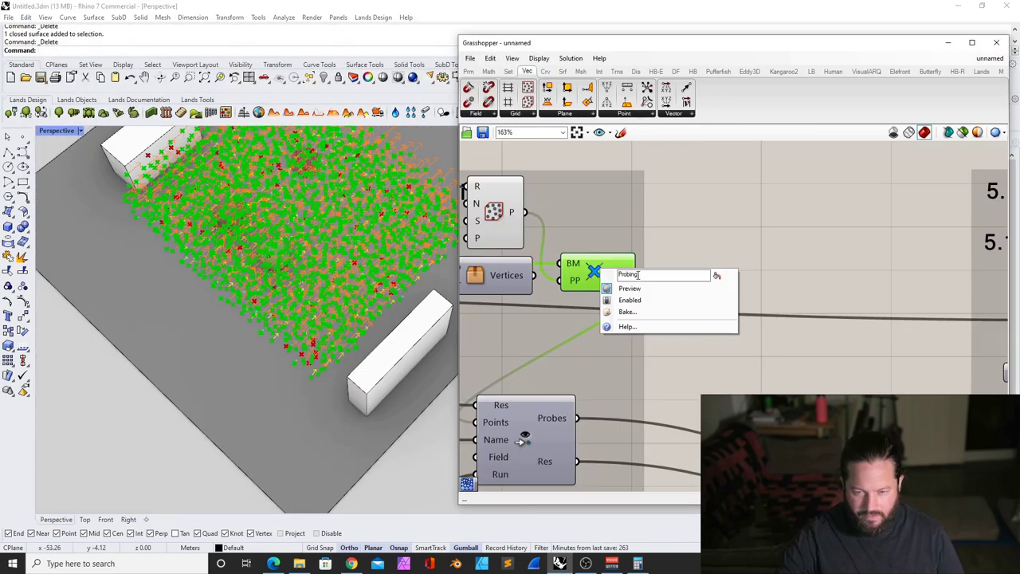
key("Escape")
scroll(679, 280, "down", 3)
scroll(385, 242, "up", 4)
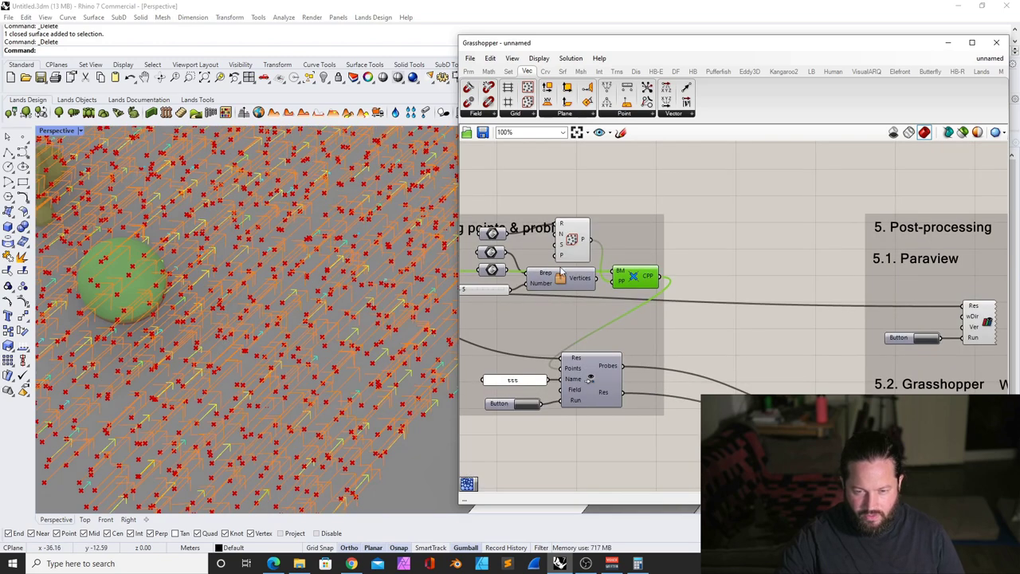
left_click(571, 239)
right_click(580, 231)
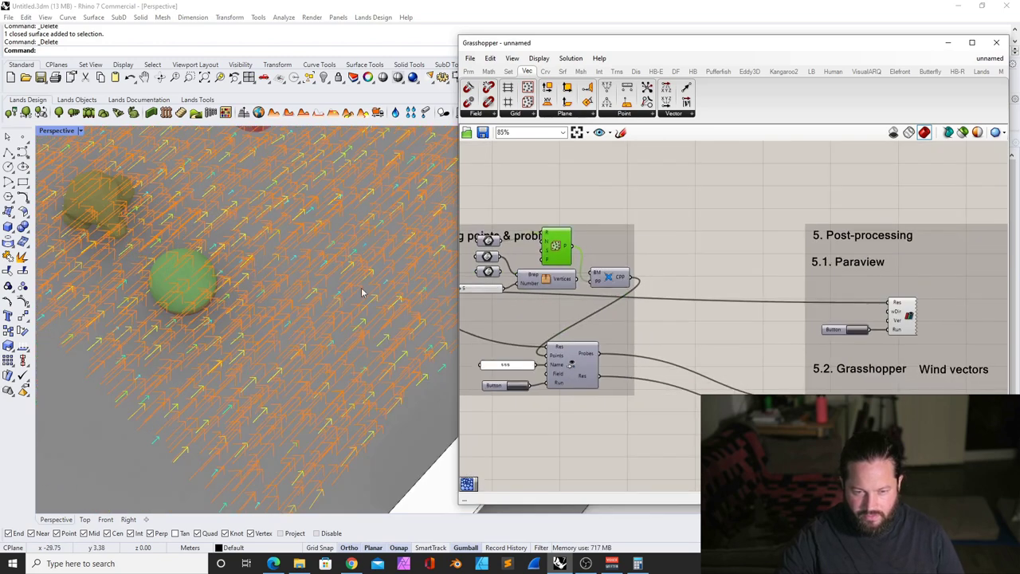
Examine the coloured wind vectors around the porous trees and the red sphere in the Rhino model
right_click_drag(361, 292, 239, 256)
scroll(240, 257, "down", 6)
scroll(328, 191, "up", 9)
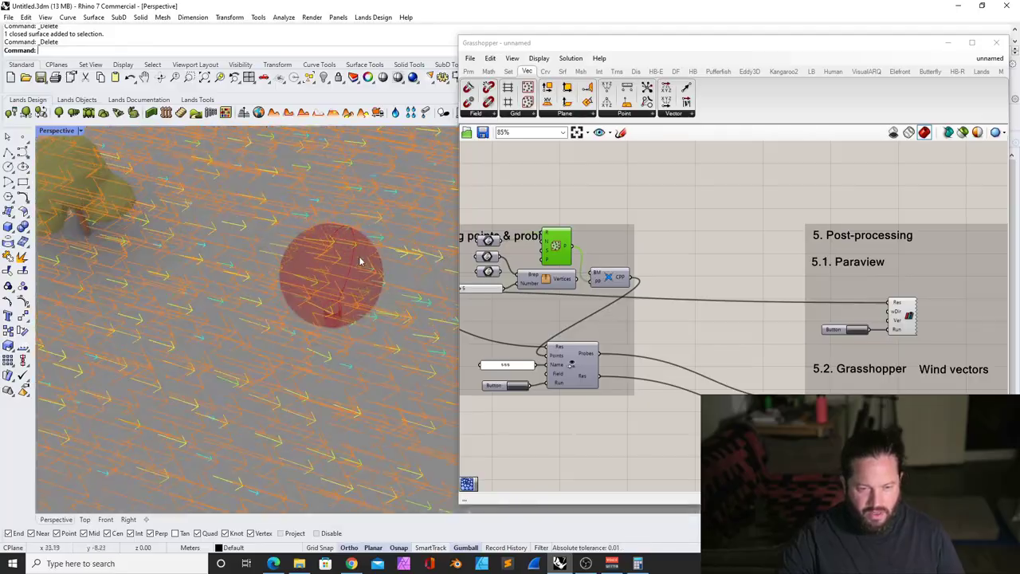
right_click_drag(361, 261, 434, 294)
scroll(724, 276, "down", 6)
scroll(817, 314, "up", 7)
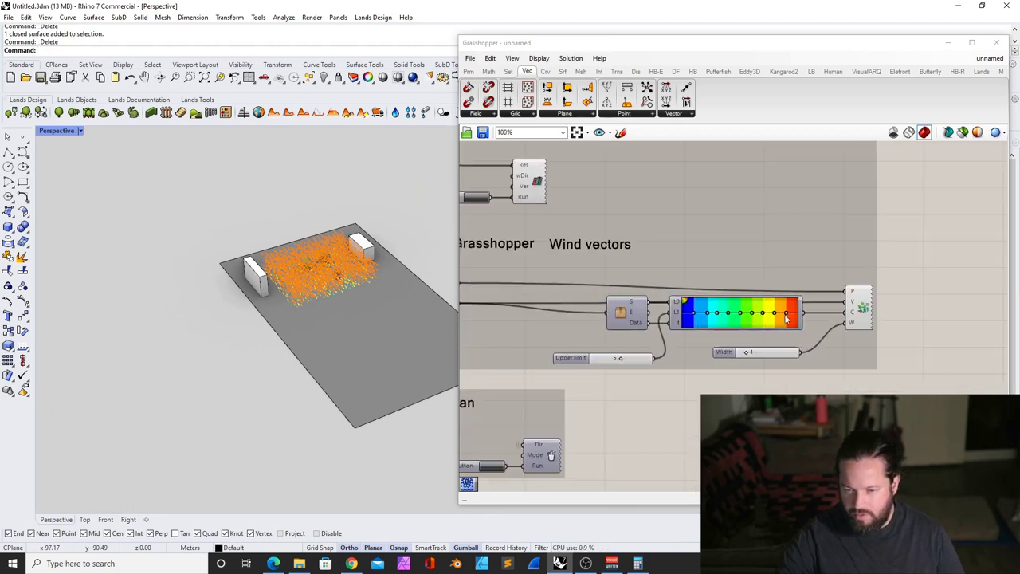
Examine the wind vectors in section, close up around the cut tree crown and the red sphere
scroll(325, 264, "up", 9)
right_click_drag(283, 280, 217, 304)
scroll(247, 288, "down", 5)
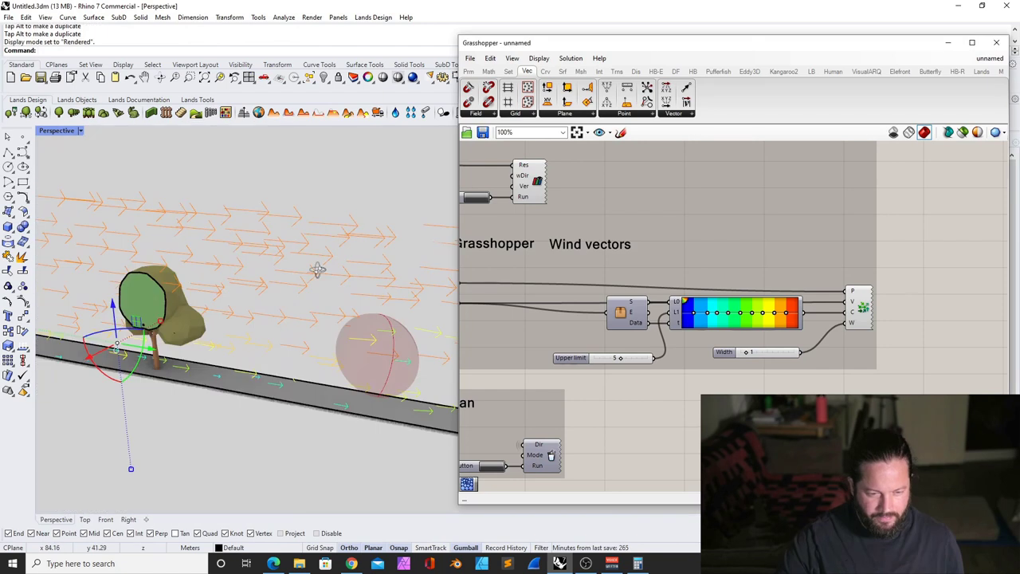
scroll(173, 275, "up", 8)
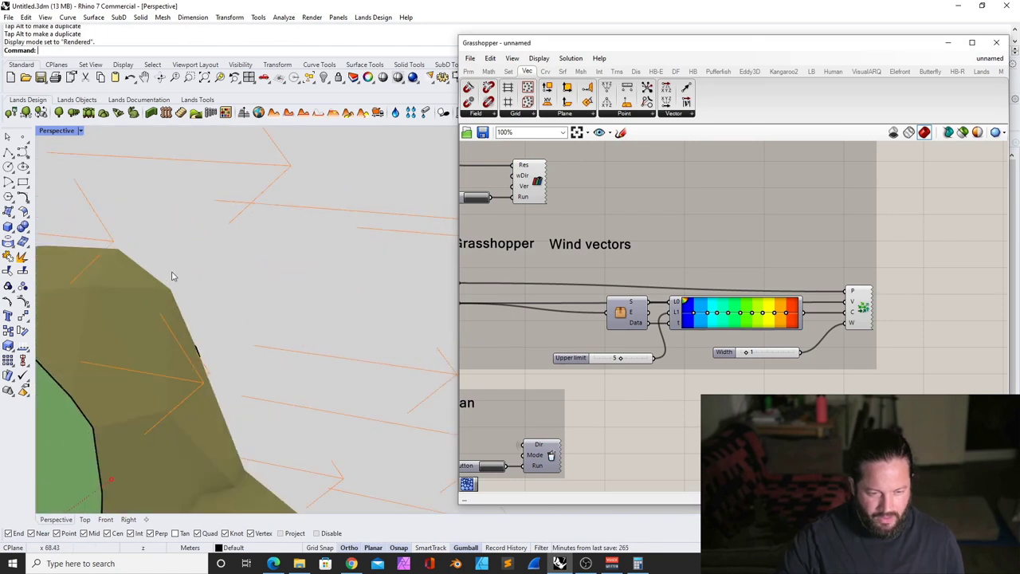
scroll(234, 277, "down", 6)
mouse_move(226, 279)
right_mouse_down()
mouse_move(118, 265)
mouse_move(221, 271)
right_mouse_up()
scroll(216, 274, "down", 7)
scroll(268, 257, "up", 3)
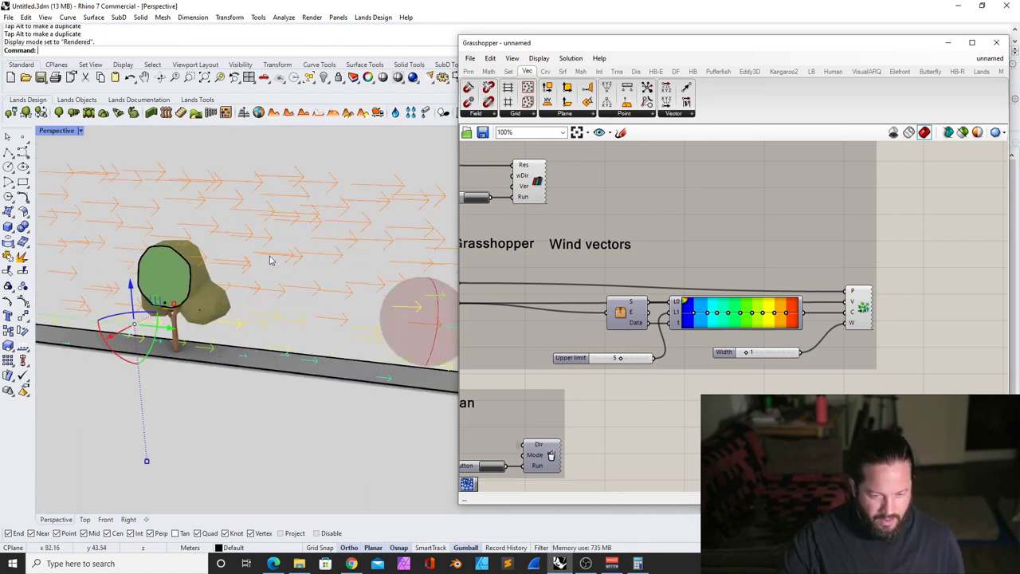
Set the point count of the random point population in the probing group to 6000
scroll(624, 285, "down", 4)
scroll(624, 286, "up", 8)
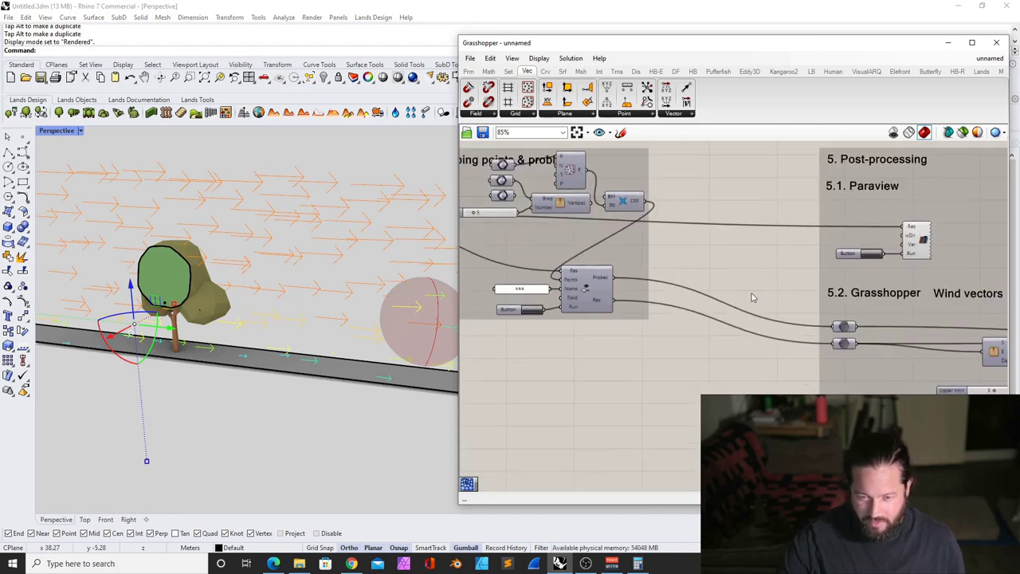
left_click(652, 278)
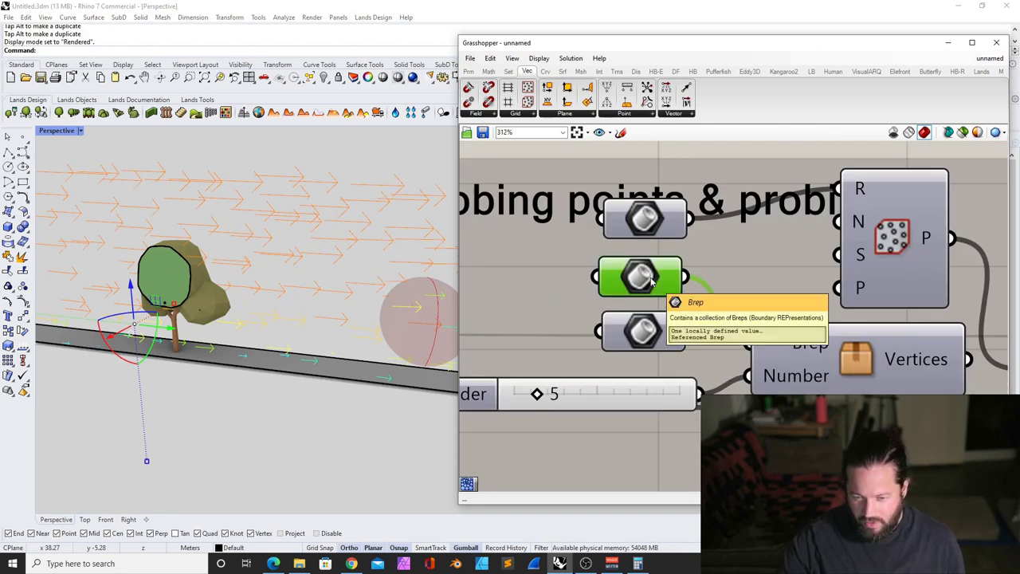
scroll(737, 343, "down", 2)
scroll(785, 347, "up", 2)
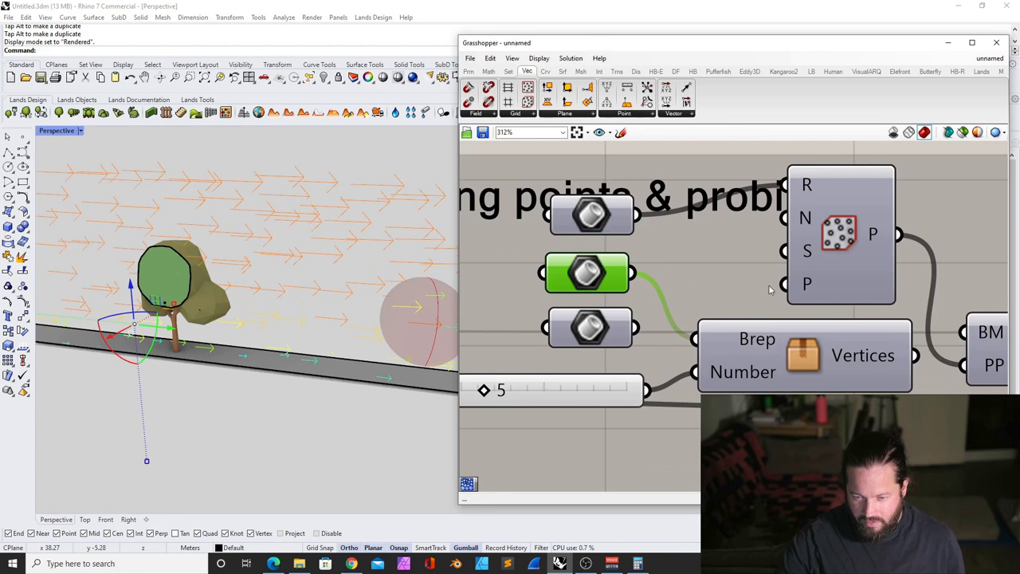
left_click(818, 279)
left_click(664, 264)
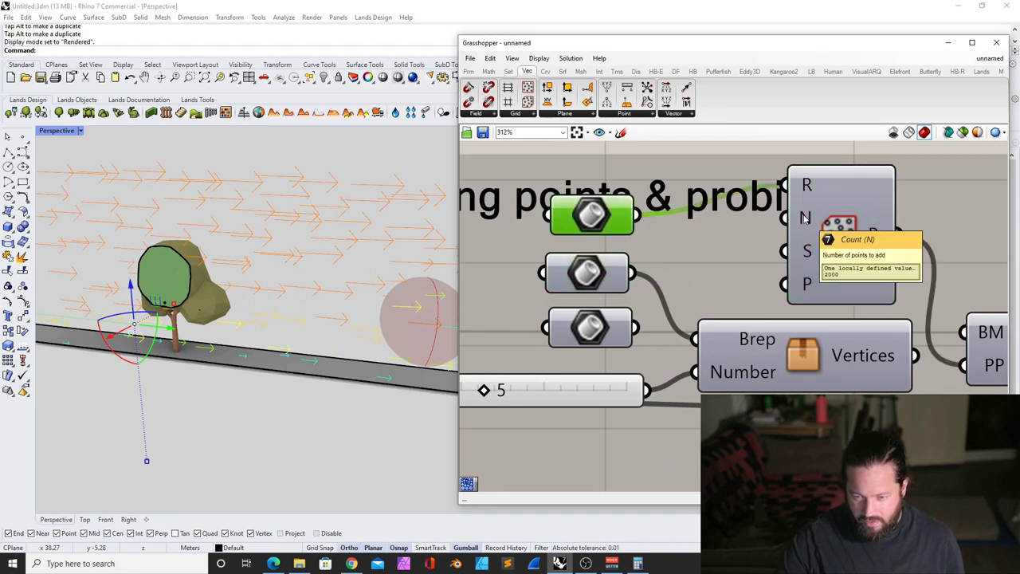
right_click(805, 220)
mouse_move(859, 325)
type("6")
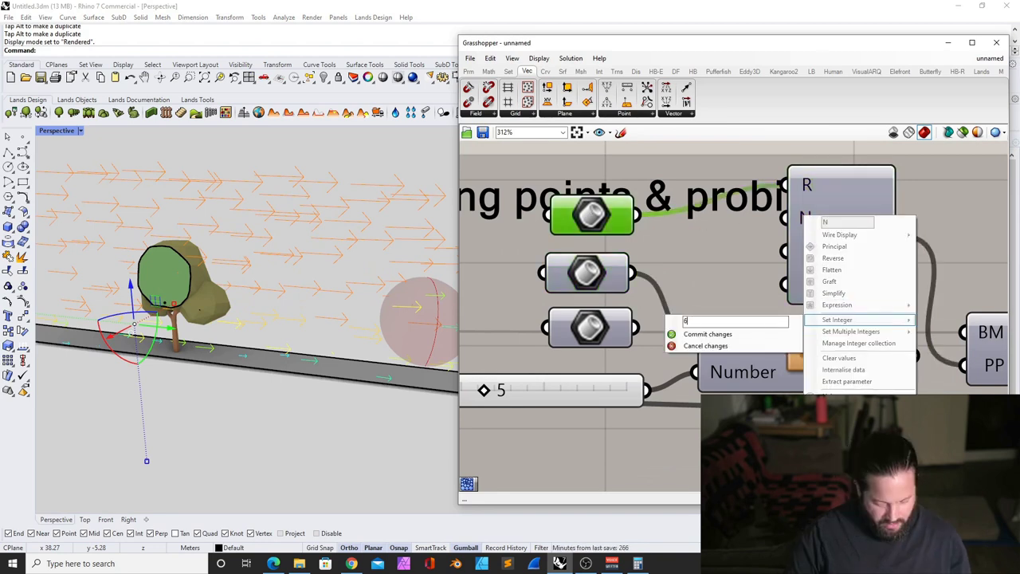
type("000")
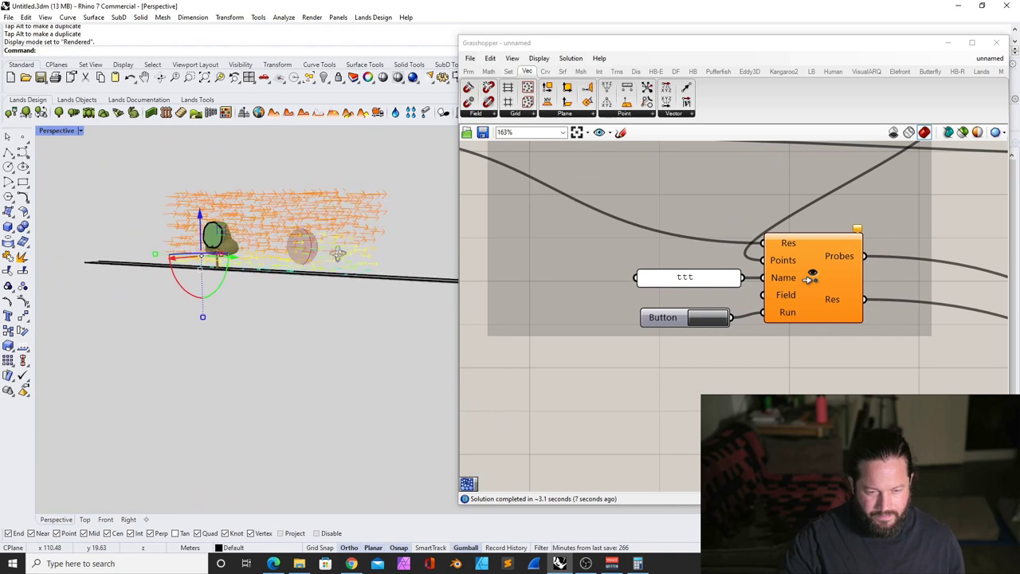
Examine the wind vectors passing through the red sphere and behind the tree from both sides of the section
scroll(310, 233, "up", 3)
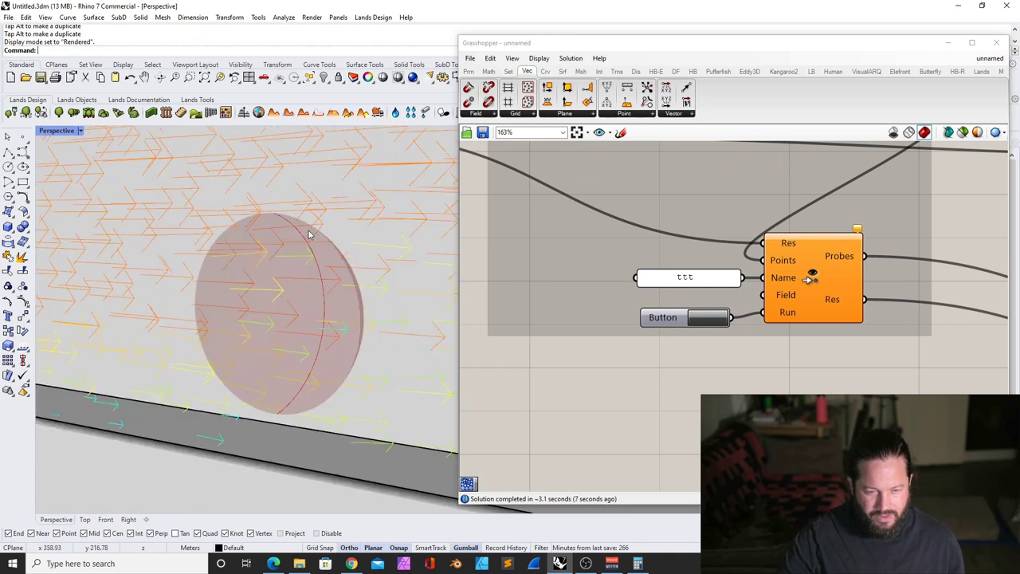
scroll(310, 235, "down", 5)
right_click_drag(310, 235, 223, 212)
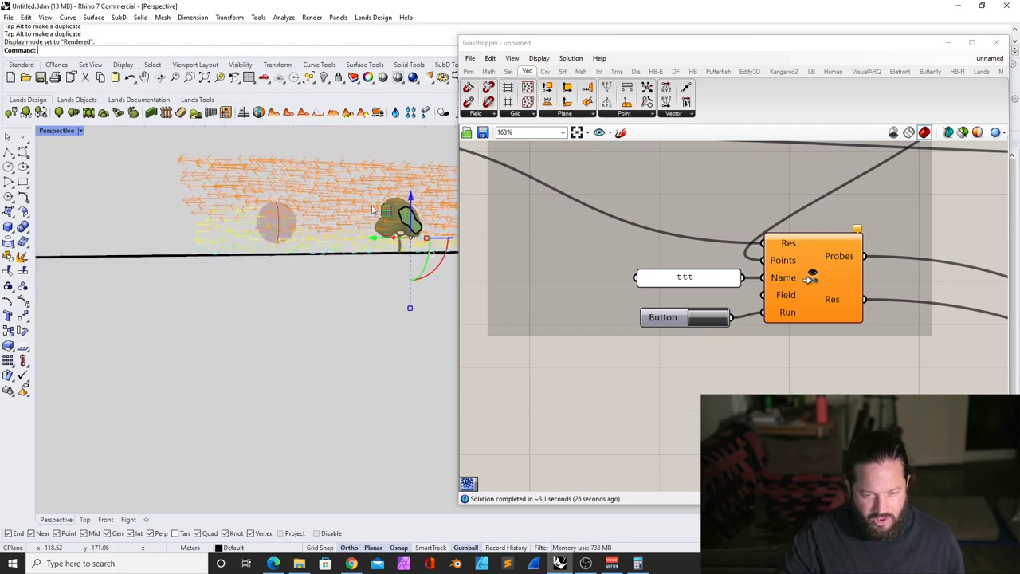
right_click_drag(239, 212, 172, 239)
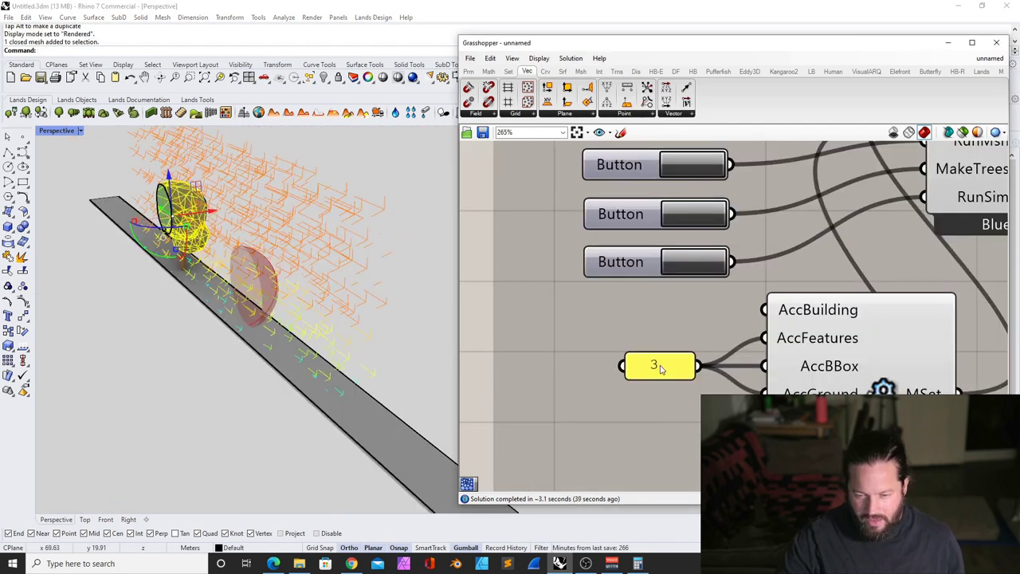
Set the shared mesh accuracy value feeding AccFeatures, AccBBox and AccGround to 4
double_click(660, 368)
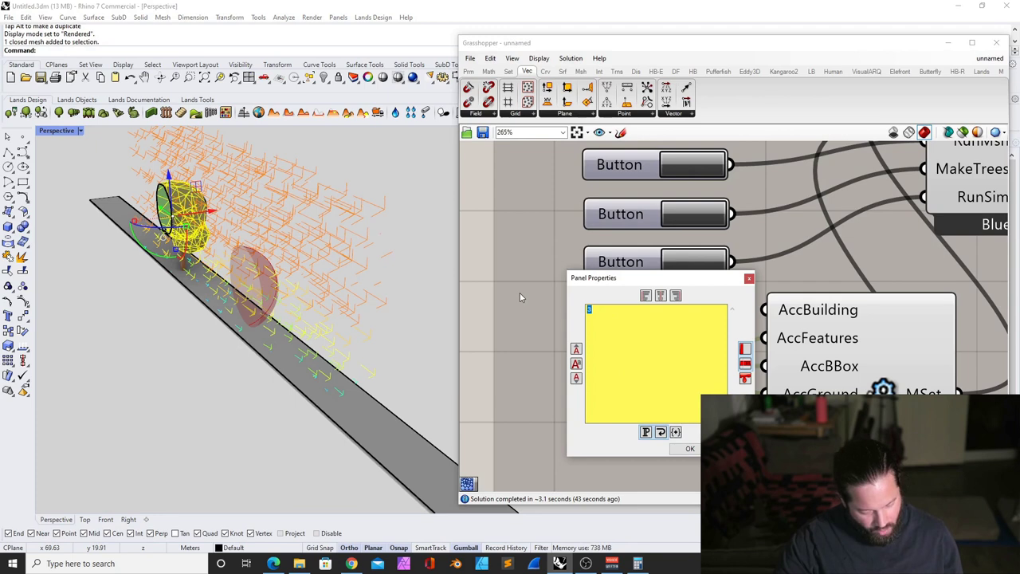
type("4")
left_click(690, 449)
Set the point count of the random point population in the probing group to 10000
scroll(606, 303, "down", 3)
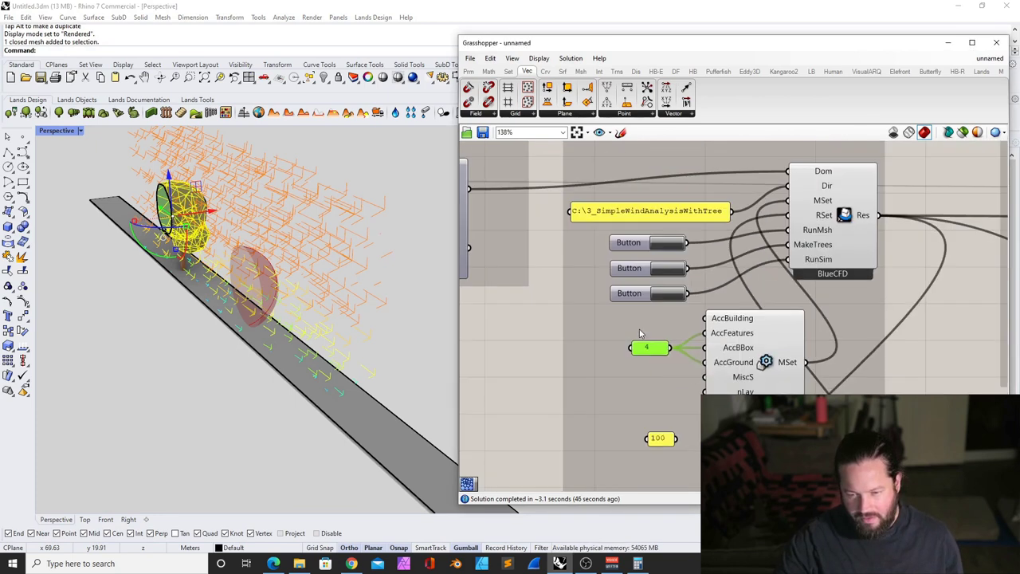
scroll(835, 269, "down", 2)
scroll(835, 270, "up", 5)
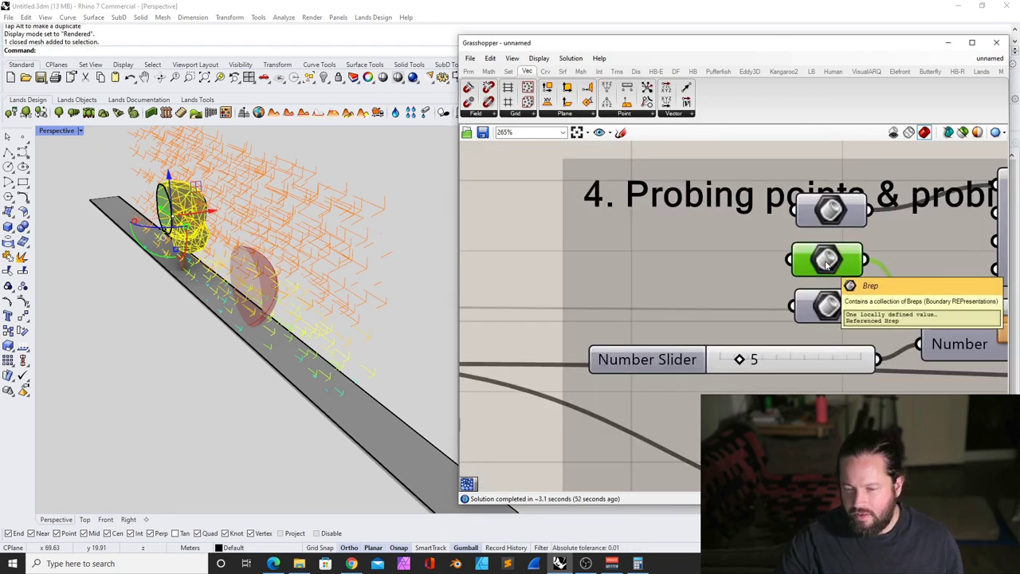
scroll(829, 255, "down", 3)
scroll(853, 230, "up", 3)
right_click(854, 230)
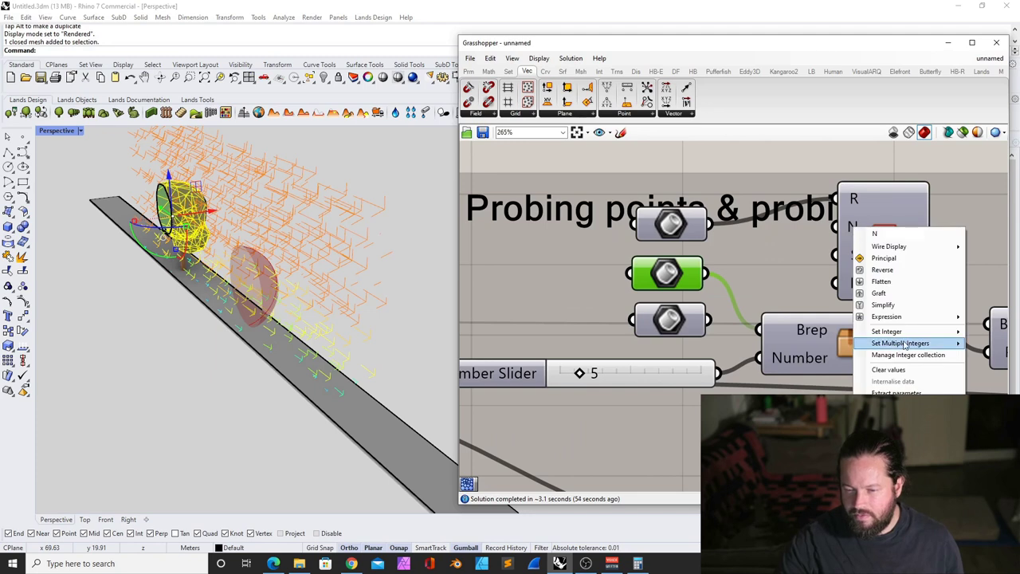
mouse_move(909, 334)
type("10000")
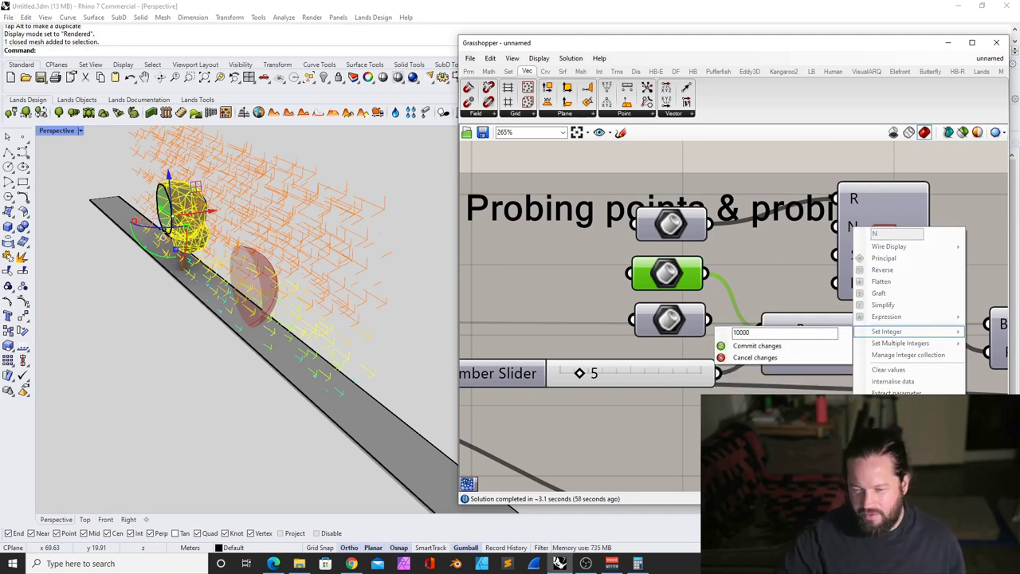
left_click(809, 364)
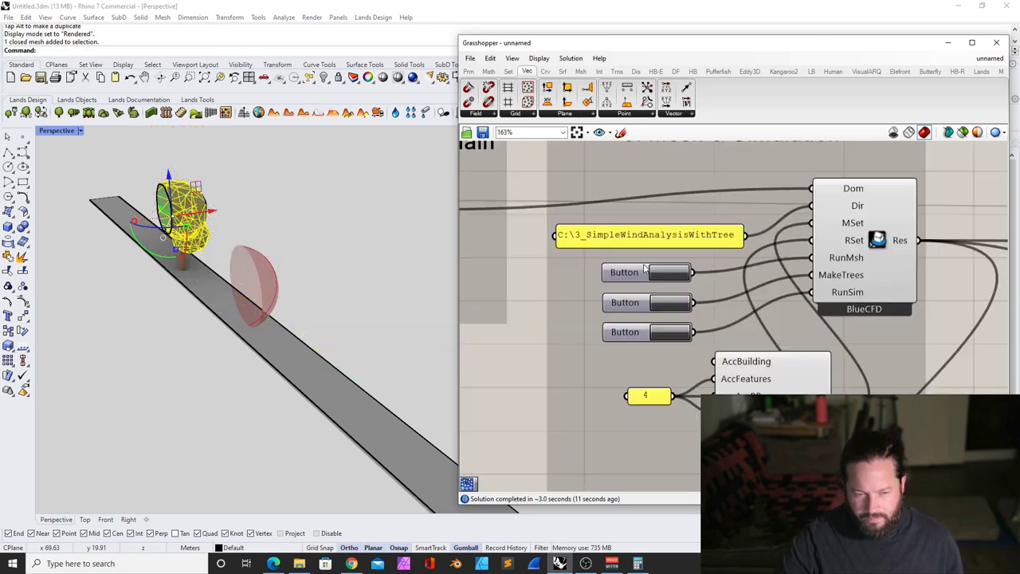
Deselect the tree mesh and examine the sectioned tree and red sphere from the opposite side
scroll(663, 267, "down", 6)
right_click_drag(861, 343, 677, 287)
scroll(841, 350, "up", 6)
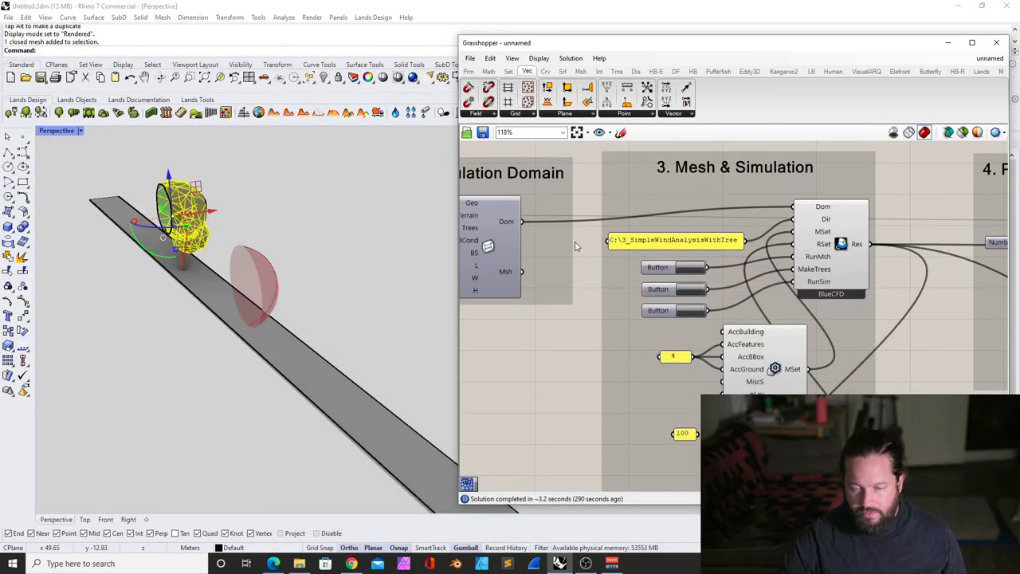
scroll(548, 269, "down", 3)
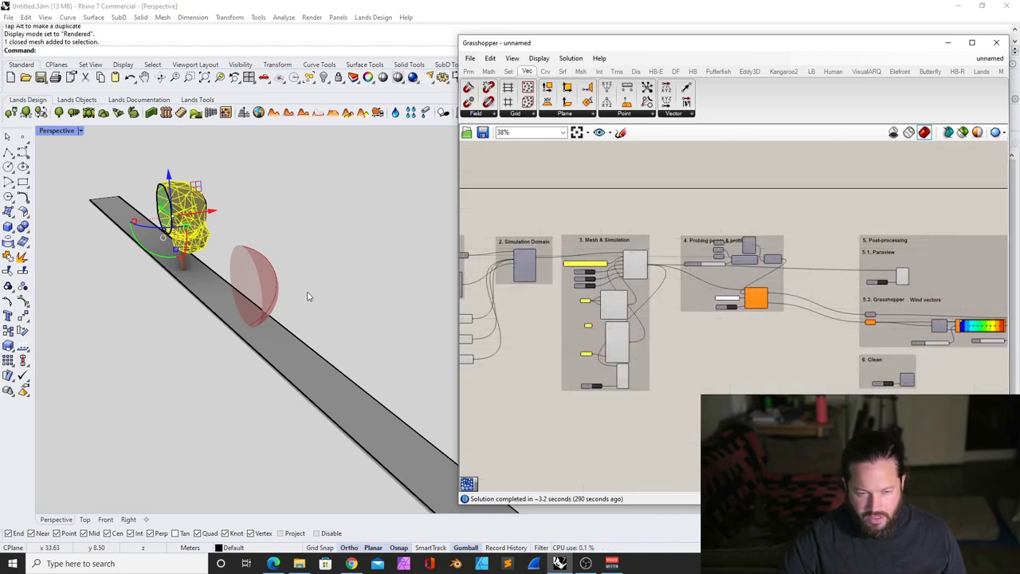
right_click_drag(310, 296, 313, 263)
left_click(310, 262)
scroll(207, 204, "up", 5)
scroll(268, 225, "down", 3)
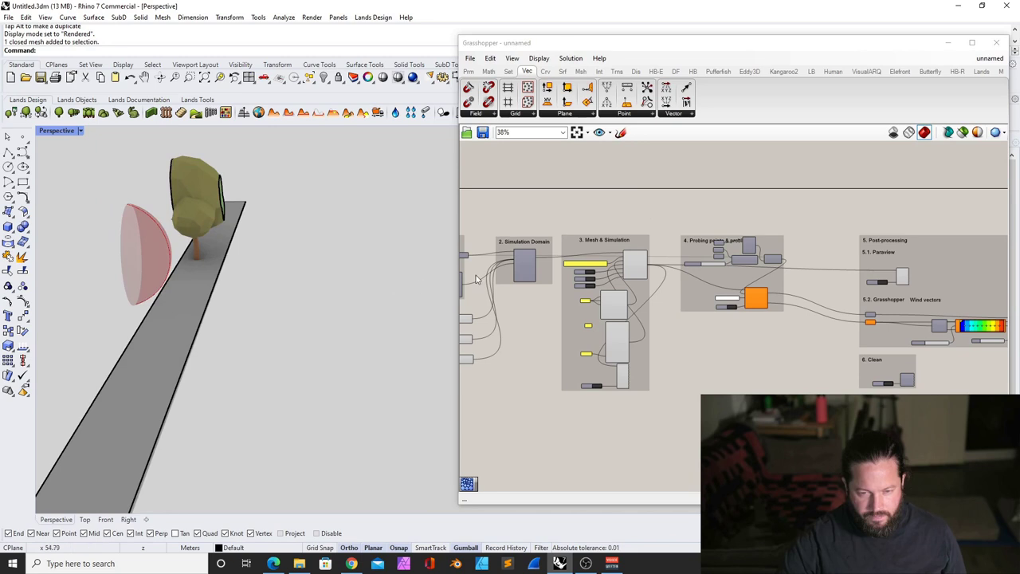
Review the mesh accuracy value and run controls in Mesh & Simulation, and the point population count in the probing group
left_click(642, 218)
scroll(670, 261, "up", 5)
scroll(671, 262, "down", 4)
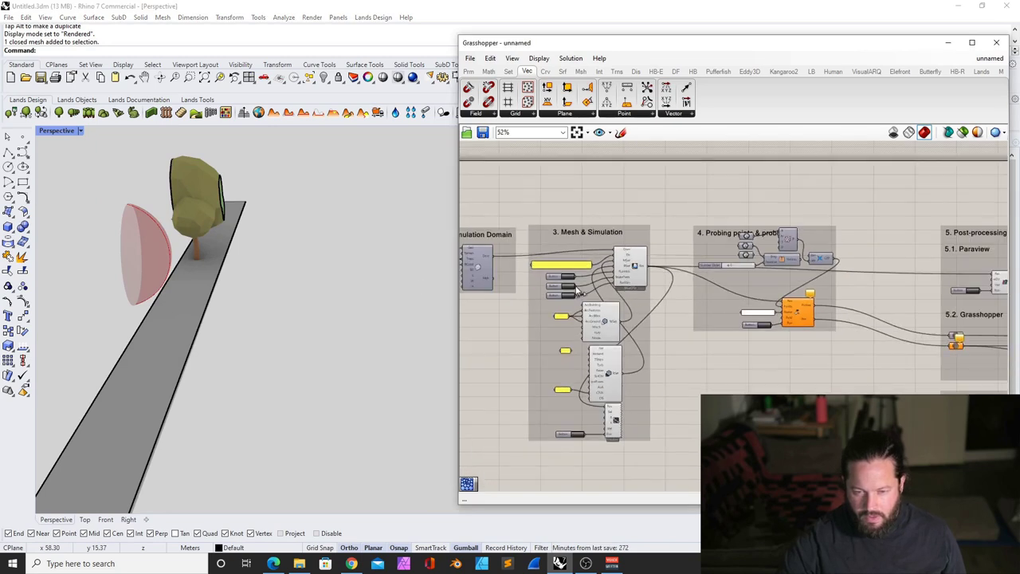
scroll(577, 292, "up", 4)
scroll(550, 321, "down", 2)
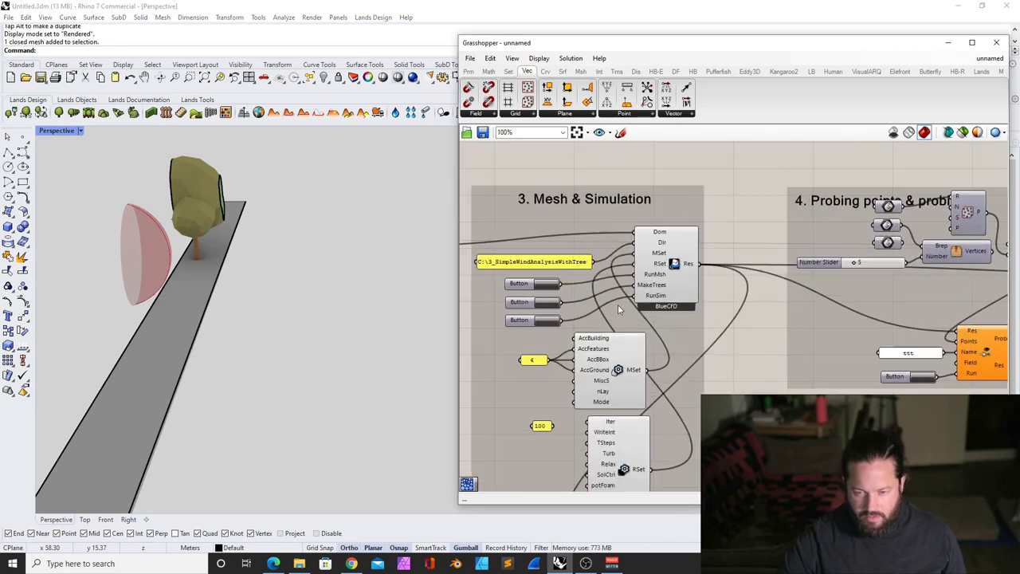
scroll(614, 302, "up", 2)
scroll(615, 308, "down", 2)
scroll(561, 349, "up", 2)
scroll(560, 351, "up", 1)
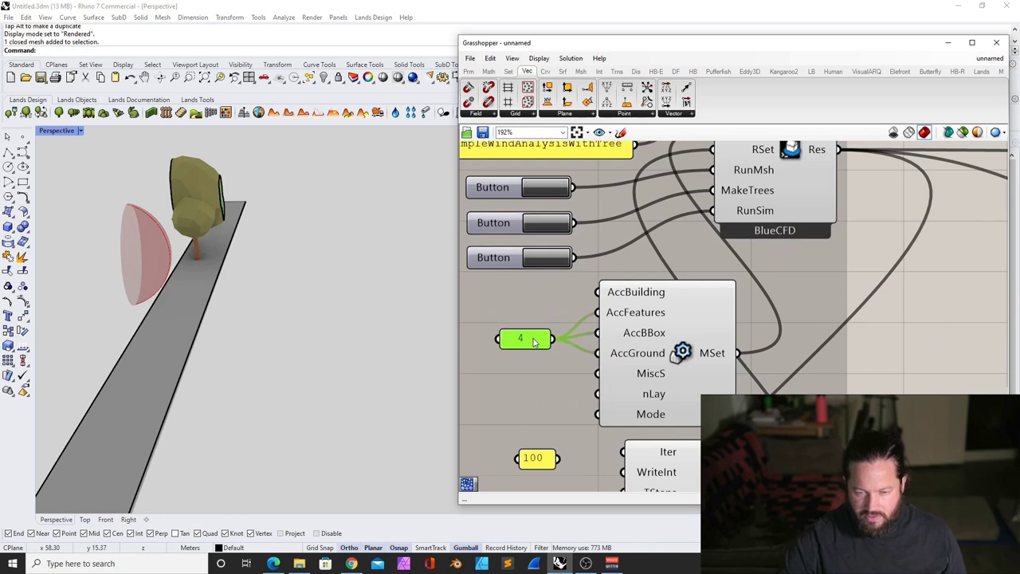
scroll(533, 333, "down", 3)
scroll(702, 271, "up", 4)
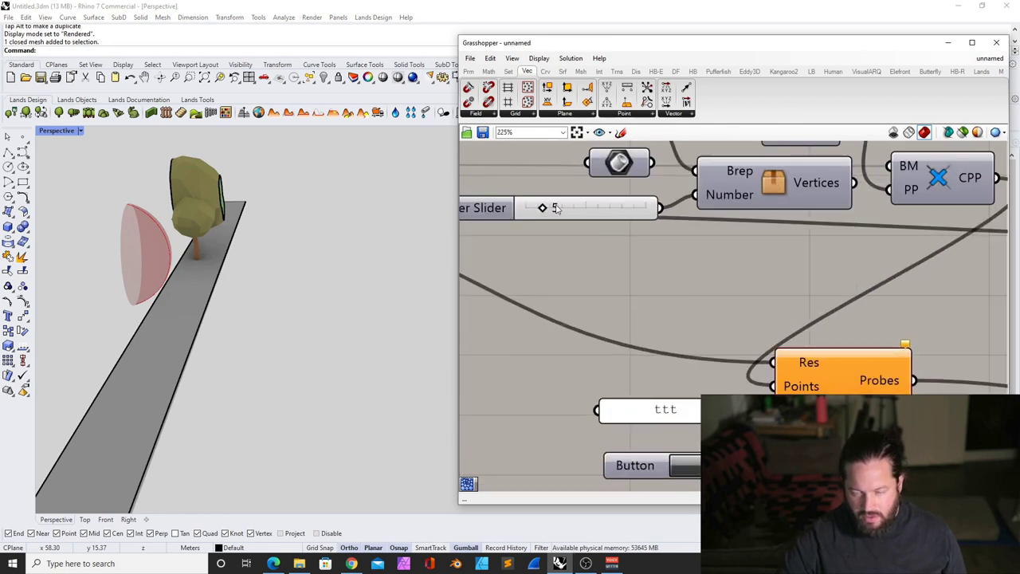
scroll(556, 207, "down", 3)
scroll(672, 207, "up", 3)
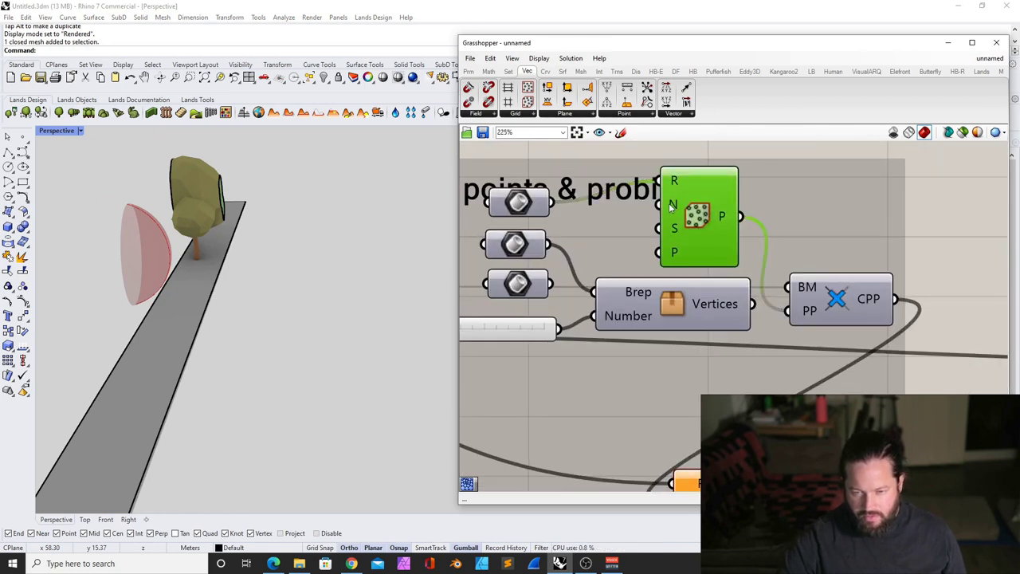
Set the point count (N) of the random point population in the probing group to 6000
mouse_move(672, 207)
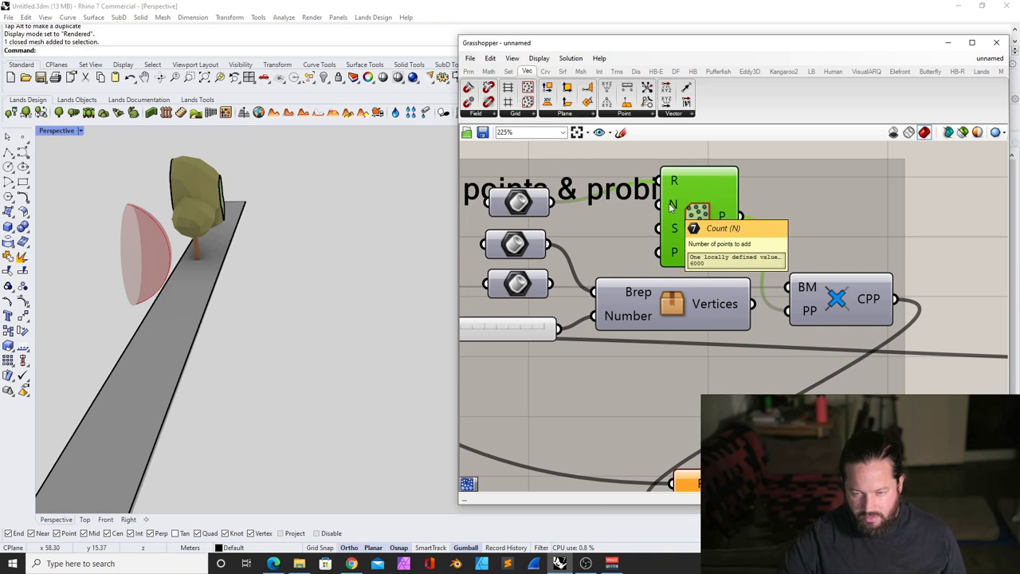
scroll(672, 206, "down", 3)
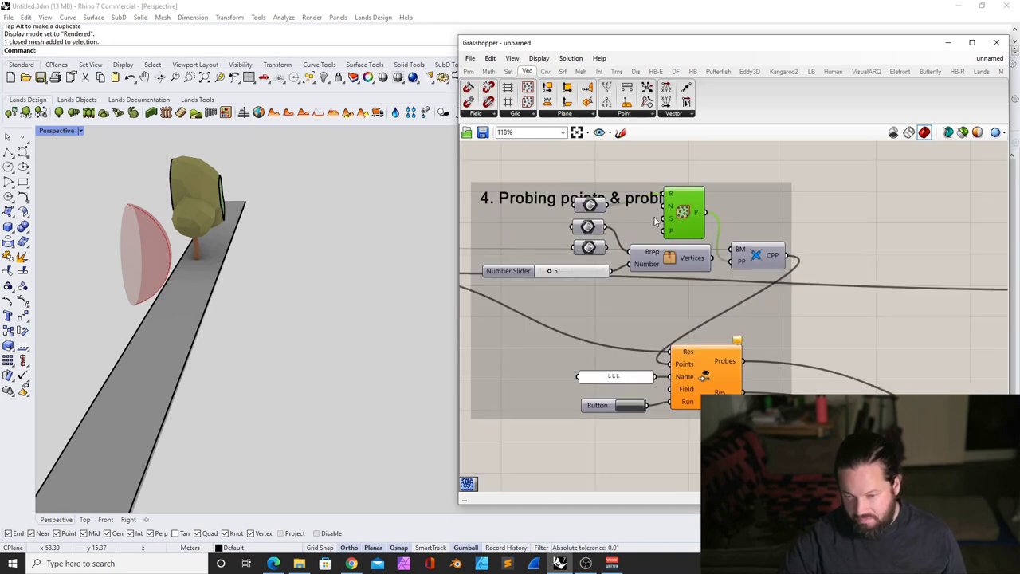
scroll(644, 358, "up", 2)
scroll(644, 358, "down", 2)
scroll(669, 195, "up", 5)
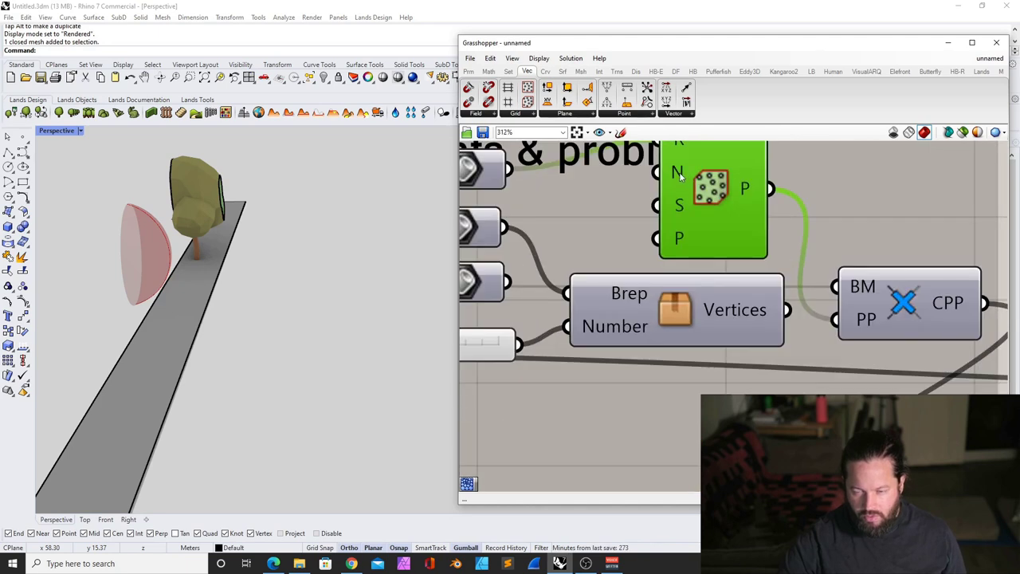
right_click(675, 173)
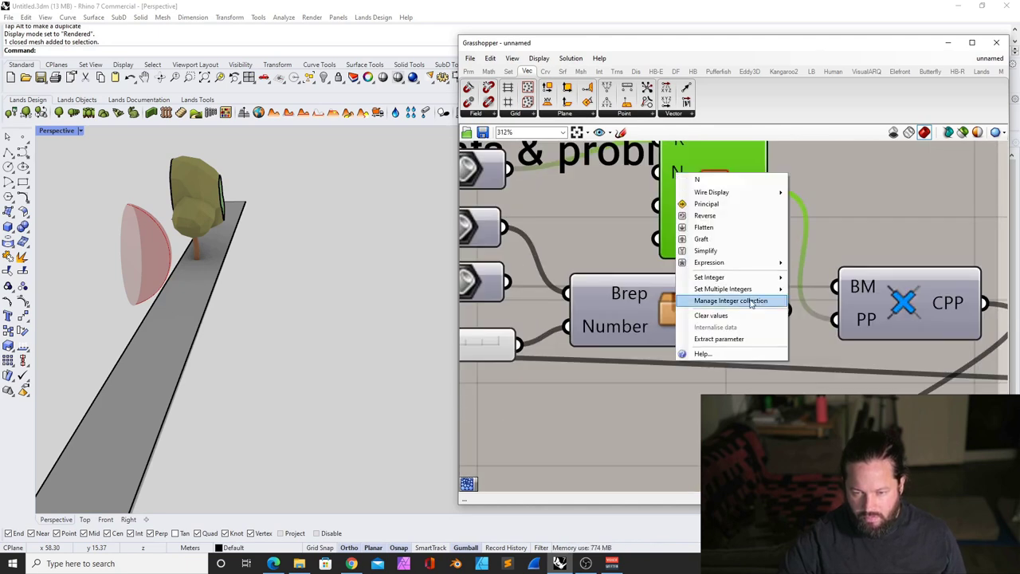
mouse_move(738, 277)
left_click(829, 277)
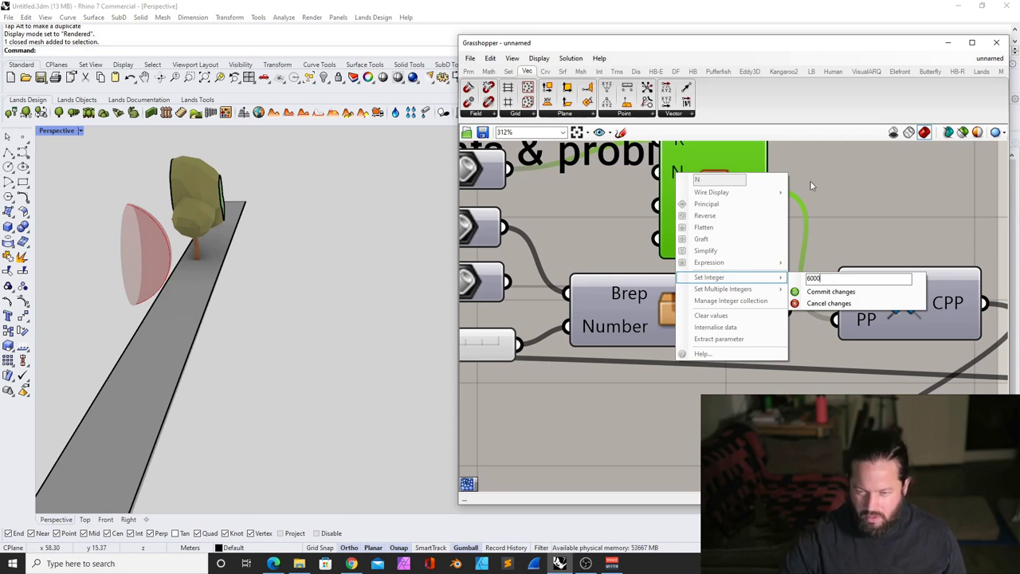
left_click(763, 164)
Run the probing component named ttt again to sample the wind at the updated points
scroll(718, 343, "down", 5)
scroll(705, 444, "up", 5)
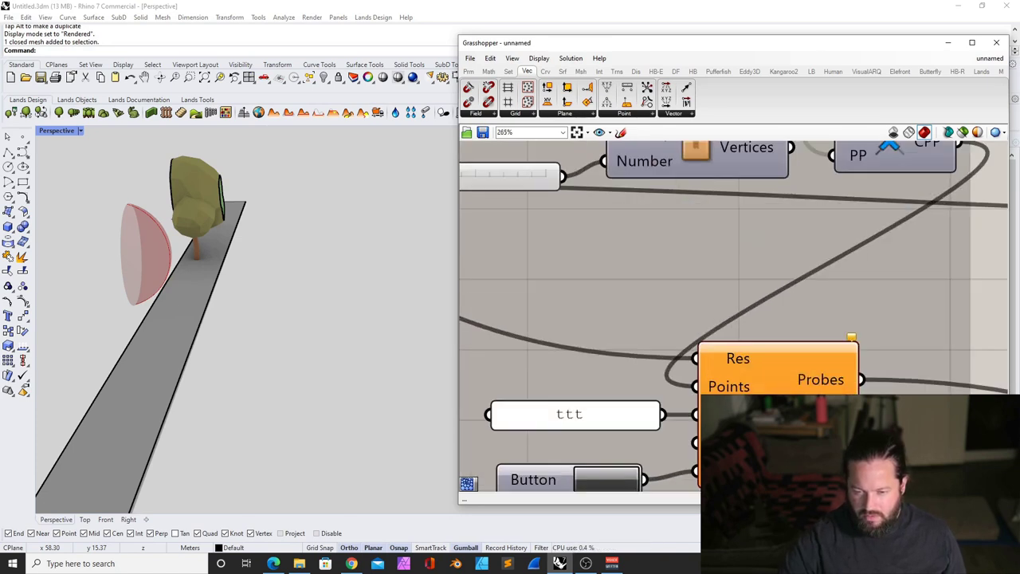
scroll(692, 386, "down", 3)
scroll(639, 462, "up", 2)
scroll(640, 458, "up", 1)
left_click(649, 432)
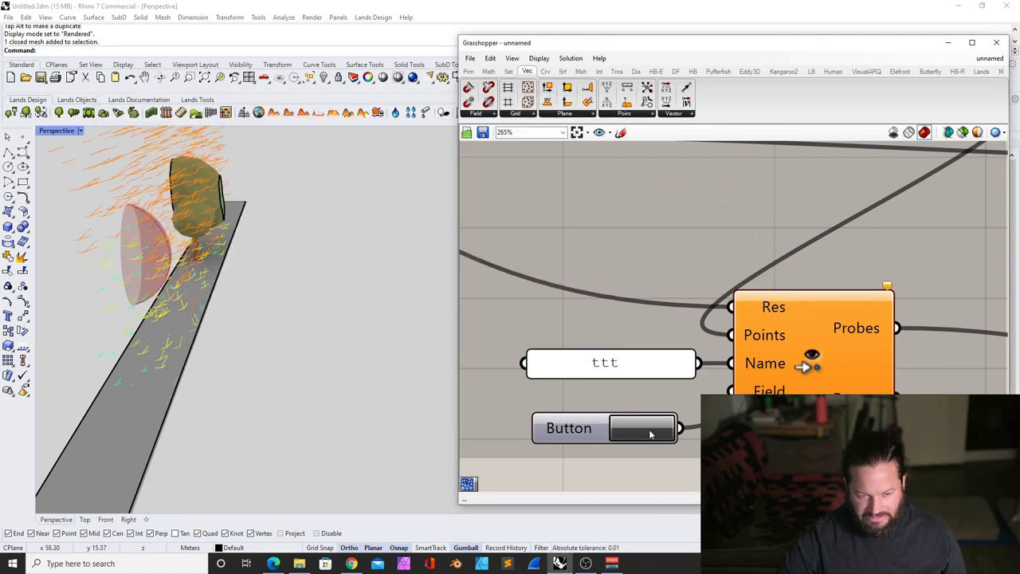
Hide the opaque crown mesh of the branching tree and inspect the wind vectors around its transparent preview
right_click_drag(315, 326, 304, 205)
left_click(263, 205)
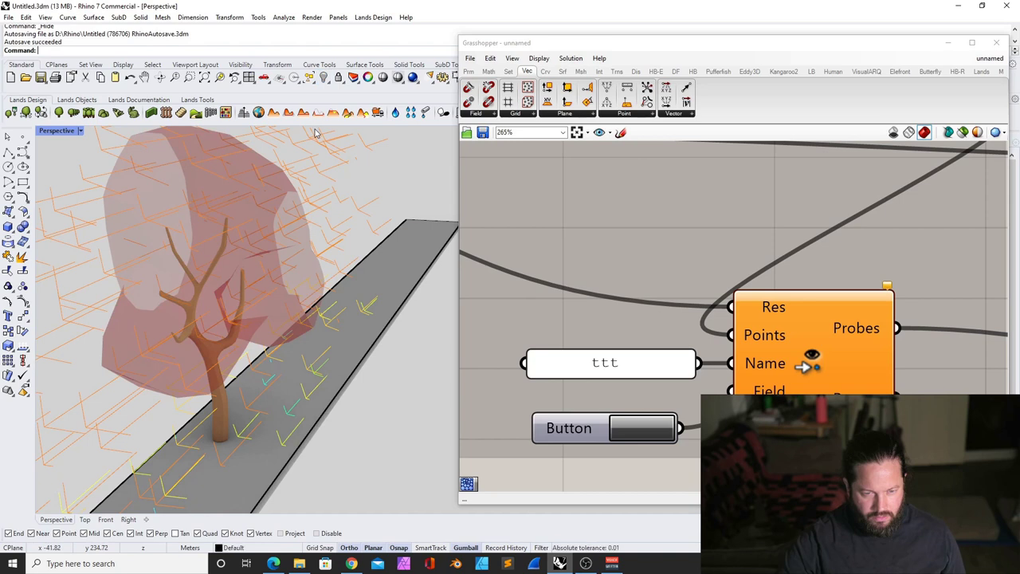
scroll(343, 204, "down", 5)
right_click_drag(343, 205, 234, 229)
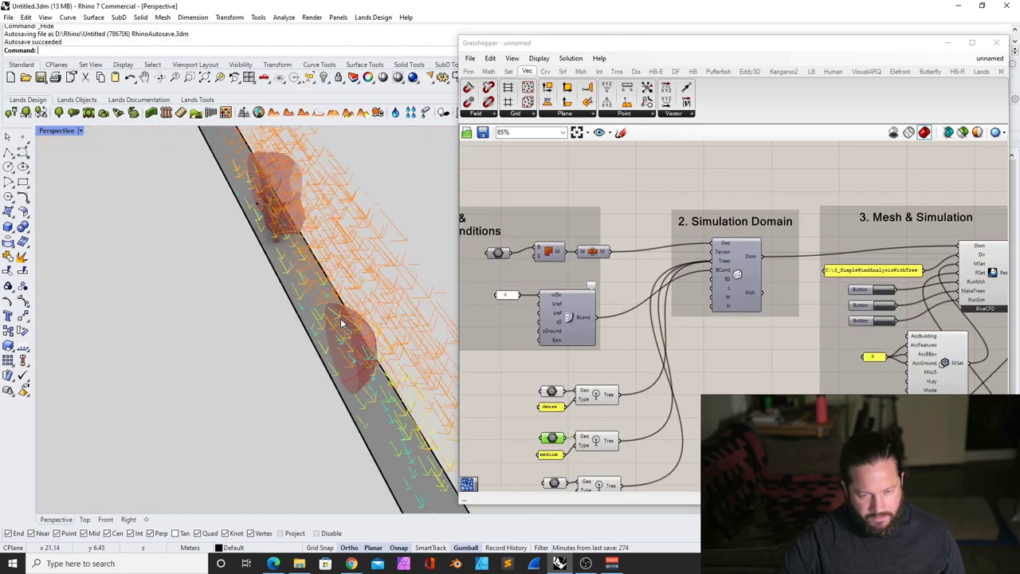
right_click_drag(275, 163, 272, 216)
Switch the Perspective viewport to the Shaded display mode
left_click(80, 131)
left_click(104, 159)
scroll(250, 177, "up", 6)
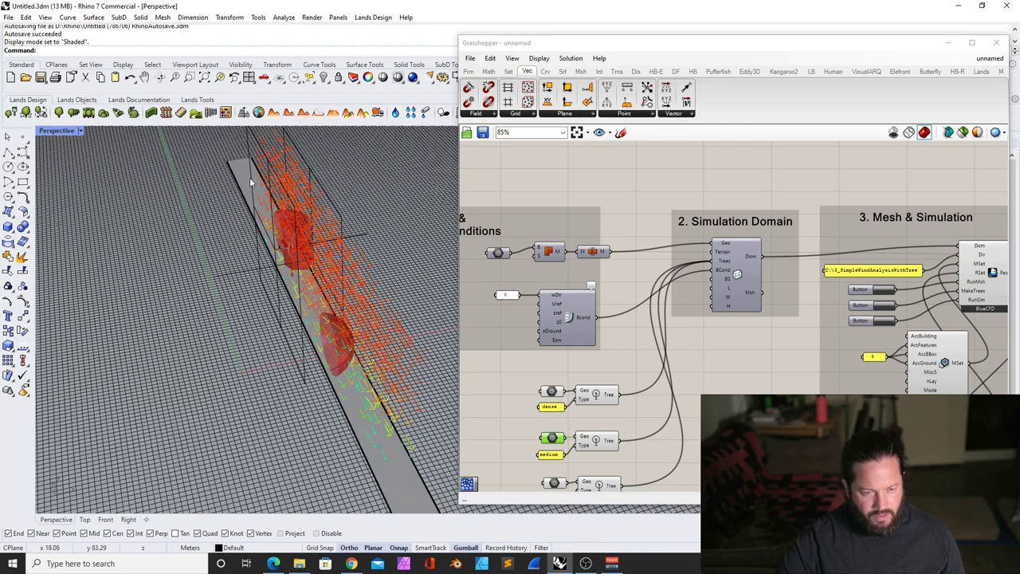
Shift the clipping planes that section the trees and wind vectors, and delete them
left_click(250, 178)
left_click_drag(345, 239, 94, 275)
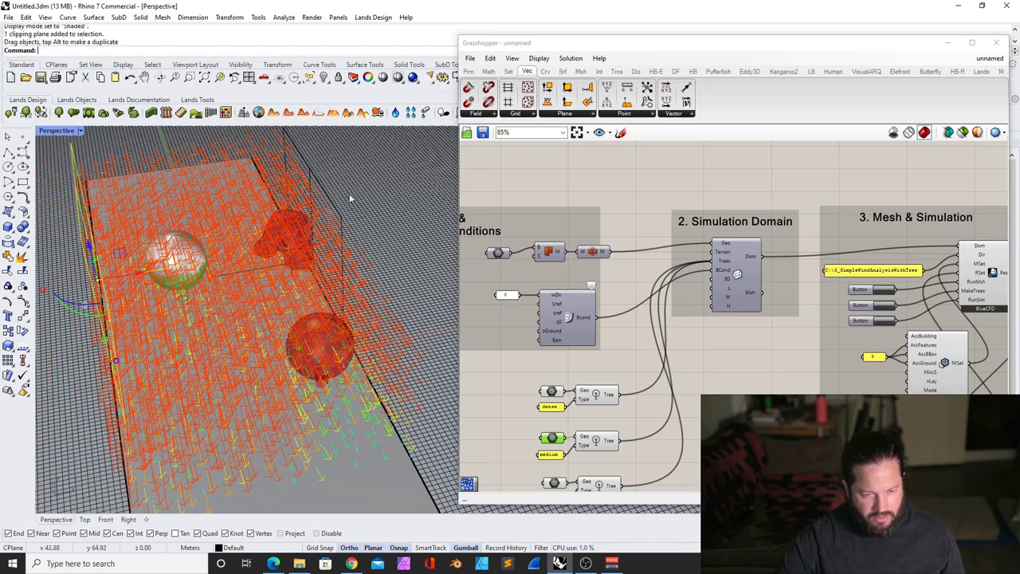
left_click_drag(332, 257, 211, 265)
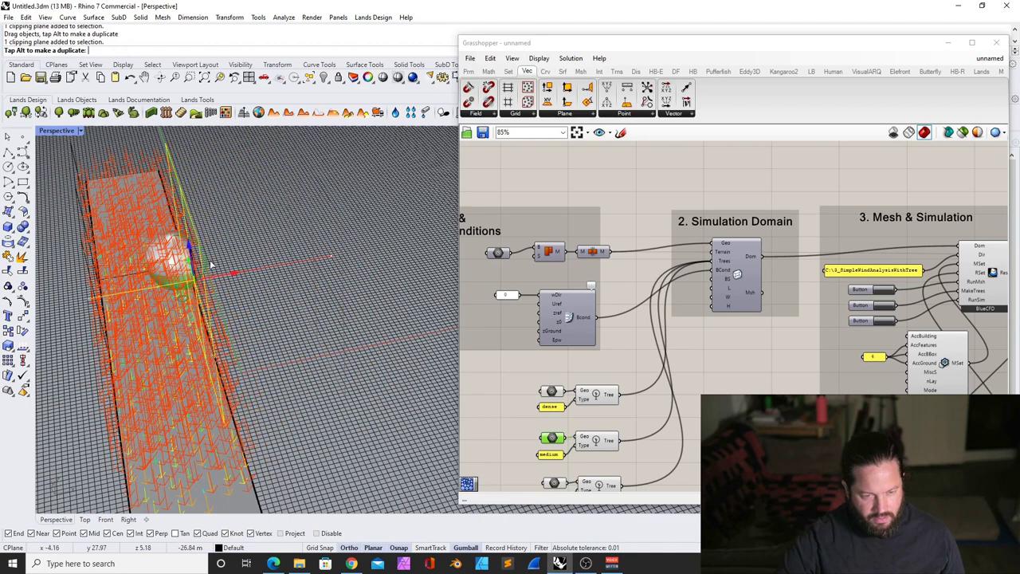
right_click_drag(162, 285, 114, 287)
left_click(113, 253)
key("Delete")
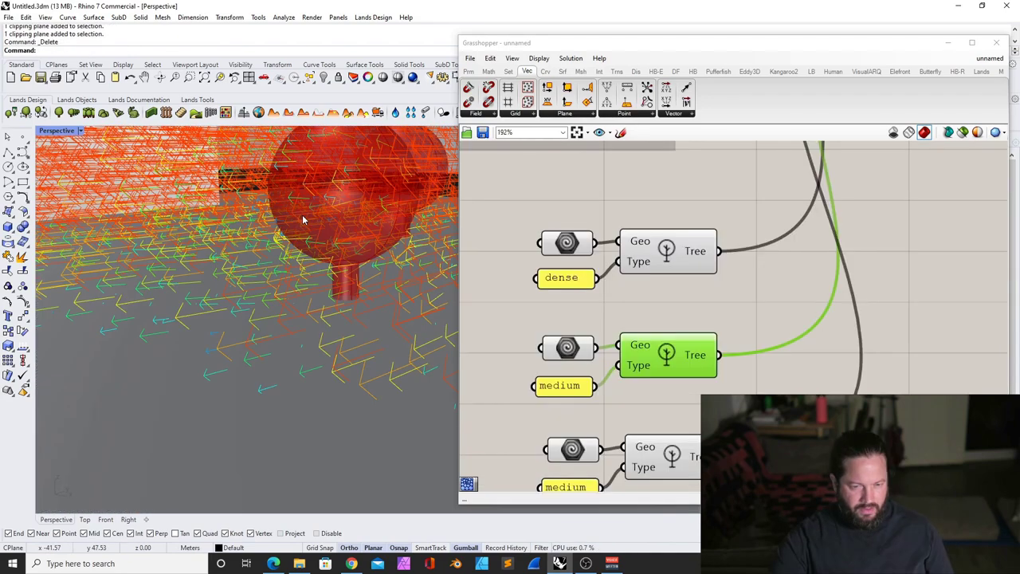
Examine the wind vectors around and between the three trees from above, from the side and from a distance
scroll(308, 299, "down", 8)
right_click_drag(307, 298, 209, 271)
scroll(220, 248, "up", 8)
scroll(317, 300, "down", 8)
right_click_drag(317, 301, 221, 312)
scroll(209, 263, "up", 8)
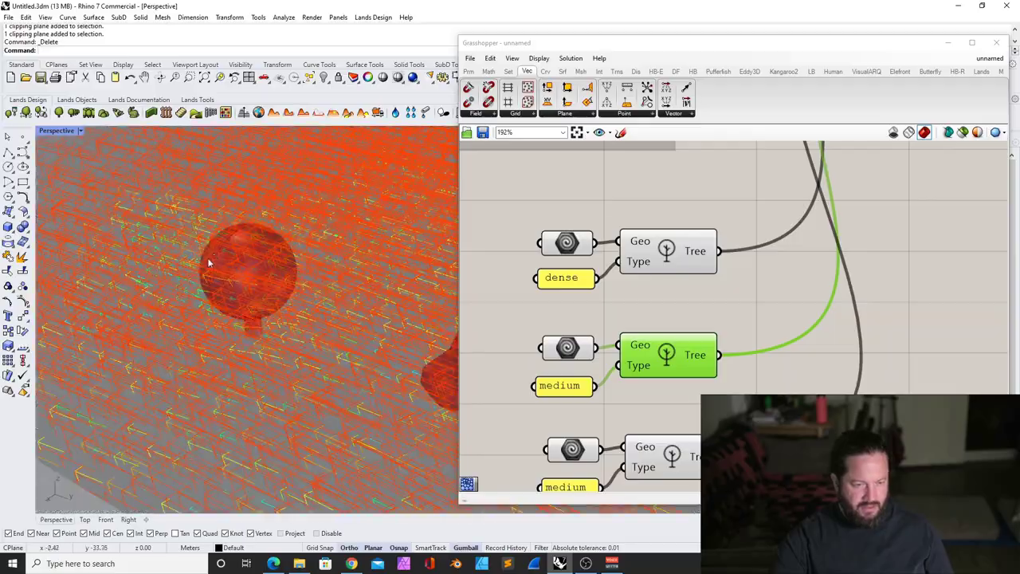
right_click_drag(207, 263, 351, 239)
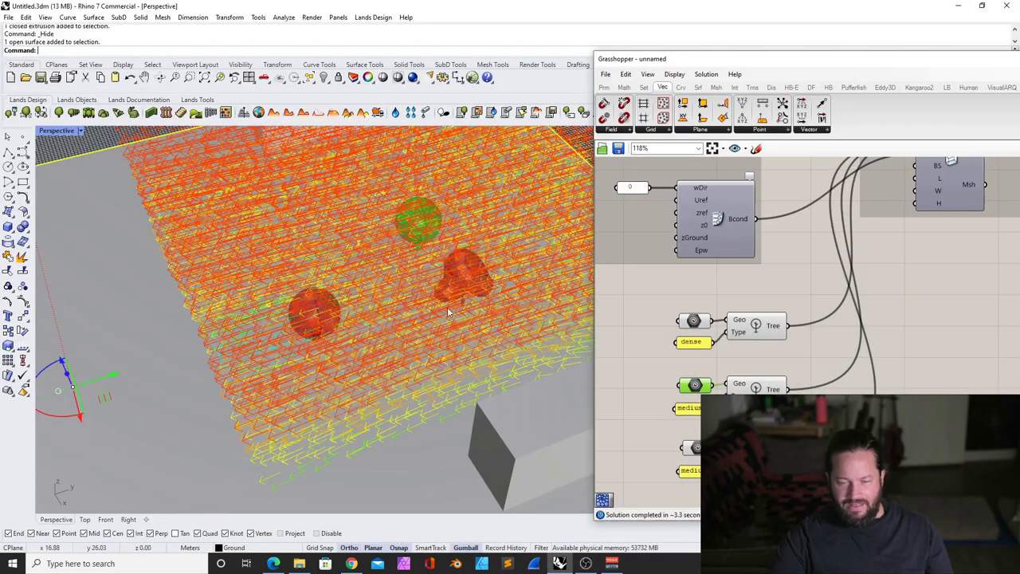
scroll(715, 338, "up", 2)
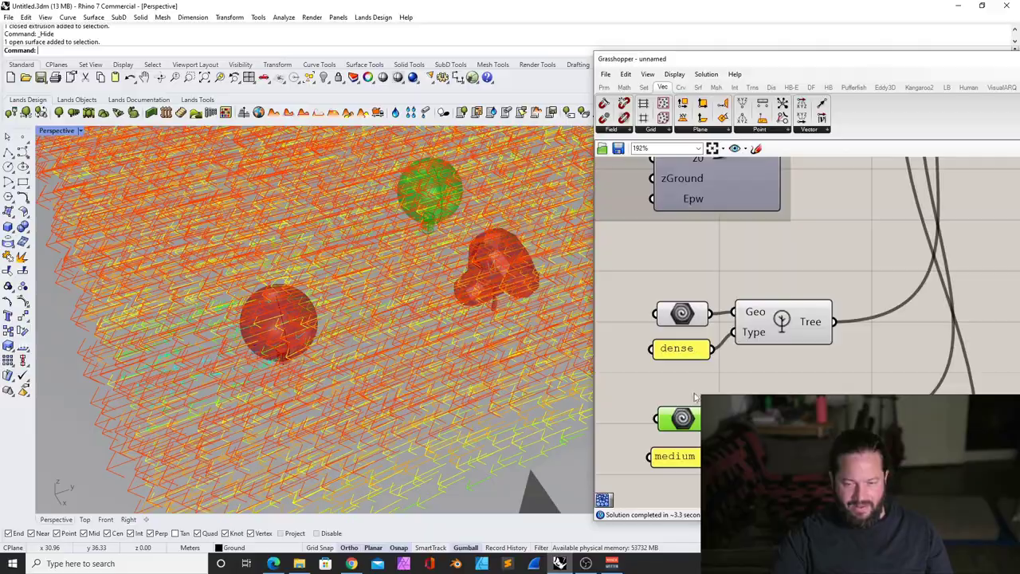
scroll(695, 397, "down", 1)
right_click_drag(546, 343, 596, 251)
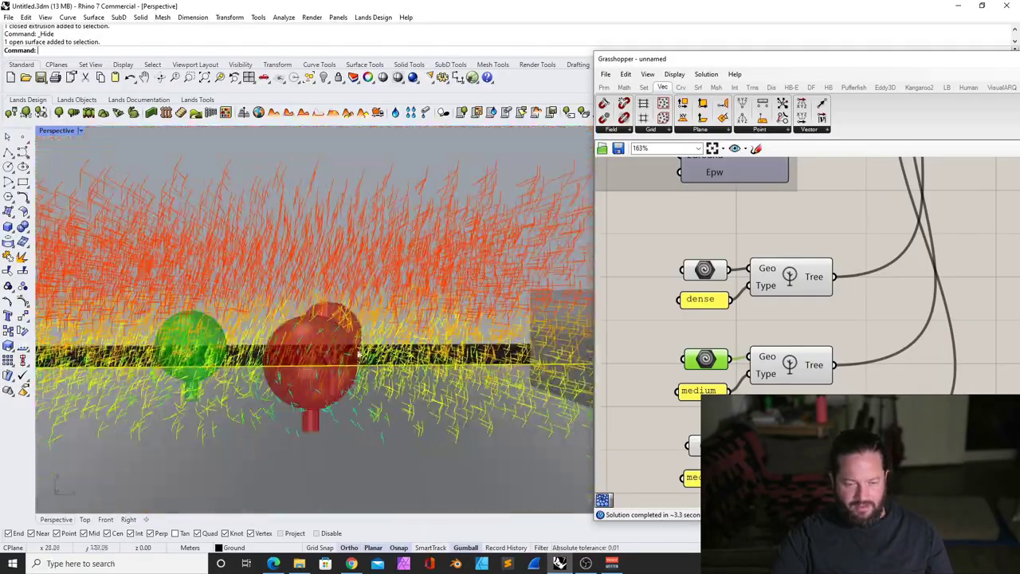
right_click_drag(321, 394, 261, 475)
right_click_drag(291, 410, 510, 354)
scroll(511, 354, "down", 8)
Deselect the medium tree's geometry and review the wind vector colours against the upper limit, gradient and width settings
left_click(678, 324)
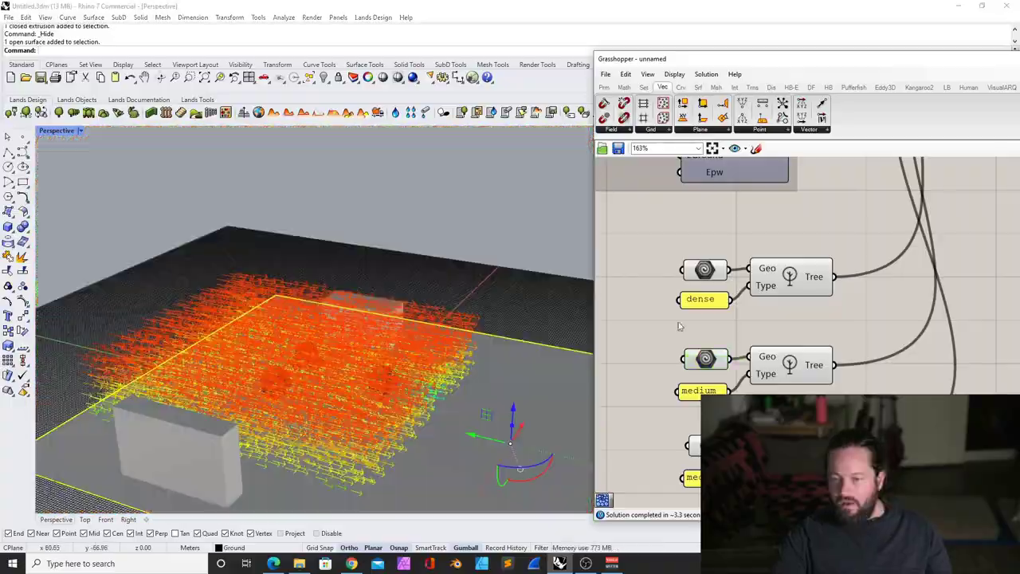
scroll(629, 322, "down", 3)
scroll(555, 326, "down", 8)
scroll(346, 295, "down", 7)
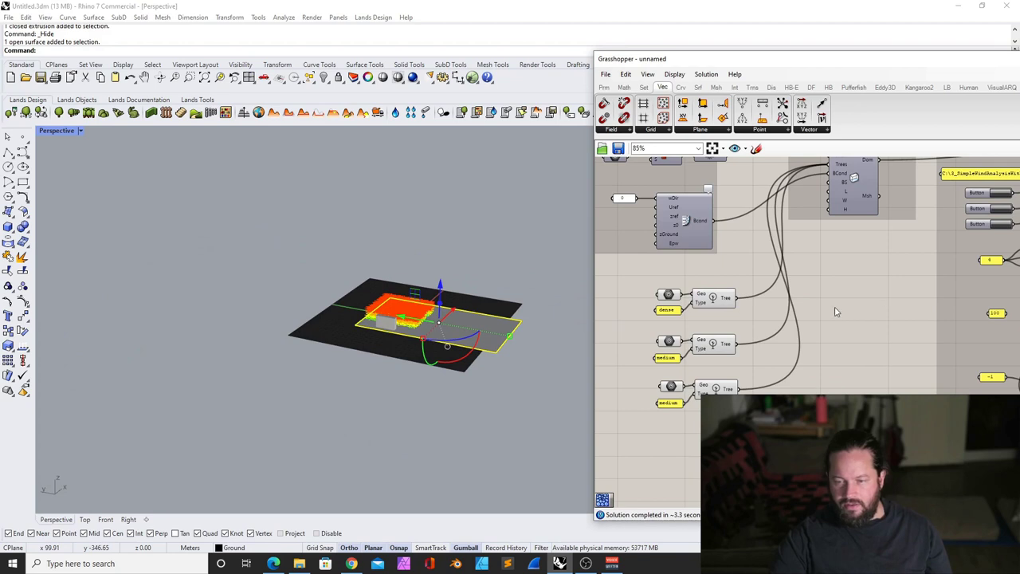
scroll(837, 312, "down", 5)
right_click_drag(1014, 354, 895, 348)
scroll(803, 331, "up", 10)
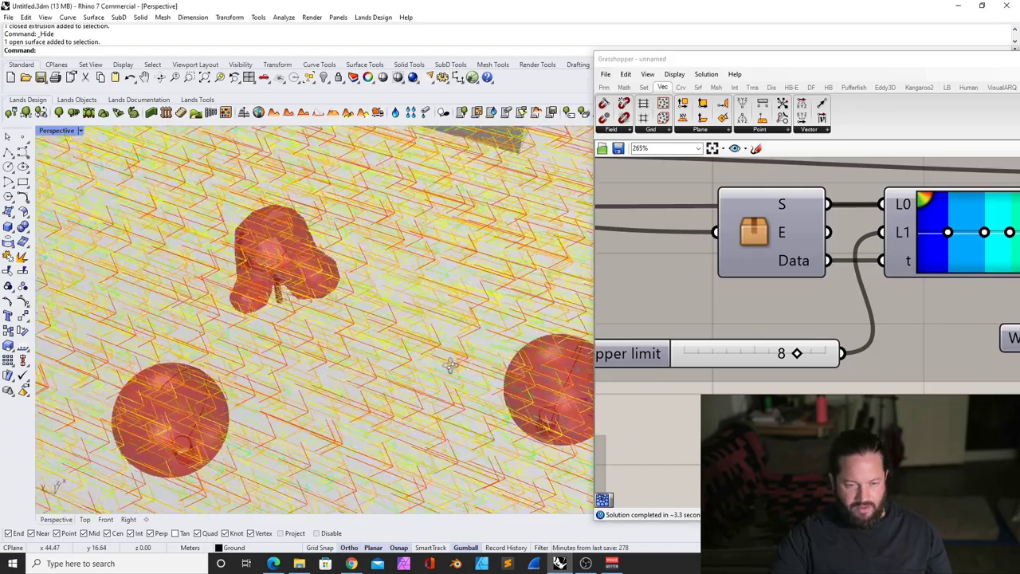
right_click_drag(319, 398, 319, 264)
scroll(740, 345, "down", 2)
scroll(738, 344, "down", 7)
scroll(855, 317, "up", 6)
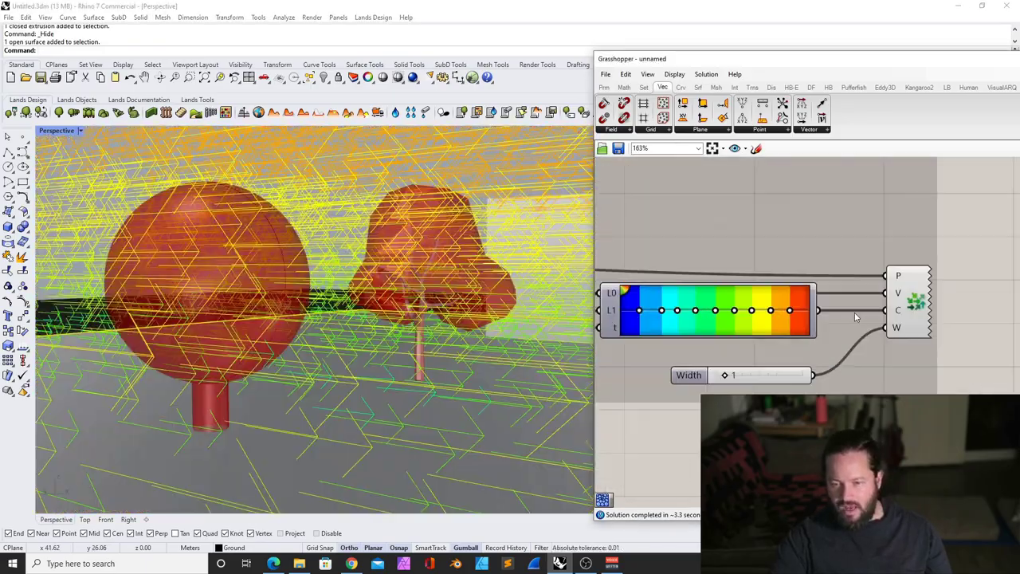
Space apart the two input parameters at the start of the Grasshopper Wind vectors section
scroll(859, 320, "down", 4)
scroll(661, 353, "up", 4)
right_click_drag(831, 351, 922, 345)
left_click_drag(708, 344, 688, 327)
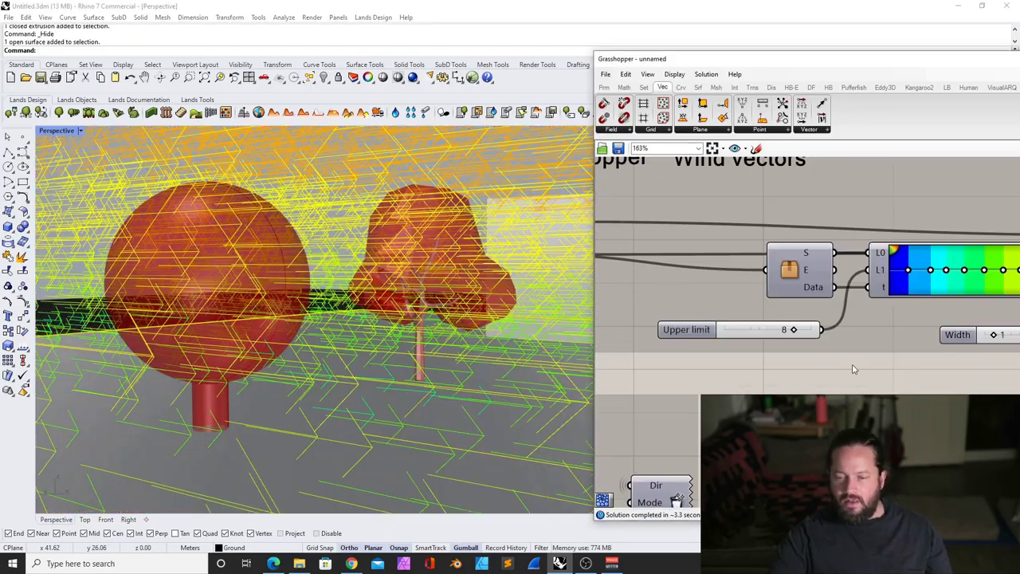
double_click(854, 369)
scroll(851, 382, "down", 4)
left_click(726, 335)
scroll(722, 331, "up", 5)
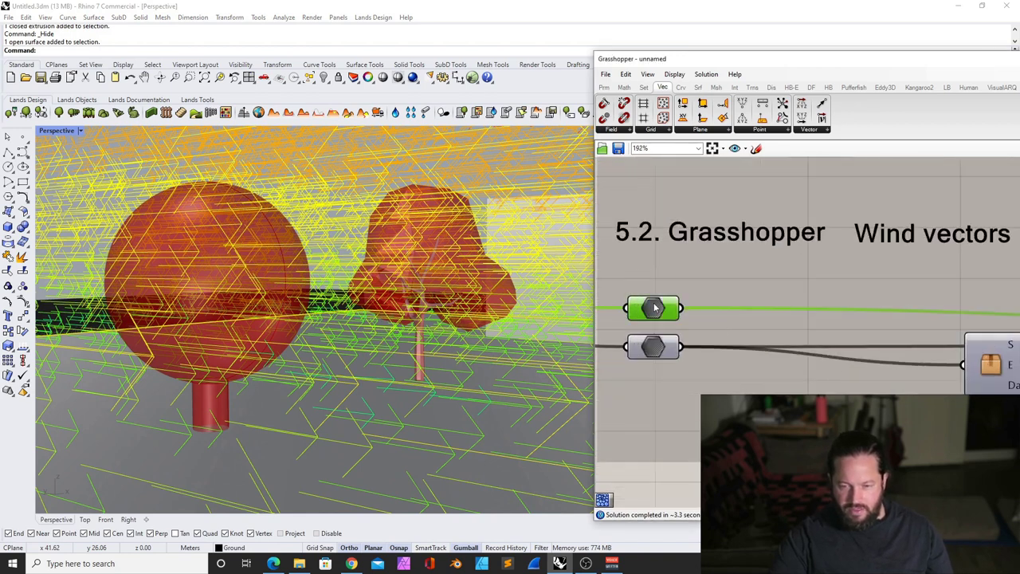
left_click_drag(656, 313, 662, 297)
left_click_drag(674, 351, 673, 347)
Add a Division component that divides the wind vectors by a whole-number slider with a maximum of 10
mouse_move(675, 345)
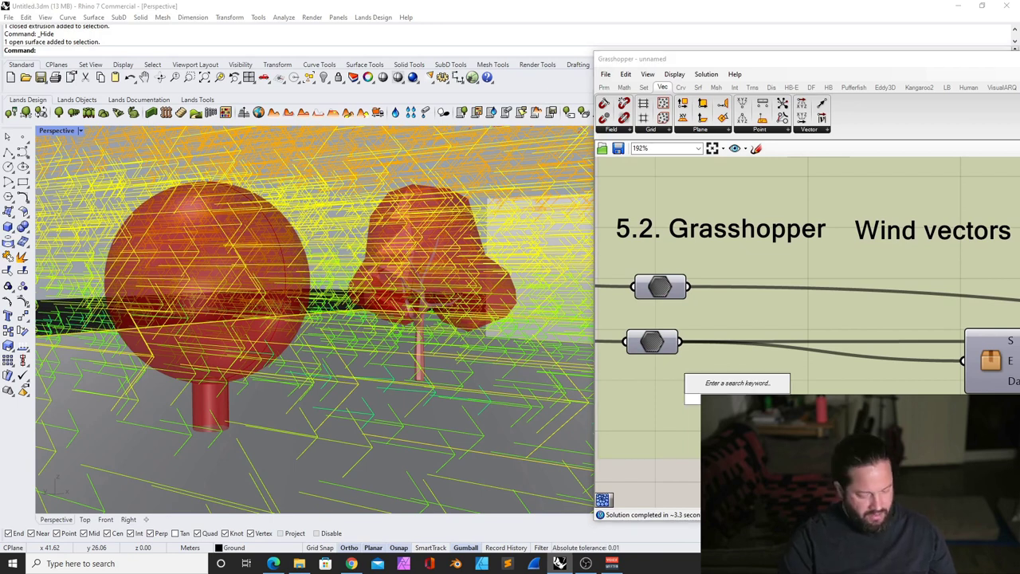
type("div")
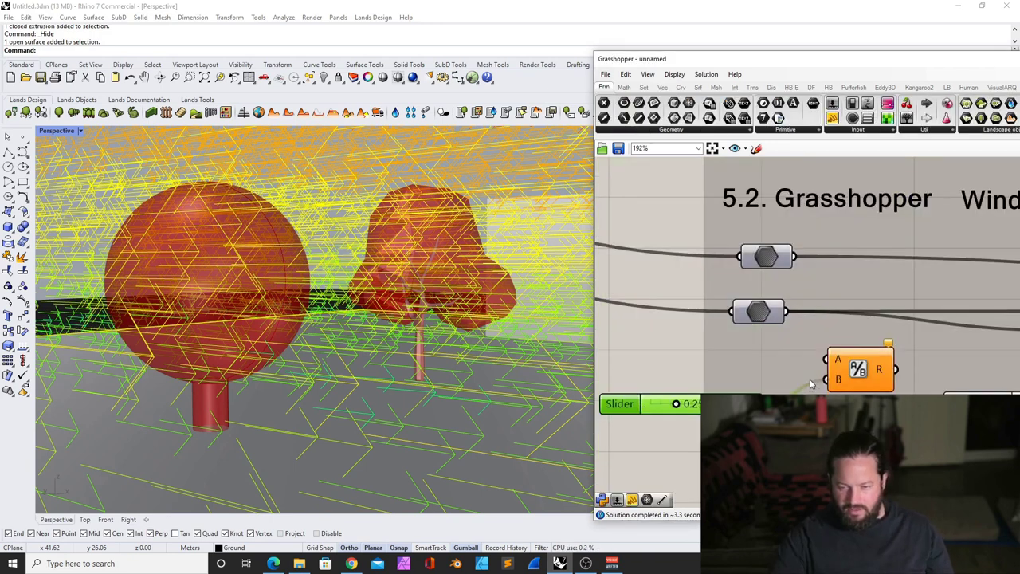
double_click(620, 404)
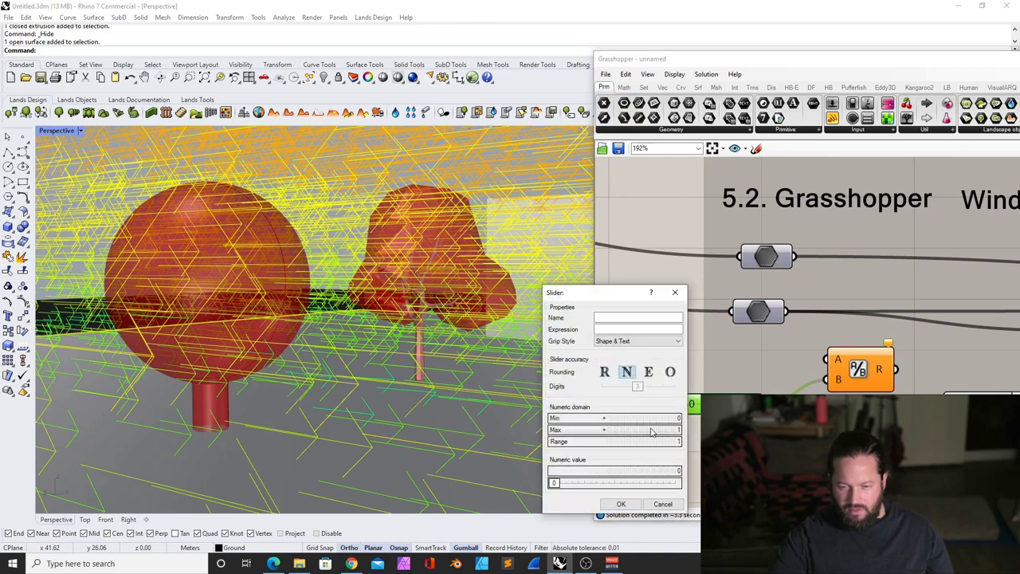
type("0")
key("Return")
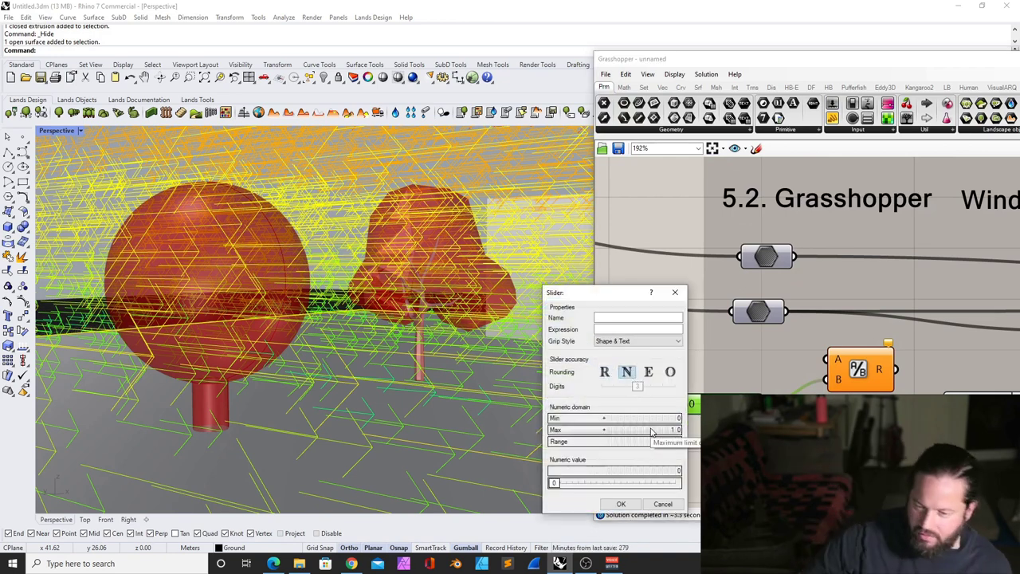
left_click(622, 503)
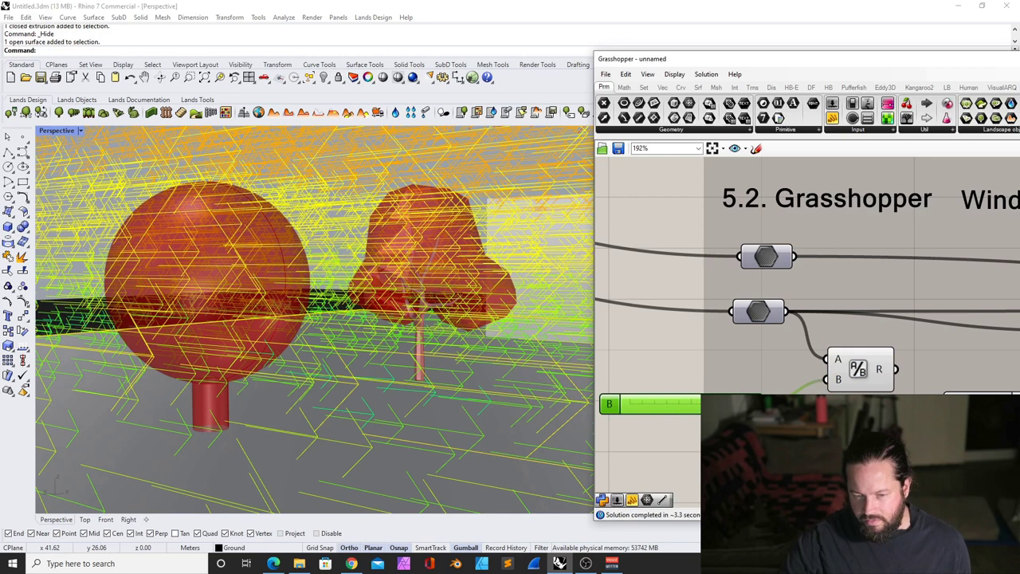
Tidy the vector display and vector parameter positions, feed the division result into the display's Vector input, and inspect the arrows around the trees
scroll(692, 407, "down", 4)
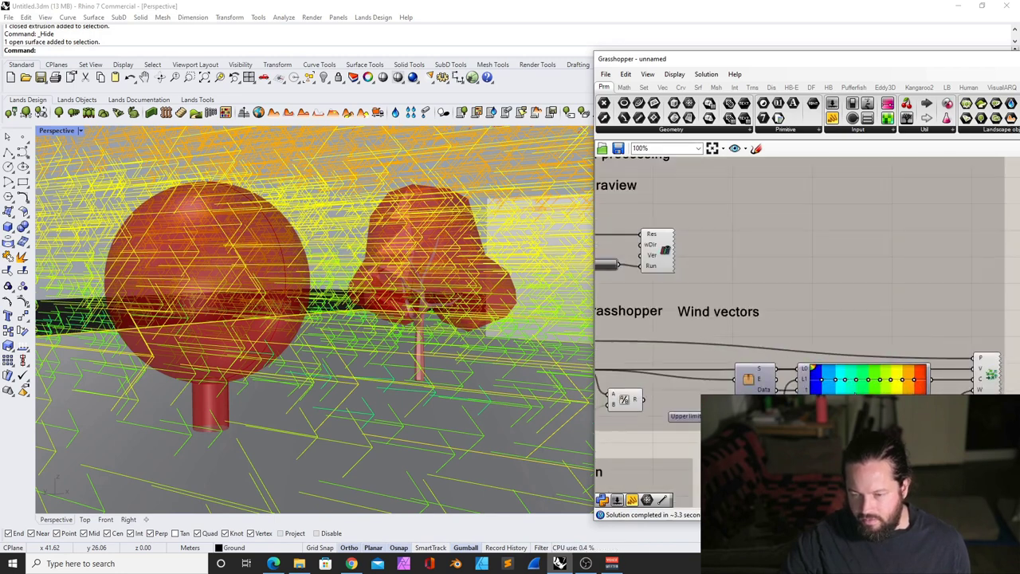
scroll(848, 399, "down", 1)
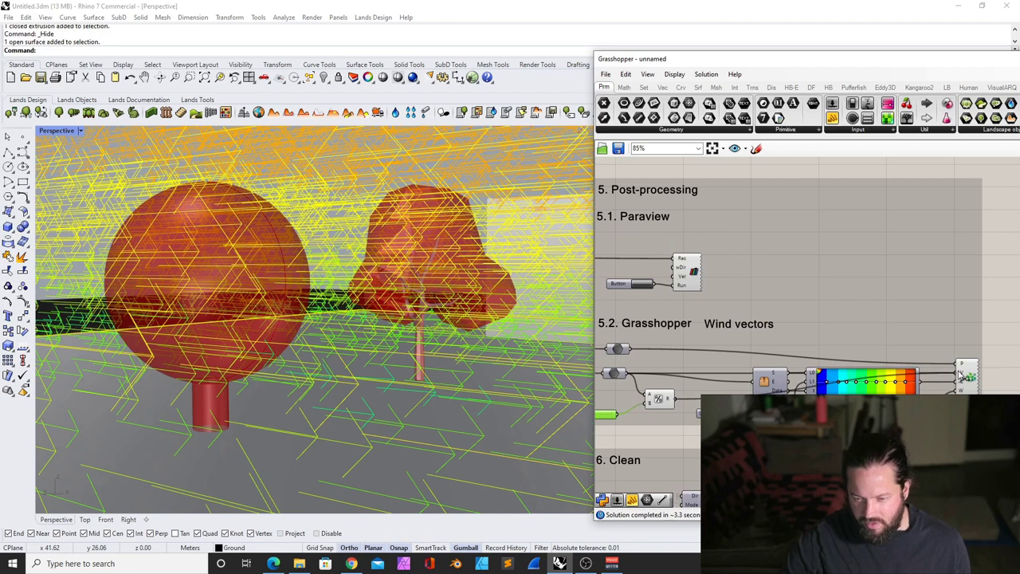
left_click_drag(974, 377, 973, 361)
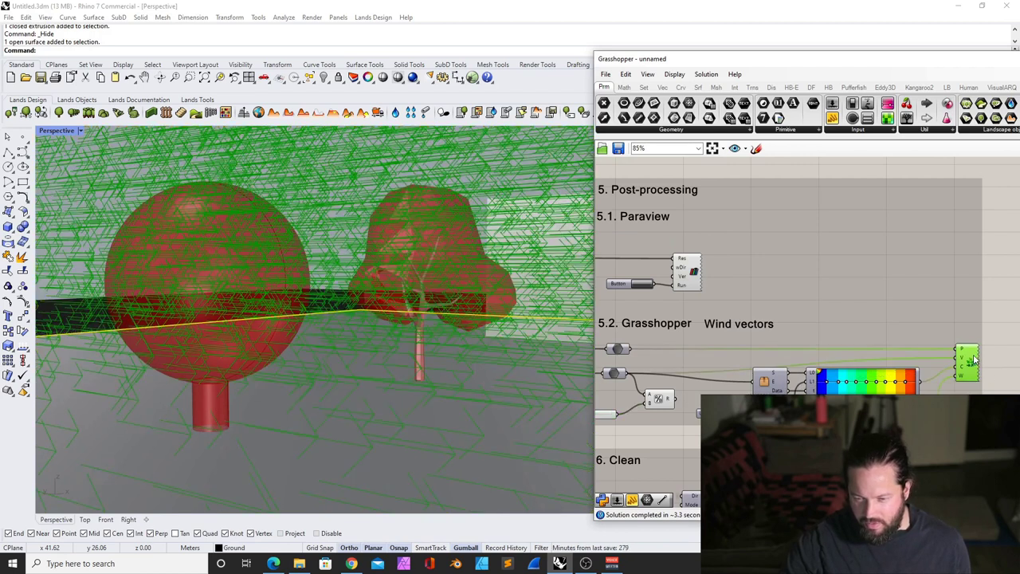
left_click_drag(621, 374, 625, 367)
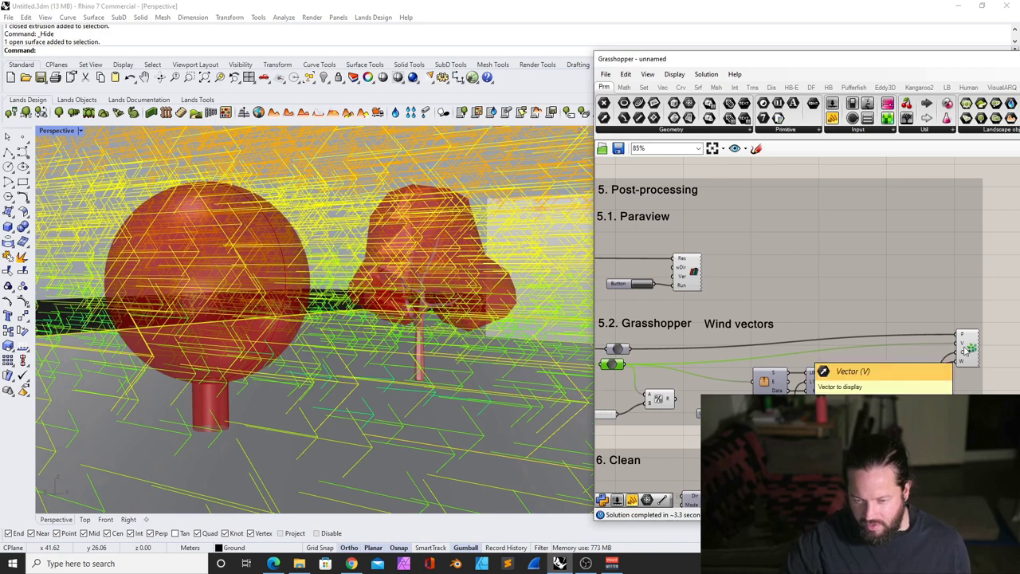
scroll(742, 378, "up", 2)
scroll(672, 403, "down", 2)
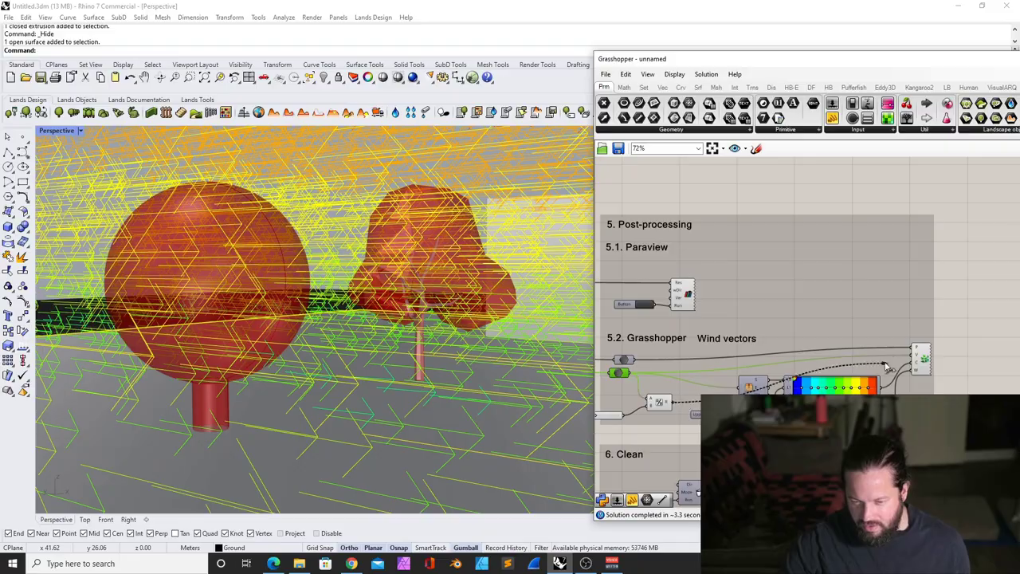
right_click_drag(403, 275, 379, 321)
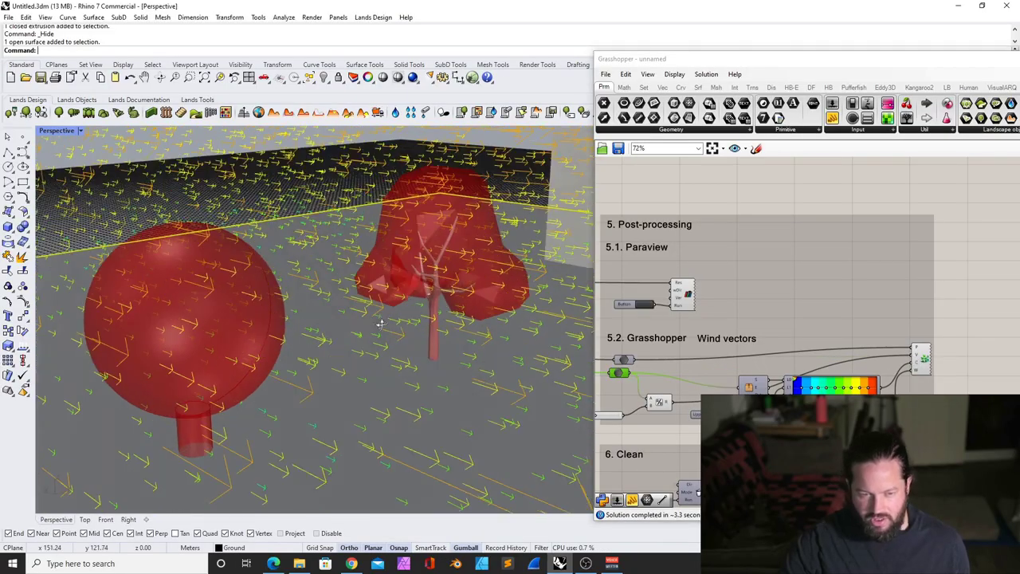
scroll(371, 319, "down", 8)
right_click_drag(321, 343, 356, 319)
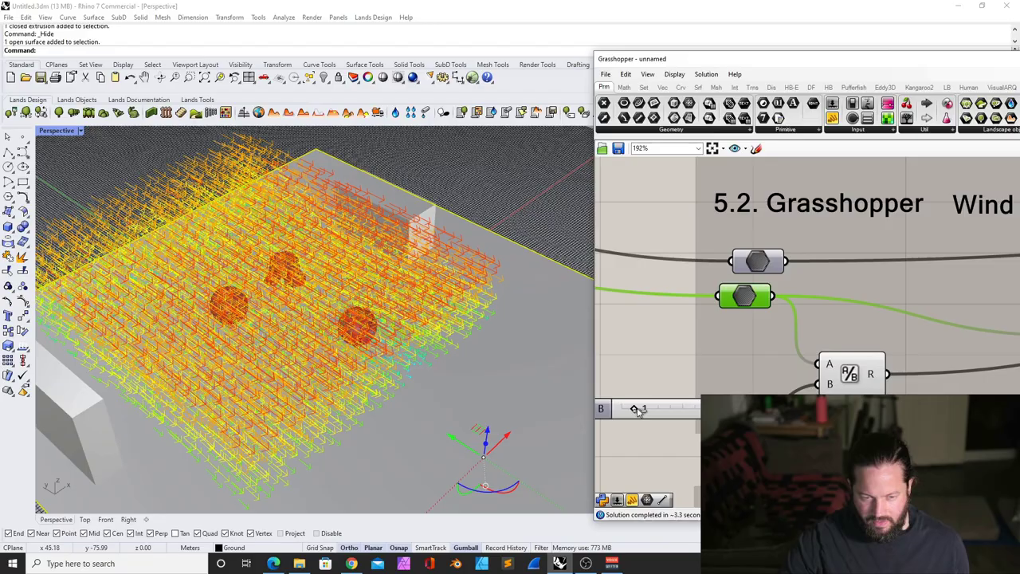
Set the wind vector divisor to 1 and inspect the arrows around the trees up close
left_click_drag(629, 409, 636, 410)
right_click_drag(323, 319, 190, 299)
scroll(344, 300, "up", 6)
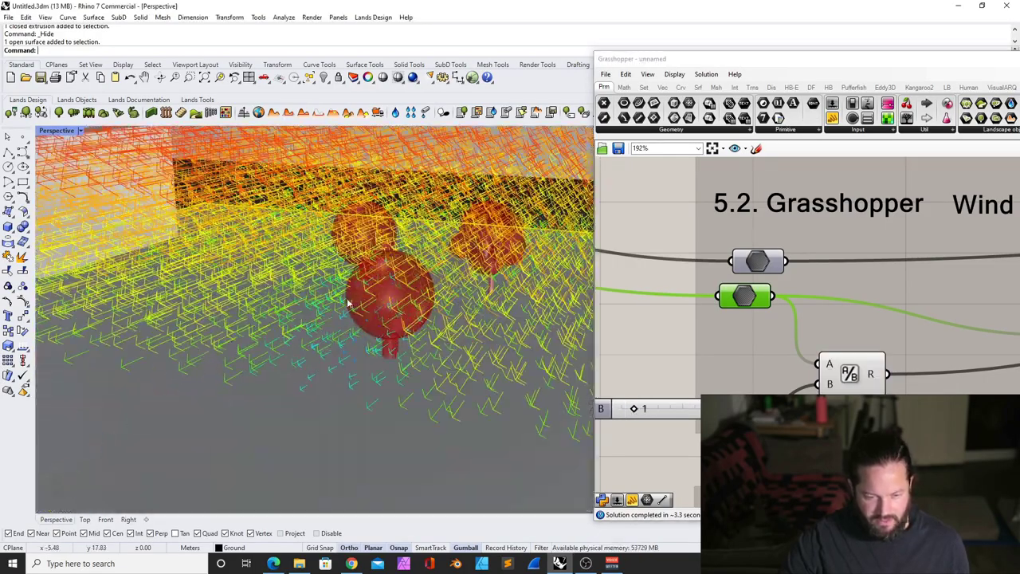
right_click_drag(348, 300, 453, 315)
scroll(454, 309, "up", 6)
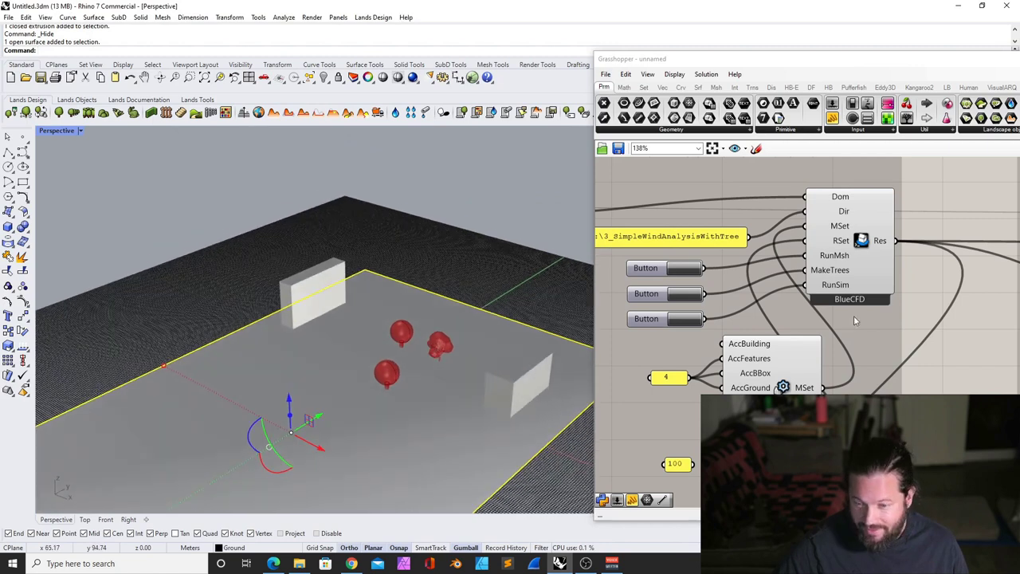
Examine the connections around the BlueCFD simulation component and in the probing points section
left_click(854, 319)
scroll(856, 318, "down", 7)
scroll(880, 286, "up", 6)
scroll(880, 285, "down", 3)
scroll(813, 255, "up", 3)
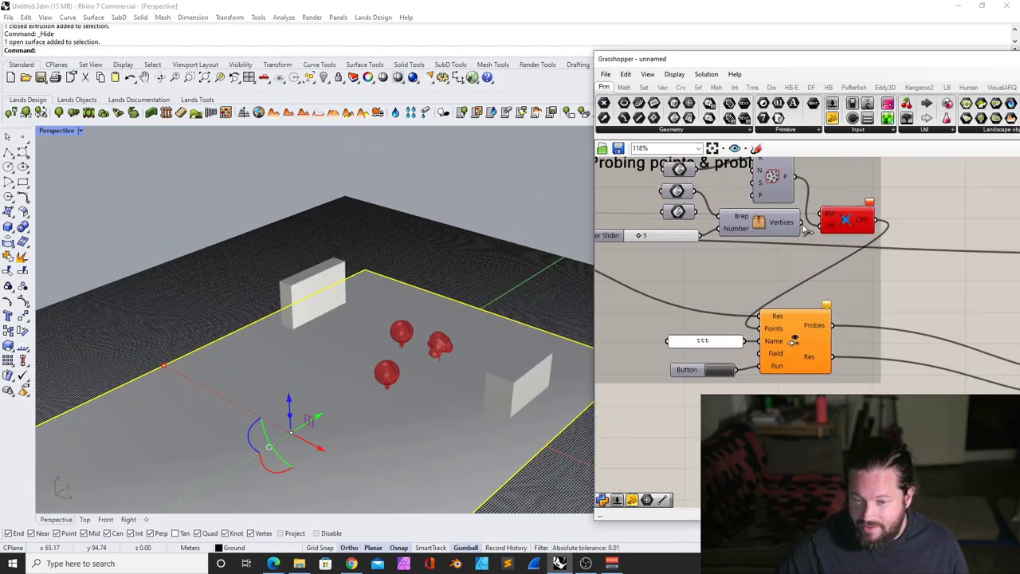
scroll(805, 230, "up", 2)
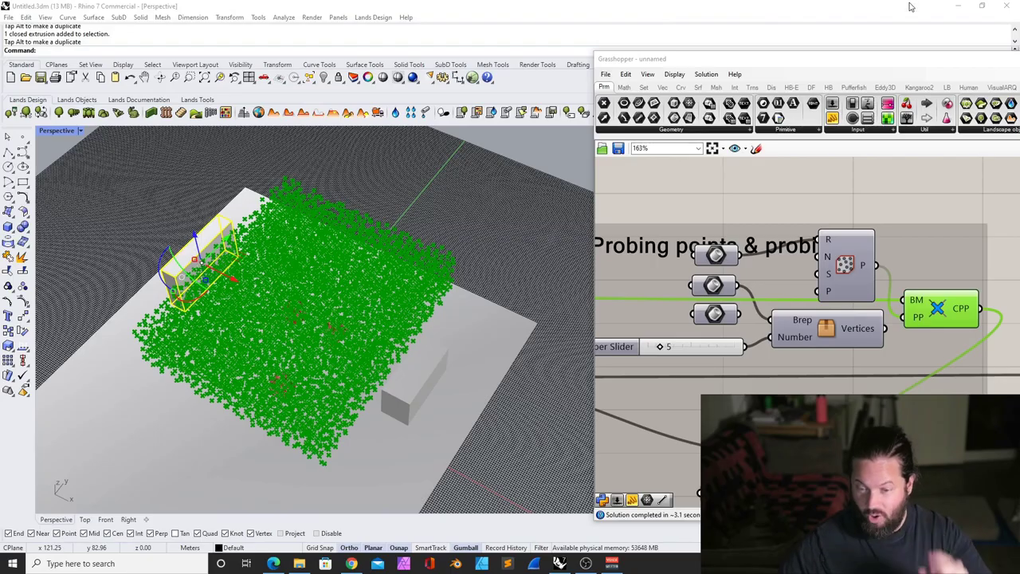
Deselect the culled points component and inspect how the random probing points are spread around the trees and buildings
left_click(964, 228)
scroll(900, 255, "down", 7)
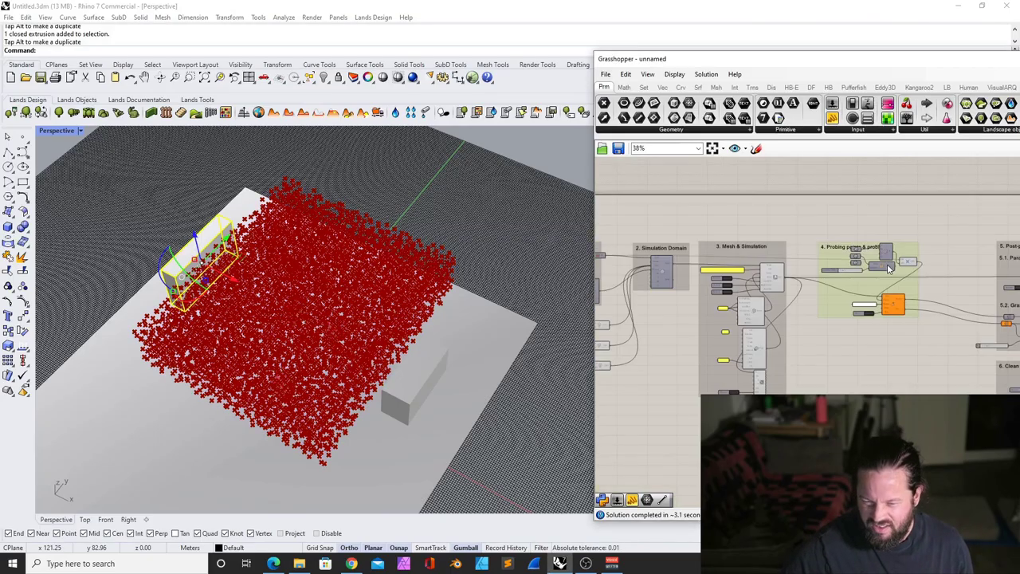
scroll(889, 267, "up", 9)
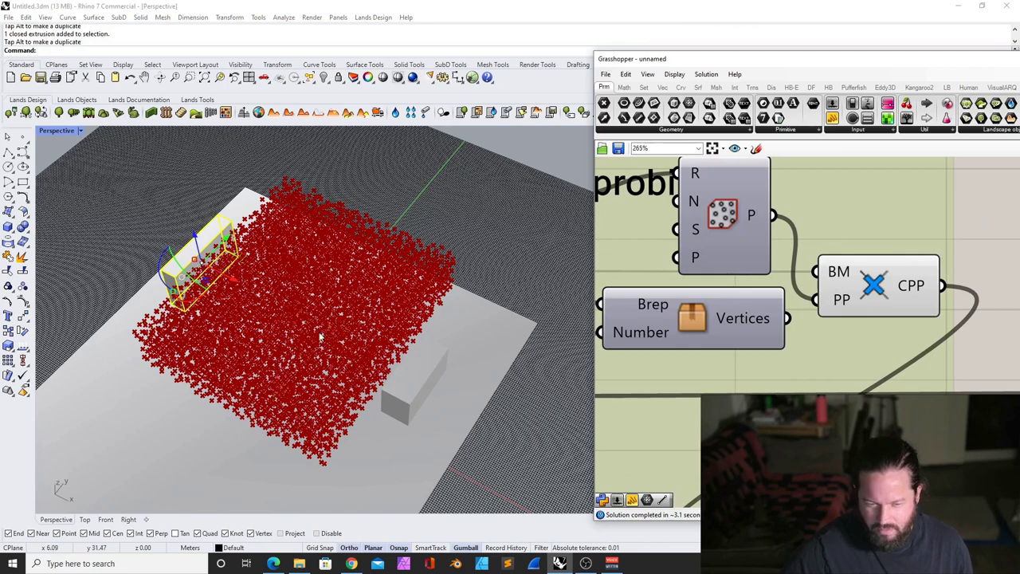
right_click_drag(321, 337, 351, 216)
scroll(304, 281, "up", 8)
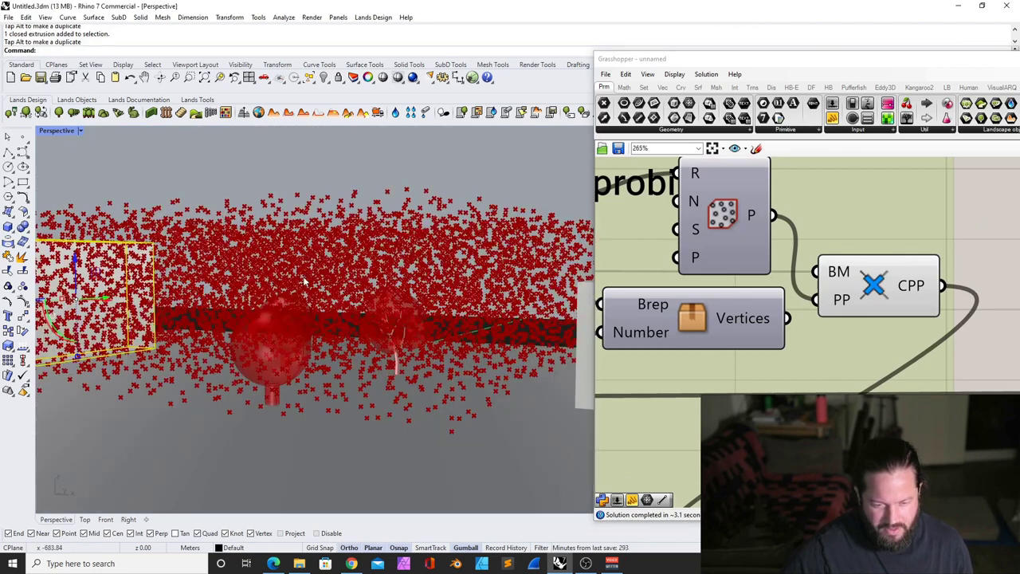
scroll(304, 281, "down", 3)
right_click_drag(348, 285, 351, 323)
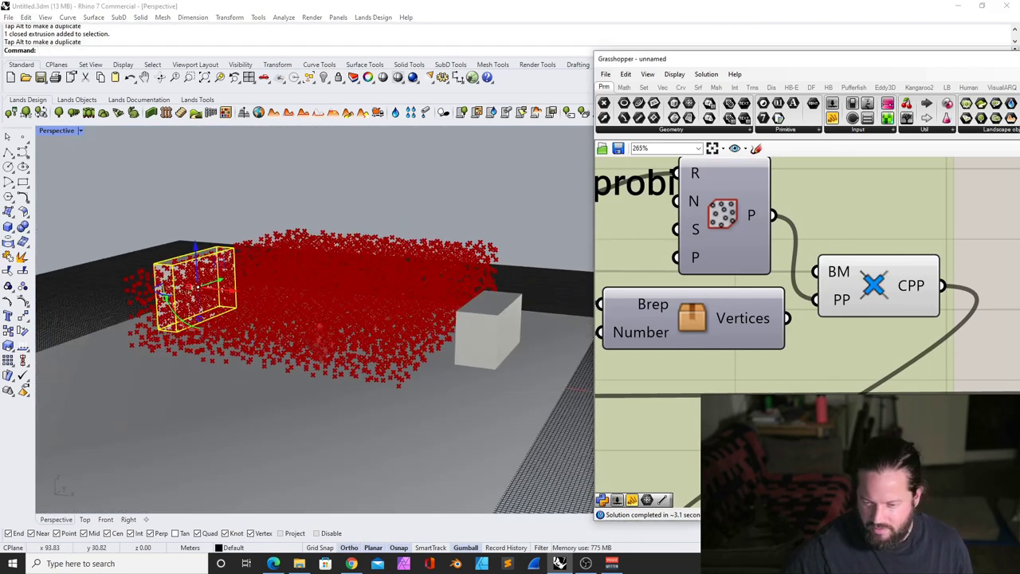
Run the probing of the culled random points
scroll(801, 378, "down", 5)
right_click_drag(748, 504, 751, 469)
scroll(749, 469, "up", 3)
left_click(716, 436)
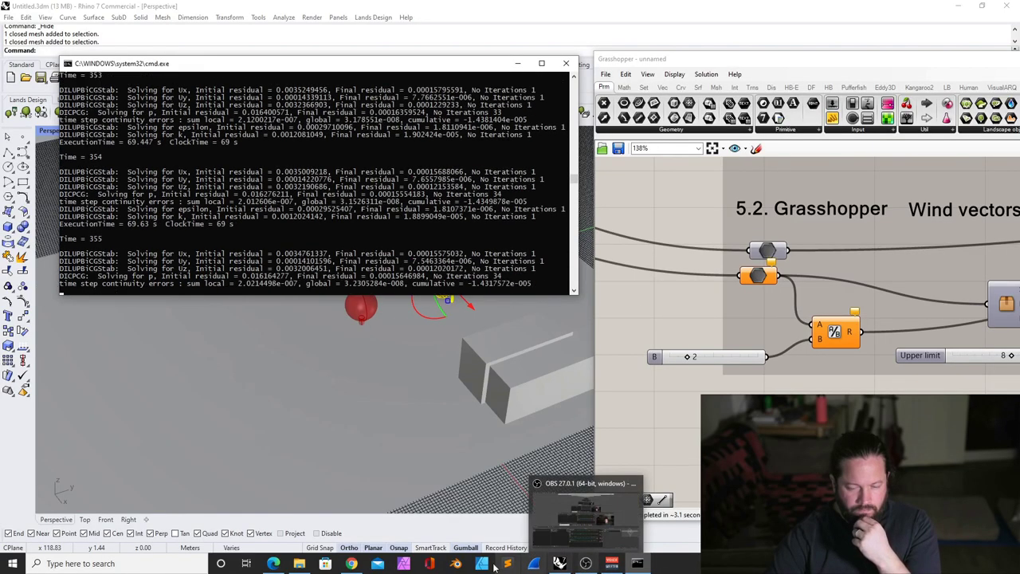
left_click(351, 564)
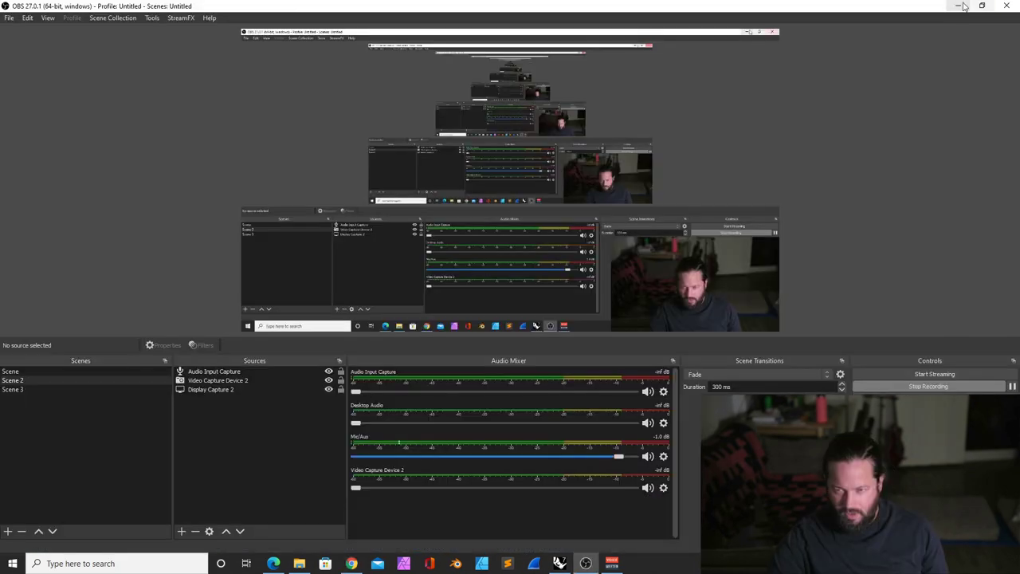
left_click(961, 7)
Examine the run buttons of the Mesh & Simulation section and the component links in the Probing points & probing section
scroll(740, 298, "up", 8)
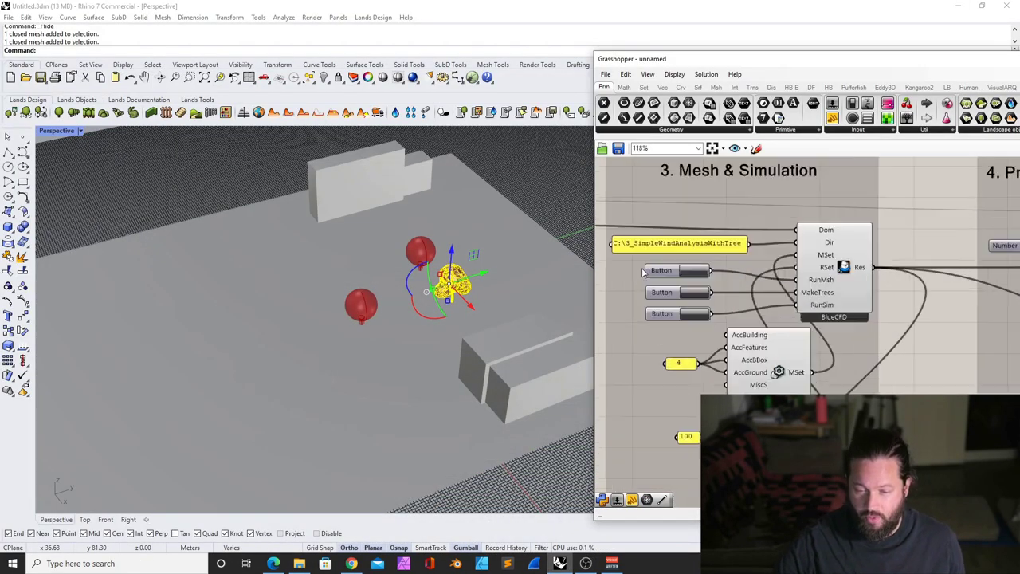
scroll(702, 273, "up", 3)
scroll(696, 323, "down", 5)
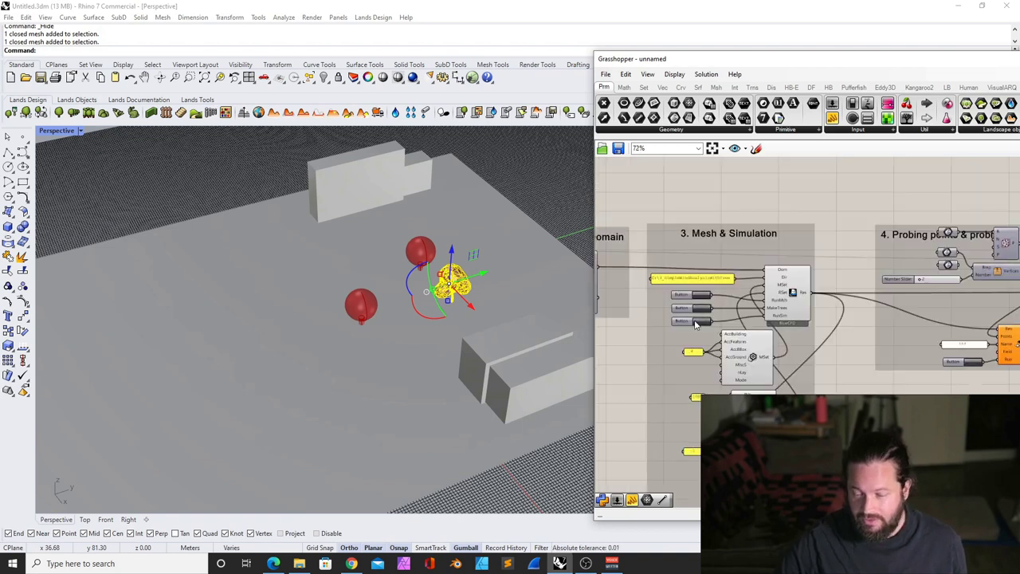
right_click_drag(928, 342, 837, 336)
scroll(838, 330, "up", 3)
scroll(847, 296, "down", 2)
scroll(887, 262, "up", 3)
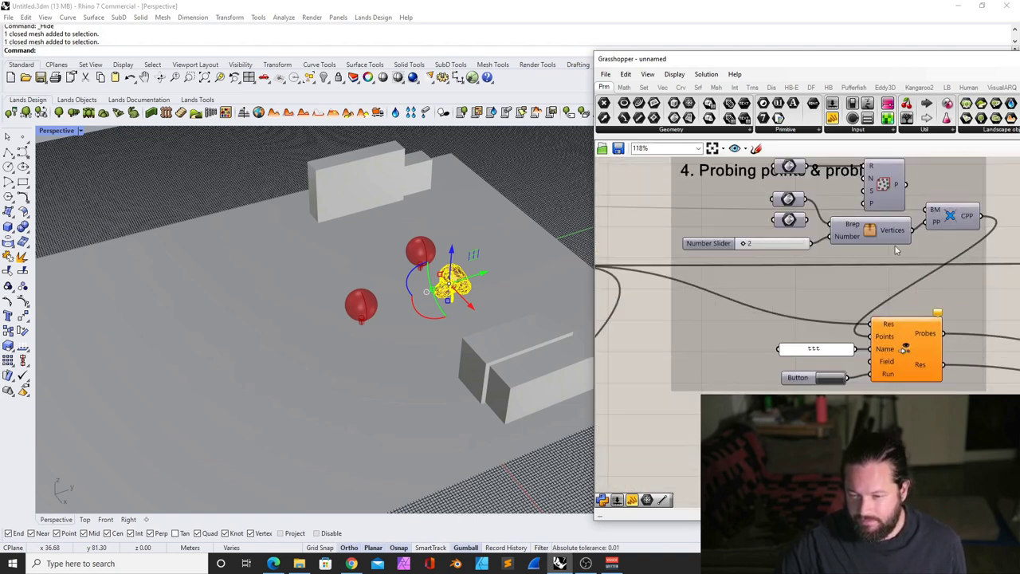
Turn on the preview of the Vertices grid component and inspect the point grid over the trees
left_click(959, 221)
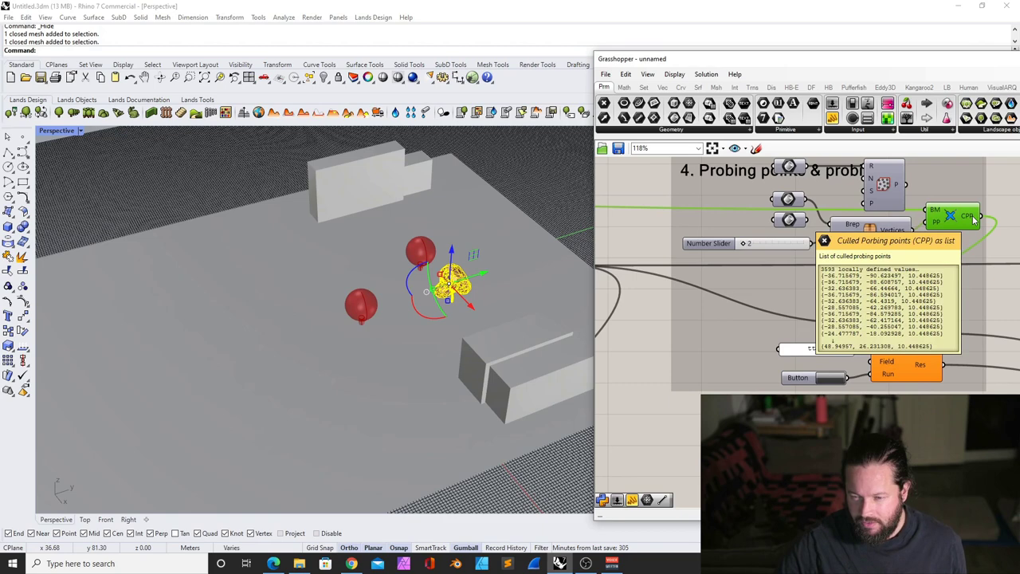
left_click(789, 220)
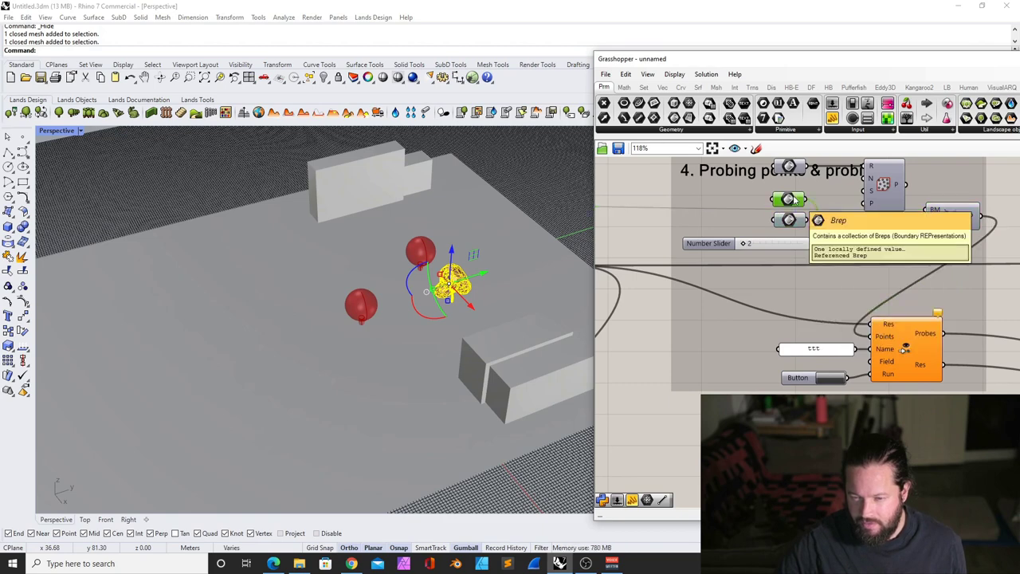
right_click(871, 231)
left_click(885, 251)
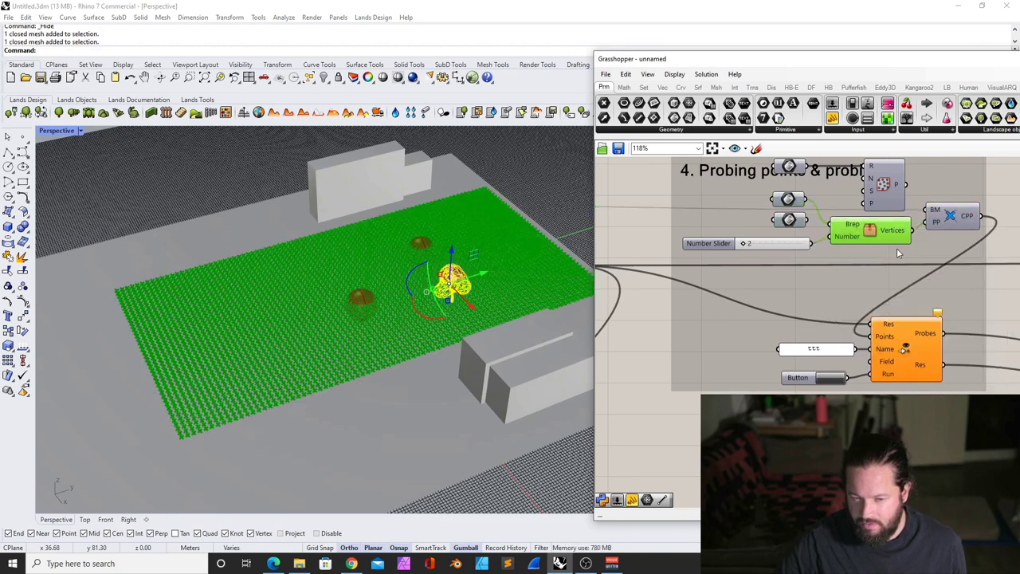
right_click_drag(385, 296, 355, 255)
right_click_drag(487, 327, 483, 285)
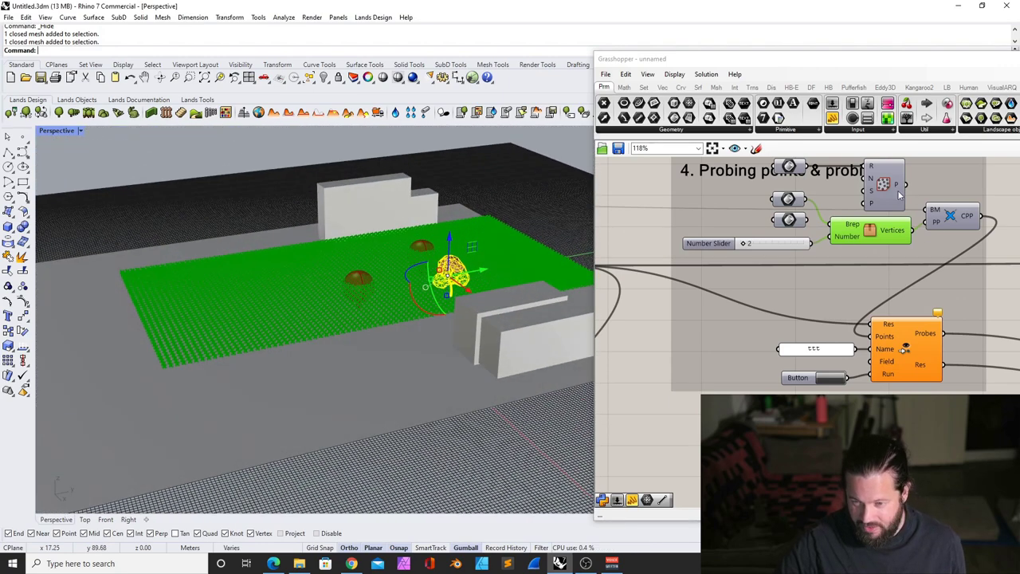
Run the probing on the culled grid points and view the resulting wind vectors around the trees
left_click(950, 220)
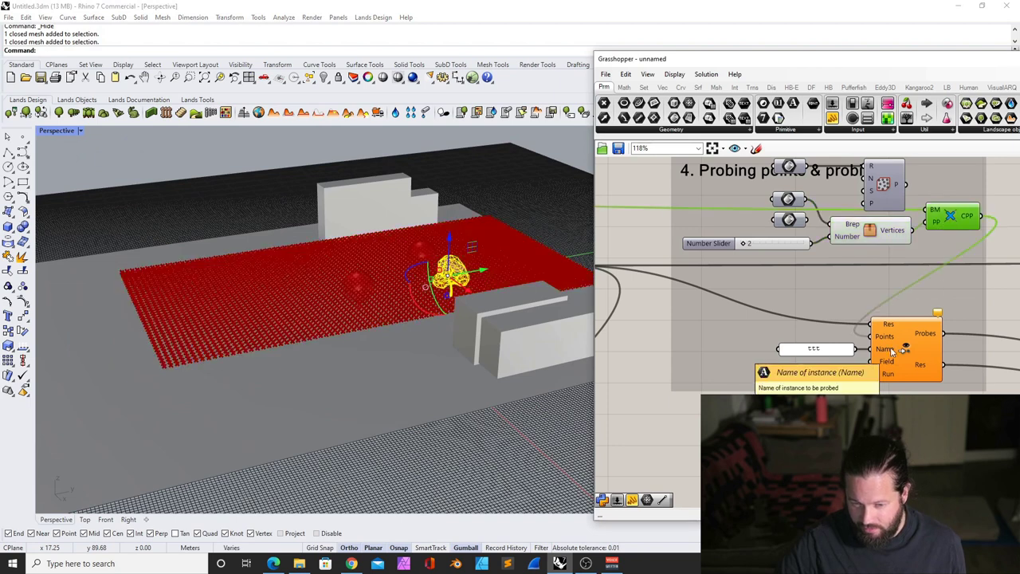
left_click(830, 380)
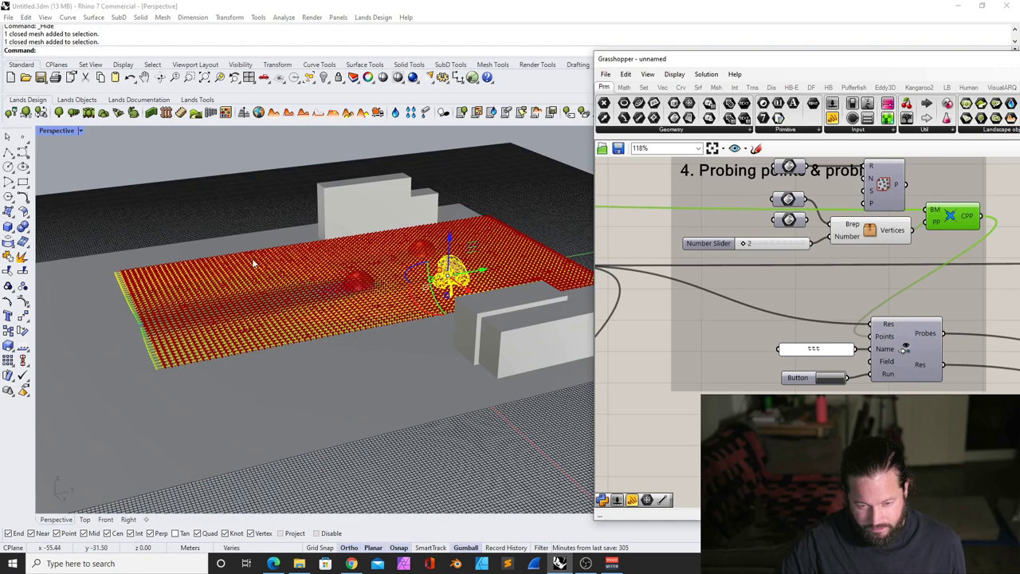
right_click_drag(253, 263, 204, 303)
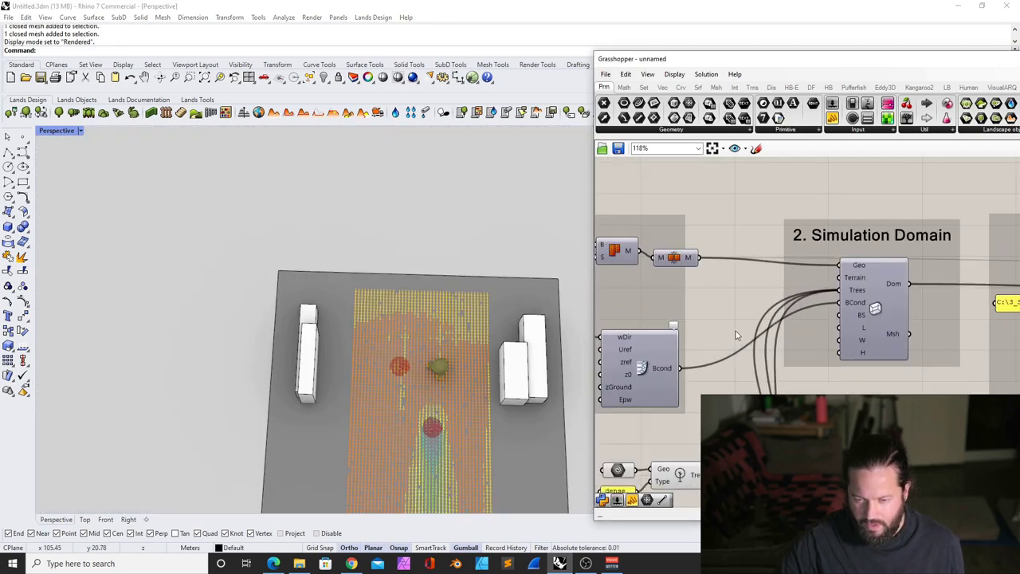
Run the wind simulation through the BlueCFD component's RunSim input
scroll(735, 334, "down", 3)
scroll(478, 277, "down", 9)
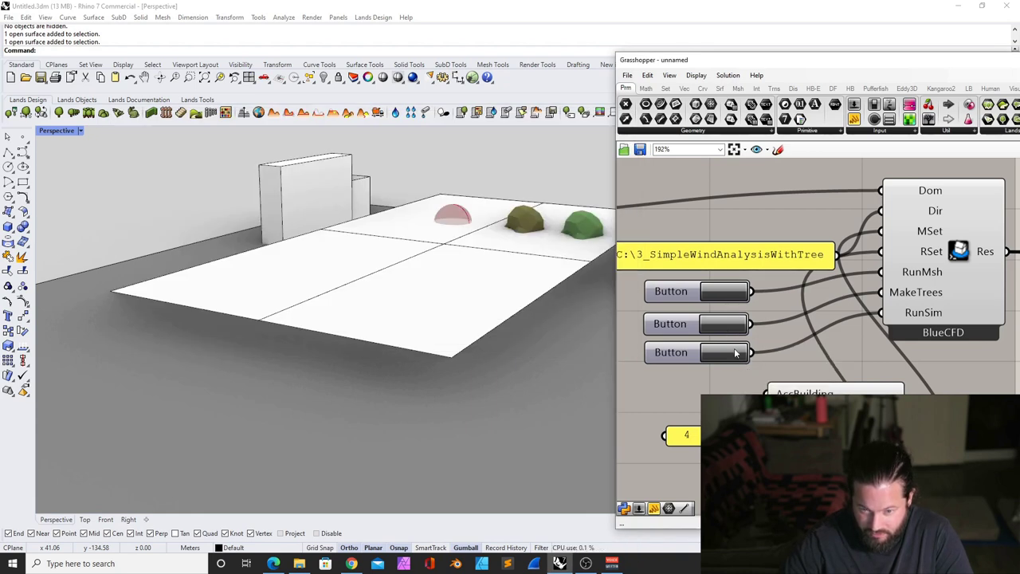
left_click(722, 352)
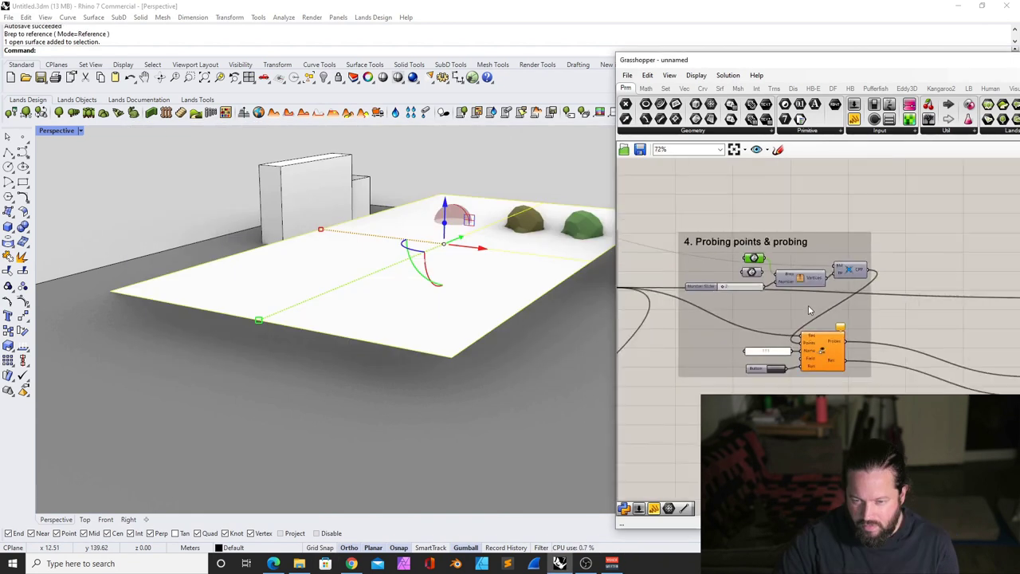
Run the ttt probing on the grid points of the referenced surface
scroll(785, 308, "down", 3)
right_click_drag(747, 308, 785, 309)
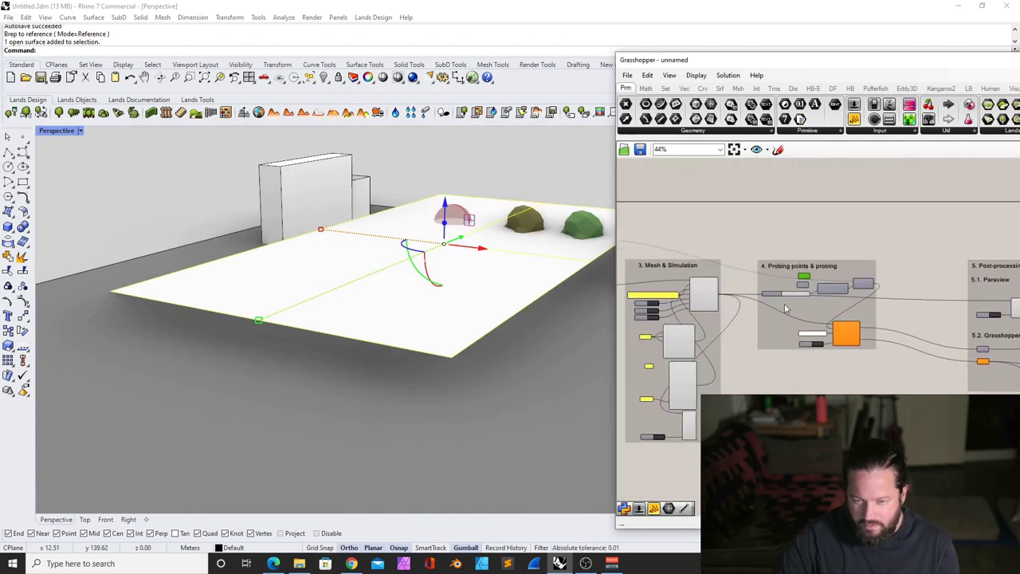
scroll(813, 339, "up", 4)
left_click(804, 345)
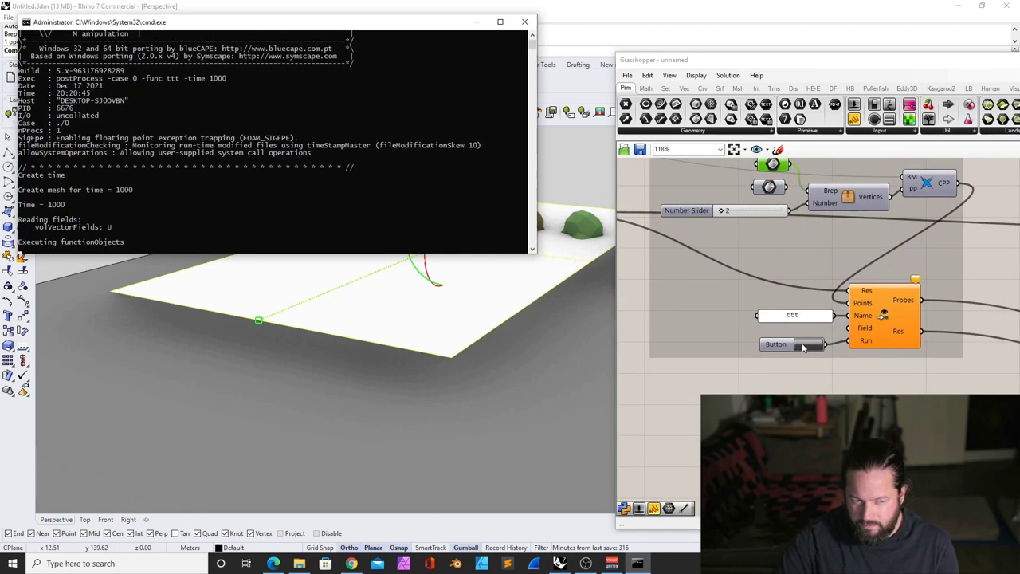
Hide the flat probing surface that covers the wind arrows
right_click_drag(389, 323, 505, 316)
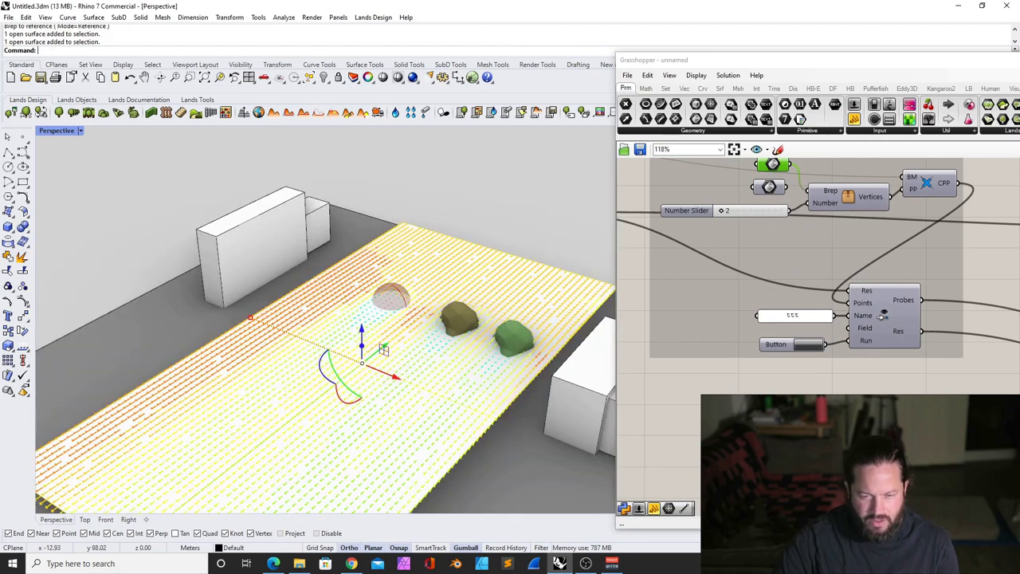
left_click(473, 245)
left_click(322, 78)
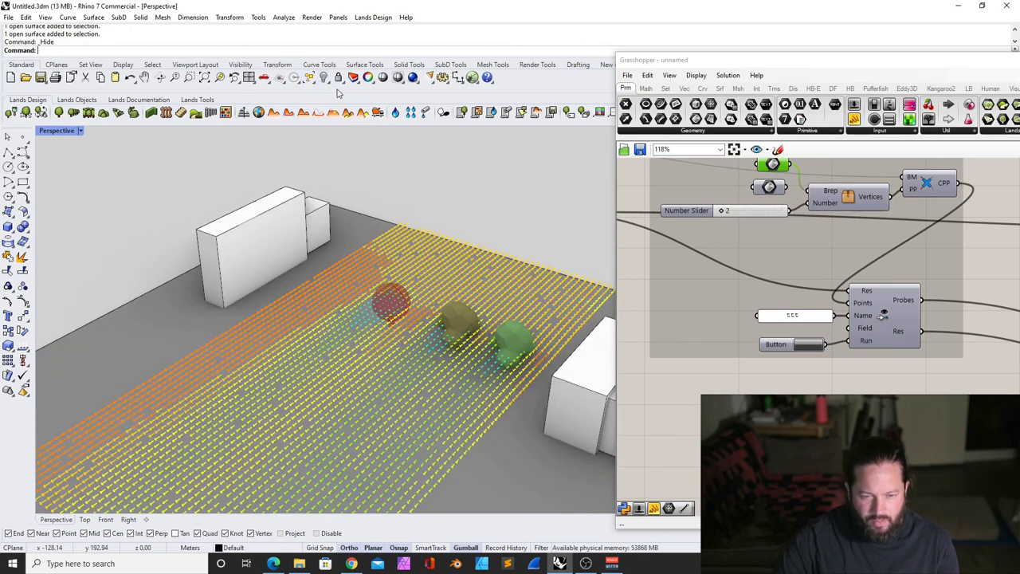
Inspect the wind arrows behind the red, brown and green trees from above, from afar and up close
scroll(442, 324, "down", 4)
right_click_drag(441, 323, 516, 392)
scroll(519, 383, "up", 8)
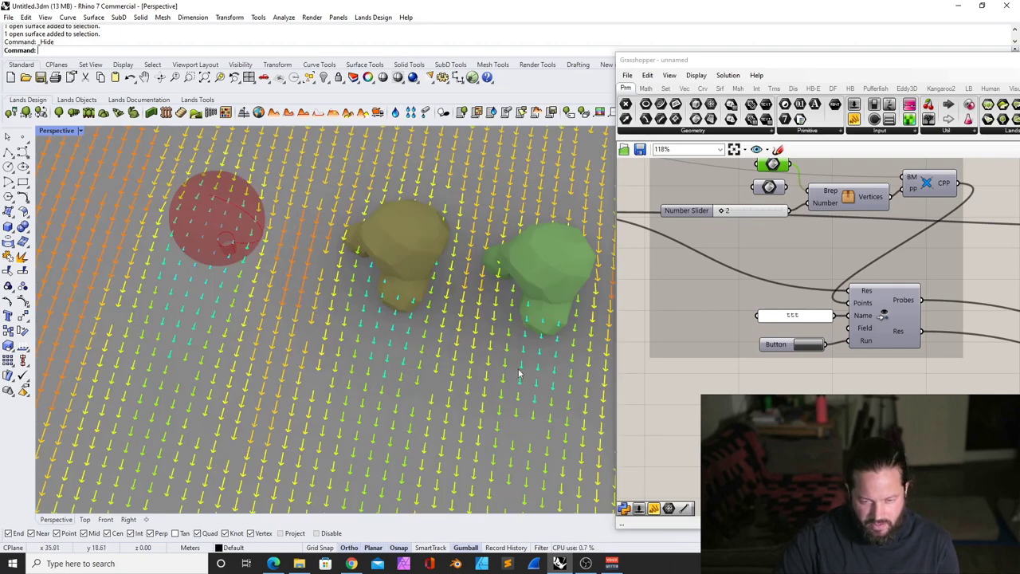
scroll(435, 325, "down", 6)
right_click_drag(435, 326, 378, 293)
scroll(441, 317, "down", 5)
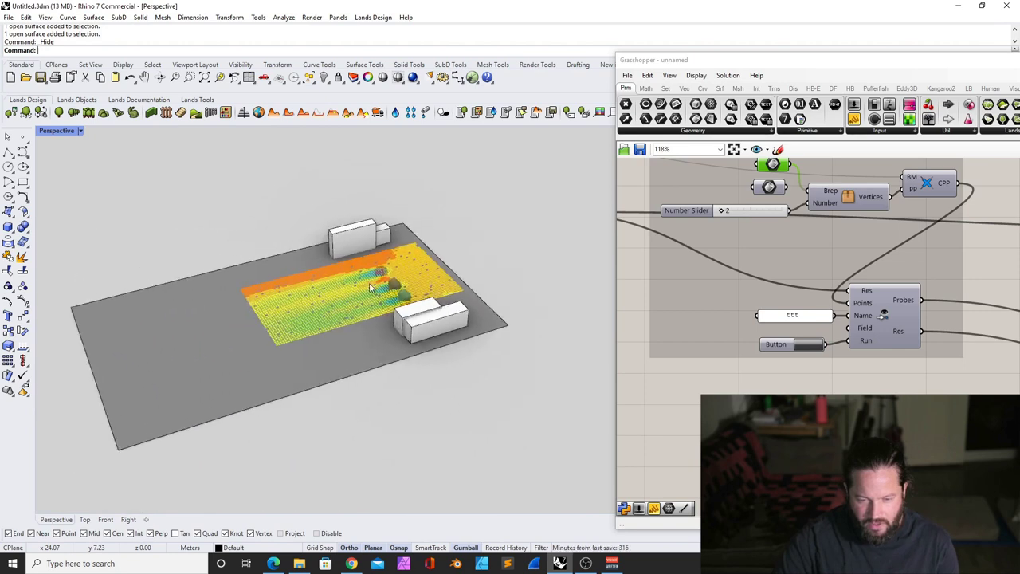
scroll(437, 281, "up", 10)
scroll(696, 302, "down", 3)
scroll(736, 251, "up", 5)
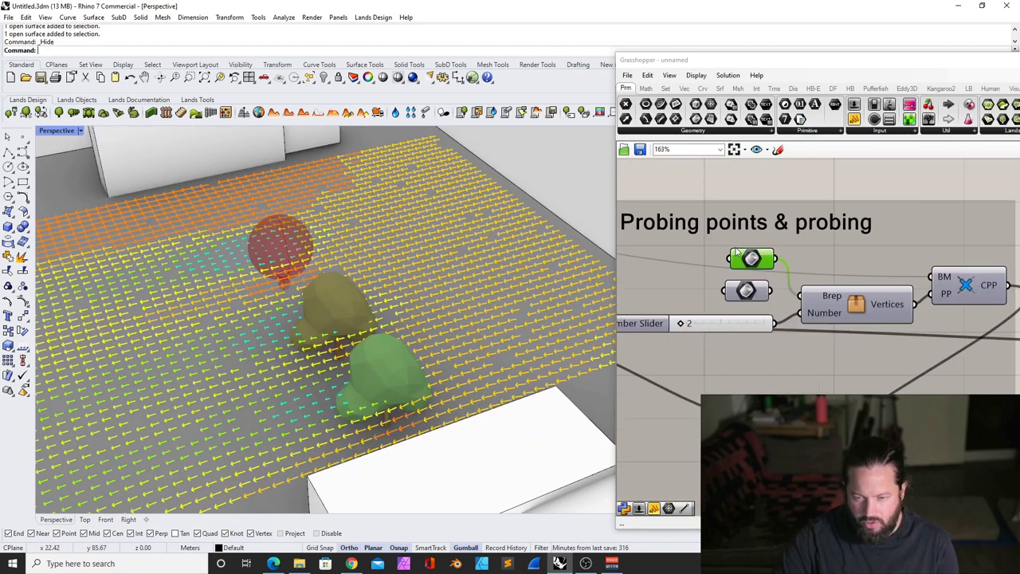
Move the Grasshopper window over the viewport and switch to the other open definition
scroll(775, 277, "down", 3)
scroll(780, 284, "up", 3)
left_click_drag(889, 60, 701, 57)
left_click(959, 72)
left_click(959, 176)
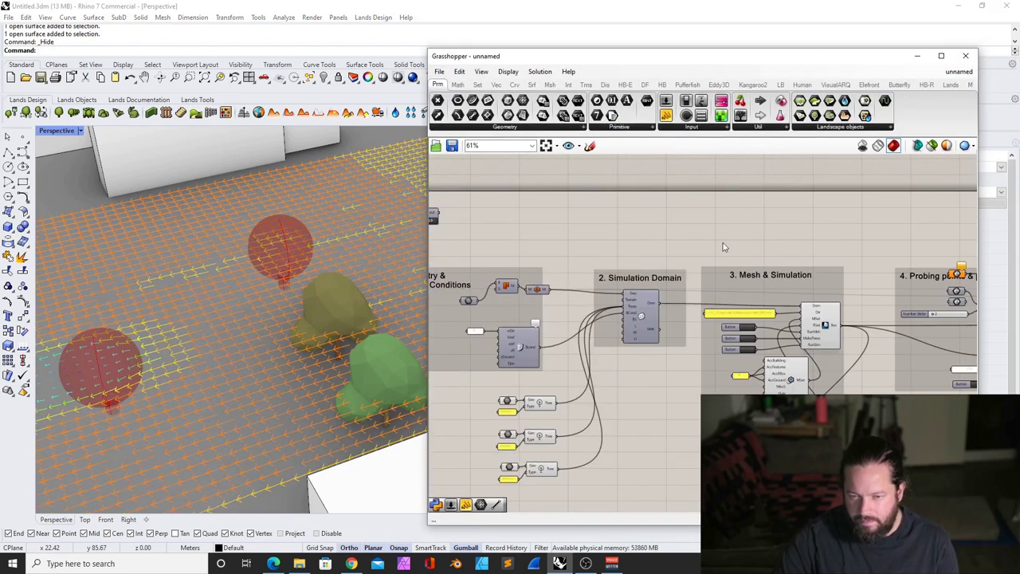
Copy the Populate 3D component and its Brep parameter from the Probing points & probing section
scroll(806, 275, "down", 2)
scroll(806, 276, "up", 4)
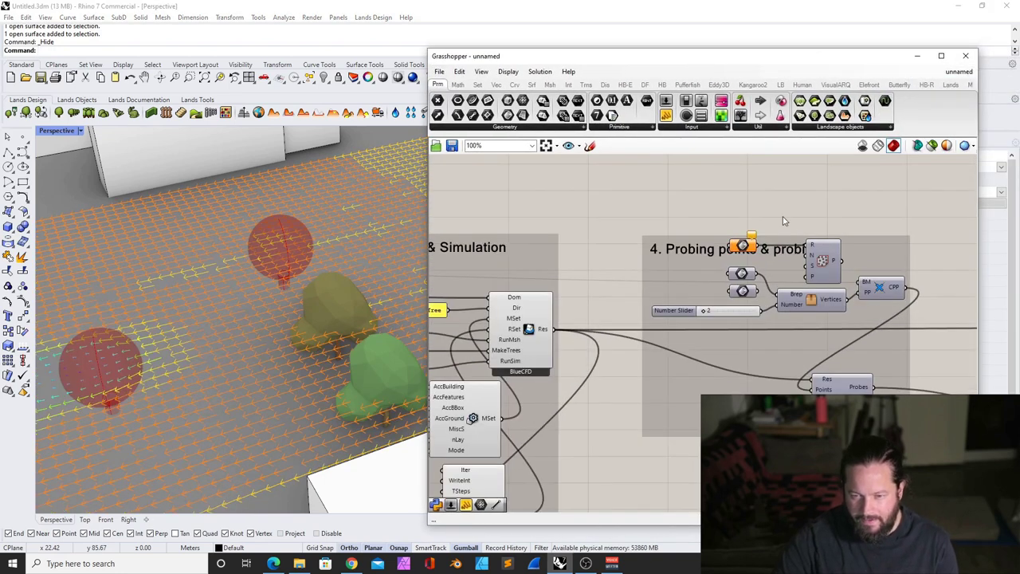
left_click(823, 260)
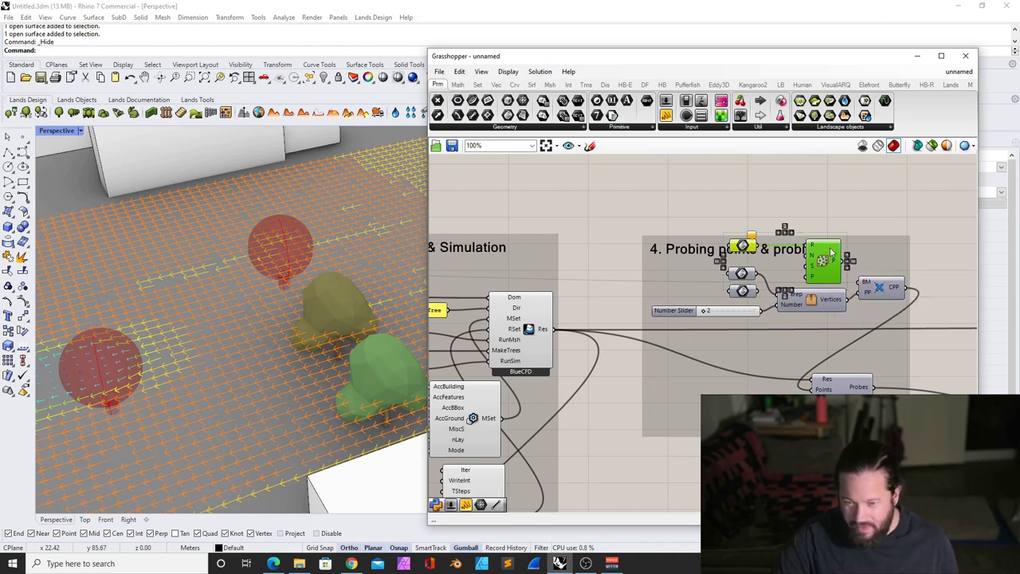
Switch back to the three-tree definition and paste the Populate 3D component with its Brep parameter near the probing section
mouse_move(954, 74)
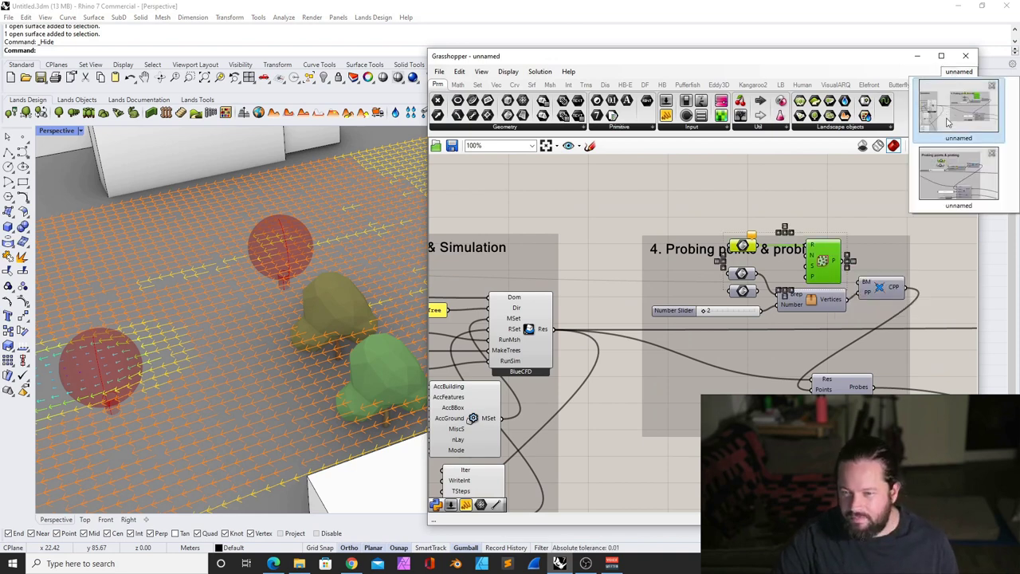
left_click(945, 171)
scroll(739, 260, "down", 6)
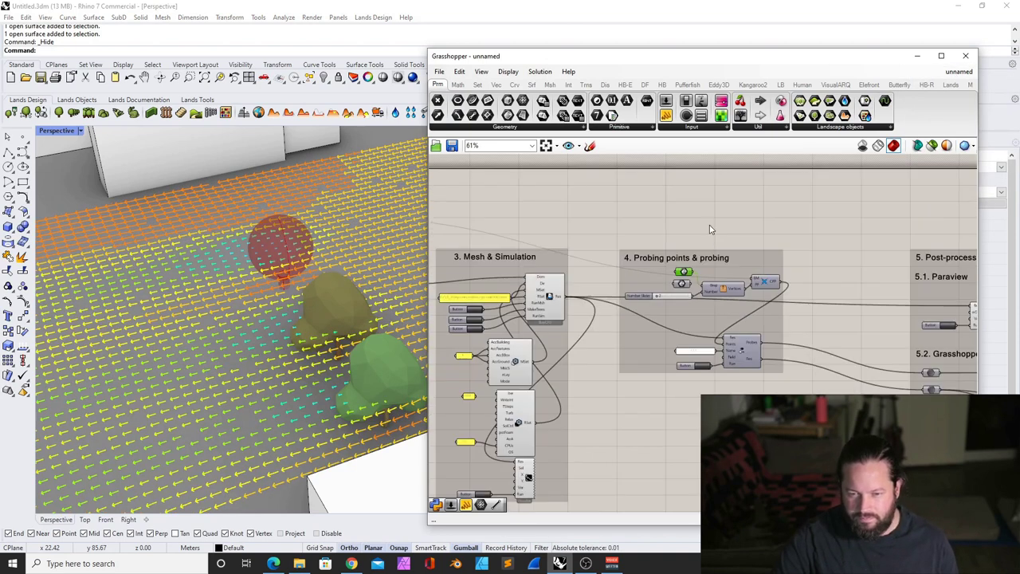
scroll(707, 213, "up", 2)
left_click(706, 213)
key("ctrl+v")
scroll(570, 289, "up", 4)
scroll(579, 289, "down", 3)
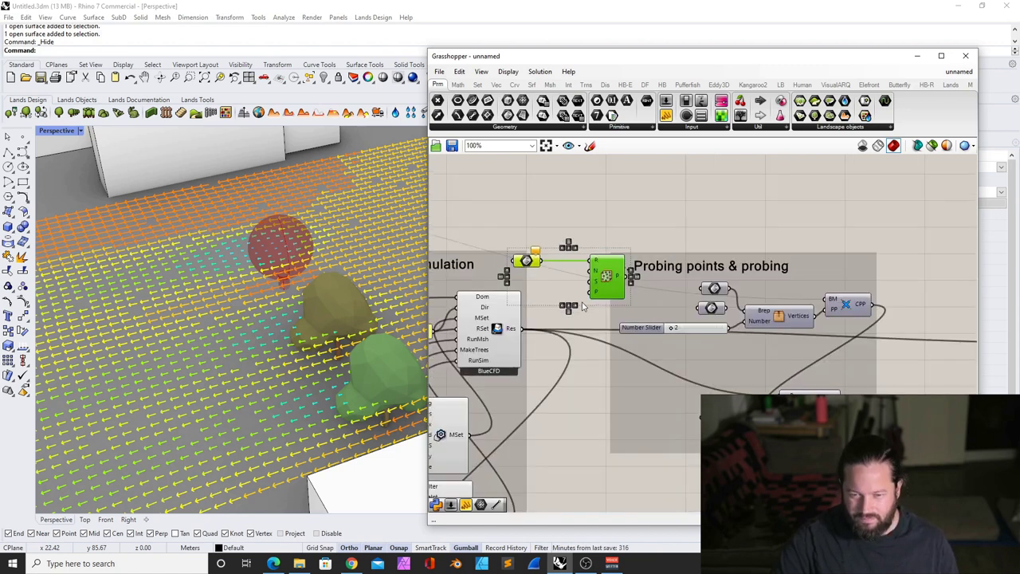
Place the Populate 3D component above the Probing points & probing section with its Brep parameter close beside it
scroll(609, 267, "up", 3)
left_click_drag(609, 269, 862, 185)
scroll(764, 272, "down", 3)
scroll(860, 232, "up", 2)
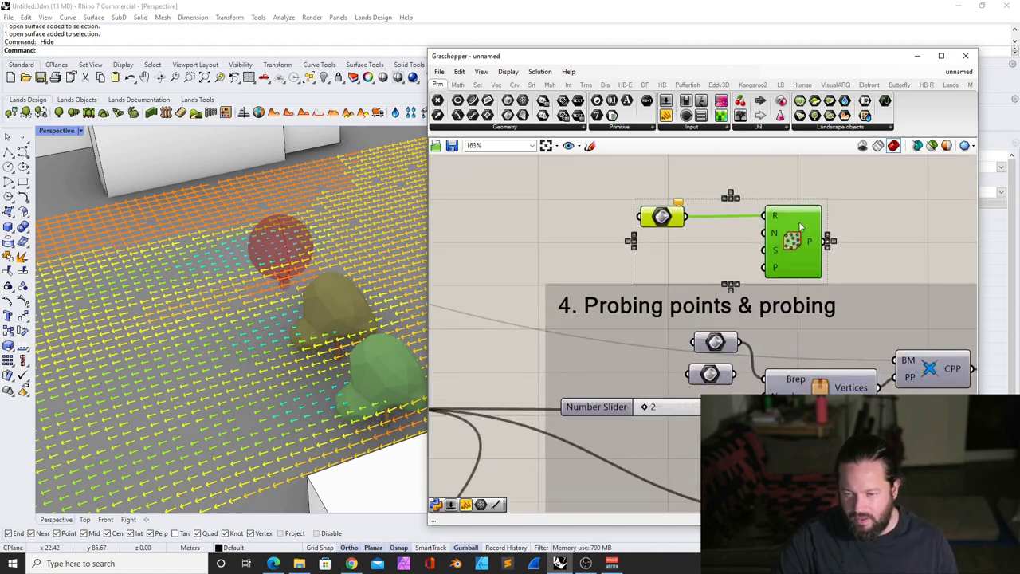
left_click_drag(658, 216, 714, 210)
left_click(709, 180)
Set a new point count on Populate 3D's N input and move the component closer to the Brep parameter
right_click(781, 230)
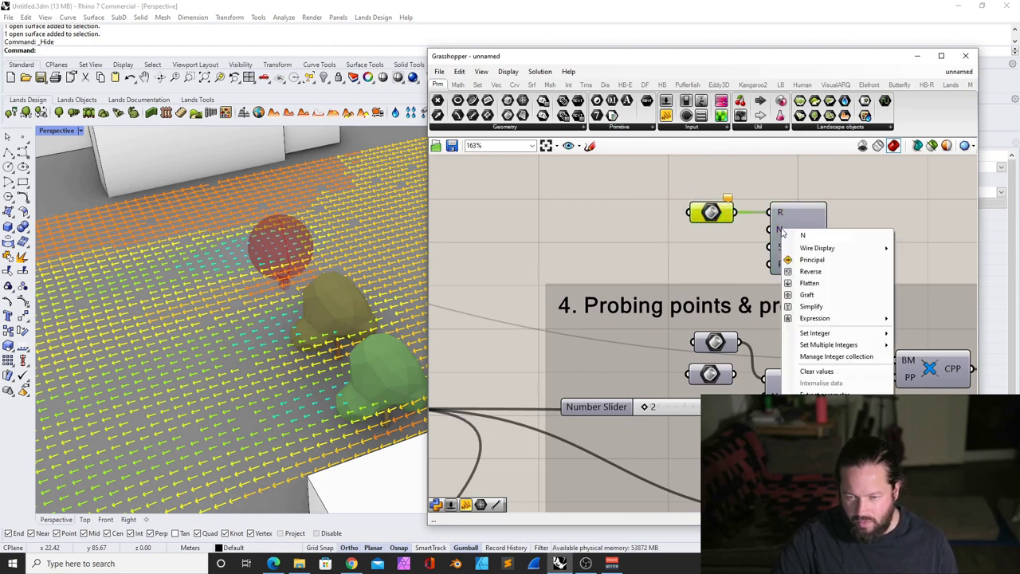
mouse_move(843, 333)
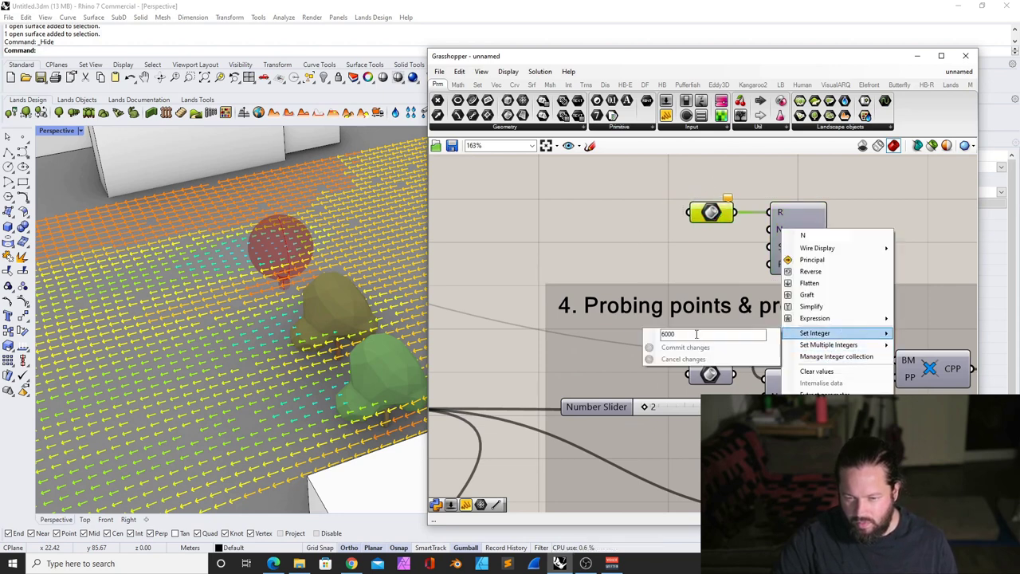
left_click_drag(696, 334, 662, 334)
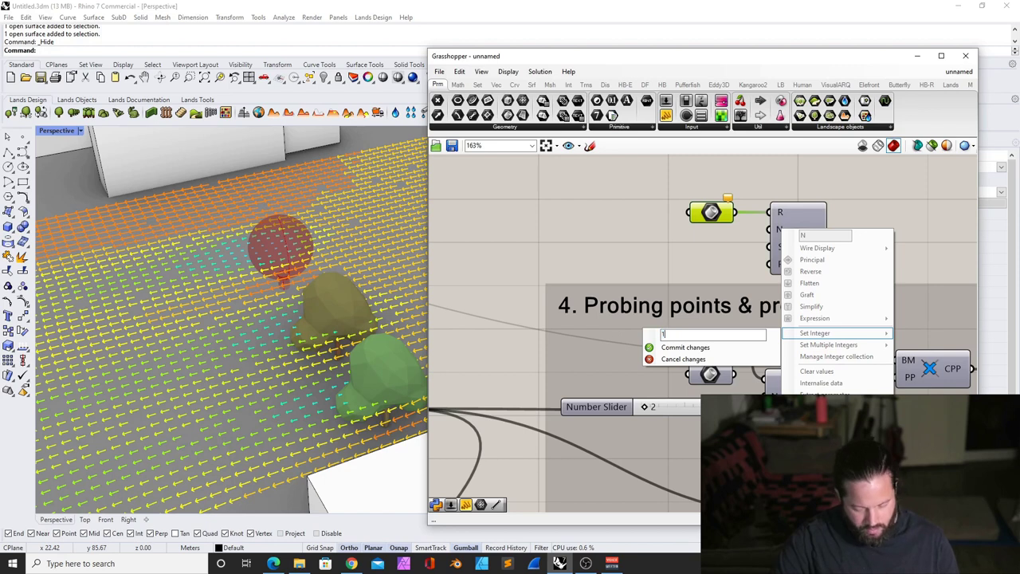
key("Return")
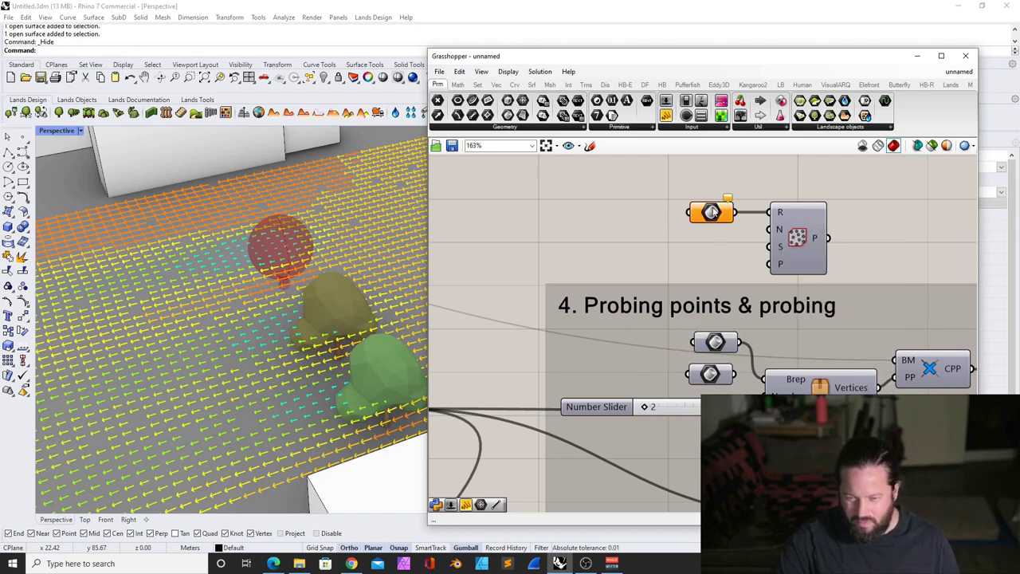
left_click_drag(816, 239, 801, 238)
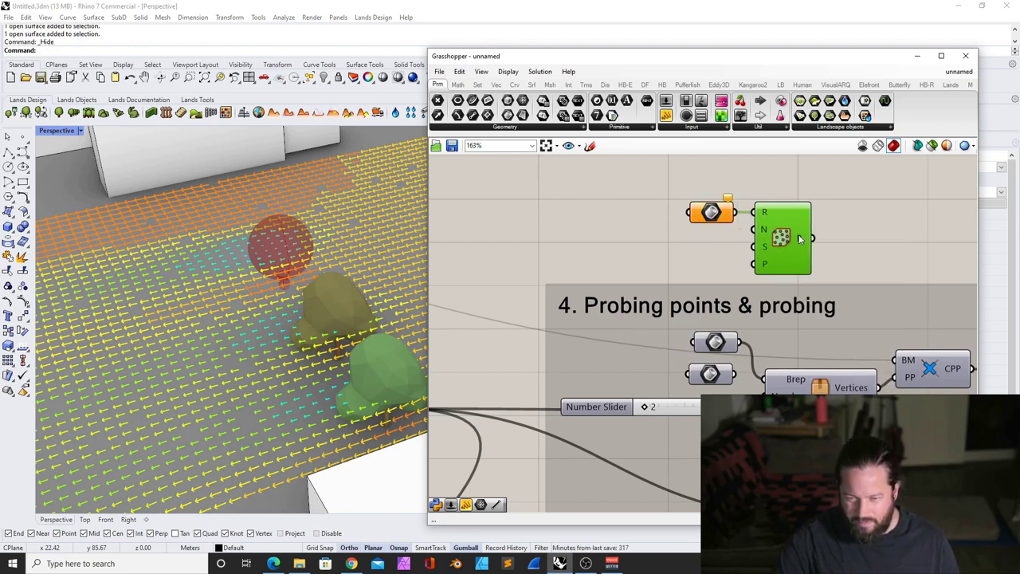
Draw a solid box enclosing the area around the three trees, starting its base on the ground
scroll(351, 238, "down", 6)
scroll(339, 319, "up", 4)
right_click_drag(319, 329, 371, 355)
scroll(179, 275, "down", 5)
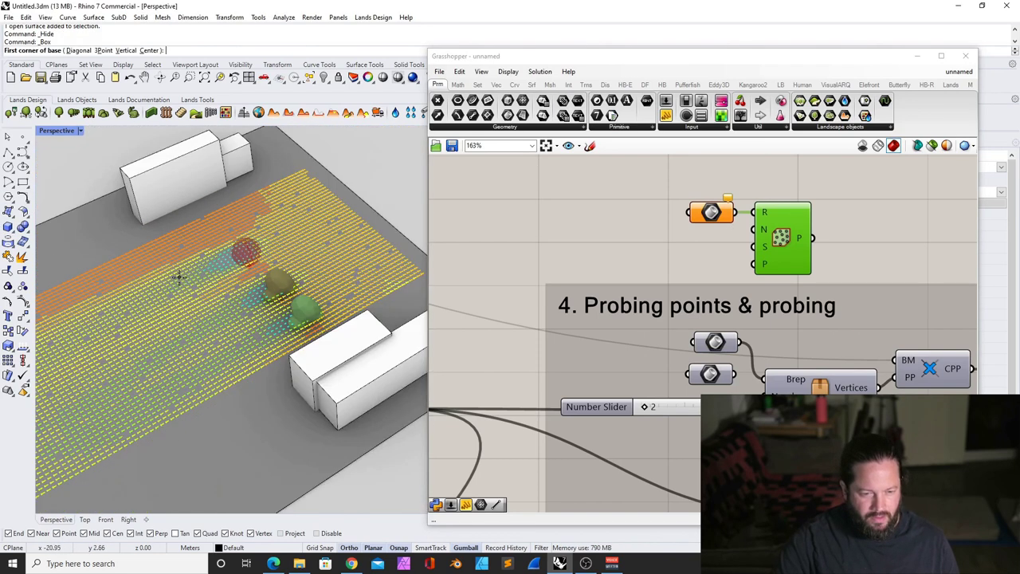
left_click(200, 290)
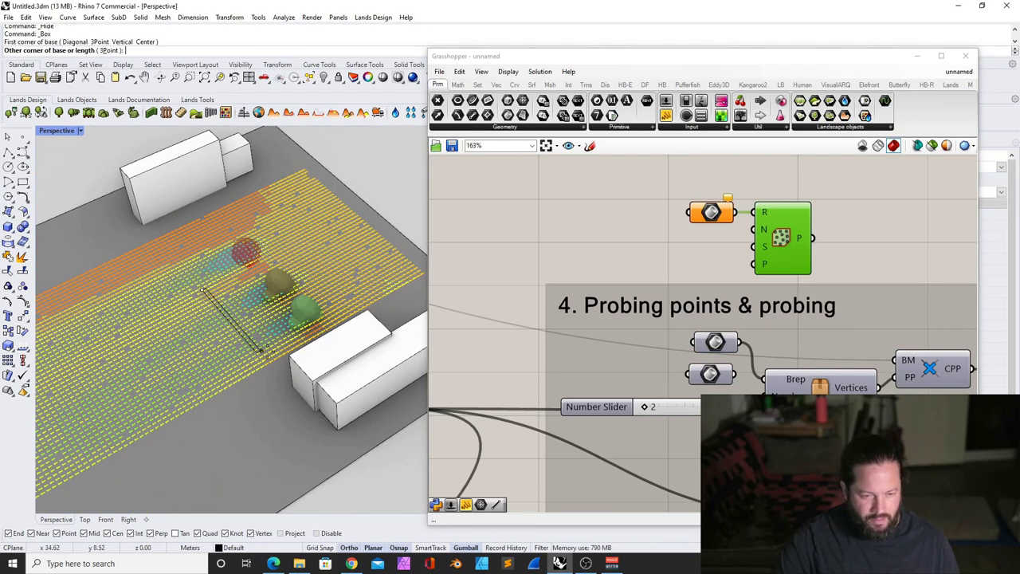
scroll(351, 305, "up", 3)
left_click(356, 308)
left_click(353, 246)
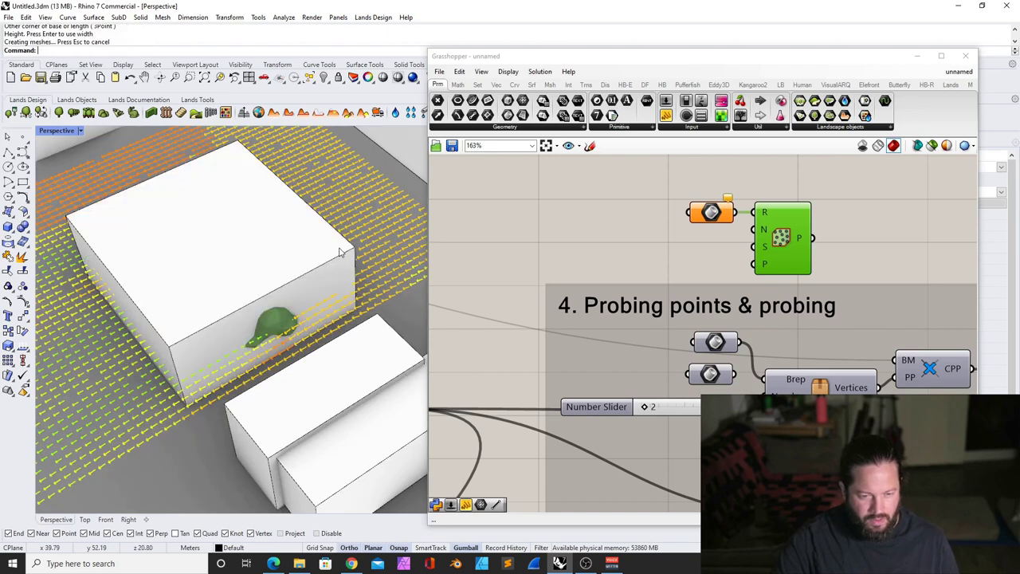
Select the new box and shift it slightly across the ground over the three trees
scroll(343, 253, "down", 6)
right_click_drag(342, 254, 294, 267)
scroll(319, 239, "up", 4)
left_click(290, 228)
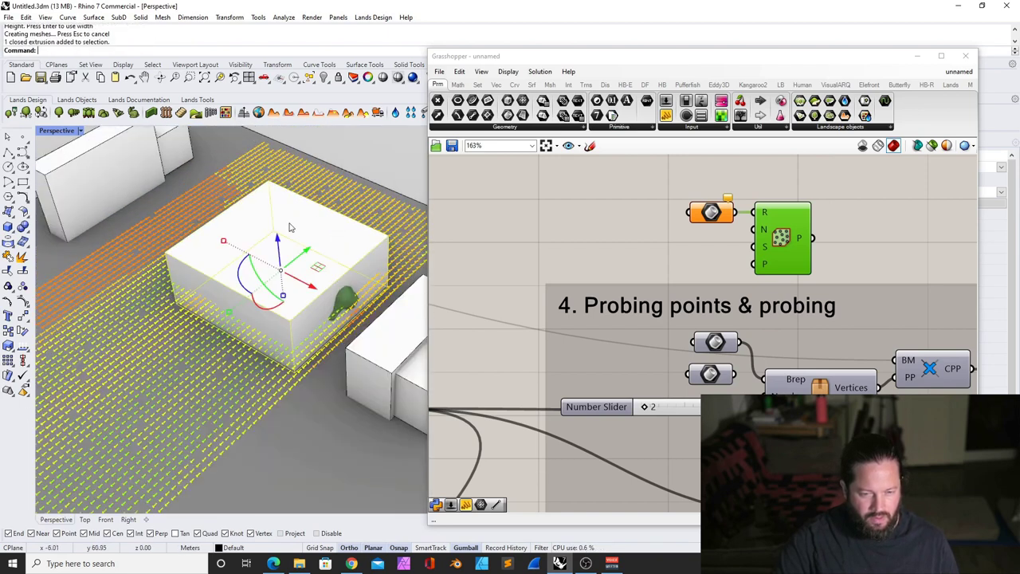
left_click_drag(309, 285, 325, 294)
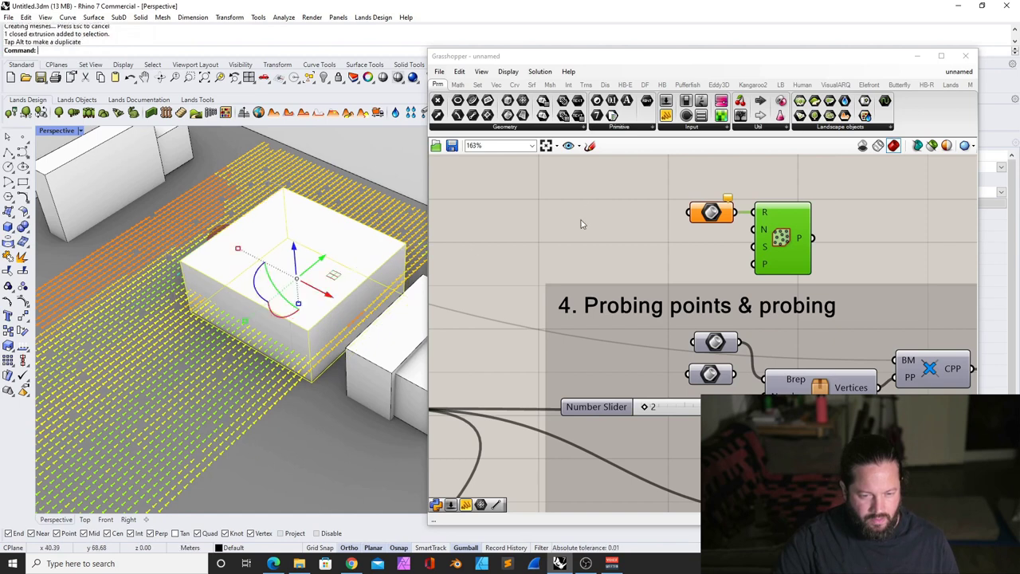
Reference the box in the Brep parameter and connect Populate 3D's P output to the PP input of the CPP component
left_click(579, 218)
right_click(715, 211)
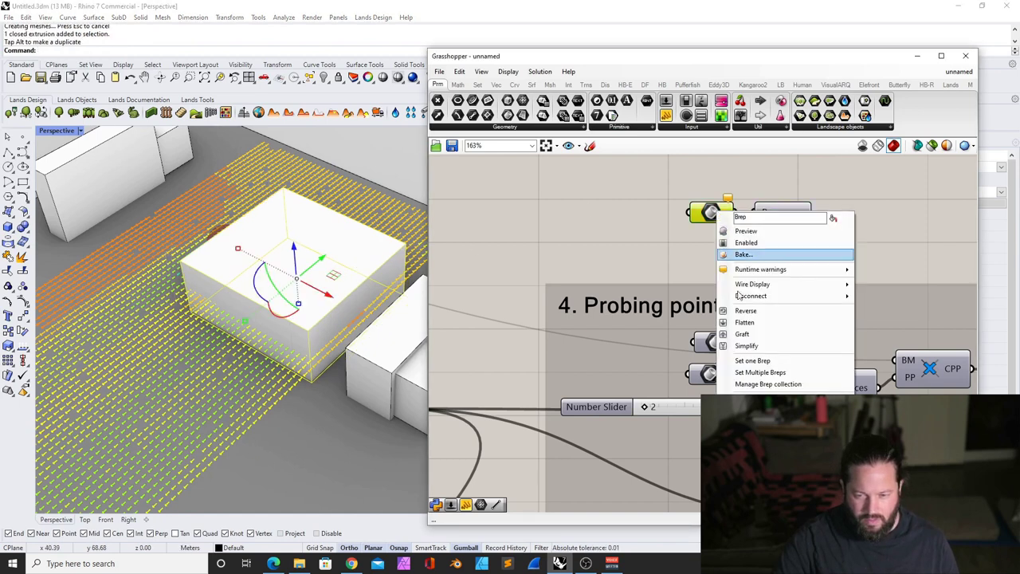
left_click(745, 360)
left_click(347, 231)
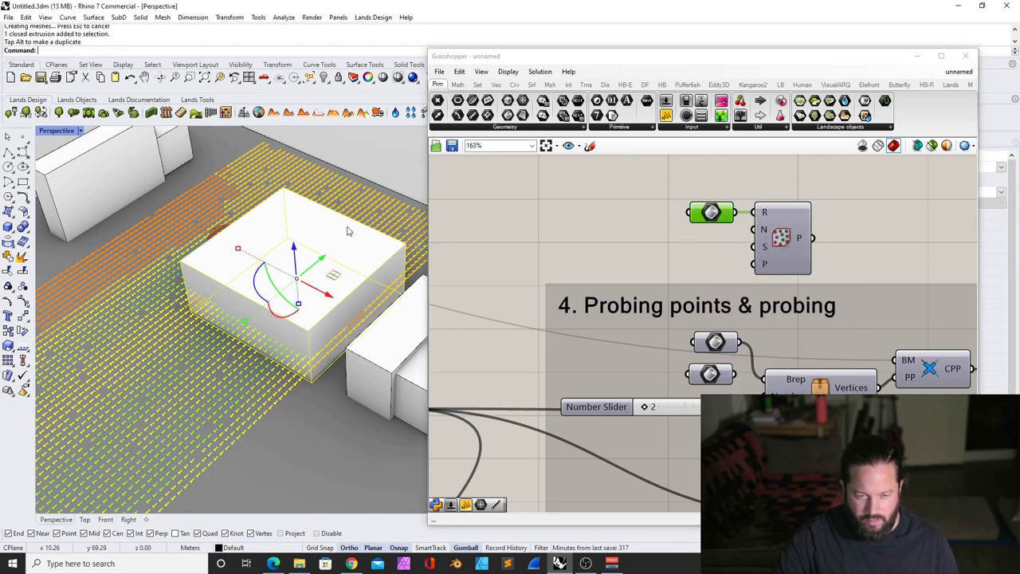
left_click(815, 257)
scroll(815, 257, "up", 1)
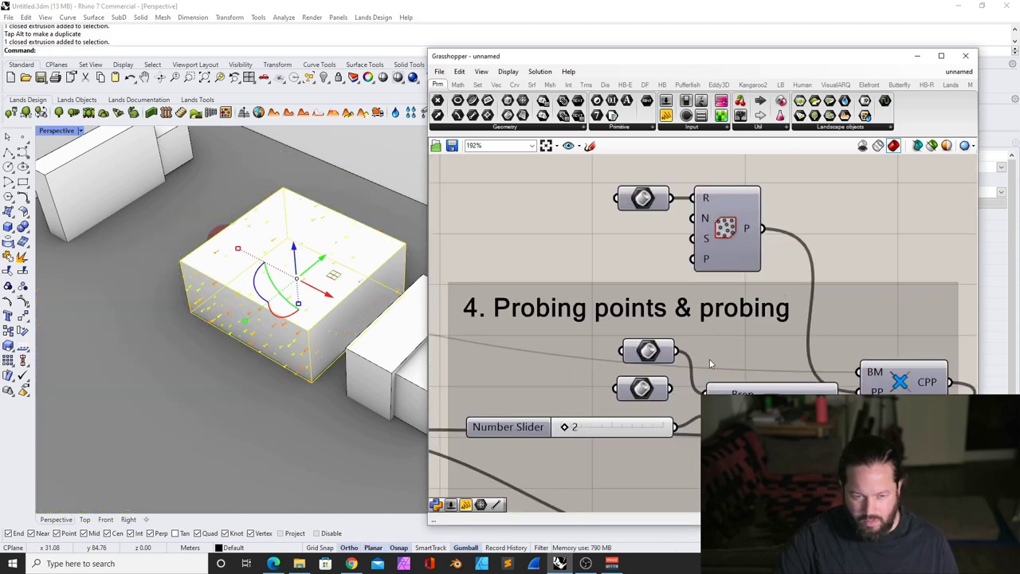
Hide the box so that the random probing arrows around the trees can be seen
right_click_drag(254, 270, 181, 267)
left_click(310, 184)
left_click(310, 184)
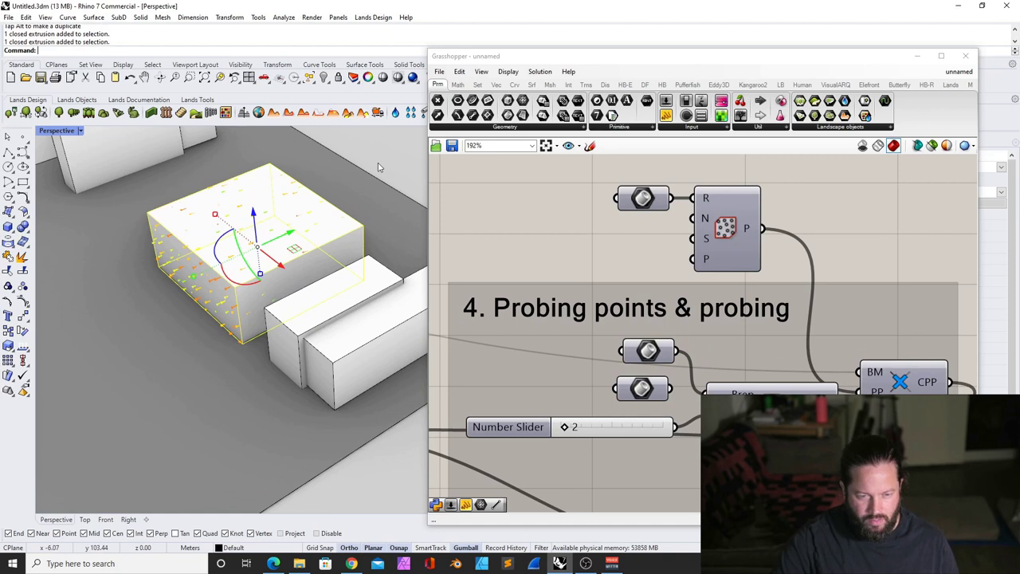
left_click(324, 79)
right_click_drag(300, 163, 270, 314)
scroll(269, 316, "up", 6)
scroll(269, 316, "down", 5)
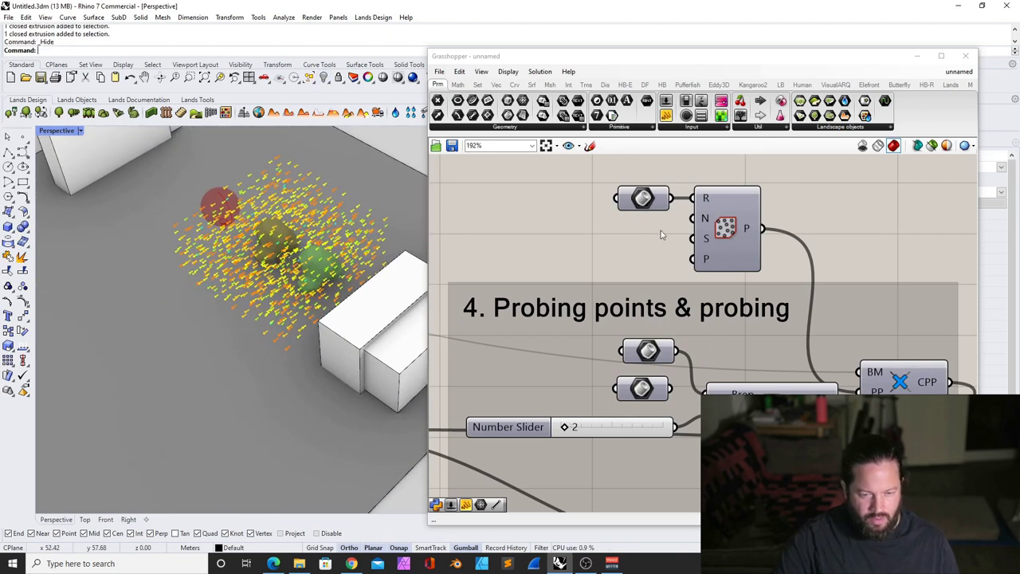
Run the probing component on the new random points
scroll(604, 223, "down", 5)
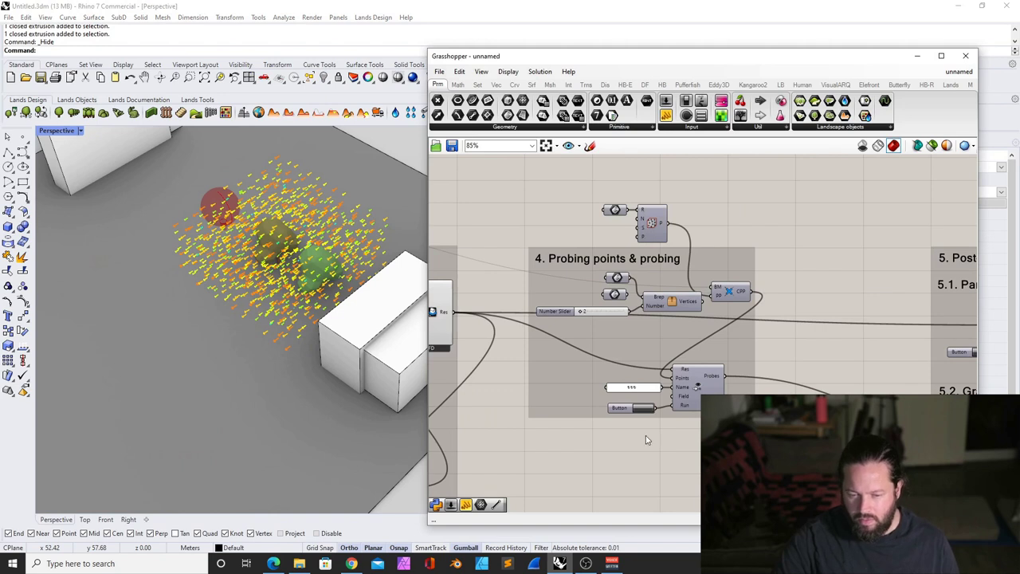
scroll(647, 440, "down", 2)
scroll(648, 440, "up", 3)
left_click(677, 392)
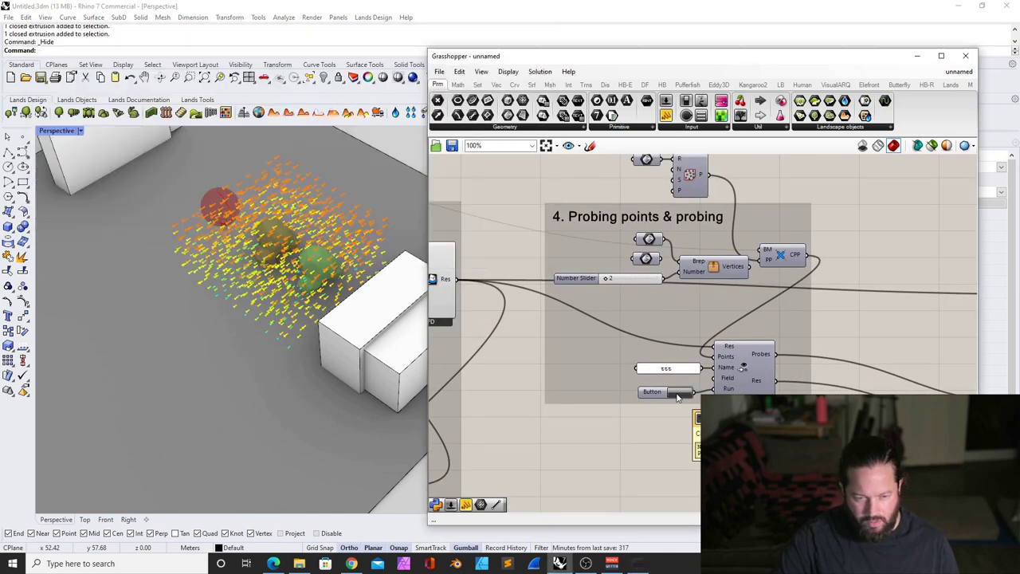
Examine the wind arrows at the random 3D points around the three trees from ground level, above and afar
right_click_drag(208, 216, 239, 239)
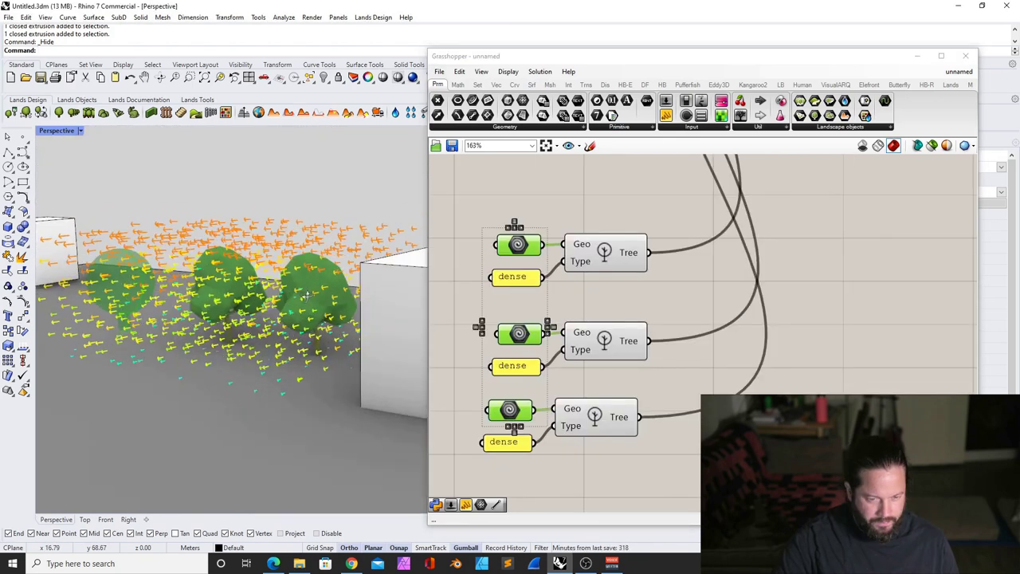
right_click_drag(271, 263, 293, 386)
scroll(229, 454, "up", 4)
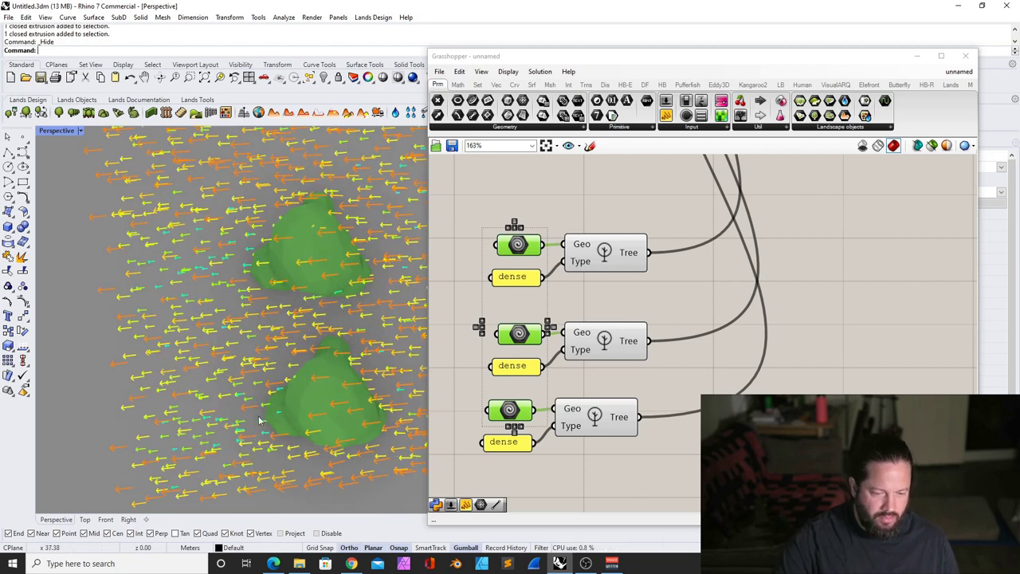
right_click_drag(282, 401, 292, 383)
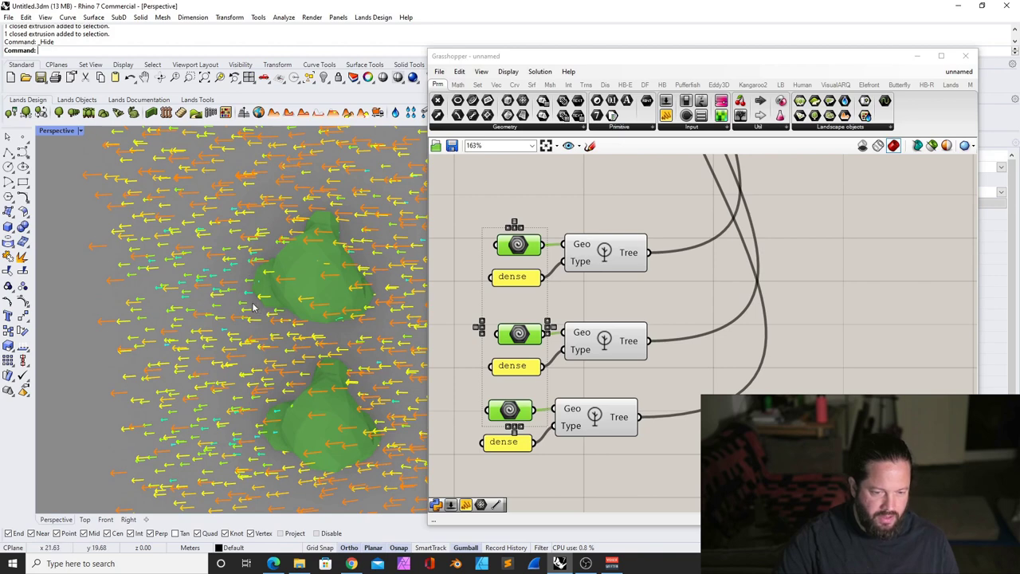
scroll(253, 307, "down", 6)
right_click_drag(255, 306, 333, 220)
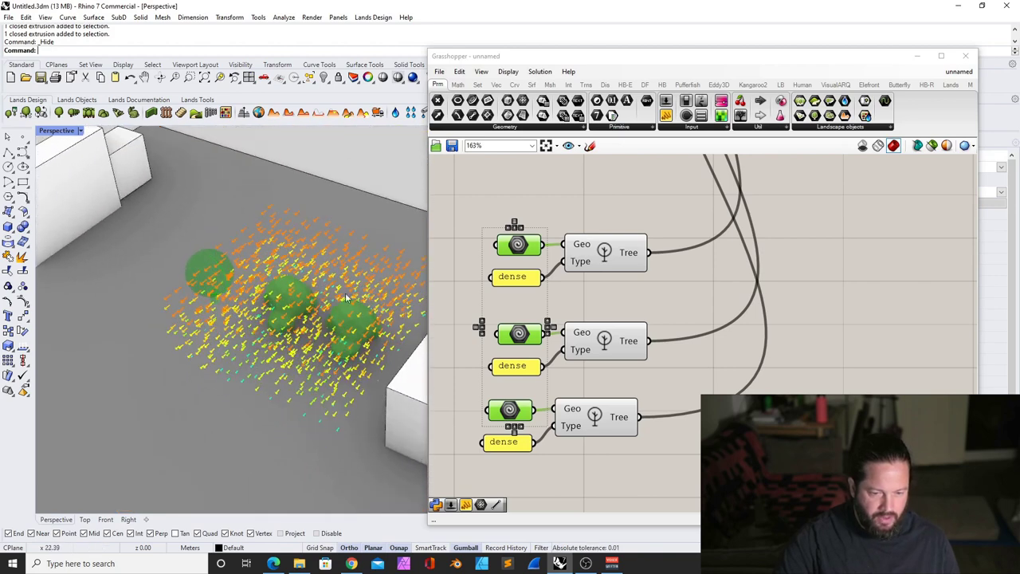
right_click_drag(346, 298, 319, 239)
scroll(341, 226, "up", 3)
scroll(292, 211, "down", 3)
scroll(314, 263, "down", 4)
right_click_drag(311, 295, 245, 384)
scroll(271, 279, "up", 5)
scroll(255, 302, "down", 3)
right_click_drag(251, 307, 275, 343)
Clear the tree geometry selection and look over the whole three-tree definition, from geometry and boundary conditions to post-processing
left_click(842, 330)
scroll(720, 342, "down", 8)
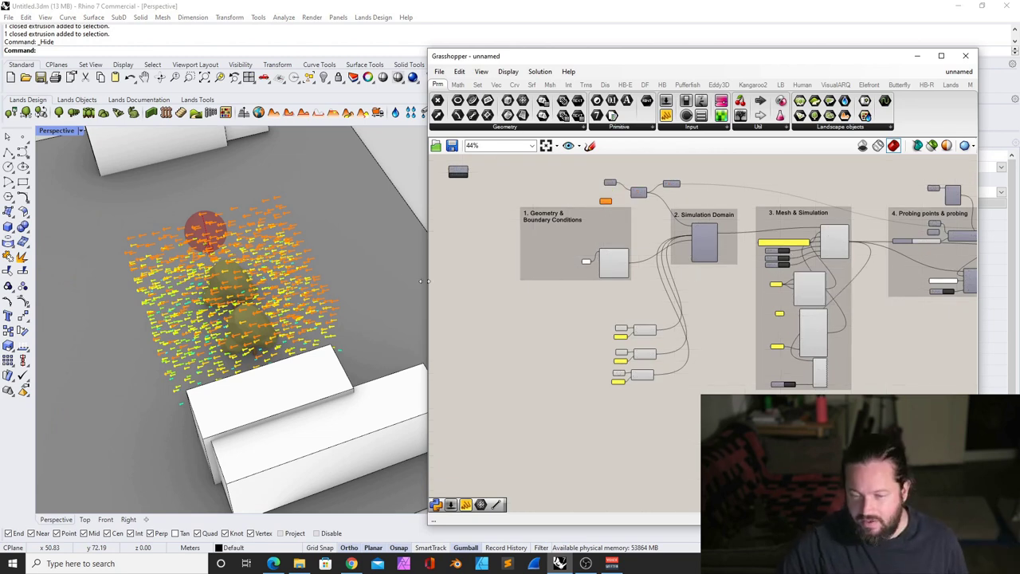
scroll(275, 309, "up", 4)
scroll(275, 309, "down", 5)
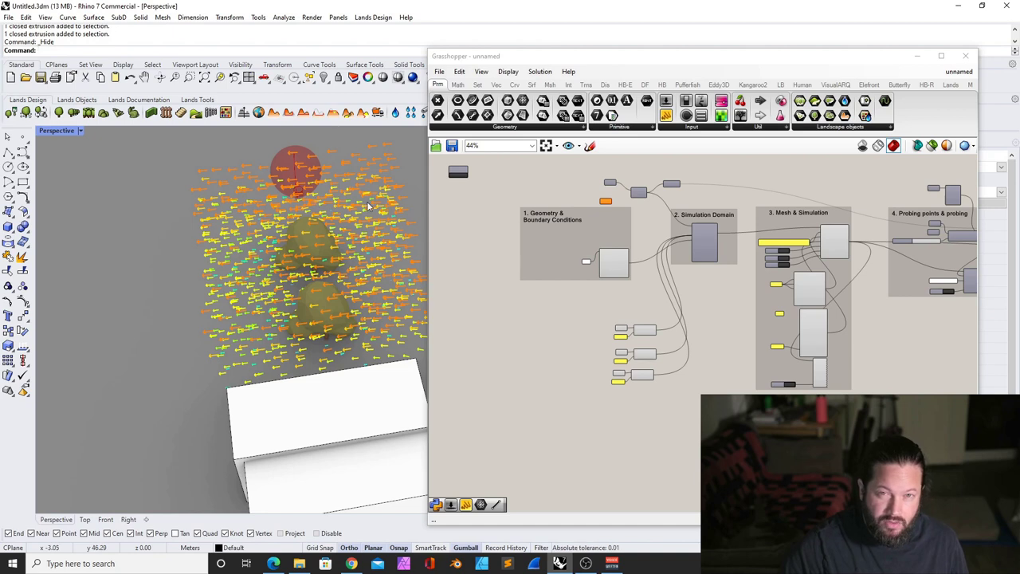
left_click(570, 317)
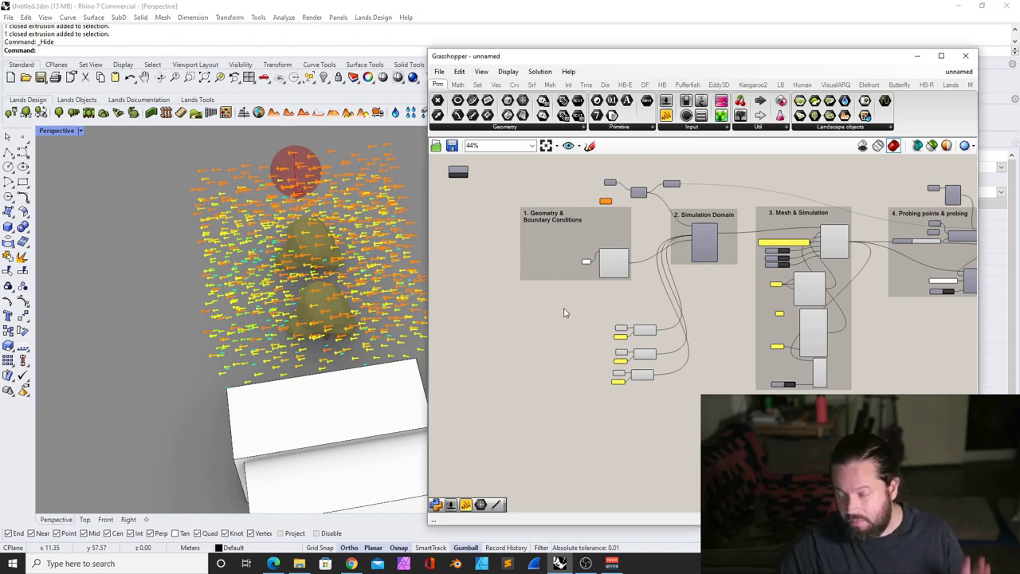
scroll(567, 313, "down", 5)
scroll(682, 289, "up", 1)
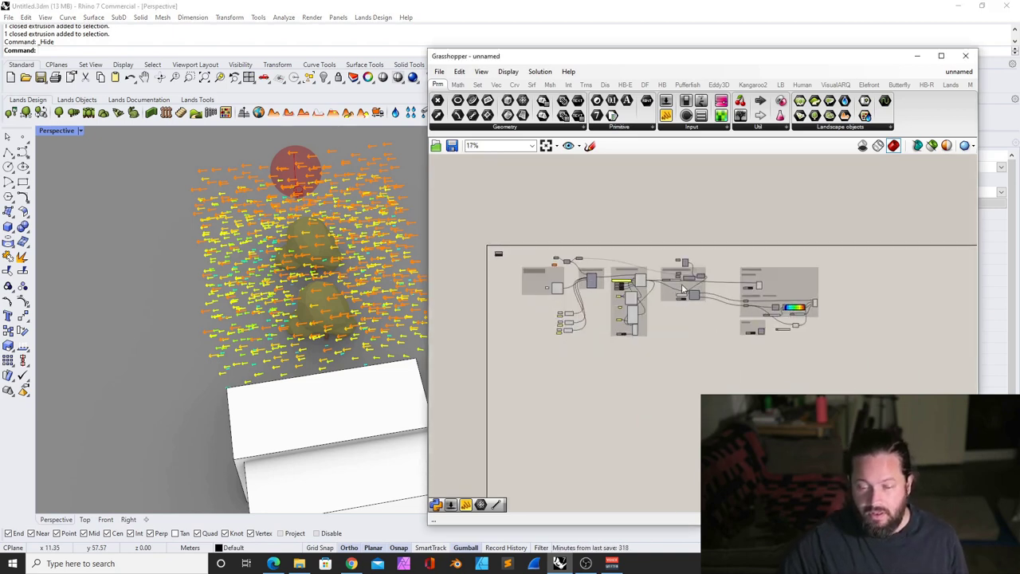
left_click(964, 73)
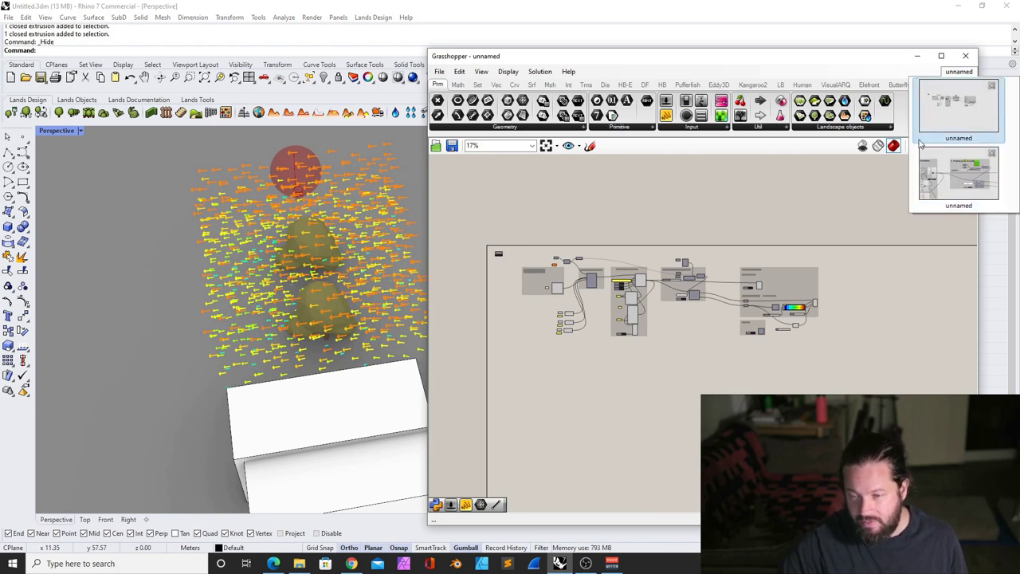
left_click(976, 187)
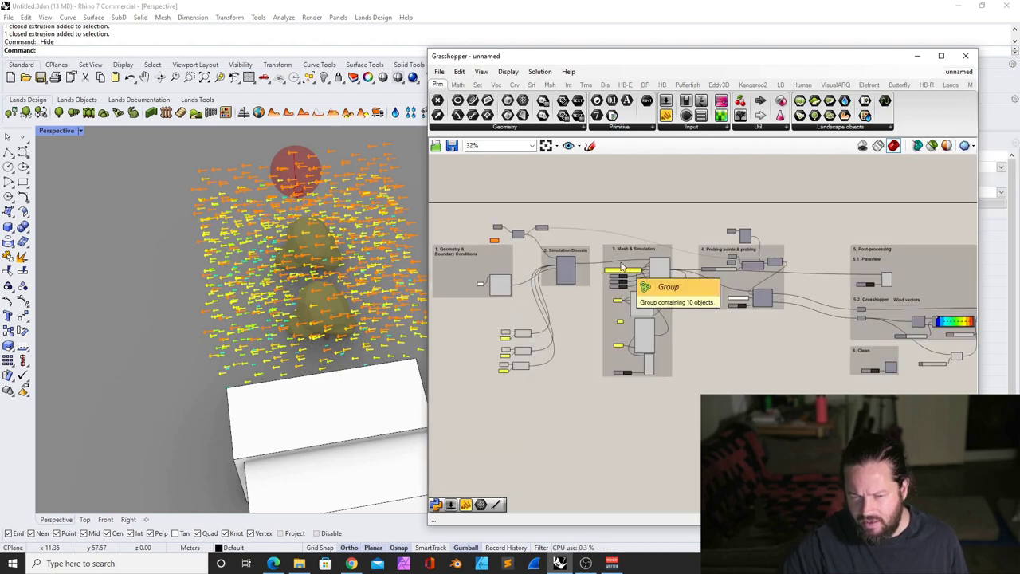
scroll(622, 266, "down", 6)
scroll(580, 260, "up", 7)
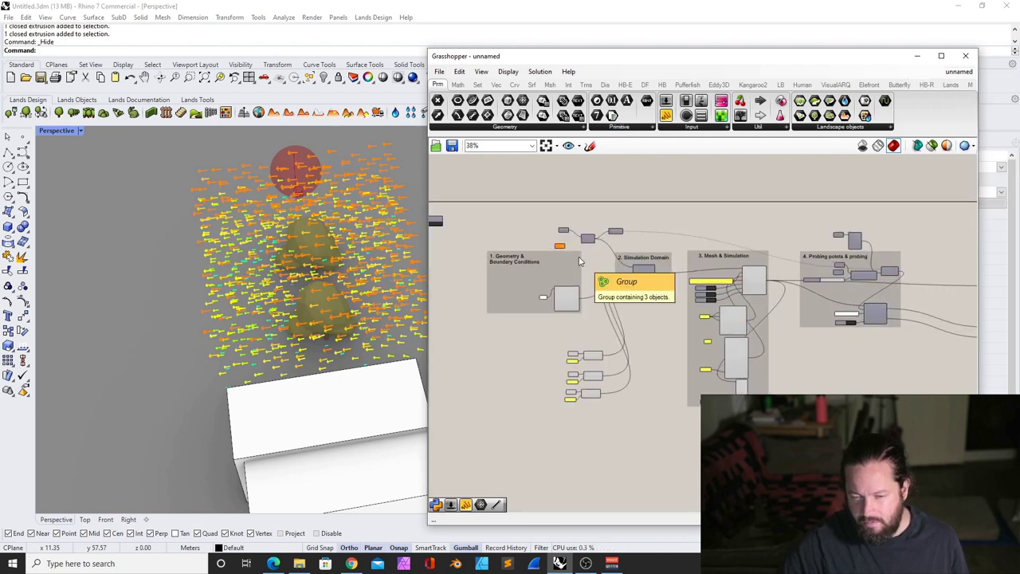
scroll(579, 261, "down", 4)
scroll(584, 261, "up", 4)
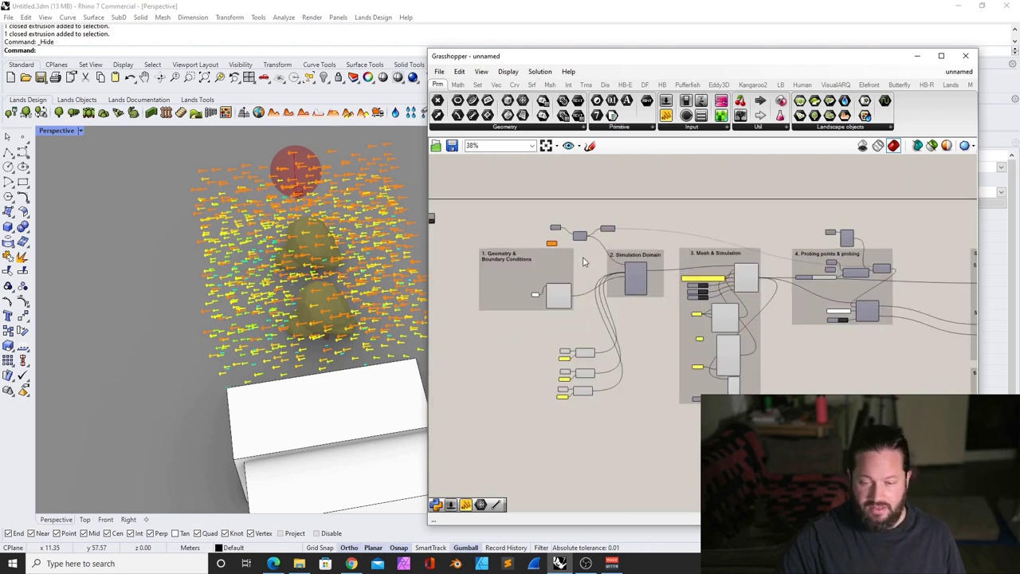
Study the slow-wind zone behind the trees among the random probing arrows from a high angle
right_click_drag(233, 253, 271, 256)
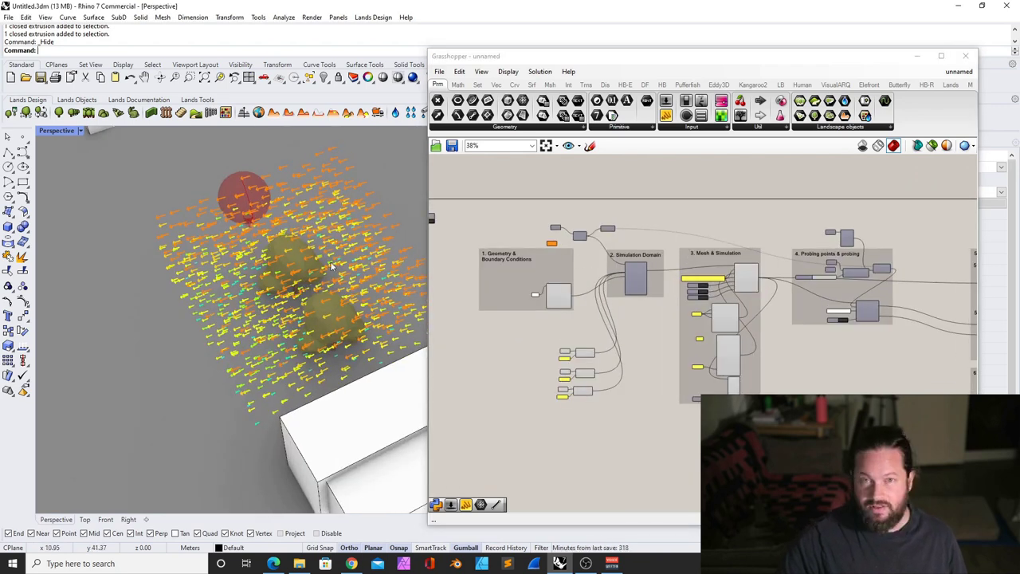
scroll(797, 343, "up", 4)
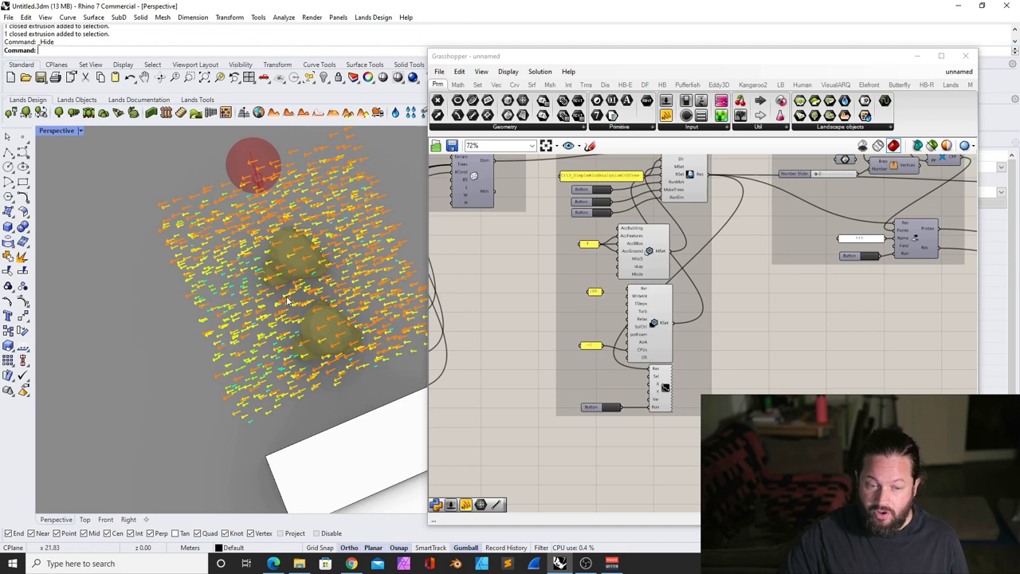
right_click_drag(289, 302, 317, 284)
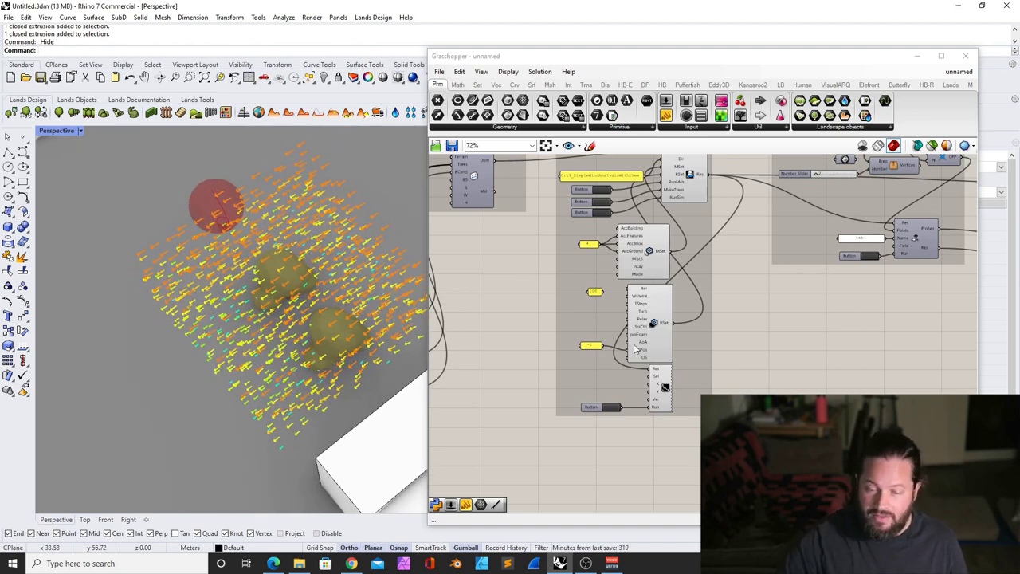
Inspect the run settings in the Mesh & Simulation section and select the mesh settings component
left_click(636, 350)
scroll(642, 353, "up", 4)
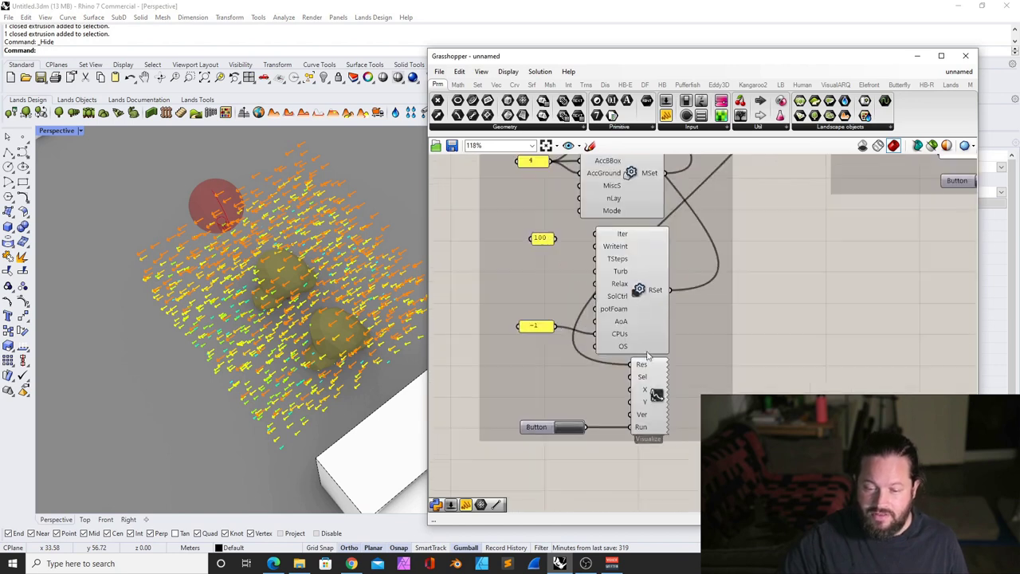
scroll(647, 356, "down", 4)
scroll(642, 295, "up", 4)
left_click(613, 231)
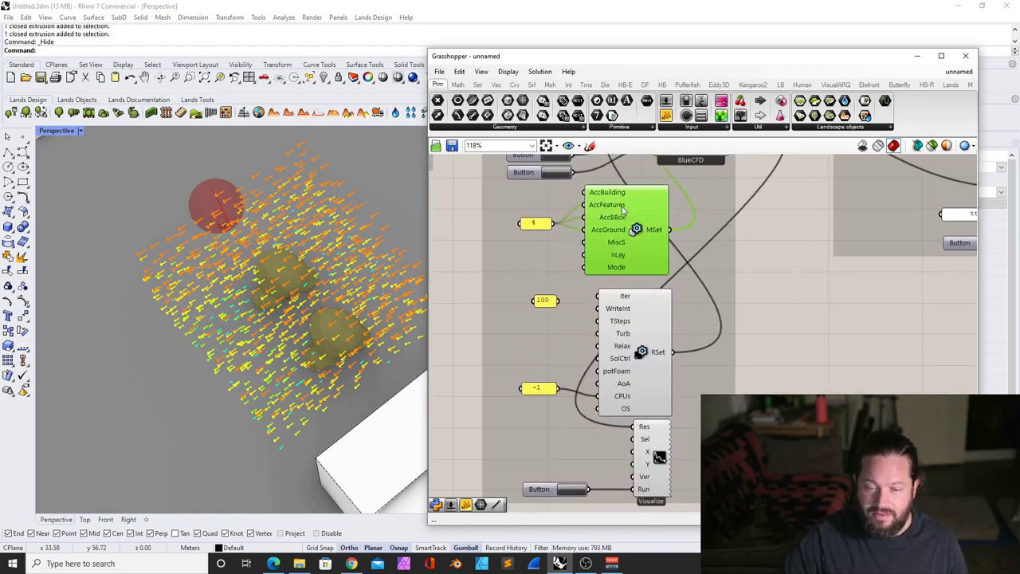
Shift the accuracy value panel slightly and move the run settings component closer beneath the mesh settings component
left_click(540, 227)
left_click_drag(668, 341, 668, 333)
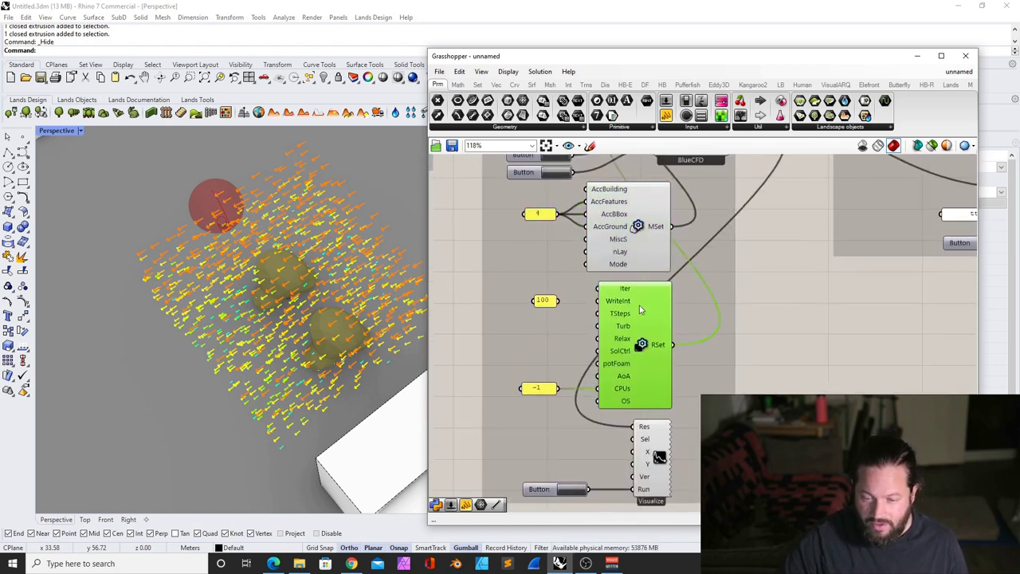
scroll(606, 391, "down", 3)
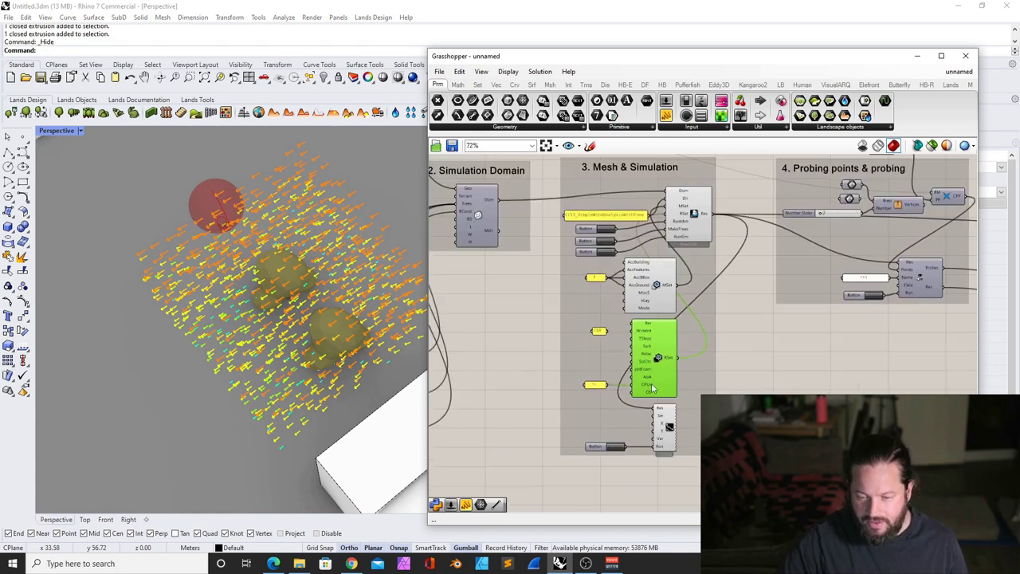
scroll(660, 399, "up", 2)
Move the whole Probing points & probing section, including the component above it, slightly toward the Post-processing section and clear the selection
scroll(627, 386, "down", 7)
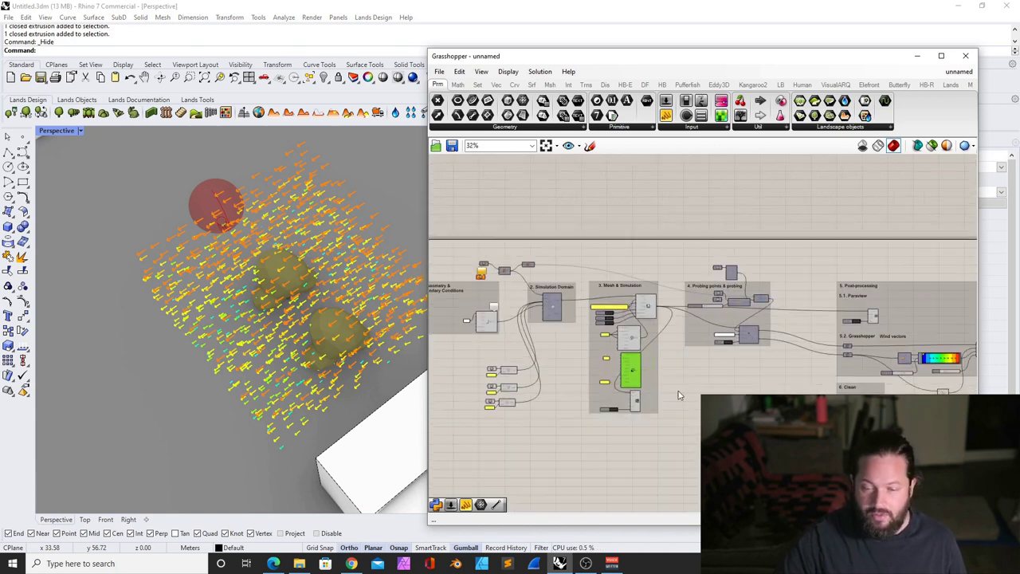
scroll(812, 311, "up", 4)
left_click_drag(541, 181, 799, 381)
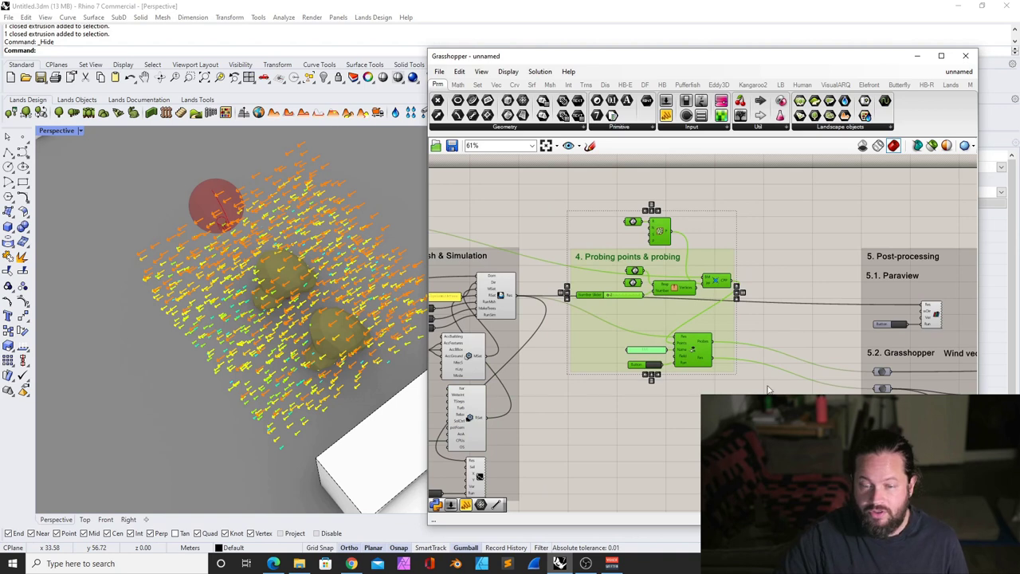
left_click_drag(615, 315, 646, 316)
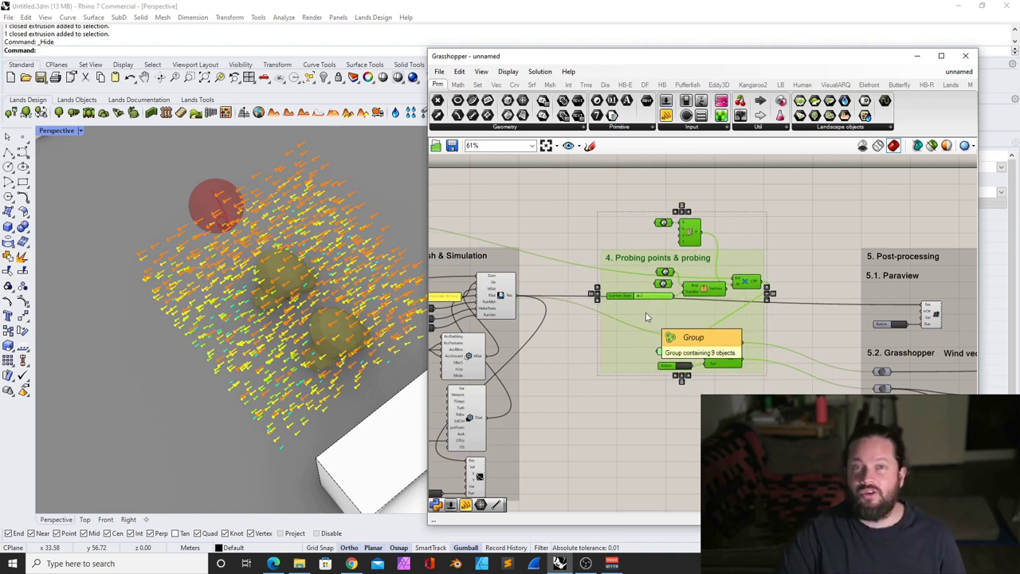
left_click(656, 399)
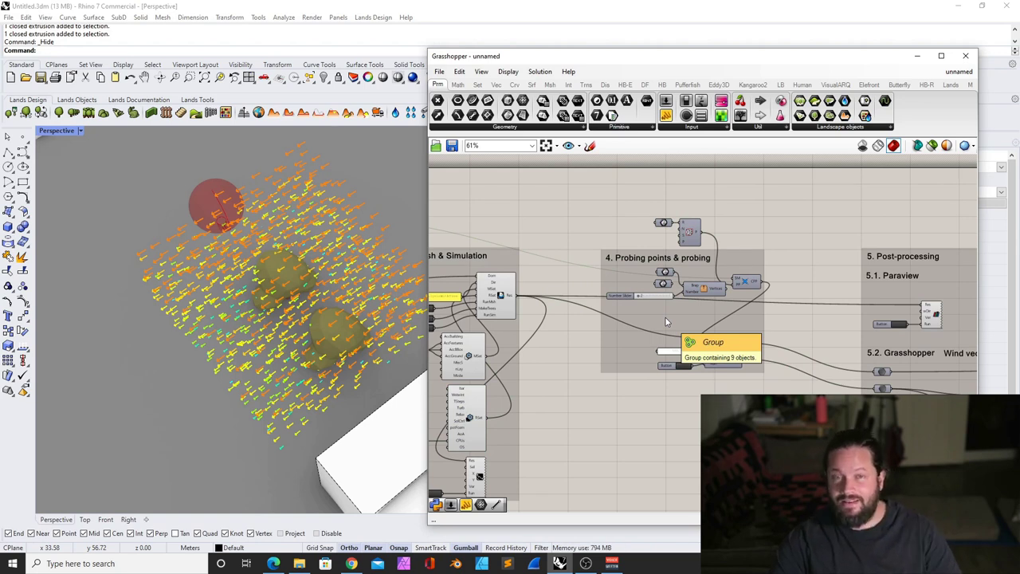
key("alt+Tab")
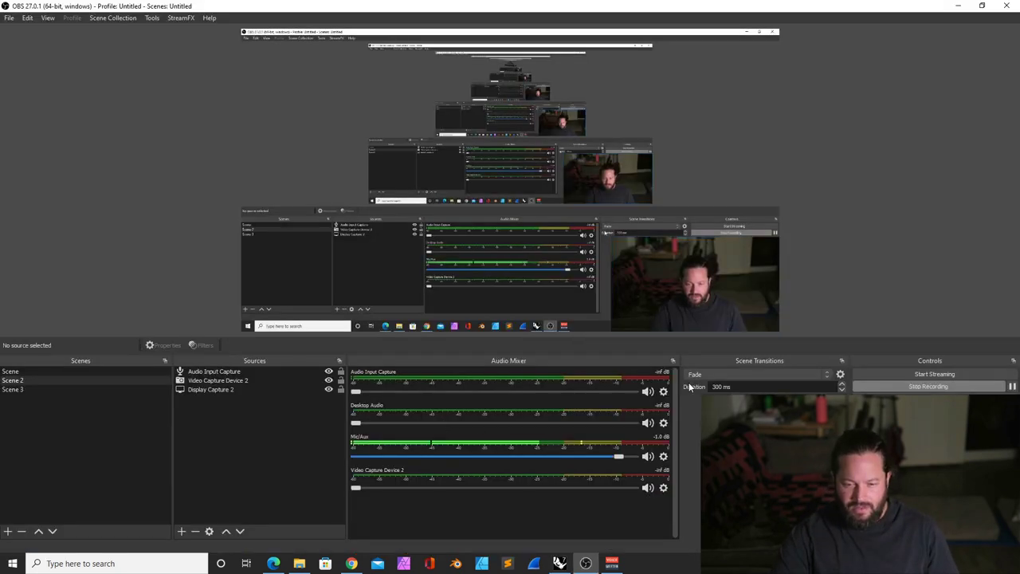